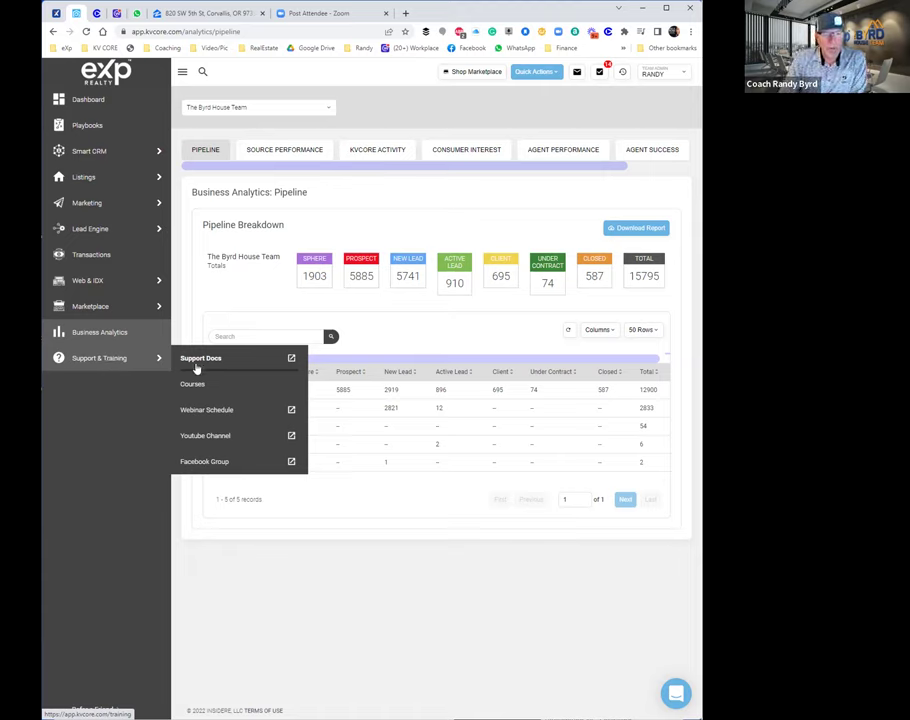
# - Open the training Courses page and filter it to courses for agents
pyautogui.click(212, 388)
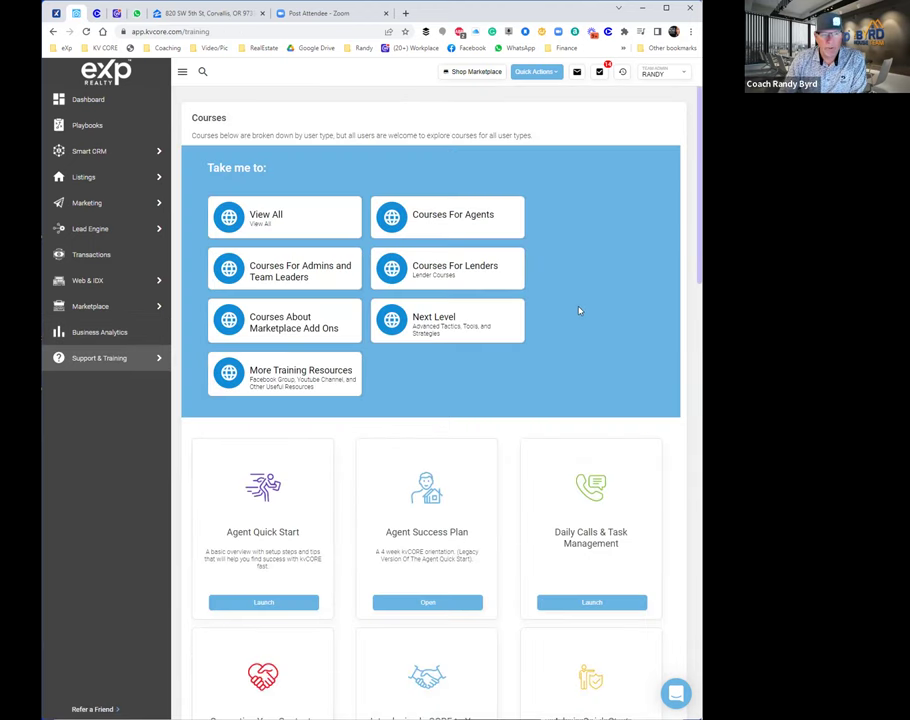
pyautogui.click(439, 217)
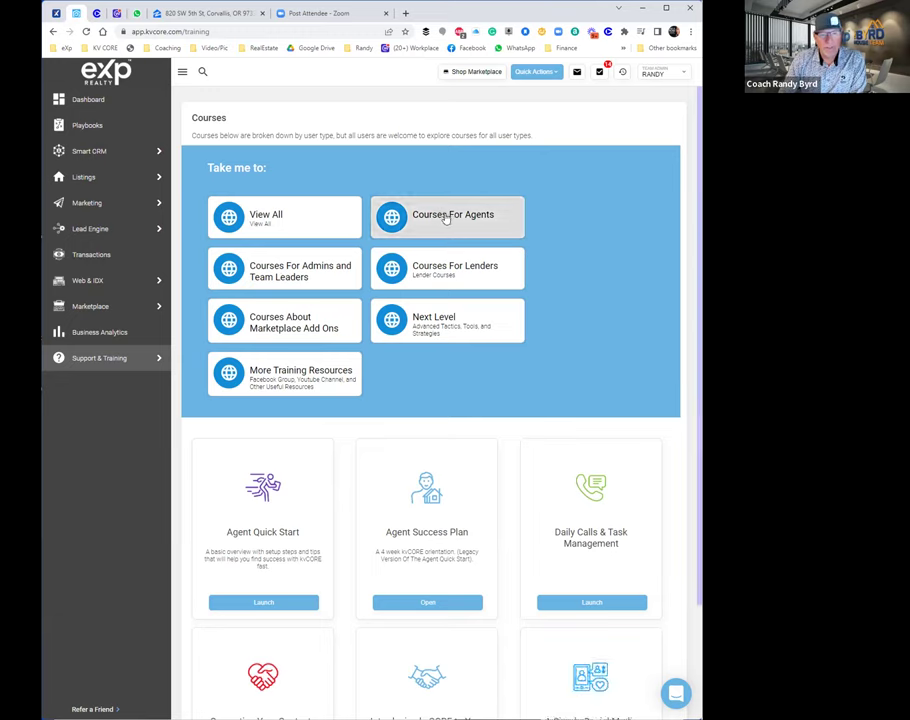
pyautogui.scroll(-3, 587, 286)
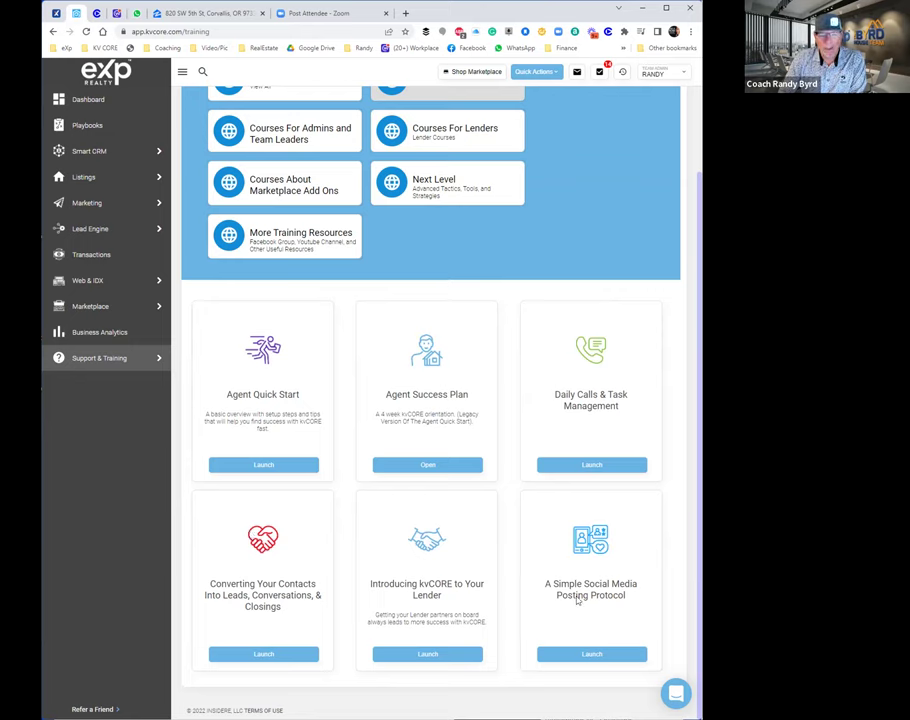
pyautogui.click(590, 655)
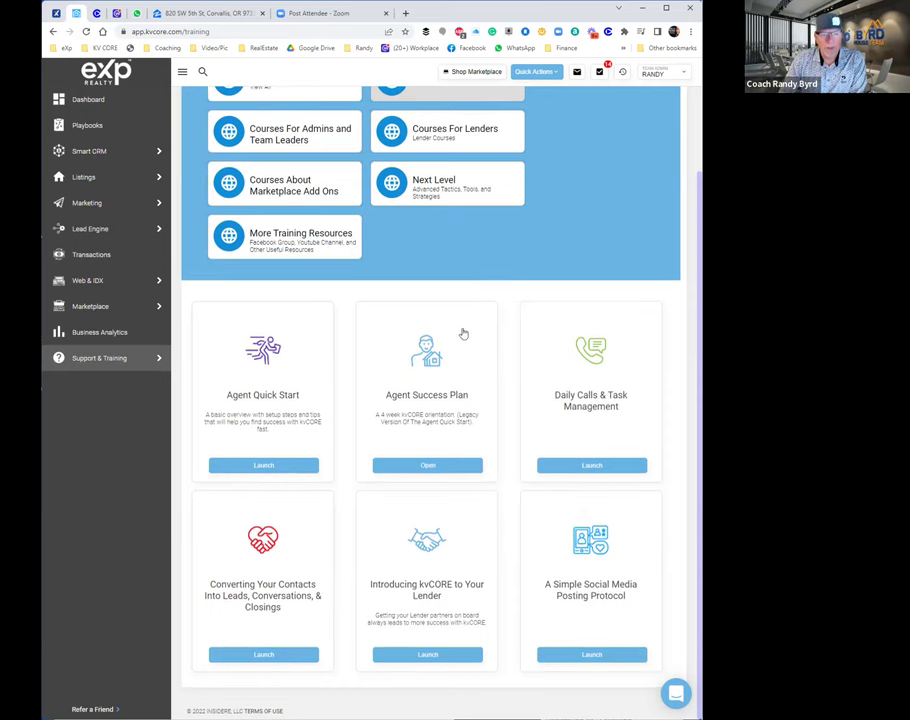
# - Switch the course filter to Next Level, then to More Training Resources
pyautogui.click(447, 185)
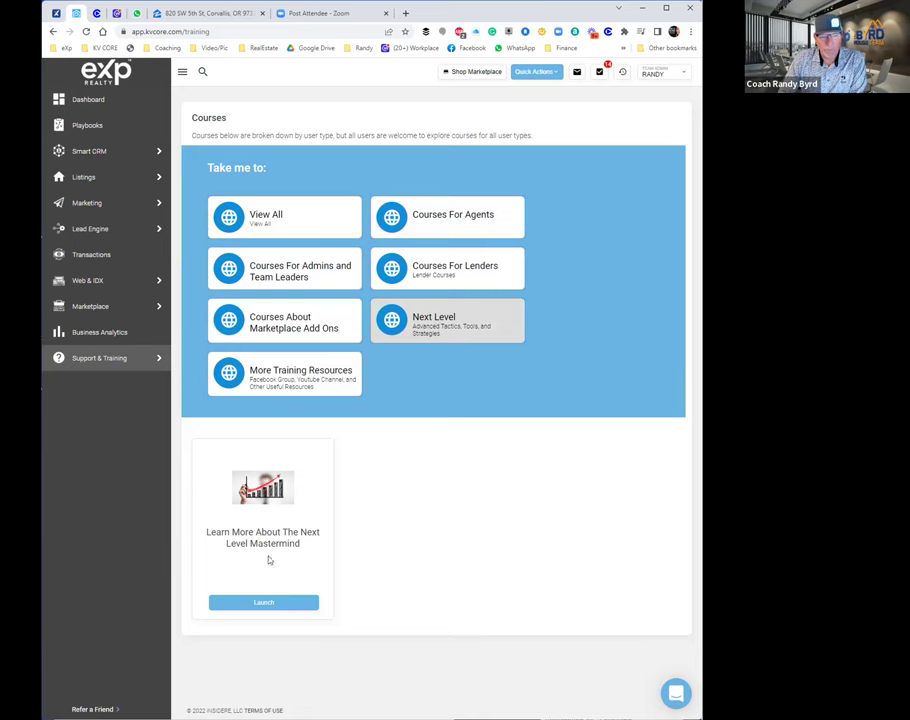
pyautogui.click(295, 378)
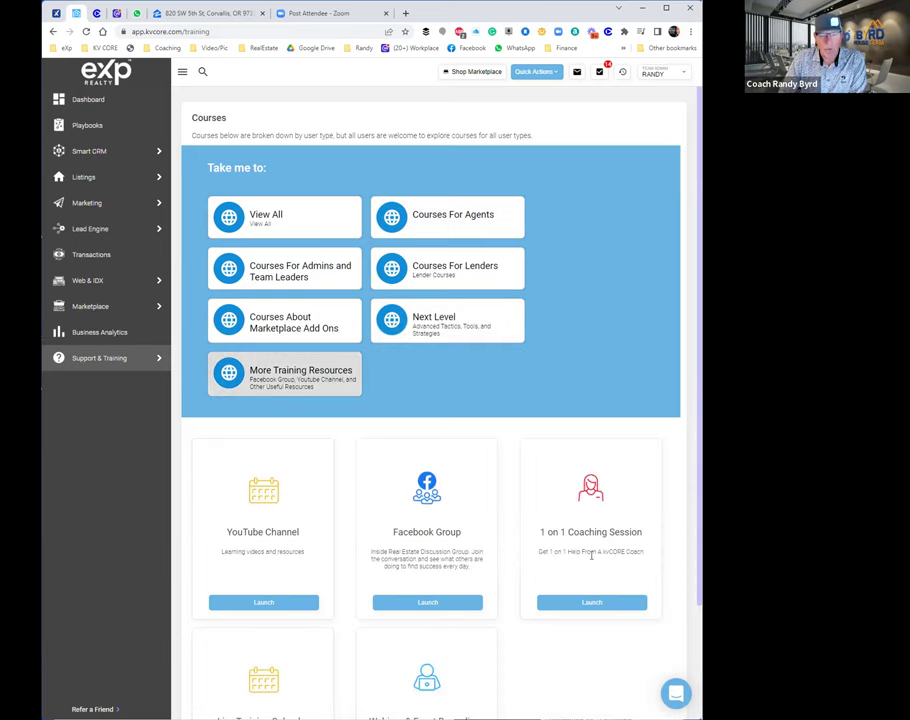
pyautogui.scroll(-1, 438, 559)
pyautogui.scroll(-2, 438, 559)
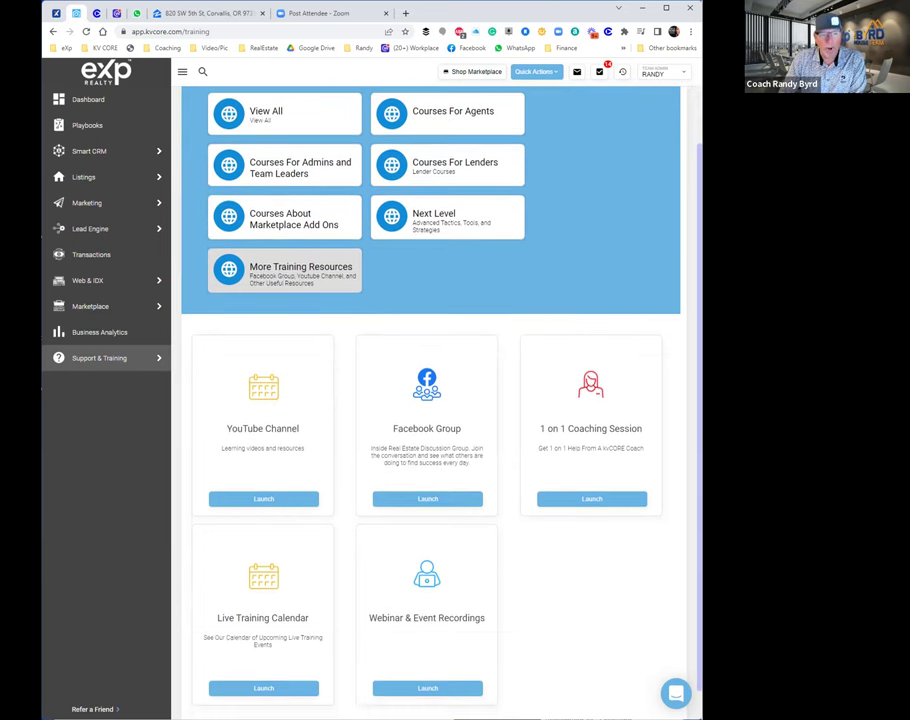
pyautogui.scroll(2, 280, 229)
# - Show all courses again and browse the full list of course categories
pyautogui.click(279, 229)
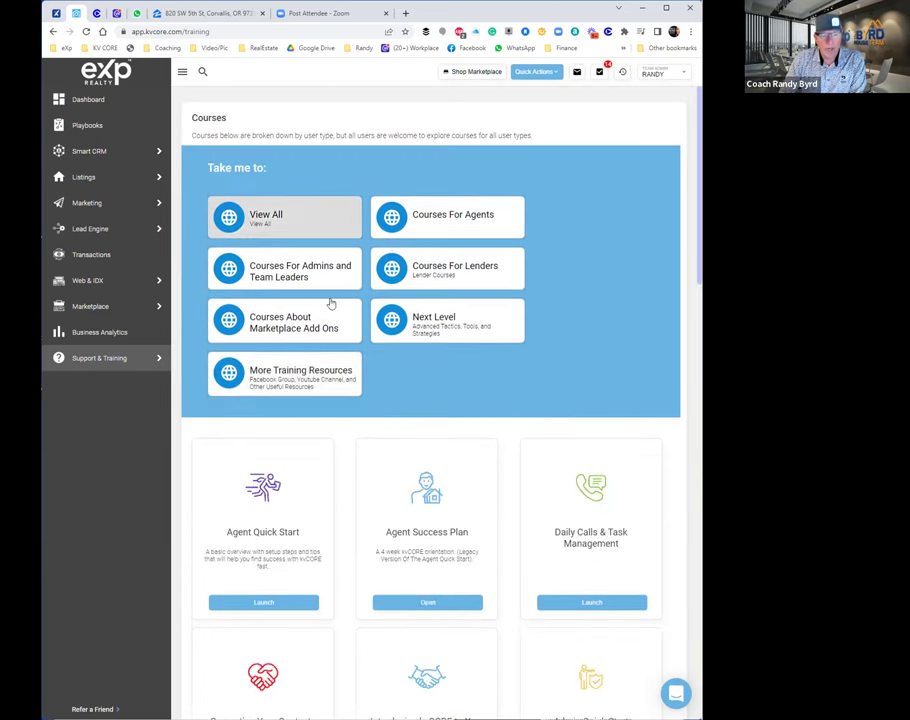
pyautogui.scroll(-6, 575, 372)
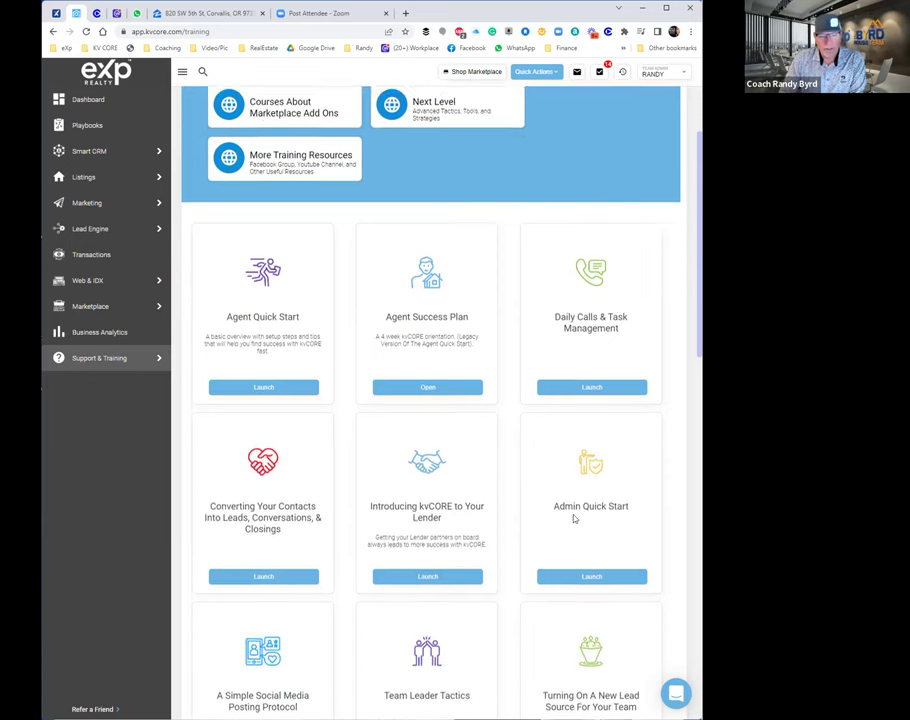
pyautogui.scroll(-1, 415, 498)
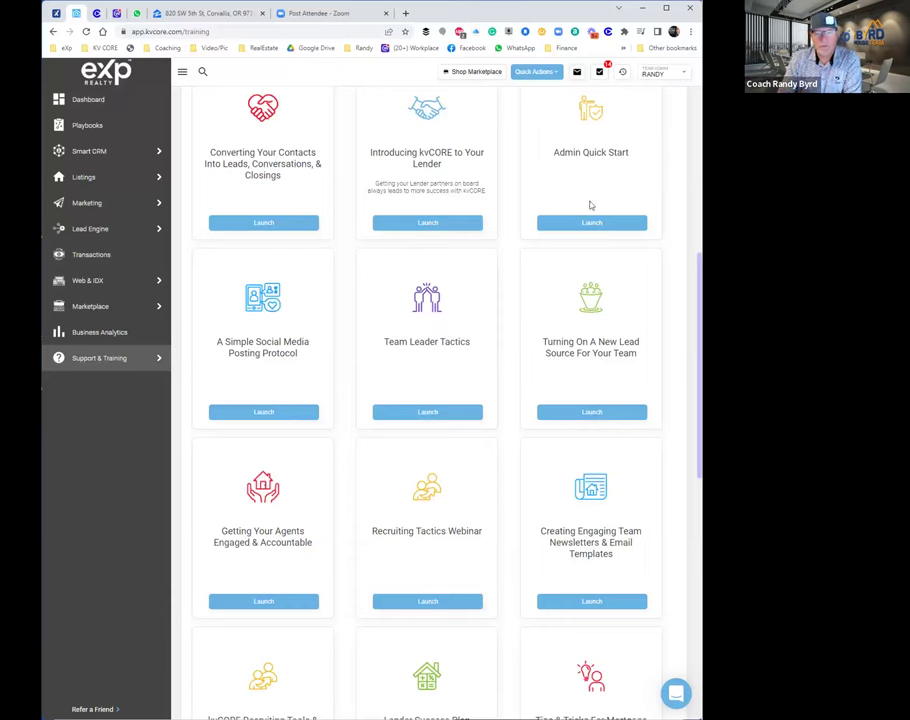
pyautogui.scroll(6, 591, 225)
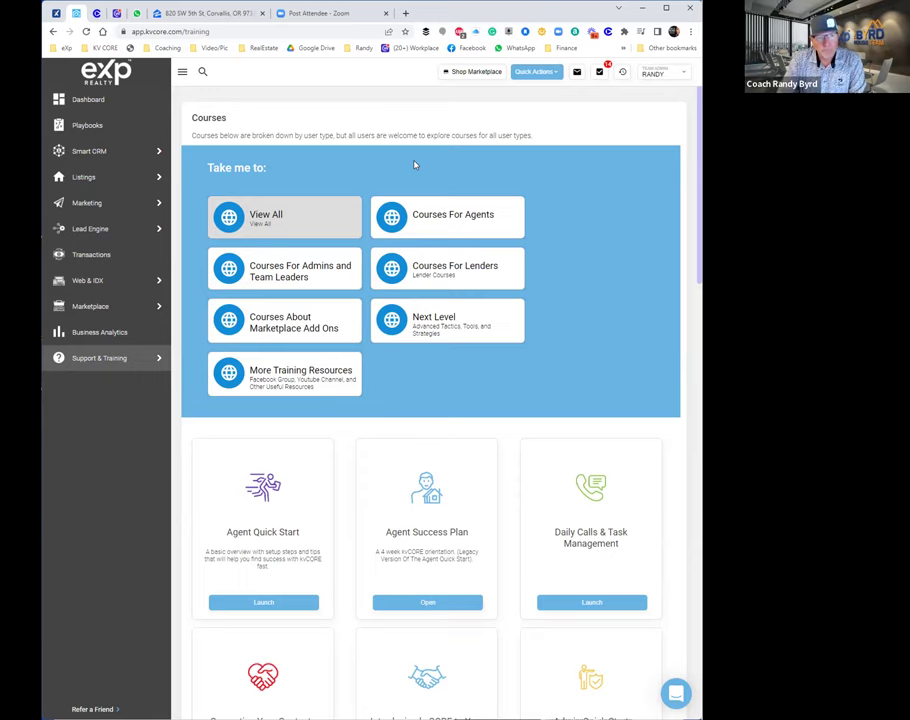
pyautogui.click(90, 100)
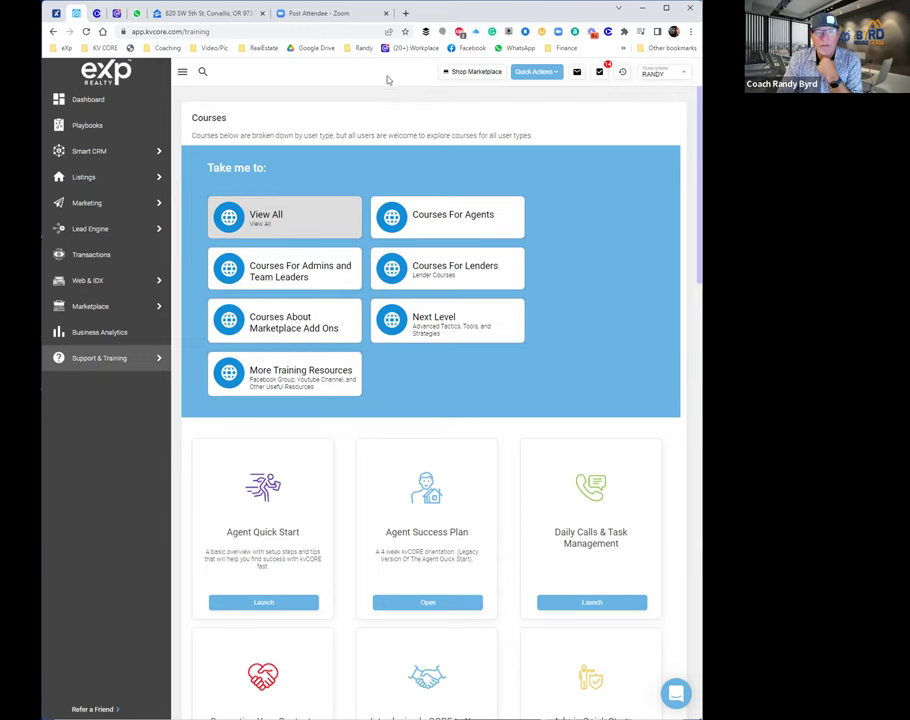
pyautogui.click(92, 104)
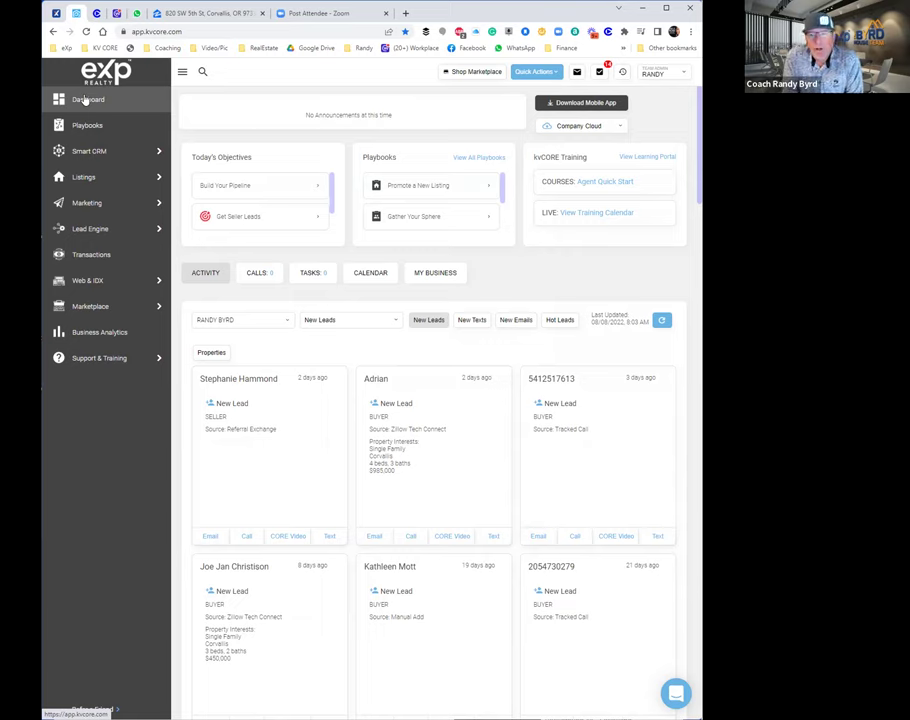
# - Reload the dashboard and open the newest seller lead from the New Leads cards
pyautogui.click(86, 100)
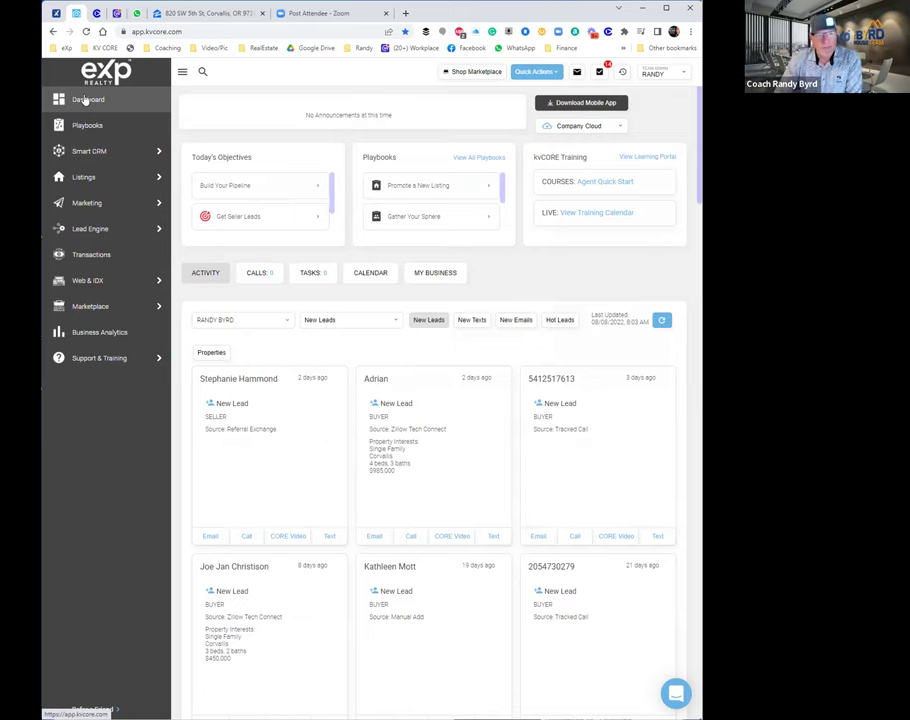
pyautogui.click(247, 380)
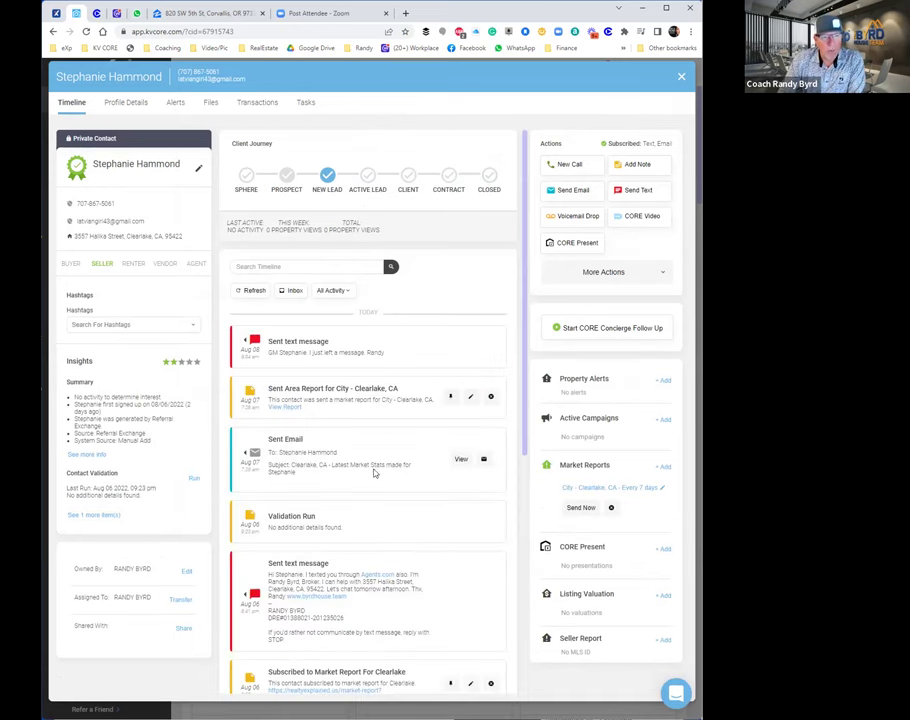
# - Scroll through the new lead's timeline of texts, emails and reports, then close the record
pyautogui.scroll(-3, 374, 470)
pyautogui.scroll(1, 382, 455)
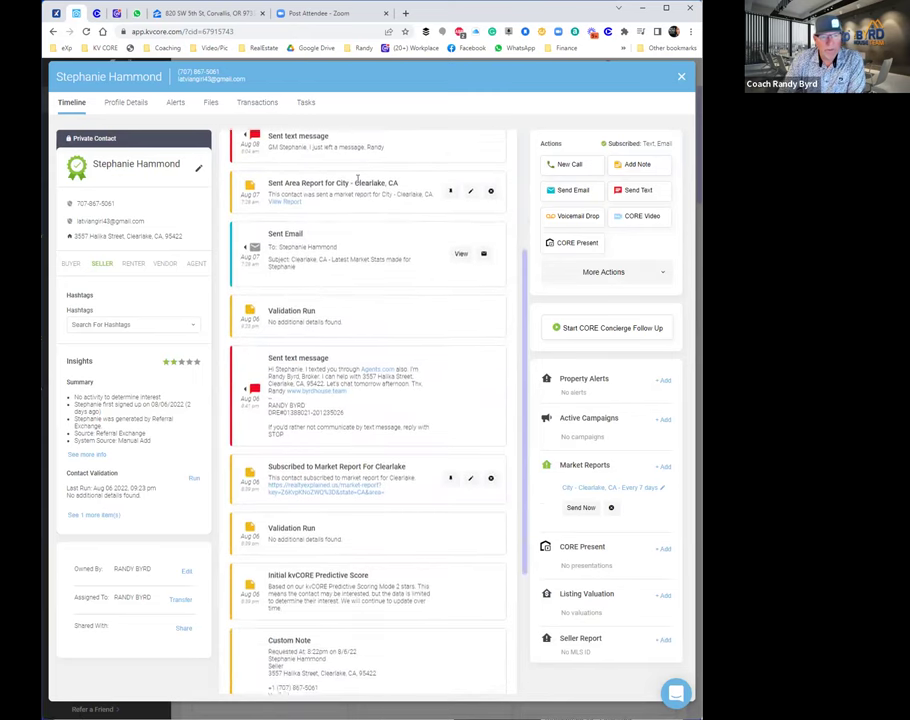
pyautogui.scroll(2, 362, 175)
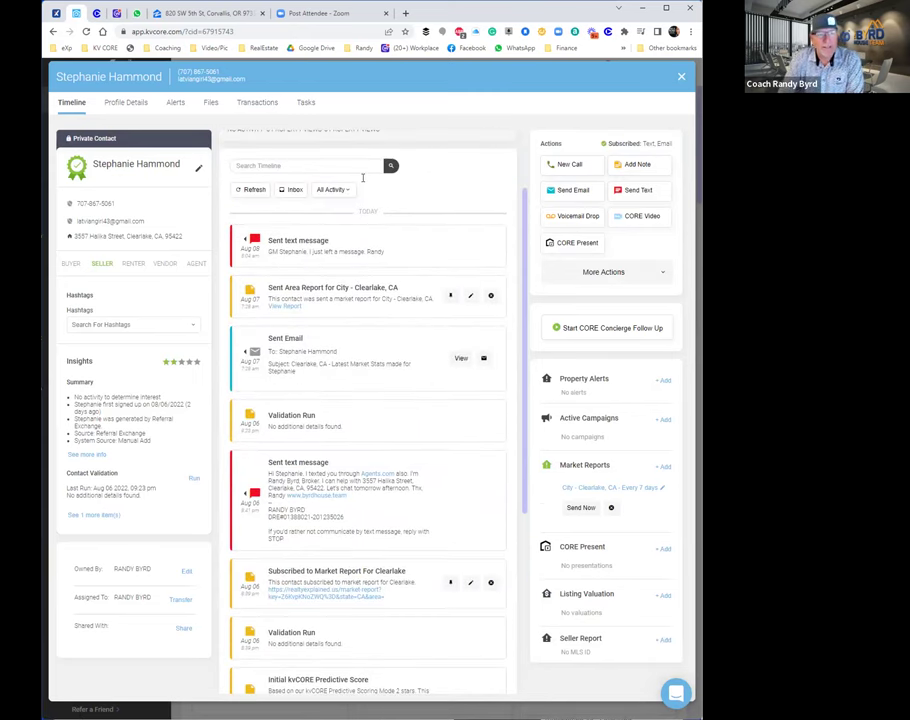
pyautogui.scroll(2, 362, 178)
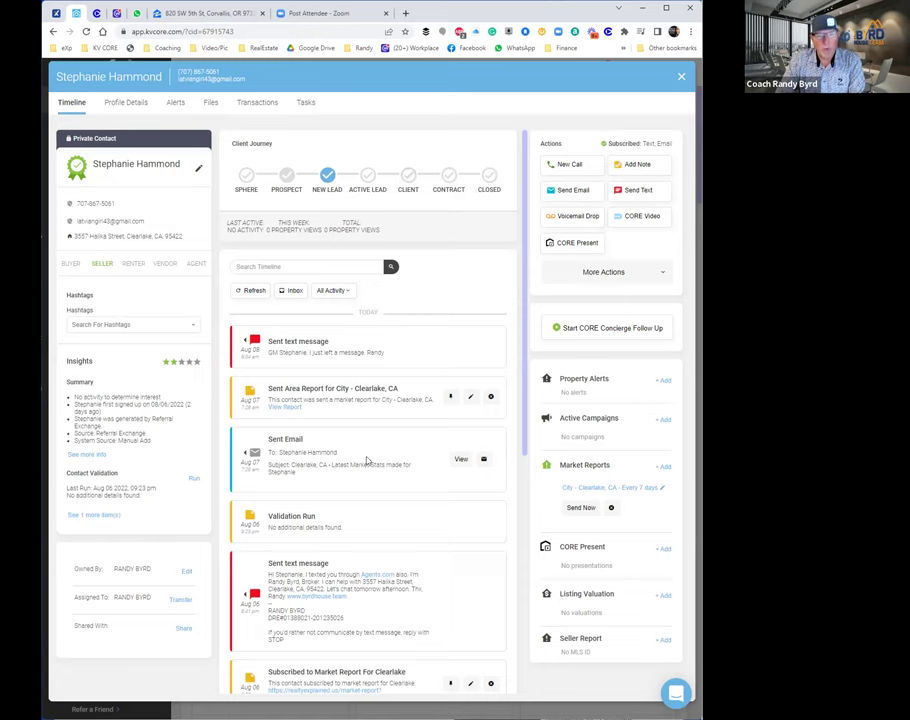
pyautogui.click(682, 80)
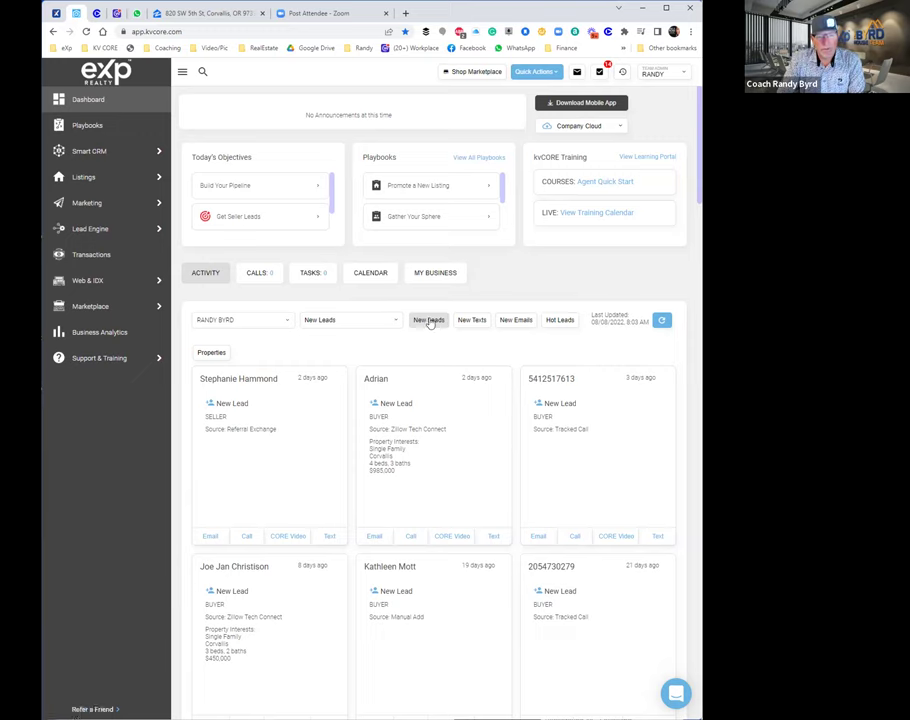
# - Filter the activity feed to New Texts and scroll through the leads' latest messages
pyautogui.click(472, 321)
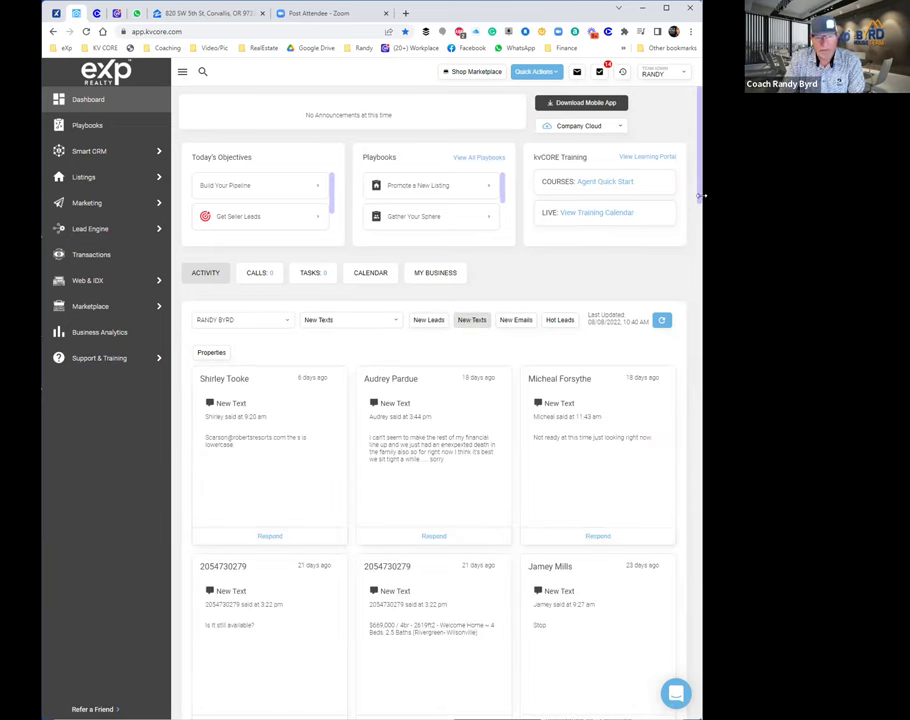
pyautogui.scroll(-1, 555, 707)
pyautogui.scroll(-20, 434, 400)
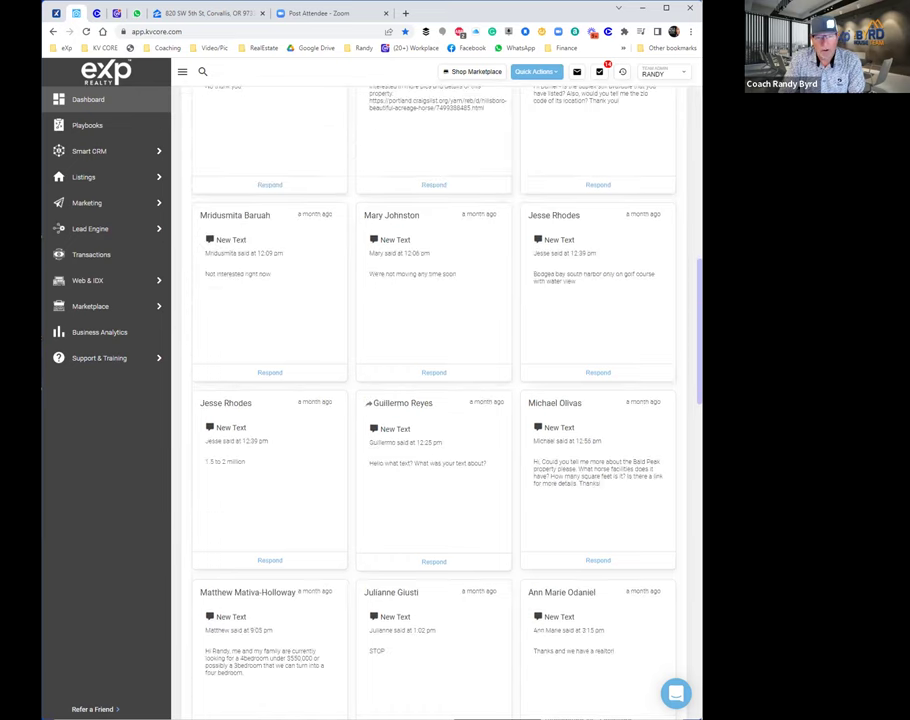
pyautogui.scroll(-5, 549, 512)
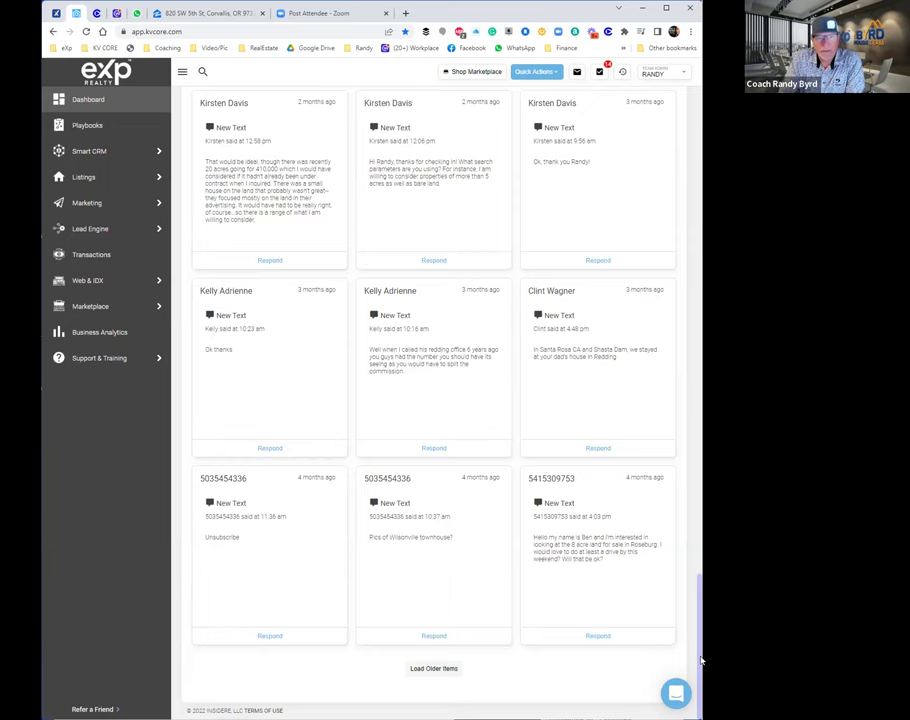
pyautogui.scroll(1, 701, 660)
pyautogui.moveTo(703, 626); pyautogui.dragTo(685, 148)
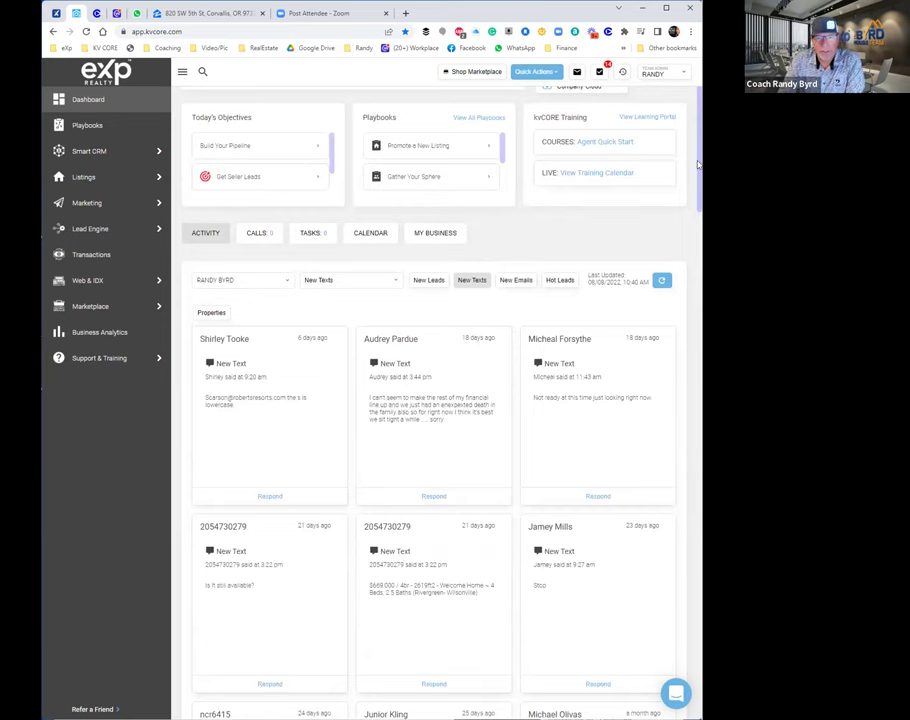
pyautogui.scroll(2, 562, 190)
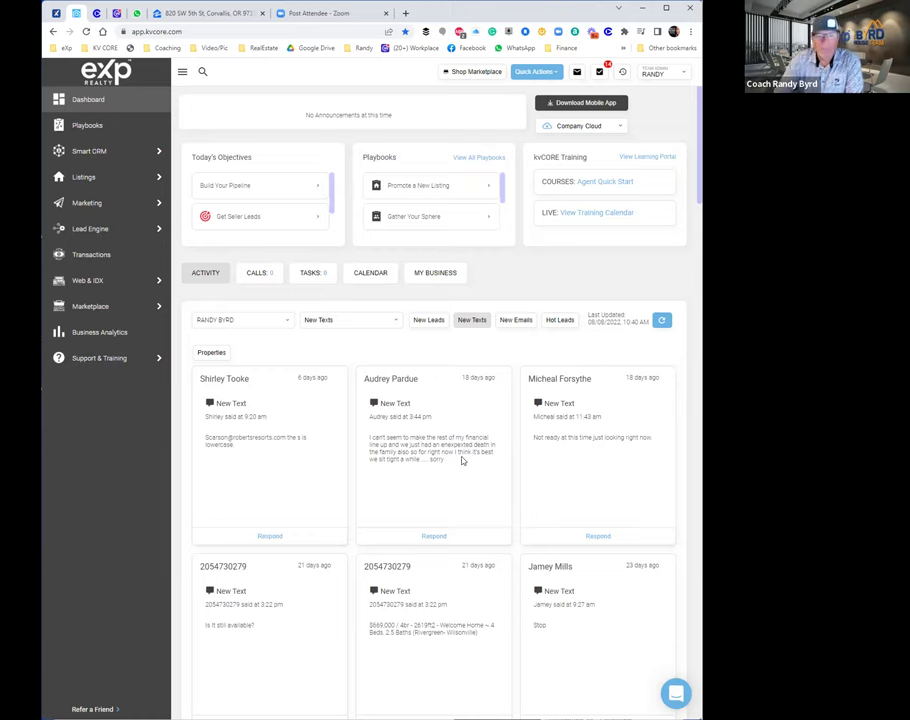
# - Filter the feed to Hot Leads and open the pool listing the top hot lead viewed
pyautogui.click(517, 321)
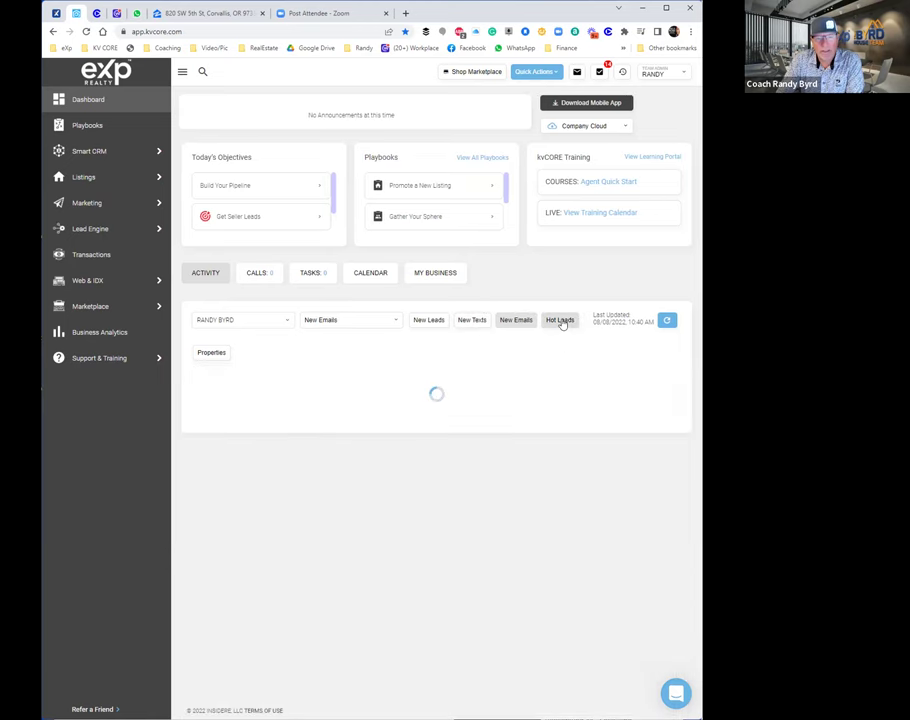
pyautogui.click(561, 321)
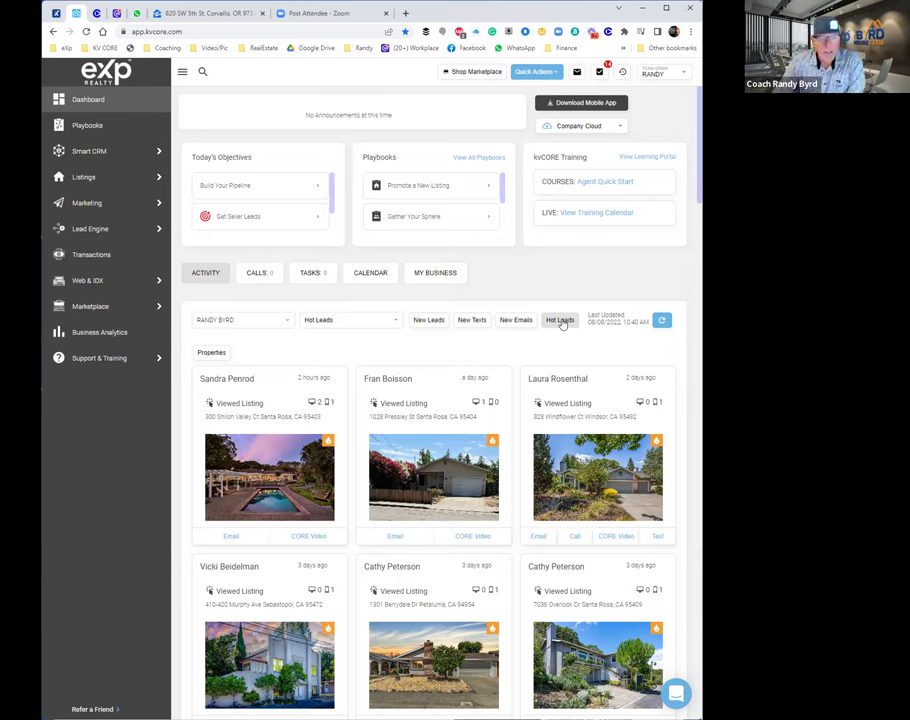
pyautogui.scroll(-1, 430, 345)
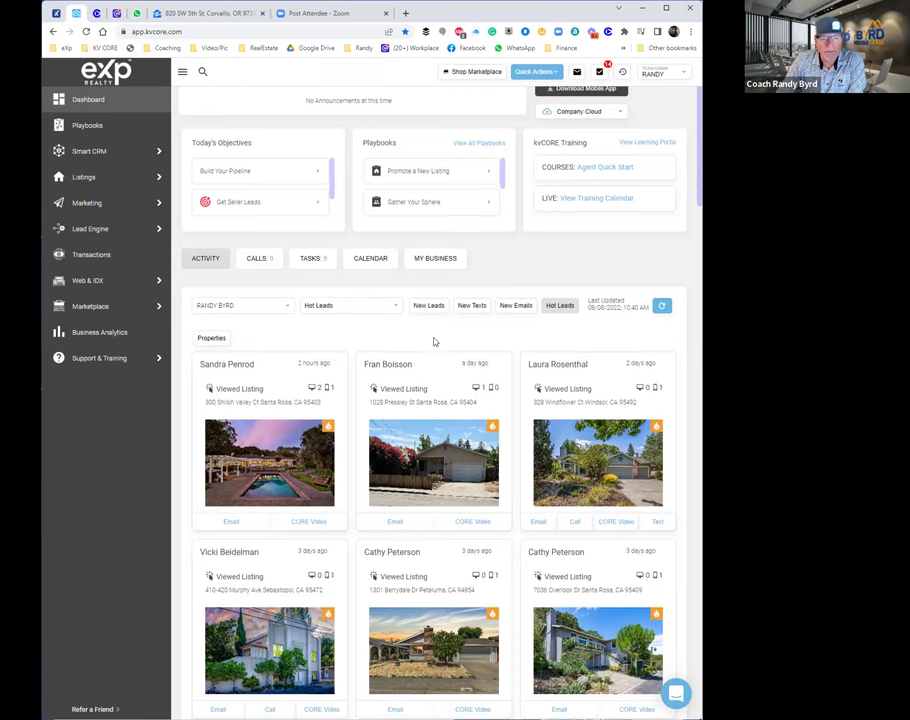
pyautogui.scroll(1, 453, 307)
pyautogui.scroll(-3, 460, 315)
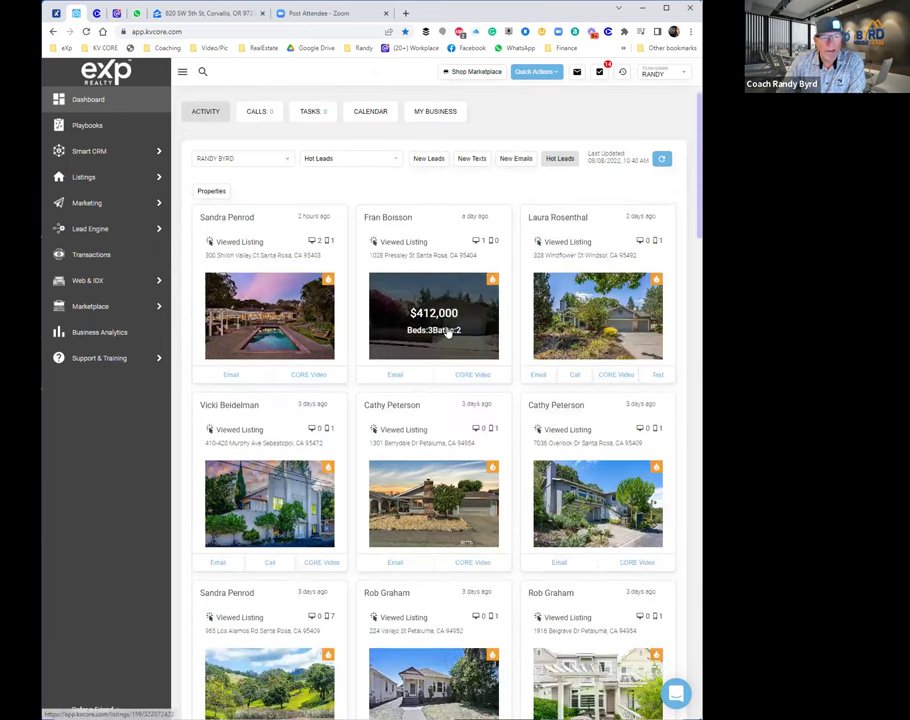
pyautogui.scroll(1, 400, 290)
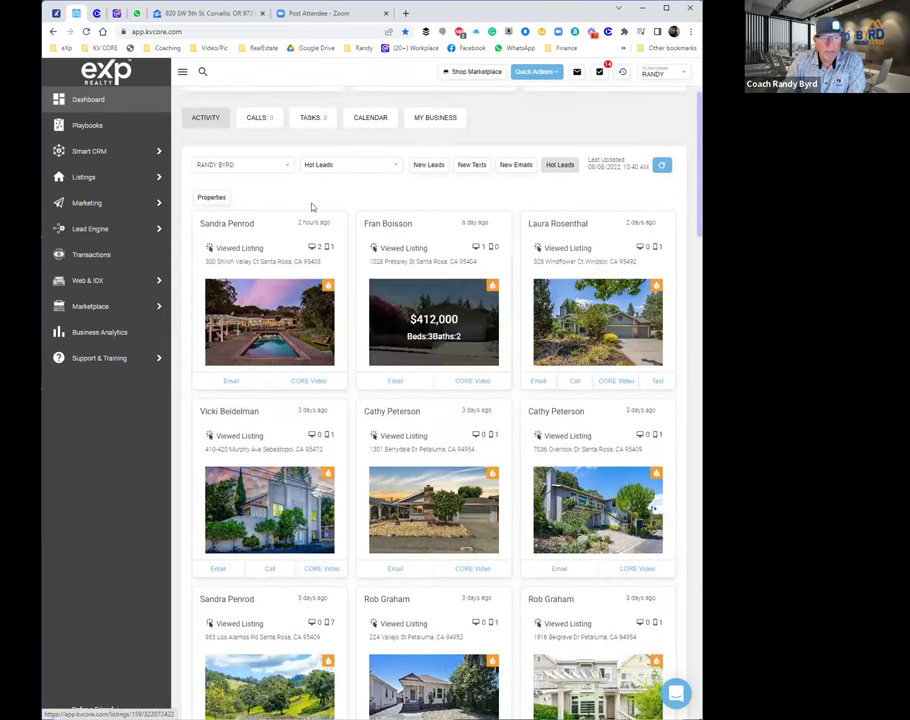
pyautogui.click(233, 226)
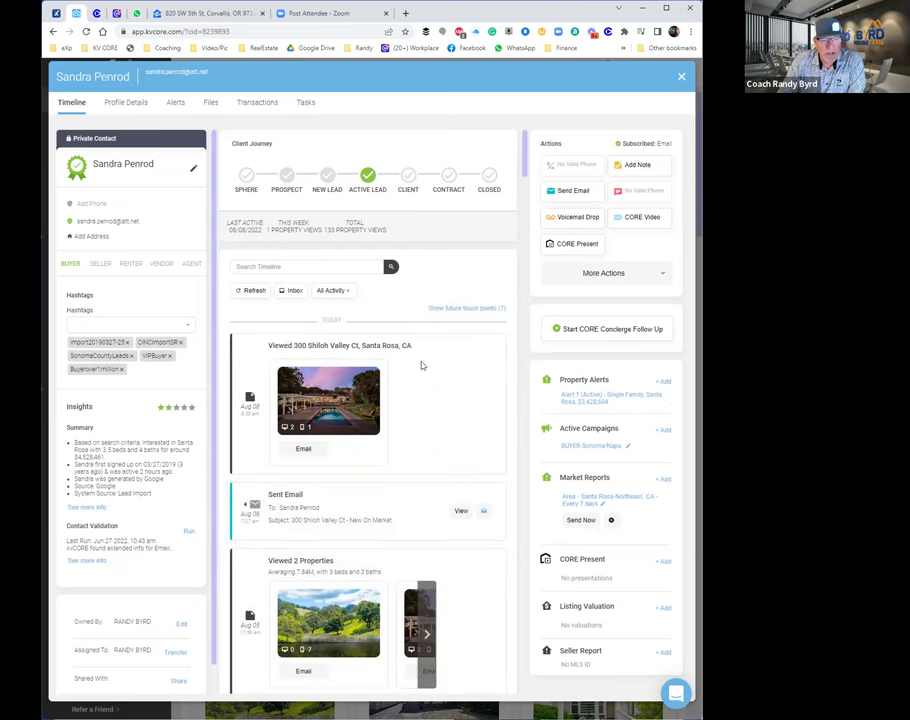
pyautogui.click(333, 392)
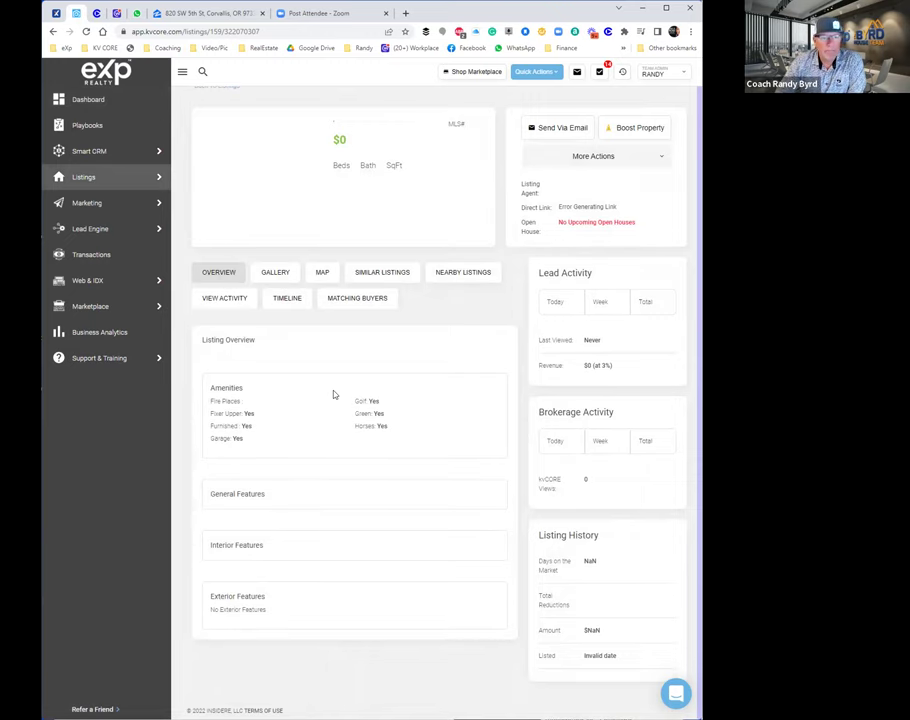
pyautogui.scroll(-3, 333, 392)
pyautogui.scroll(1, 440, 320)
pyautogui.scroll(2, 475, 248)
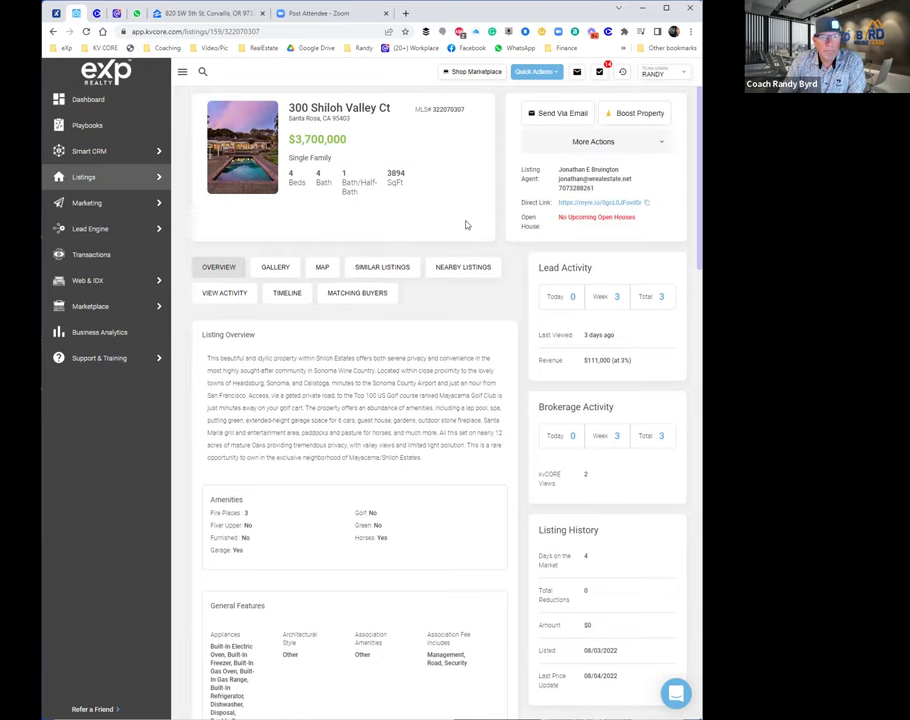
pyautogui.scroll(-1, 455, 160)
pyautogui.scroll(1, 467, 158)
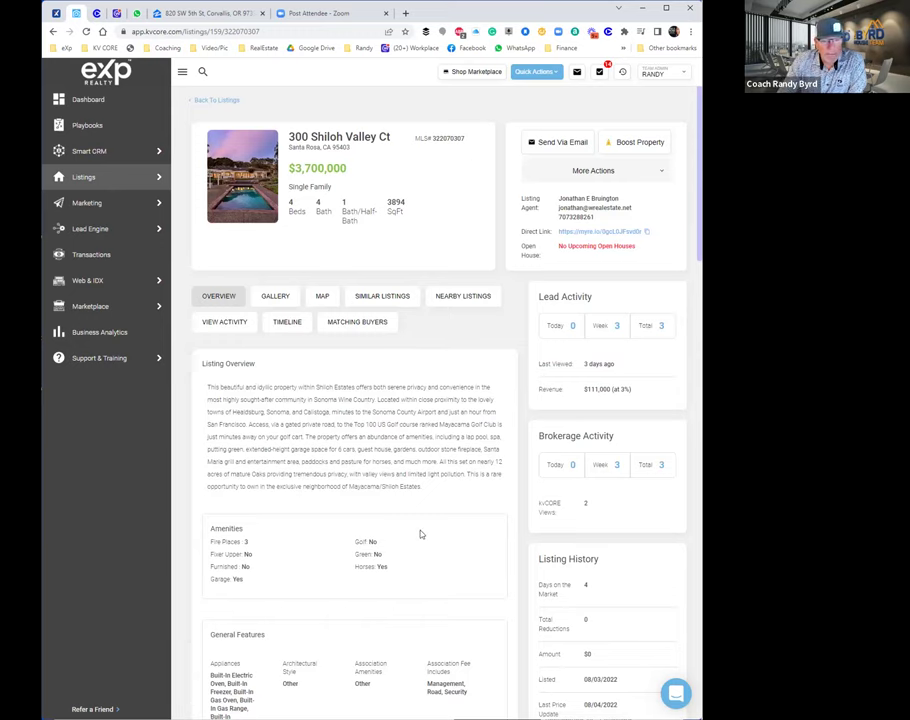
# - Go back to the dashboard, reopen the top hot lead's record and scroll her timeline
pyautogui.click(206, 104)
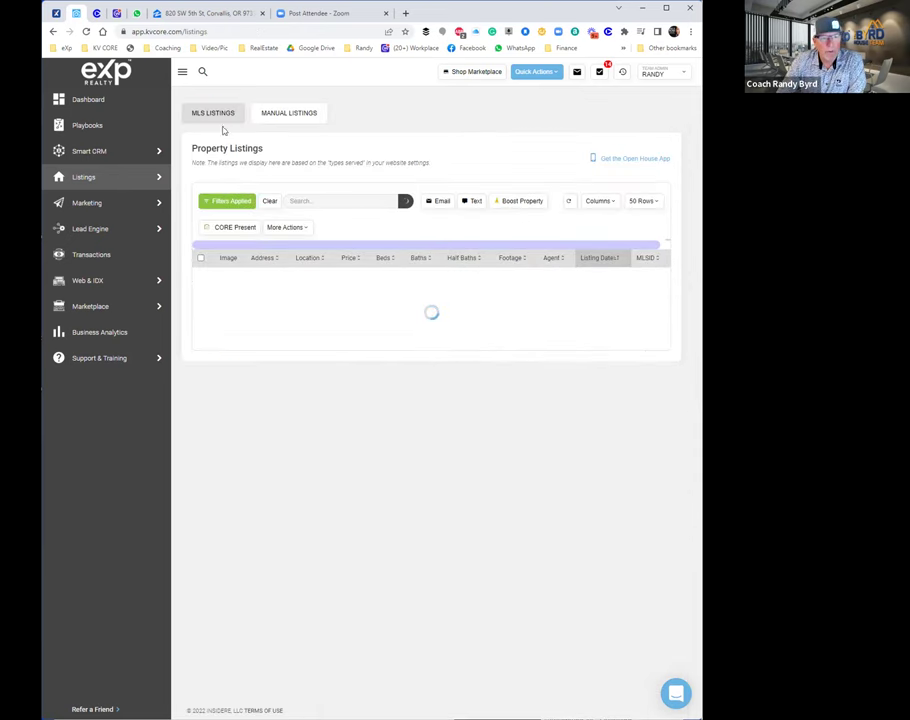
pyautogui.click(92, 98)
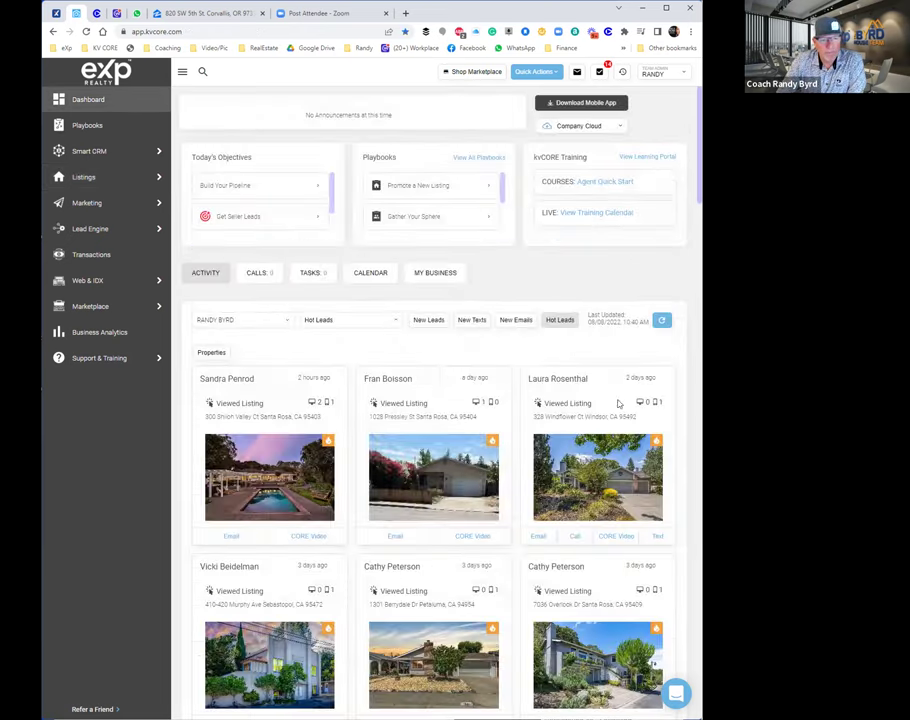
pyautogui.click(229, 380)
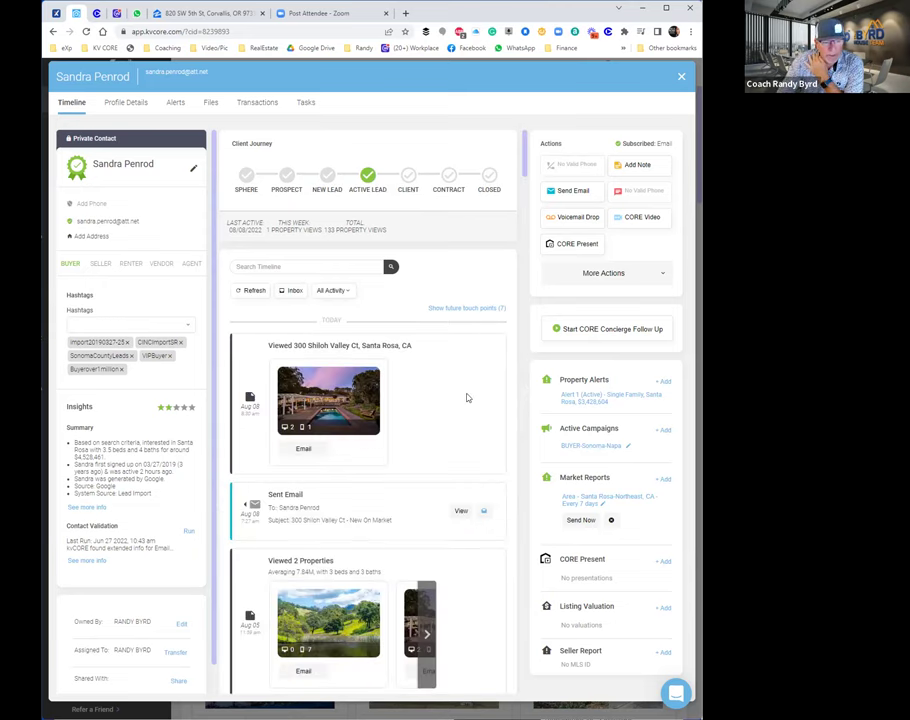
pyautogui.scroll(-2, 466, 398)
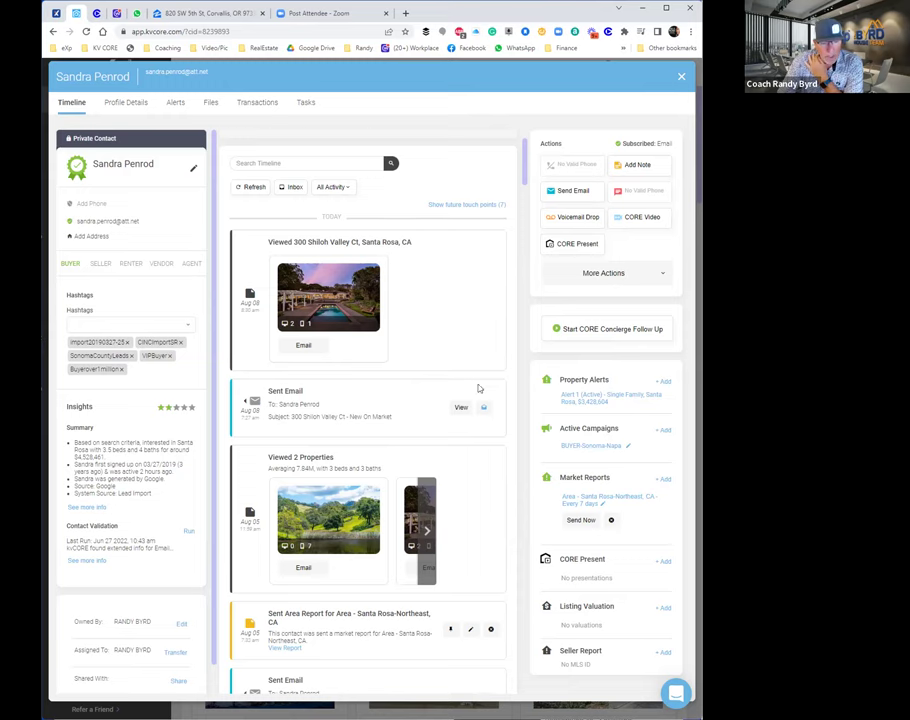
pyautogui.scroll(1, 480, 400)
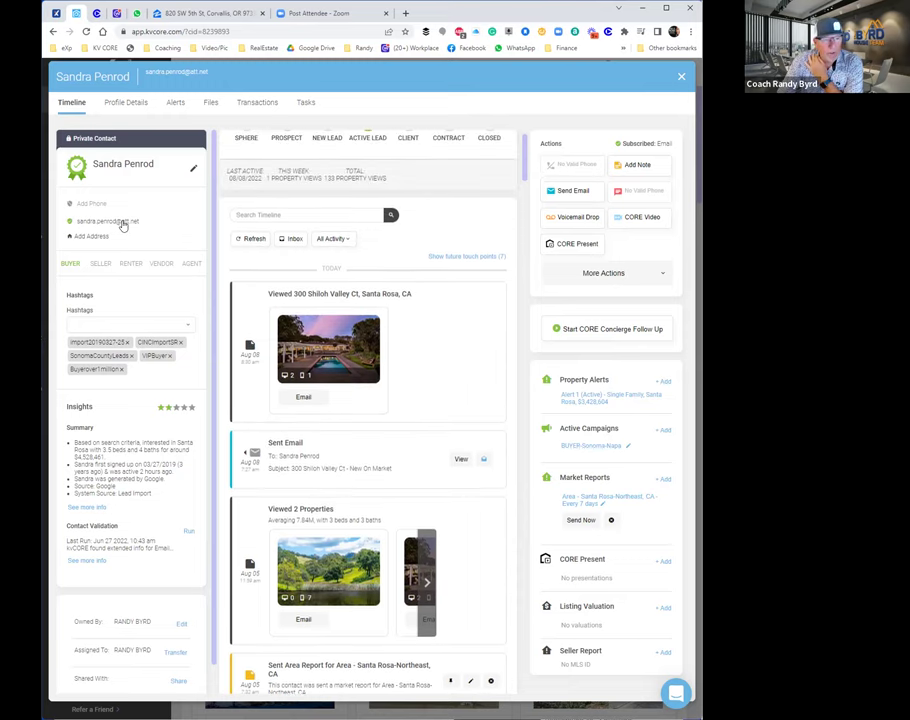
# - Discard a blank email draft and start one prefilled with the Shiloh Valley listing link
pyautogui.click(572, 193)
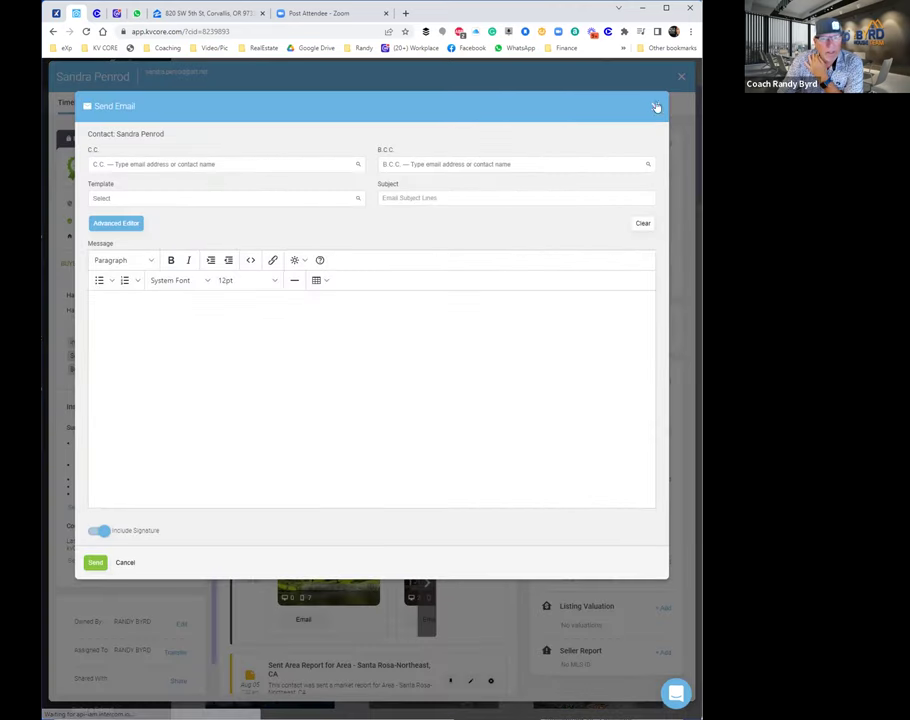
pyautogui.click(640, 222)
pyautogui.click(400, 286)
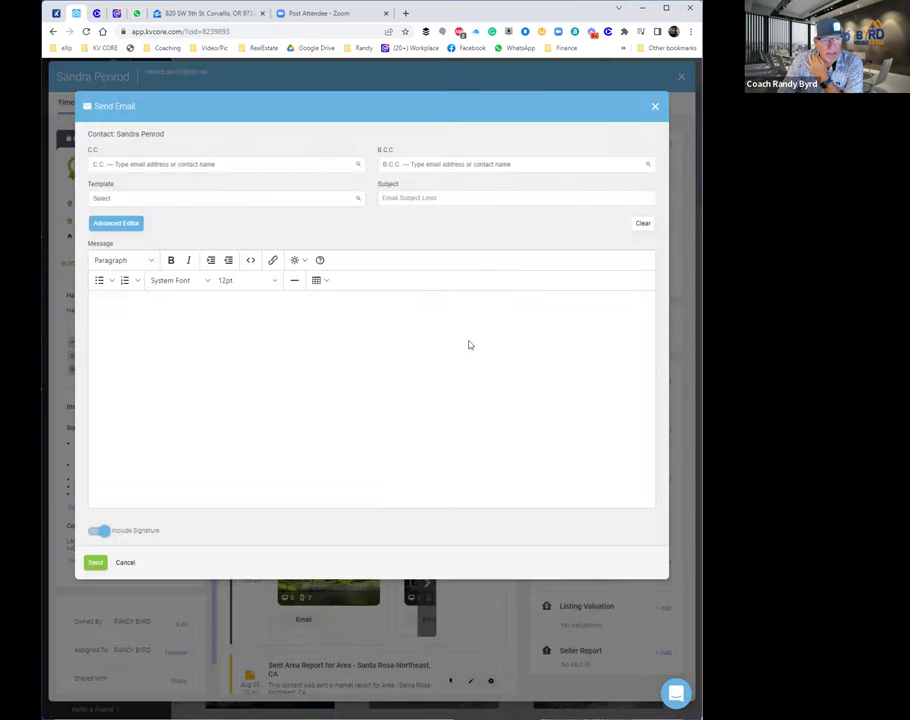
pyautogui.click(654, 106)
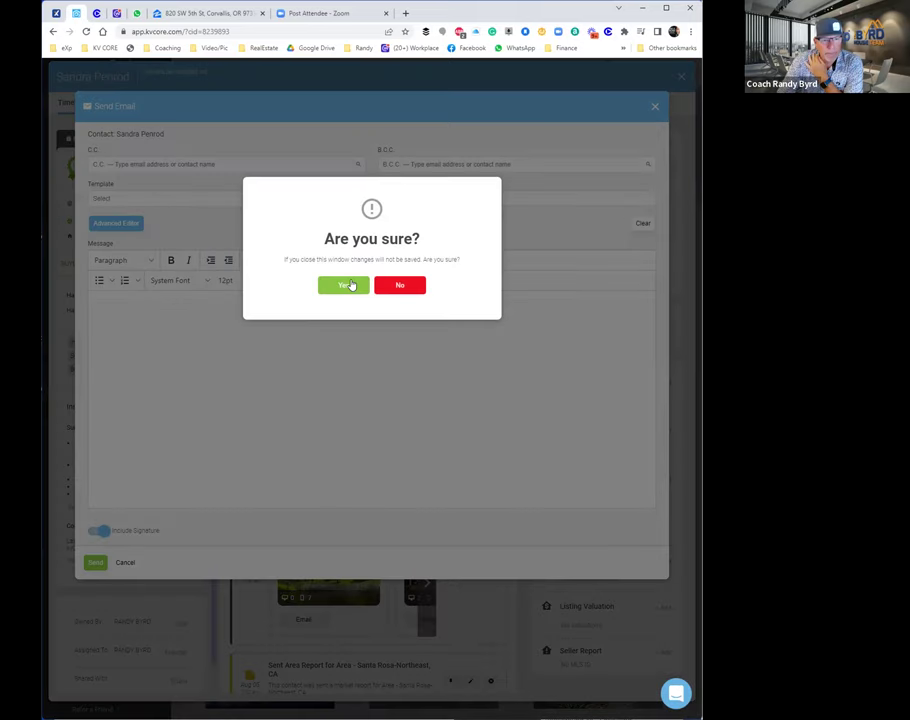
pyautogui.click(351, 285)
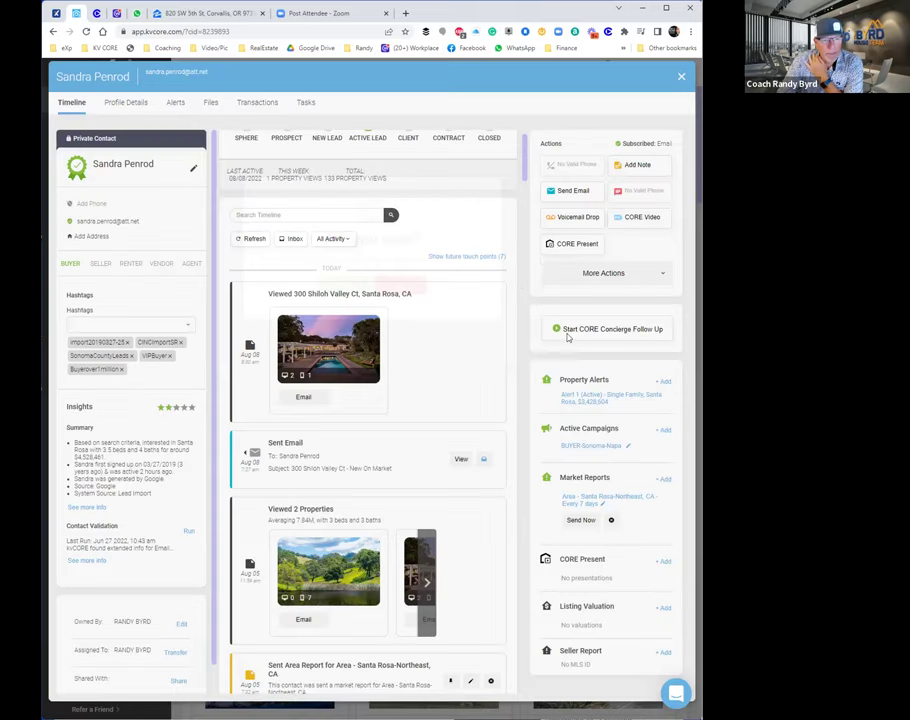
pyautogui.click(304, 400)
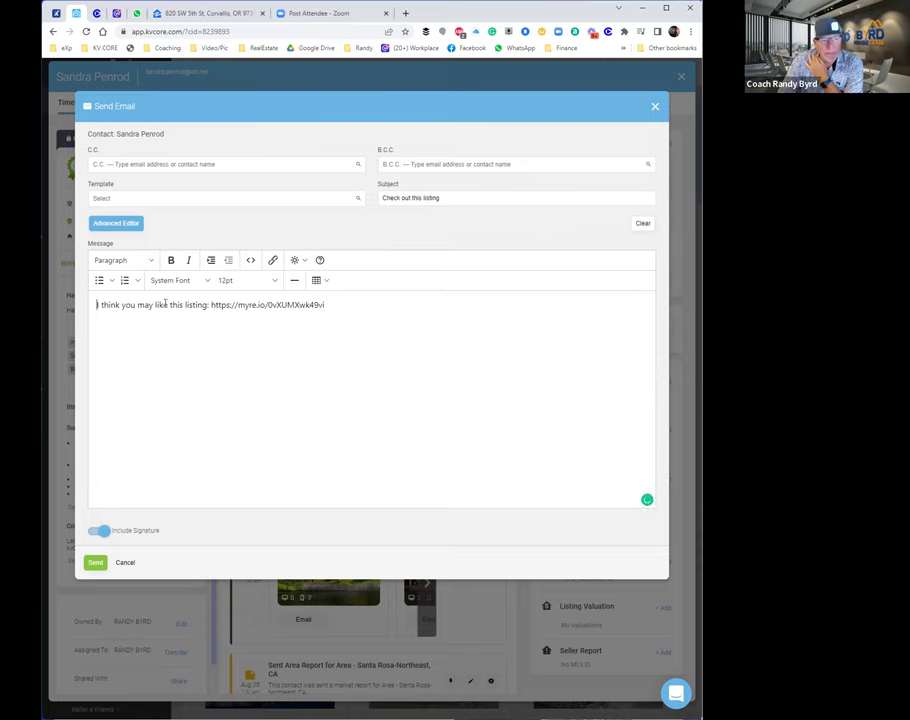
# - Replace the opening with the lead's first name, the listing link, and a follow-up question
pyautogui.moveTo(167, 305); pyautogui.dragTo(87, 310)
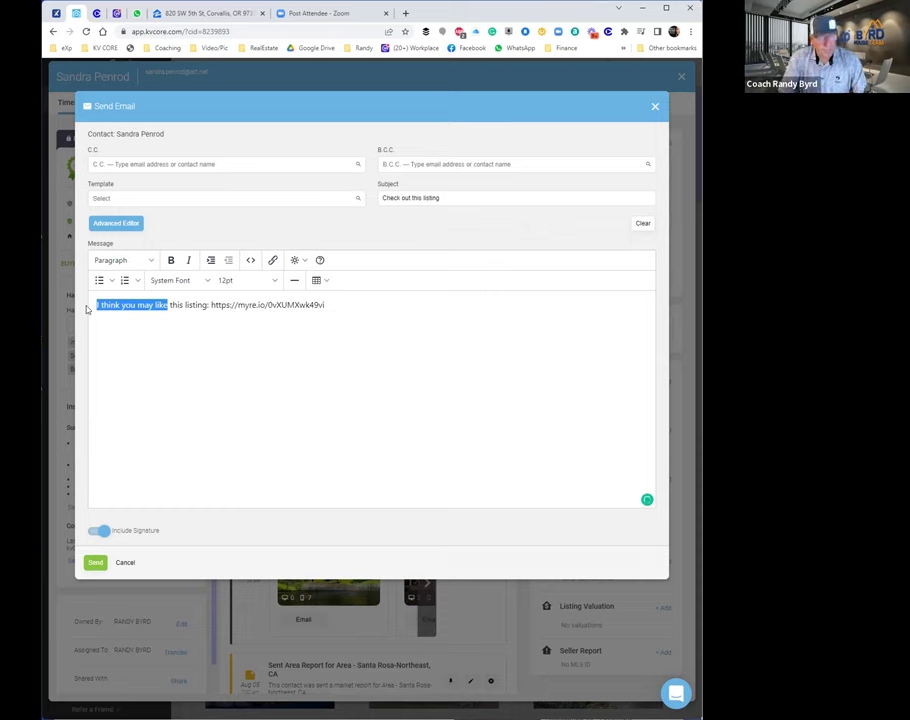
pyautogui.press('BackSpace')
pyautogui.write('Sandra')
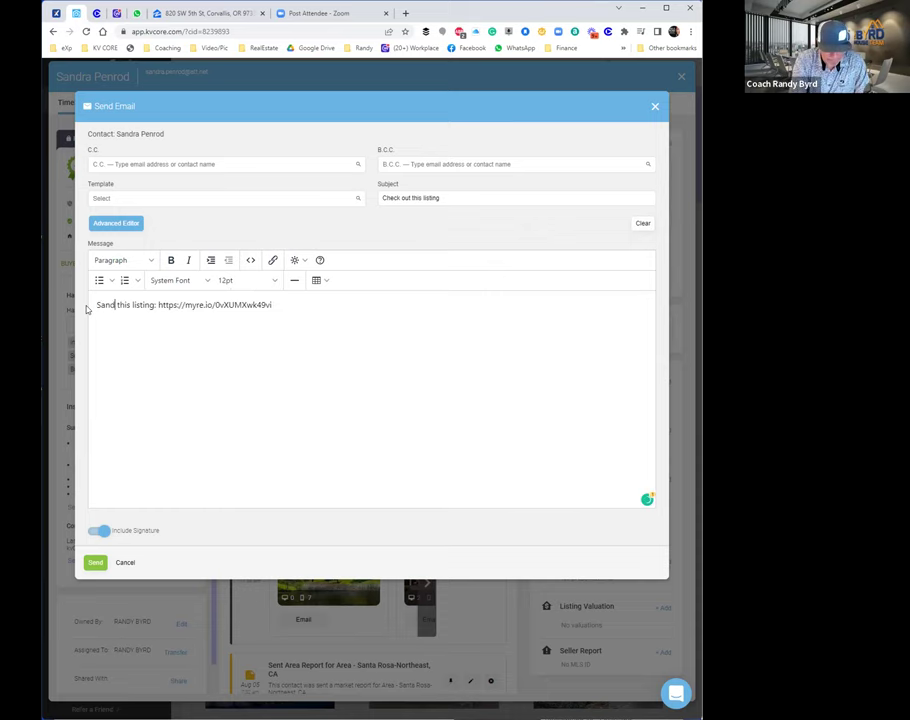
pyautogui.write(', I see you')
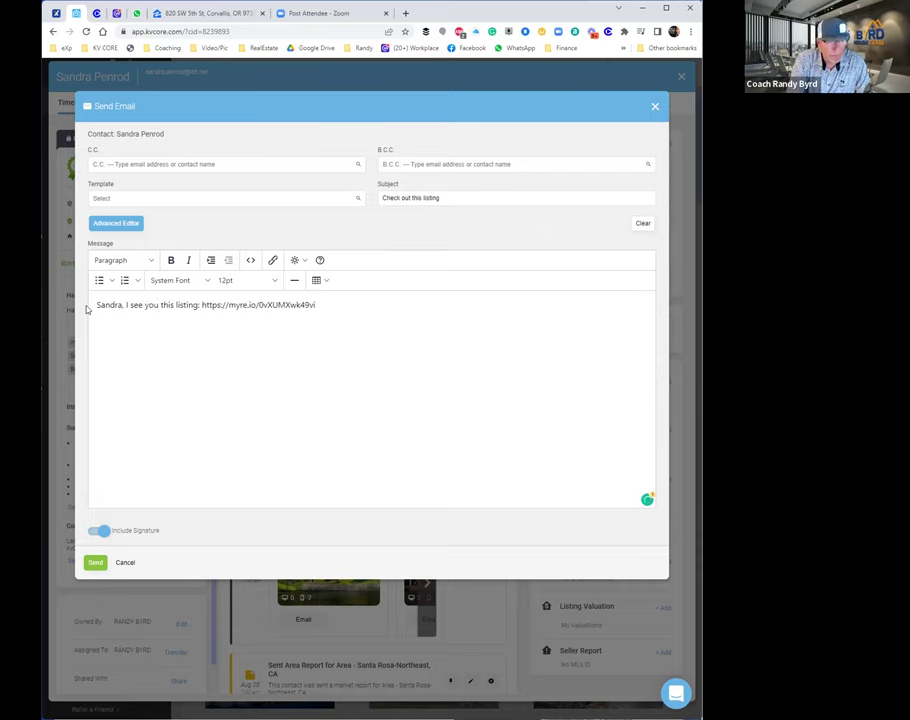
pyautogui.write(' looking')
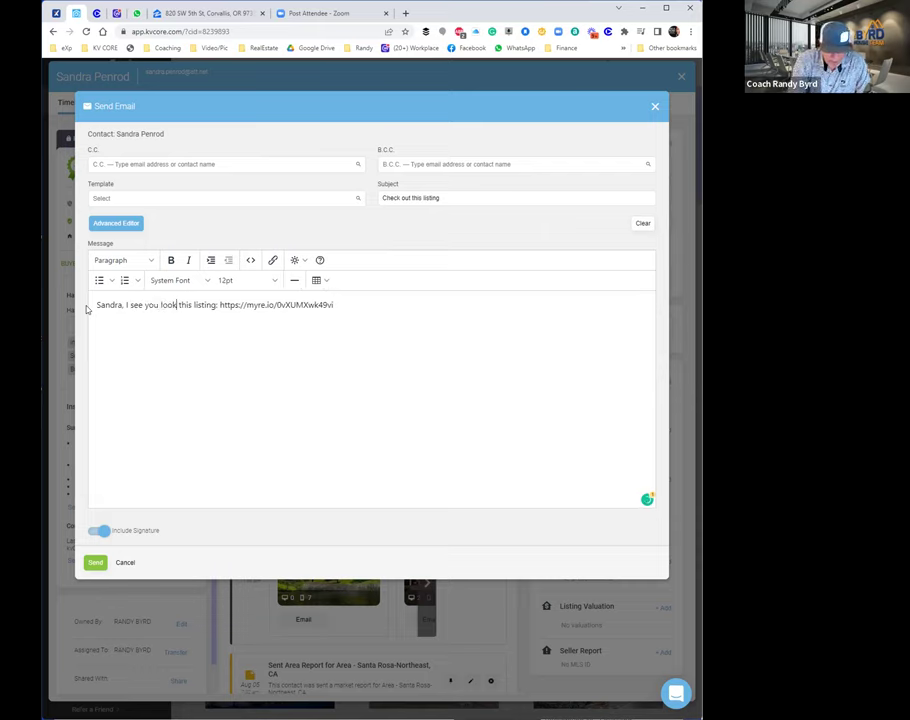
pyautogui.write(' at this listing: https://myre')
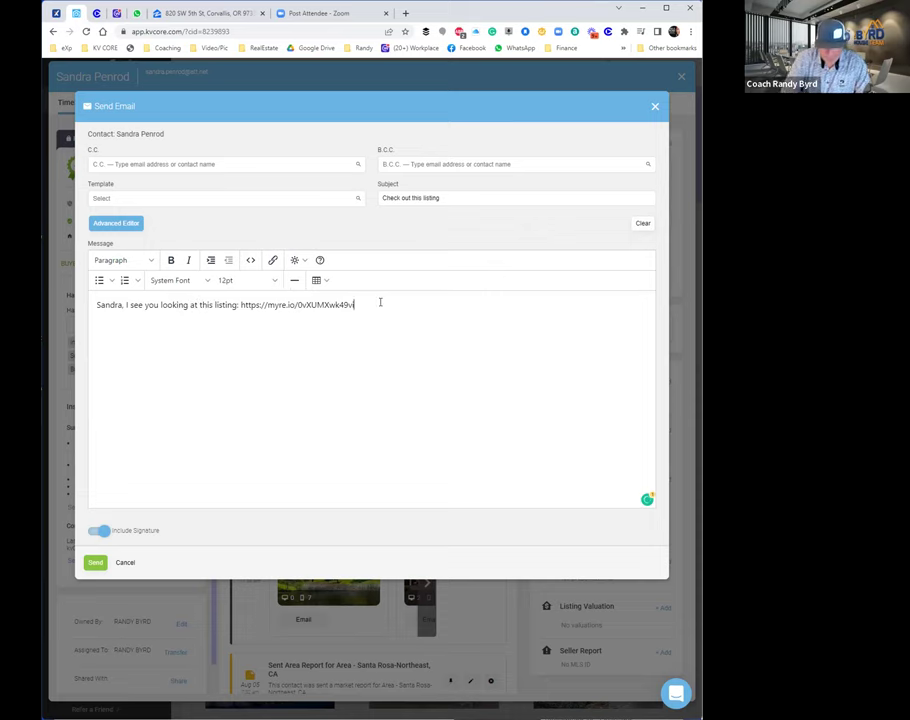
pyautogui.write('.io/0vXUMXwk49vi. I hav')
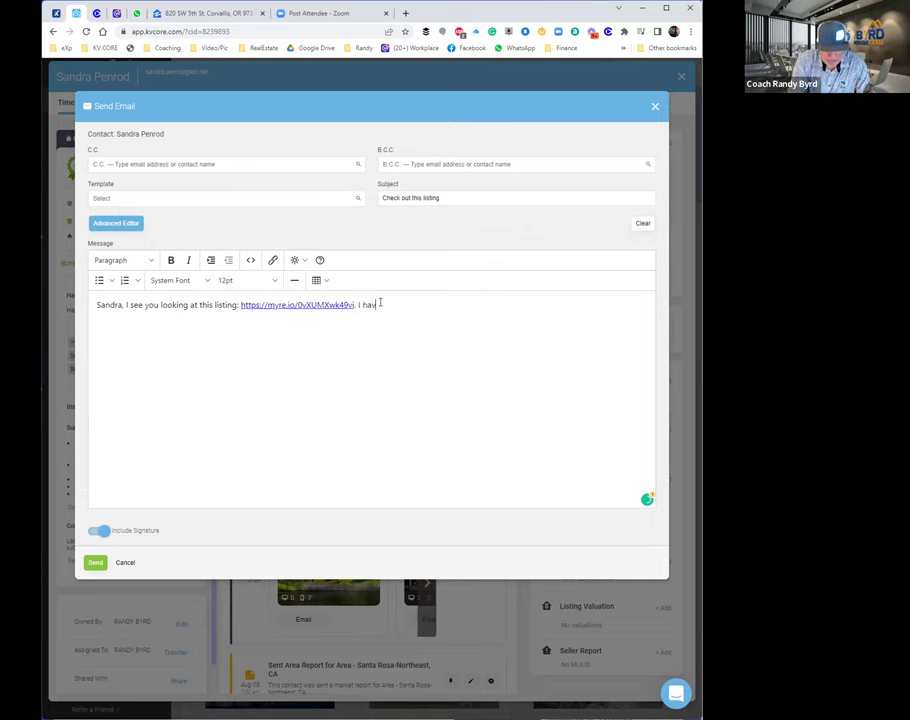
pyautogui.write('e some other info to share')
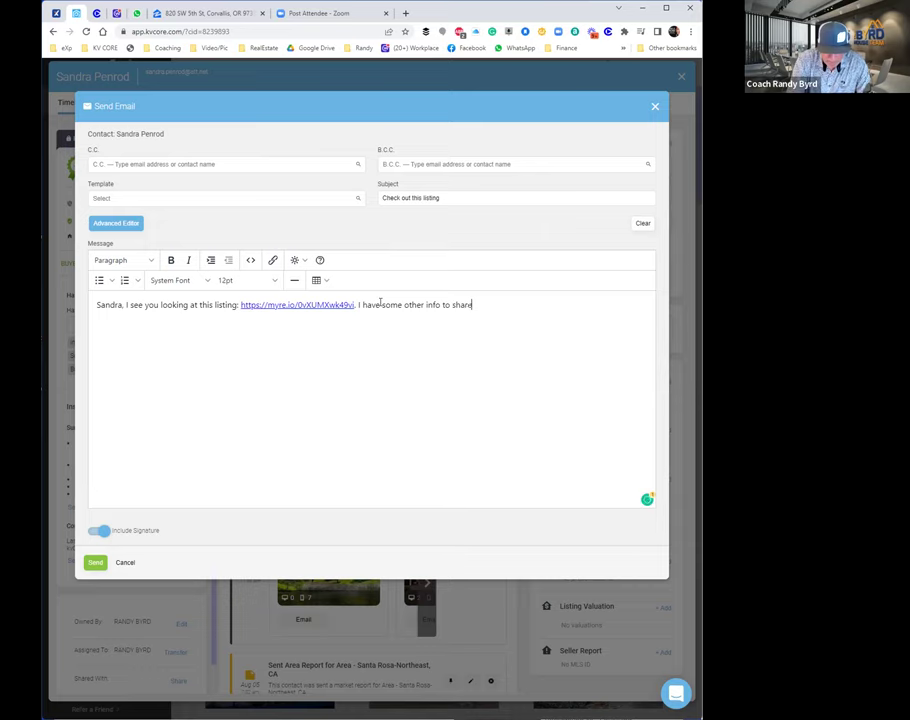
pyautogui.write('. Wou')
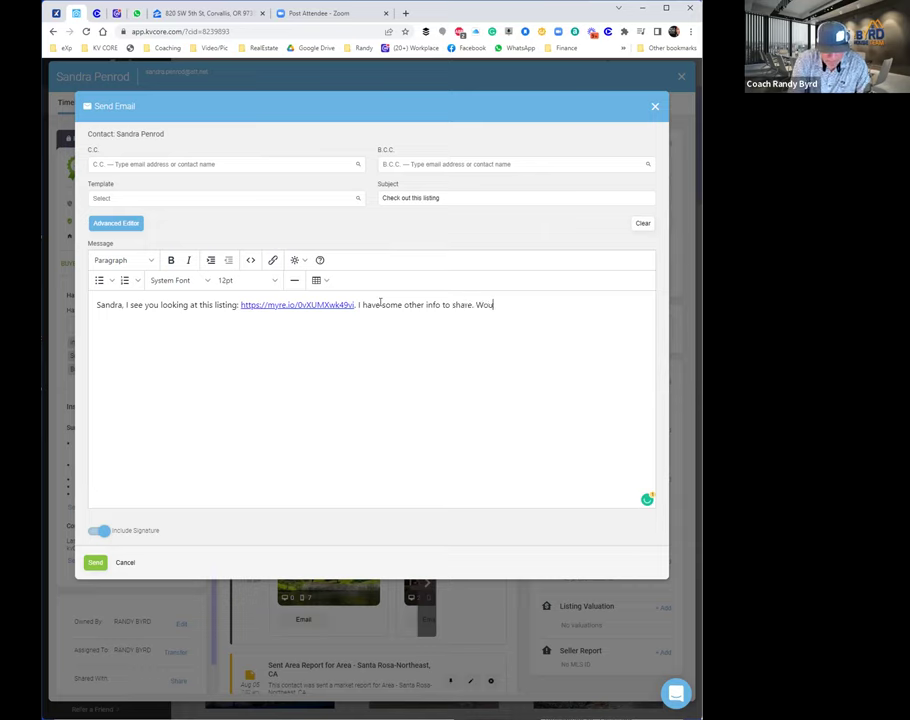
pyautogui.write('ld you like')
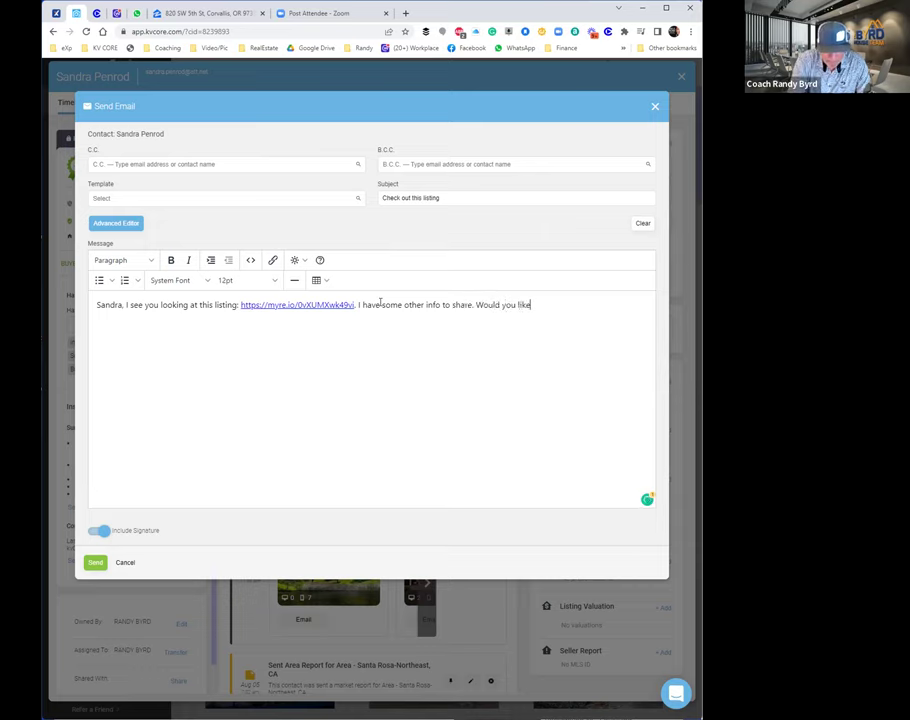
pyautogui.write(' to do ')
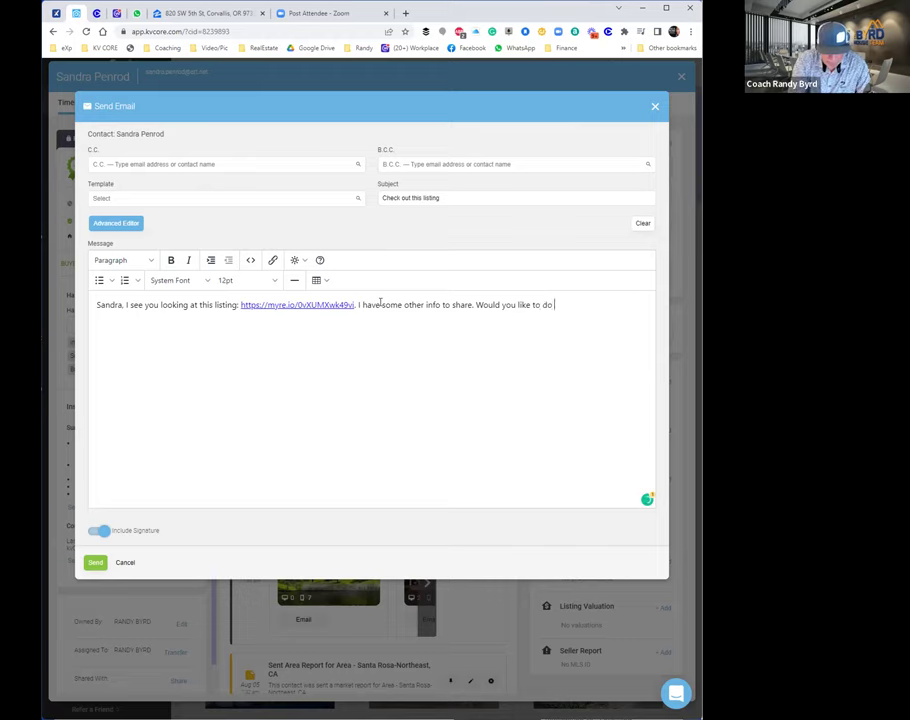
pyautogui.write('a quick call and discuss or ')
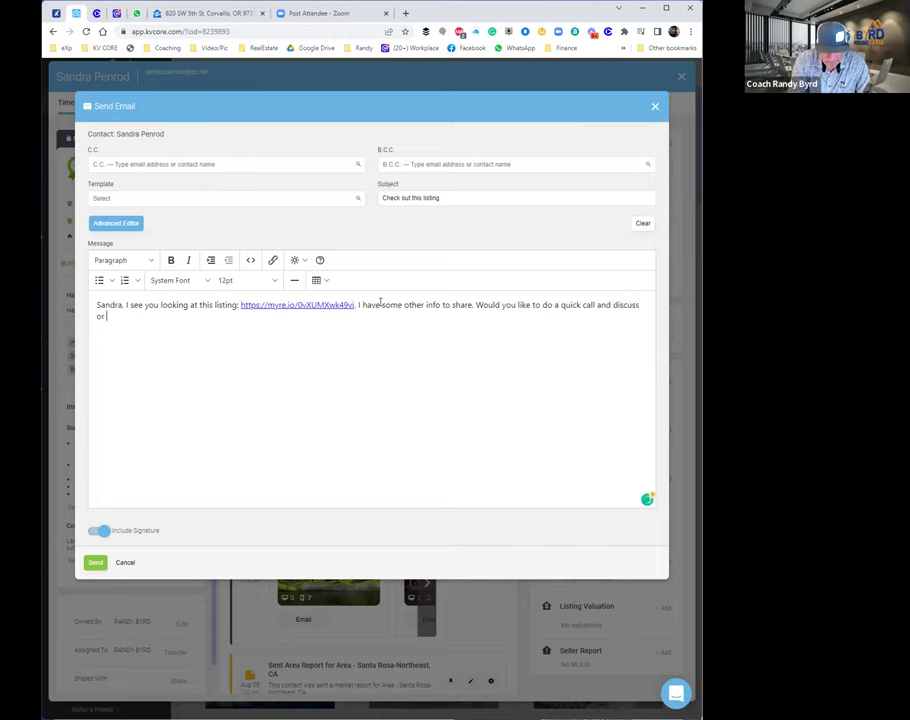
pyautogui.write('are yo')
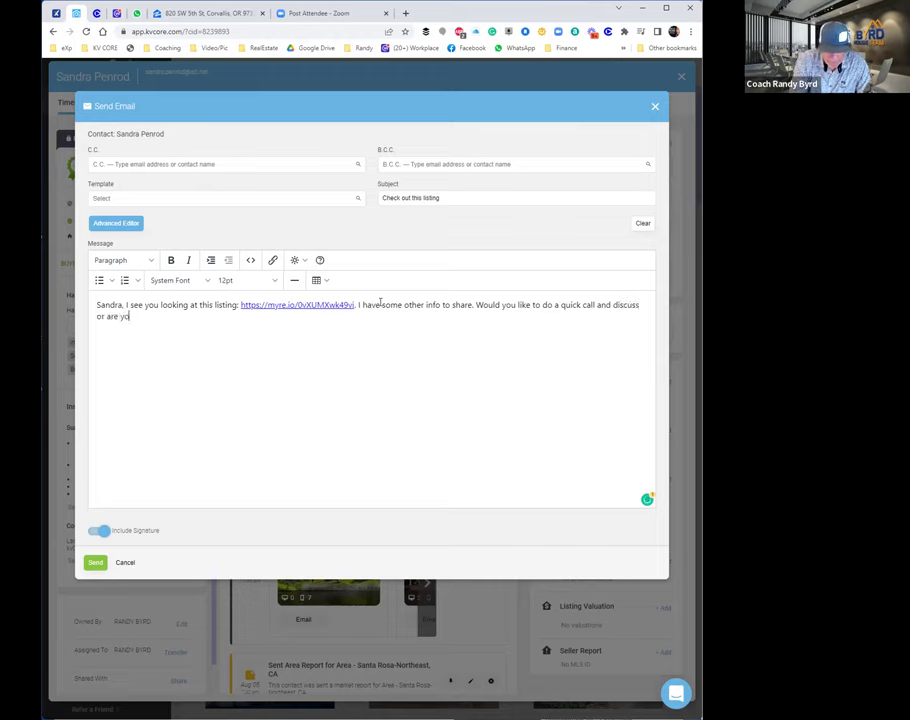
pyautogui.write('u intere')
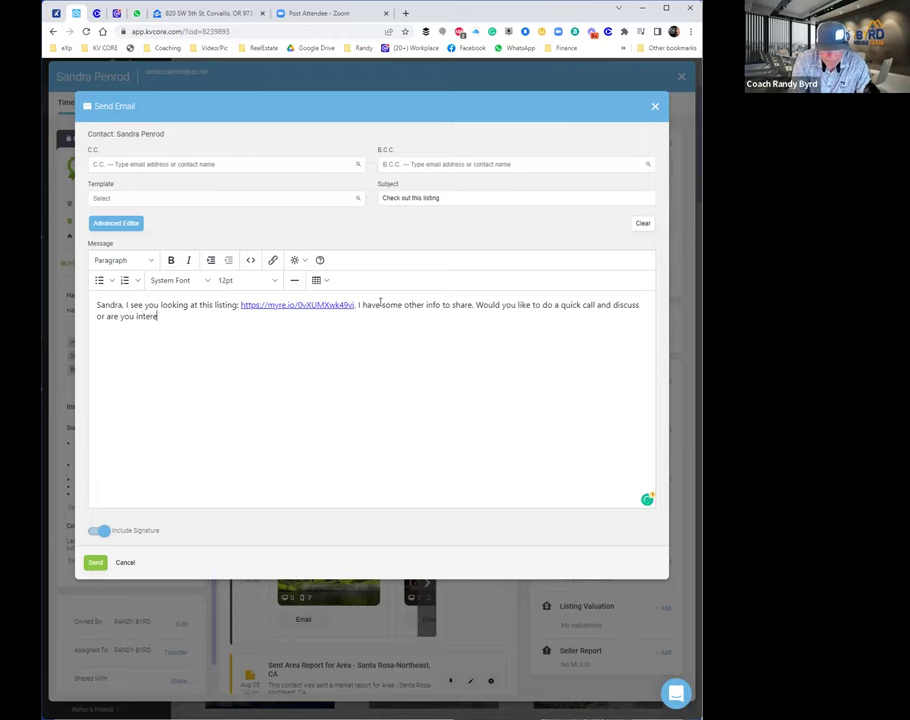
pyautogui.press('BackSpace')
pyautogui.press('BackSpace')
pyautogui.press('BackSpace')
pyautogui.press('BackSpace')
pyautogui.press('BackSpace')
pyautogui.press('BackSpace')
pyautogui.press('BackSpace')
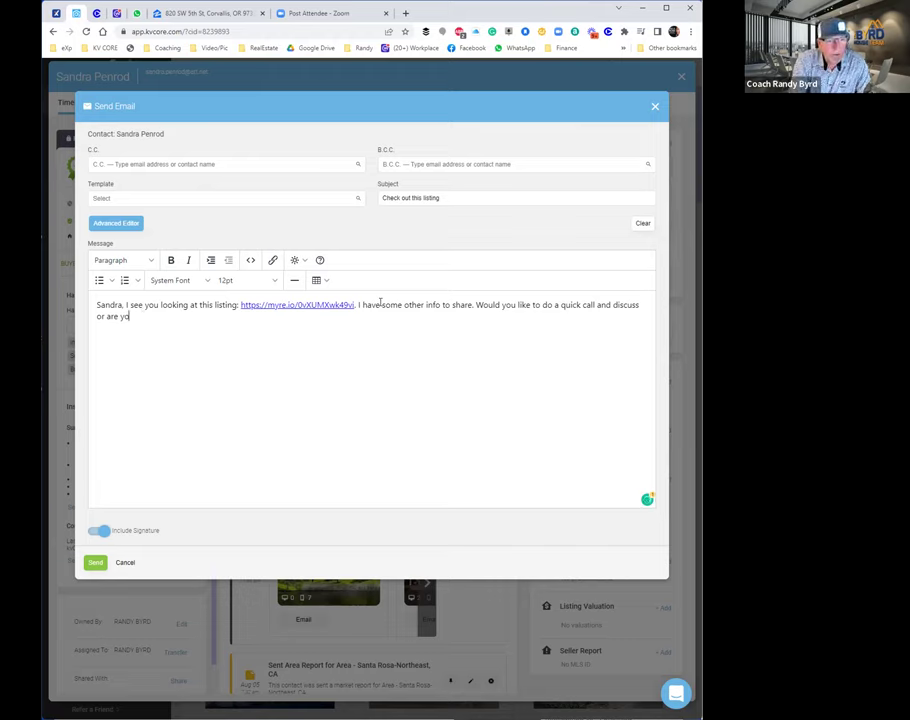
pyautogui.write('did y')
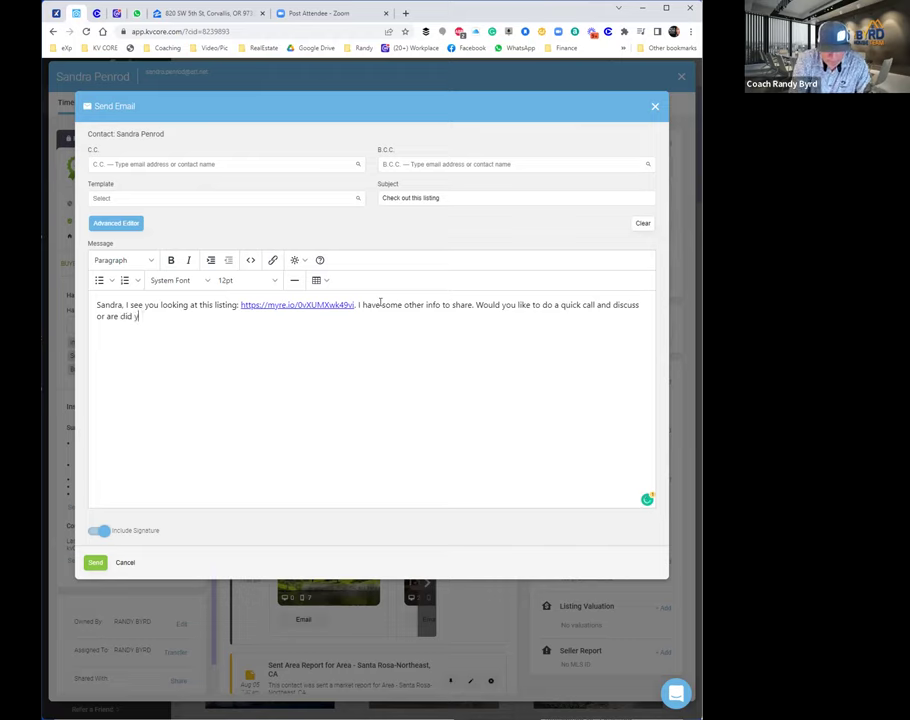
pyautogui.write('ou get all')
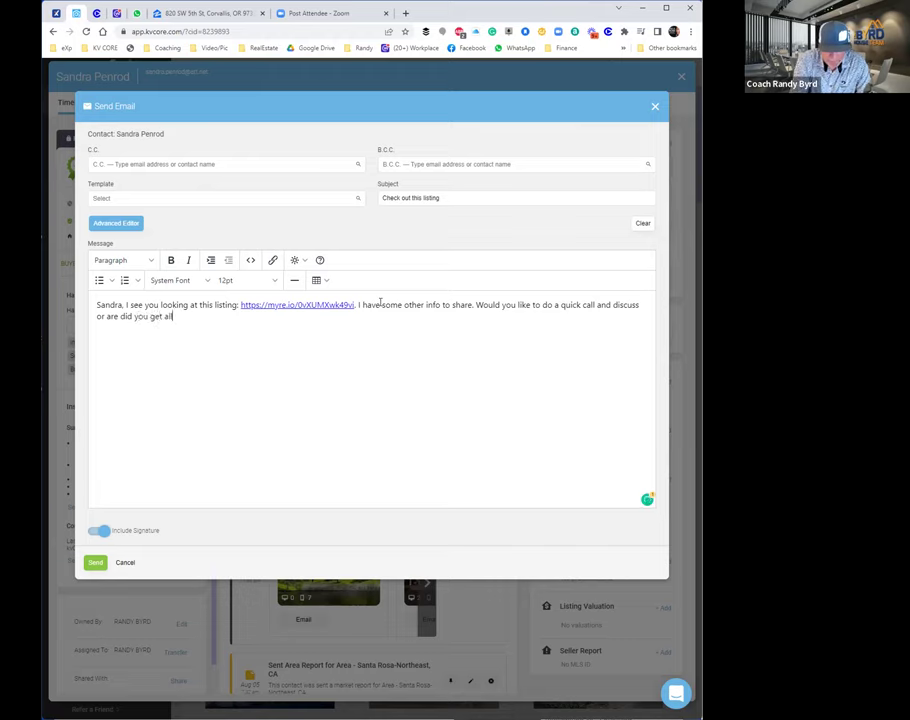
pyautogui.write(' the info you wer')
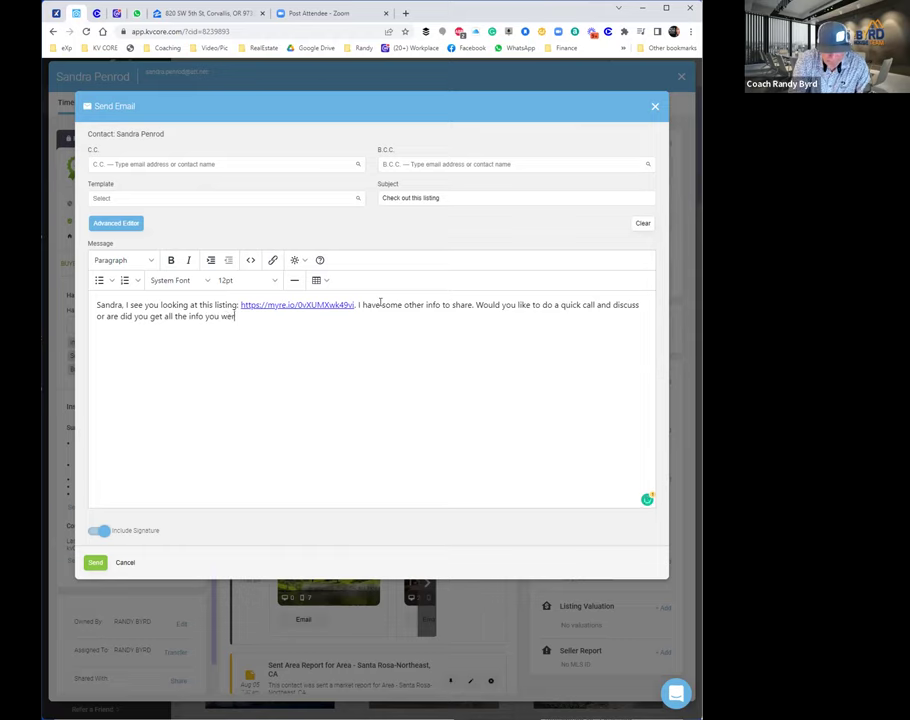
pyautogui.write('e looking fo')
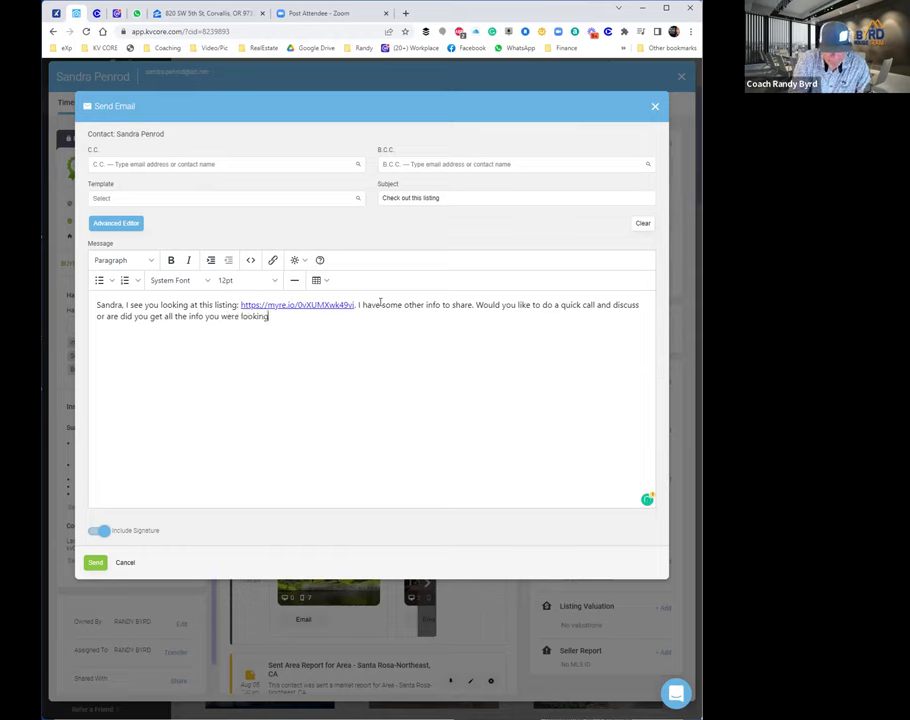
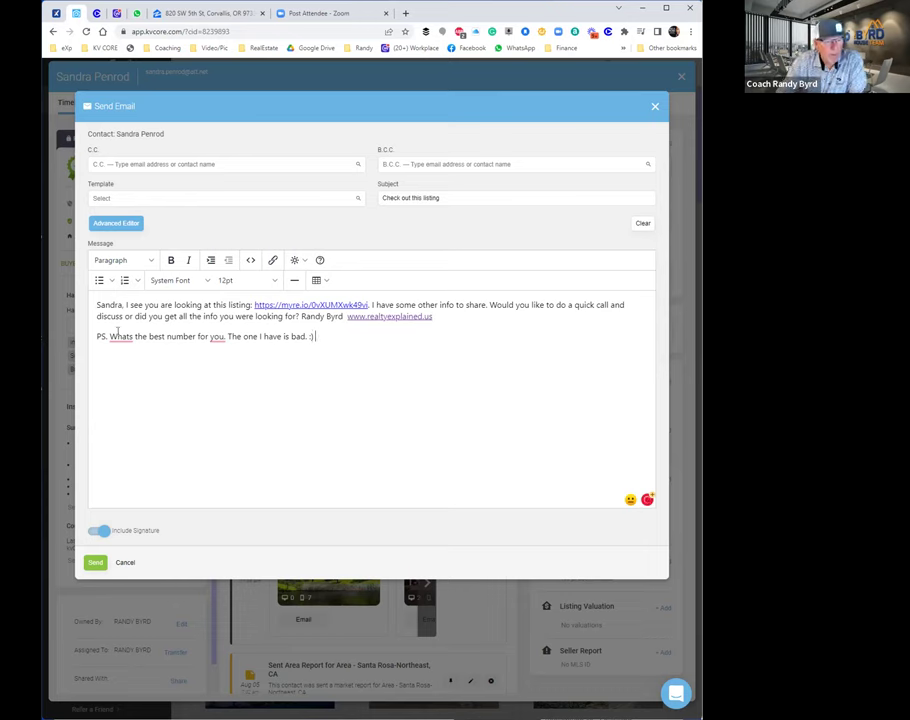
# - Accept the 'What's' and 'you?' corrections and send the follow-up email to the lead
pyautogui.click(126, 366)
pyautogui.click(220, 337)
pyautogui.click(226, 366)
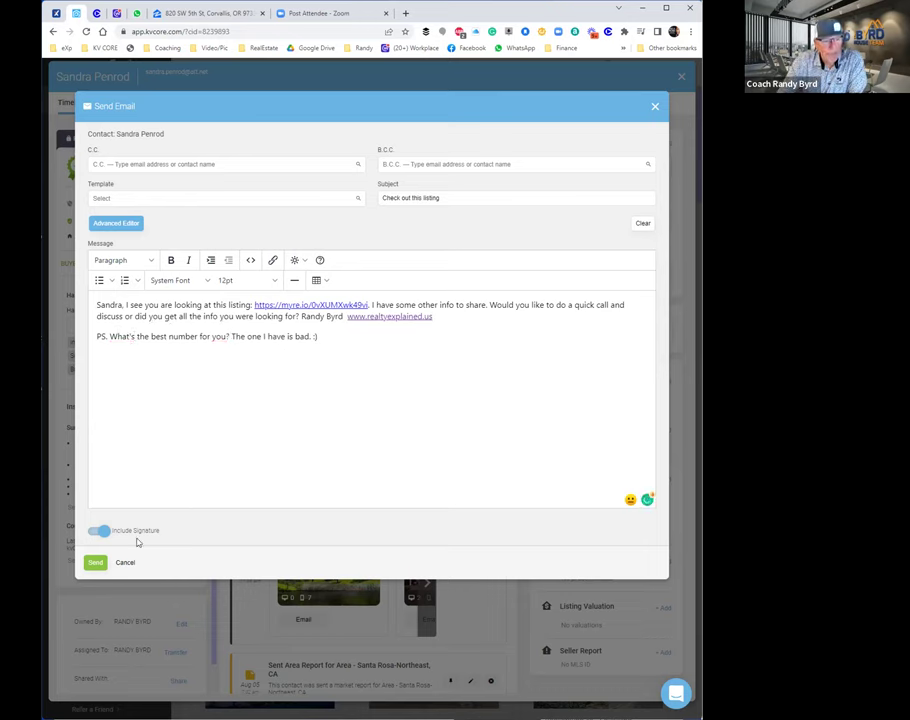
pyautogui.click(95, 562)
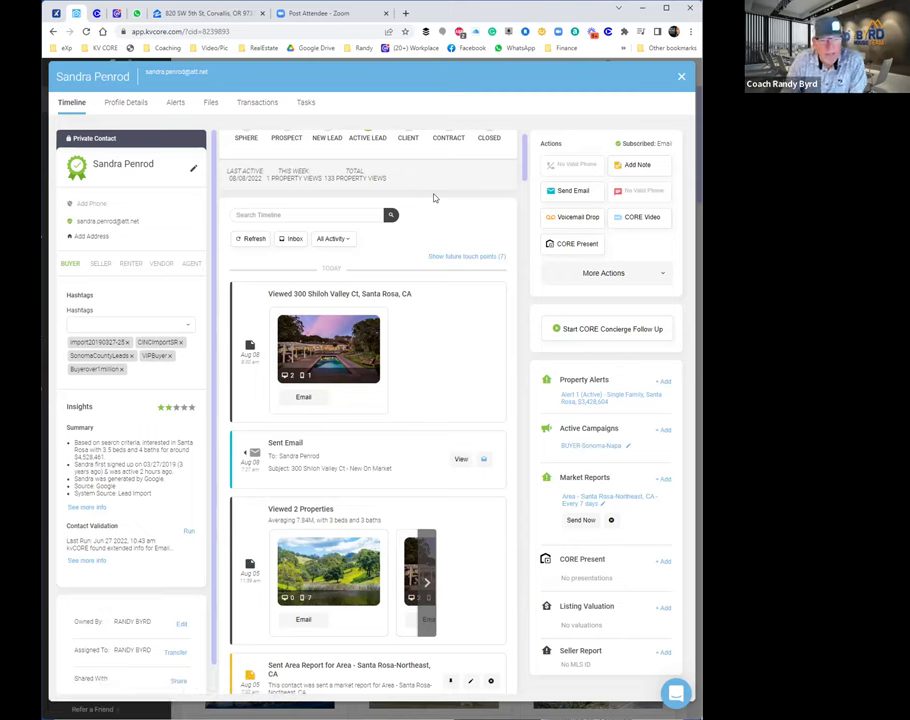
pyautogui.scroll(-1, 499, 454)
pyautogui.scroll(-4, 494, 430)
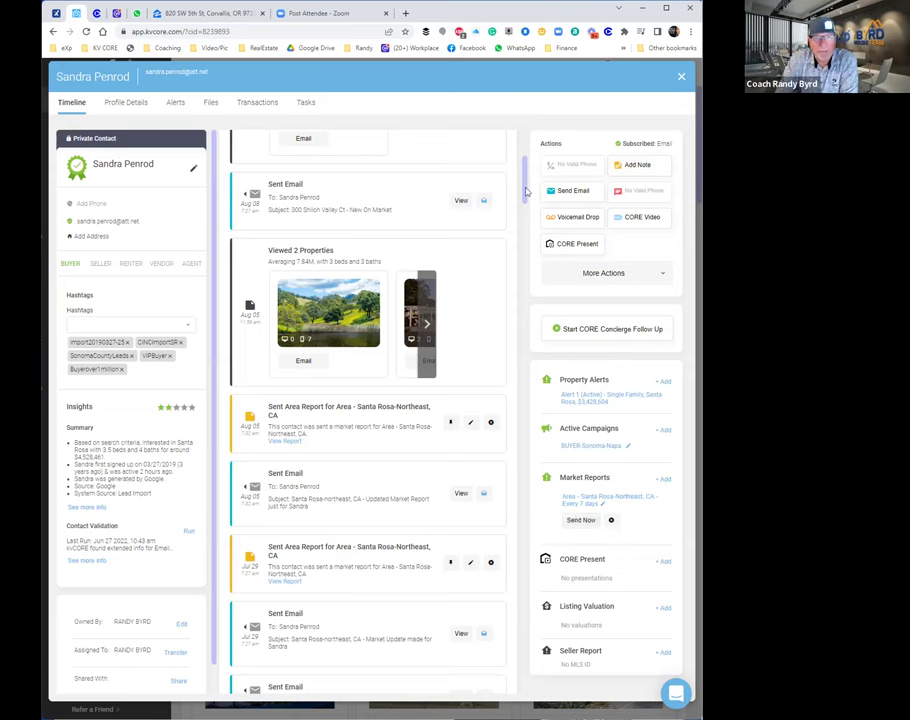
pyautogui.scroll(1, 524, 160)
pyautogui.scroll(5, 515, 190)
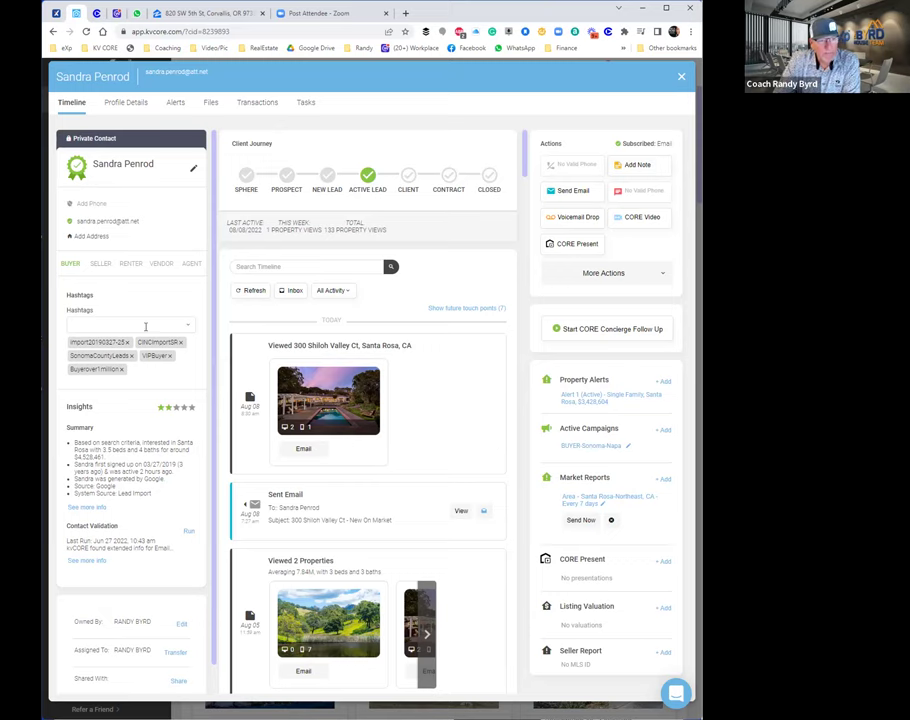
pyautogui.click(187, 407)
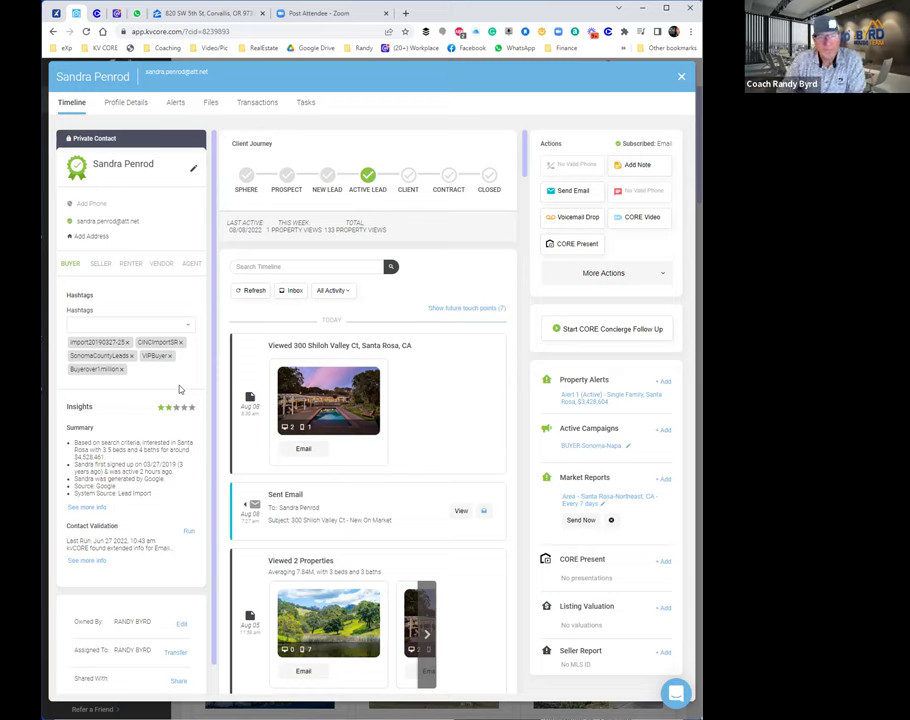
# - Close the lead's record, open My Contacts, and check the 10,000 of 15,798 contact count
pyautogui.click(682, 77)
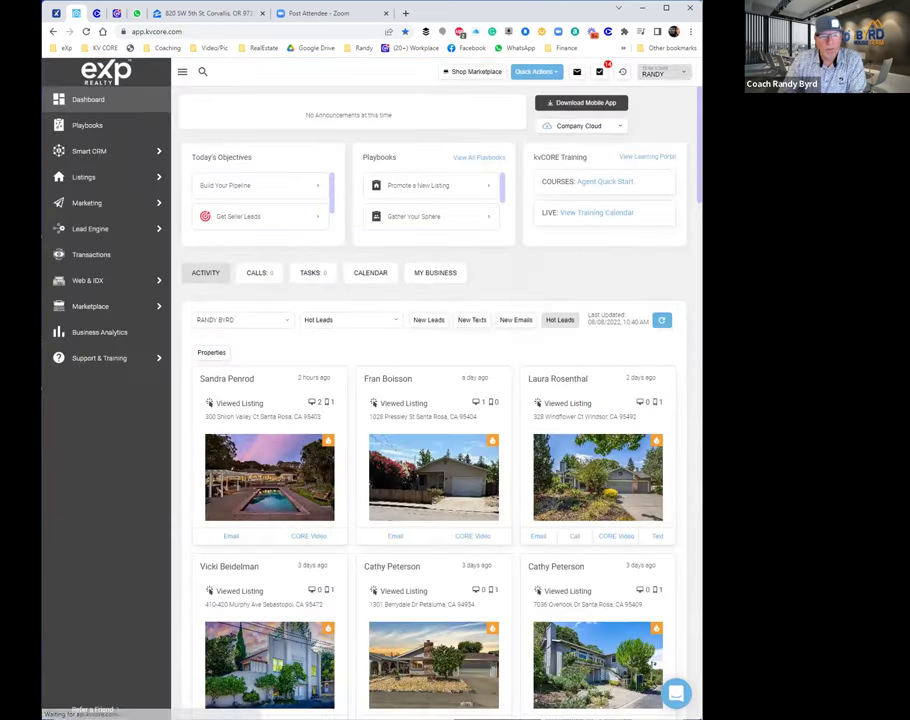
pyautogui.moveTo(137, 156)
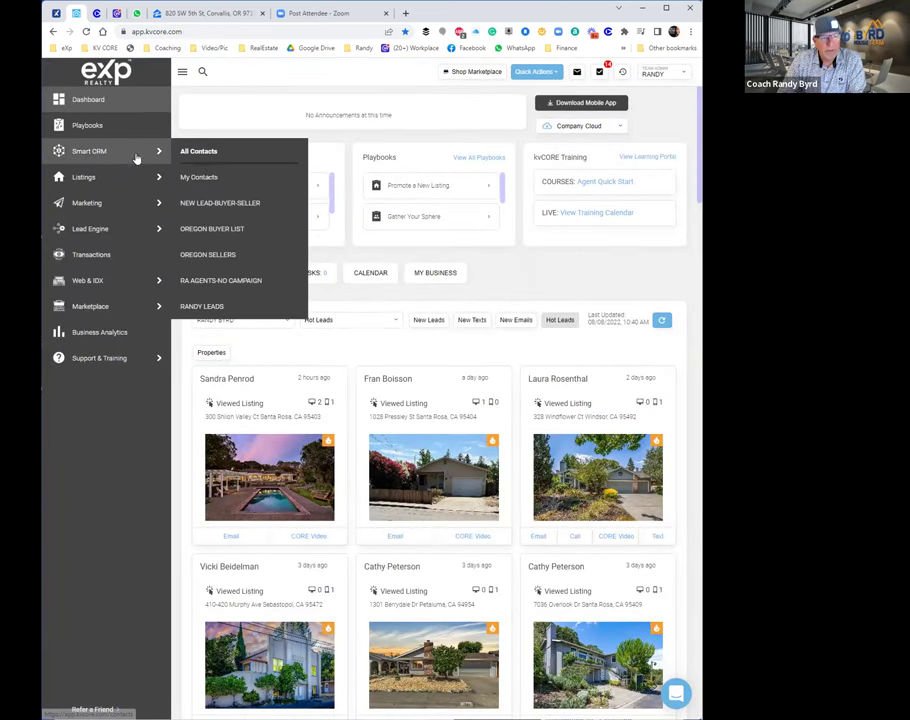
pyautogui.click(206, 177)
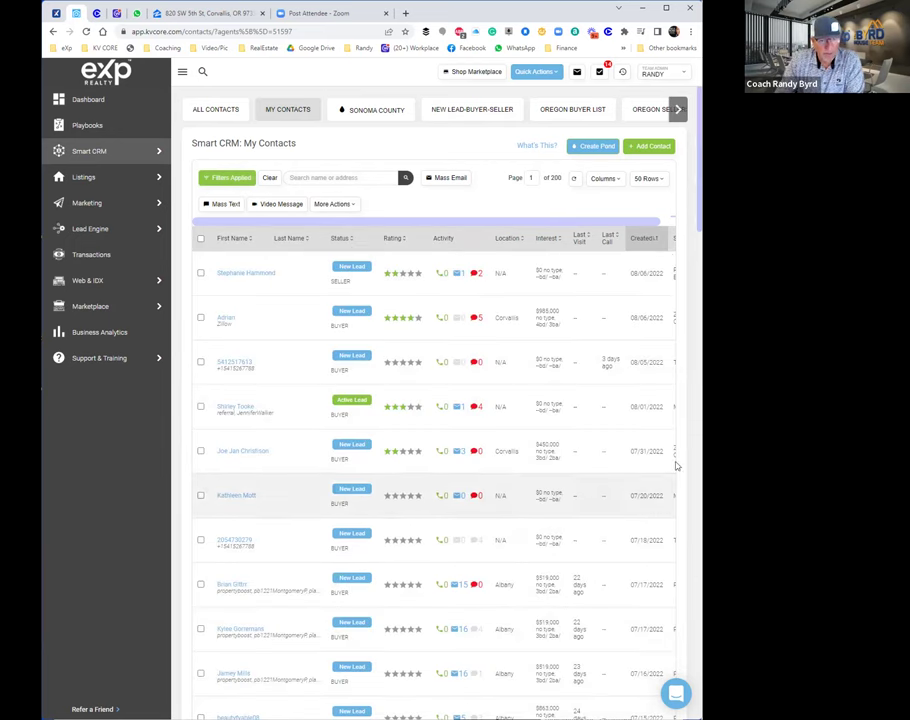
pyautogui.scroll(-20, 700, 197)
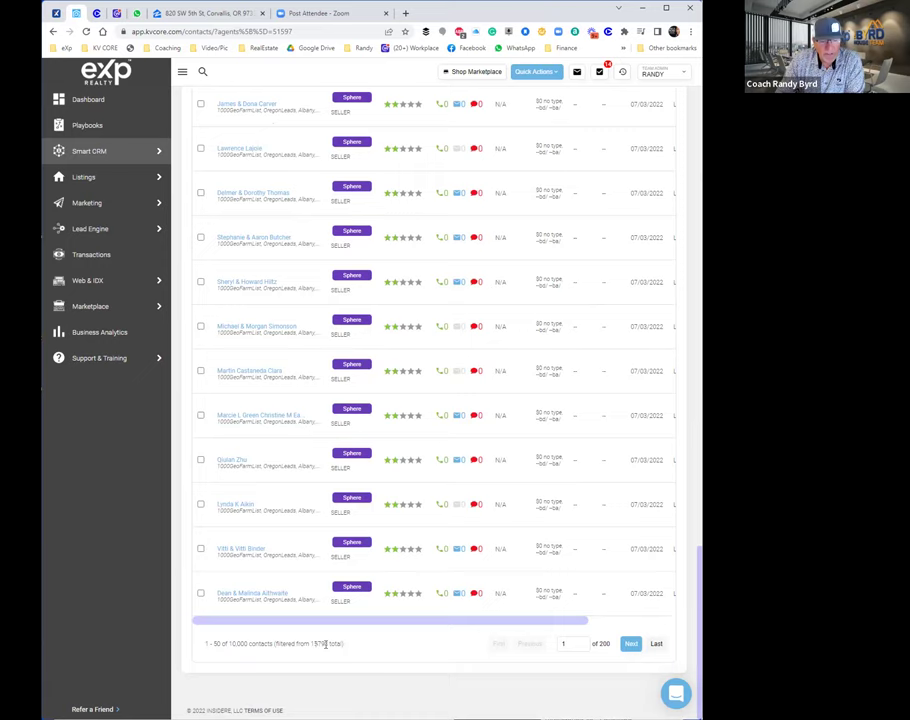
pyautogui.moveTo(330, 644); pyautogui.dragTo(298, 645)
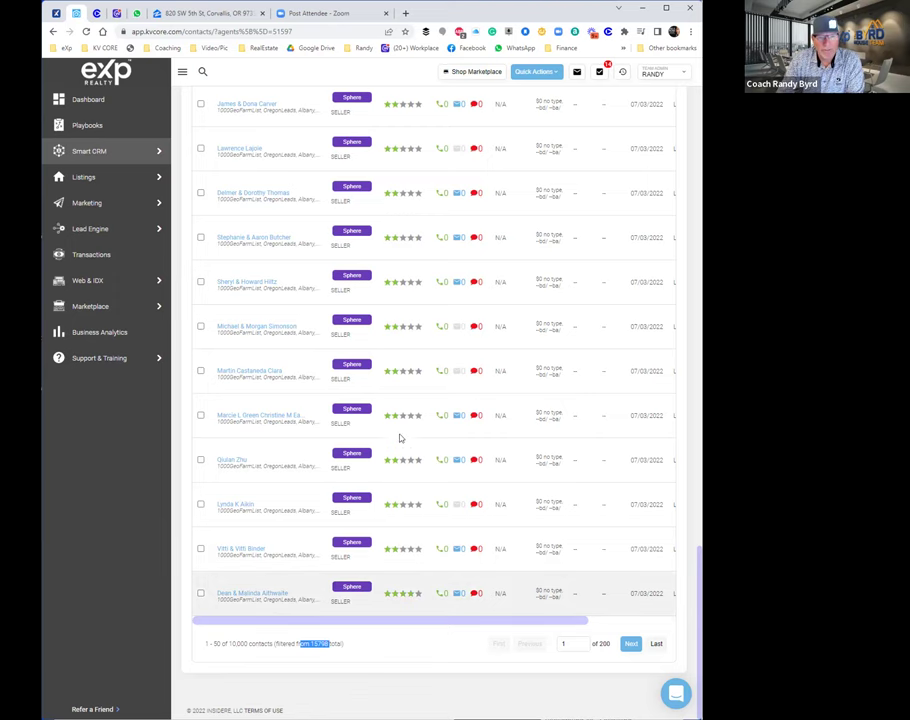
pyautogui.scroll(5, 399, 437)
pyautogui.moveTo(700, 596); pyautogui.dragTo(700, 206)
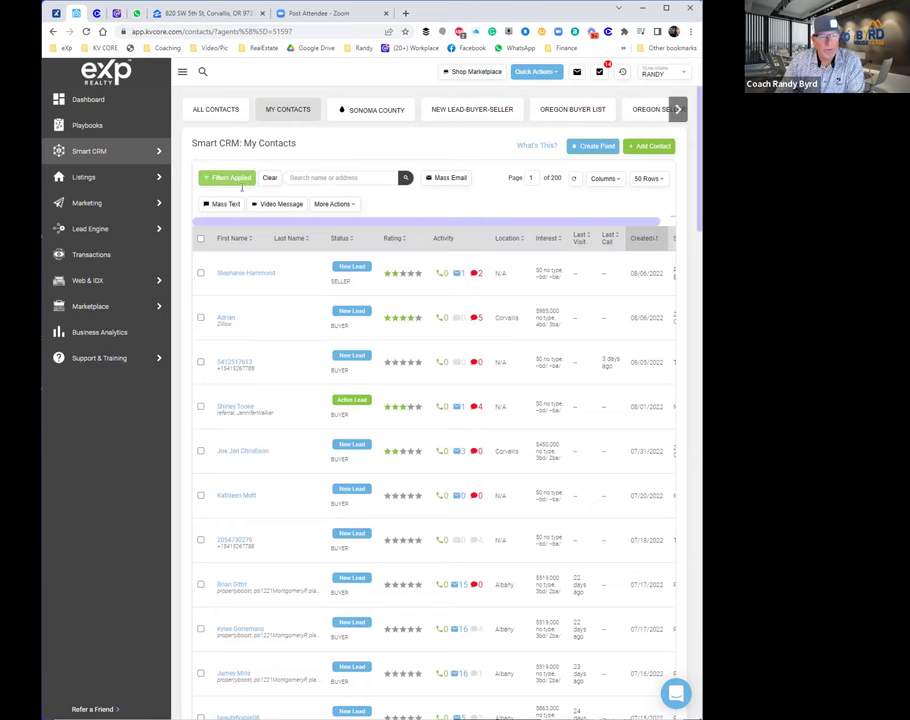
# - Filter the contact list to the New Lead status
pyautogui.click(240, 181)
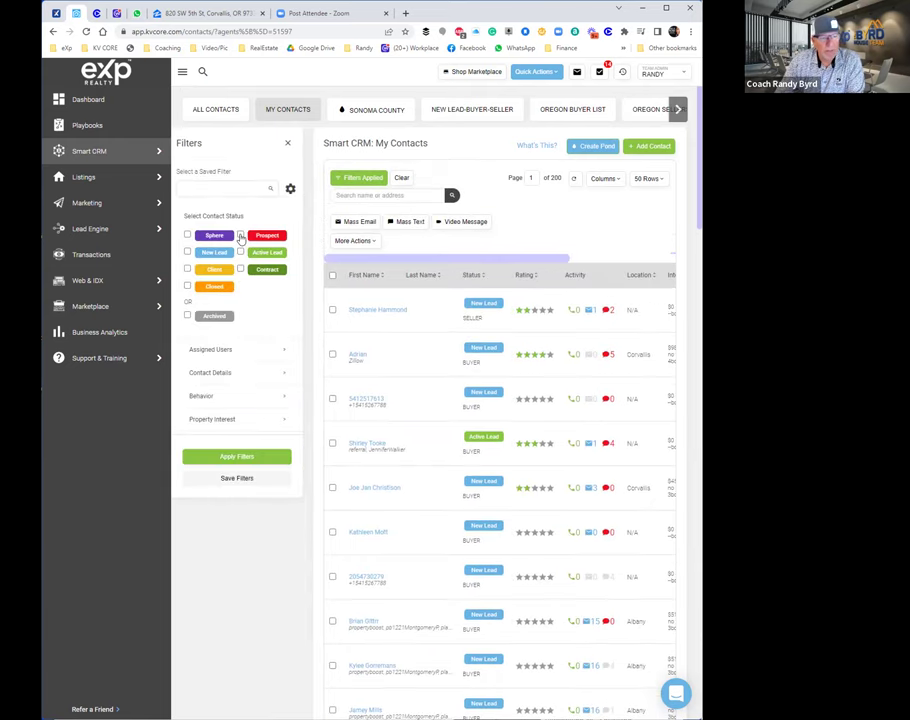
pyautogui.click(187, 252)
pyautogui.click(240, 235)
pyautogui.click(238, 458)
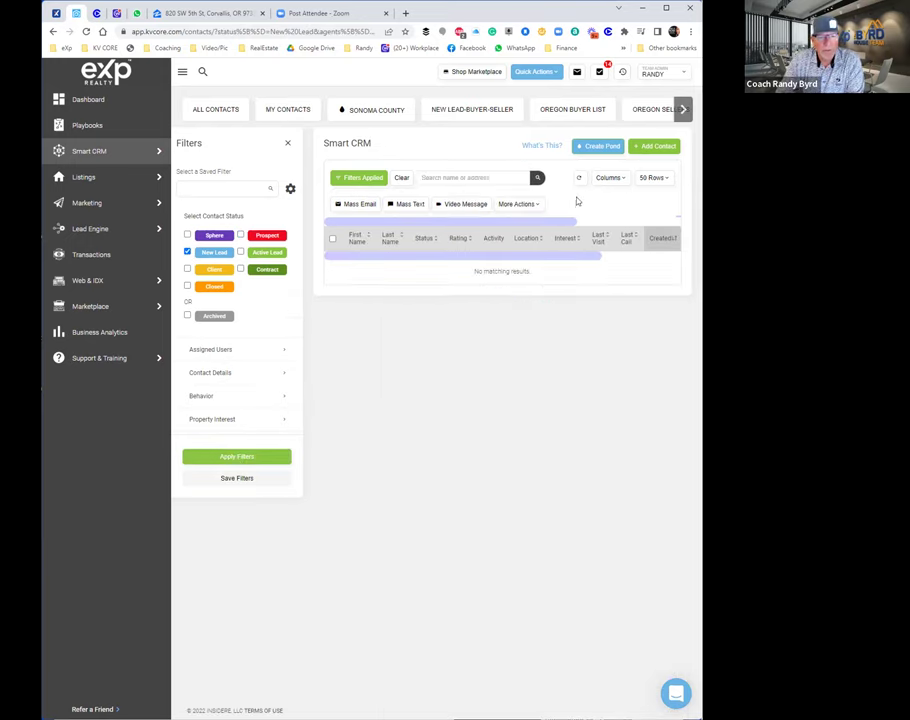
# - Look over the save-filter and saved-filters options, then clear all contact filters
pyautogui.click(241, 478)
pyautogui.click(271, 207)
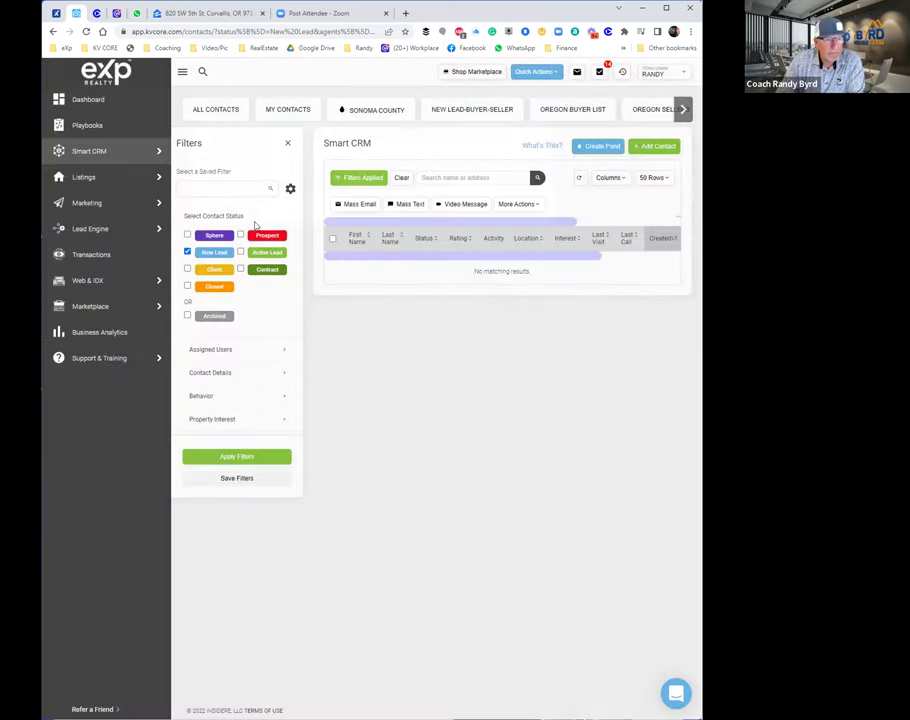
pyautogui.click(286, 144)
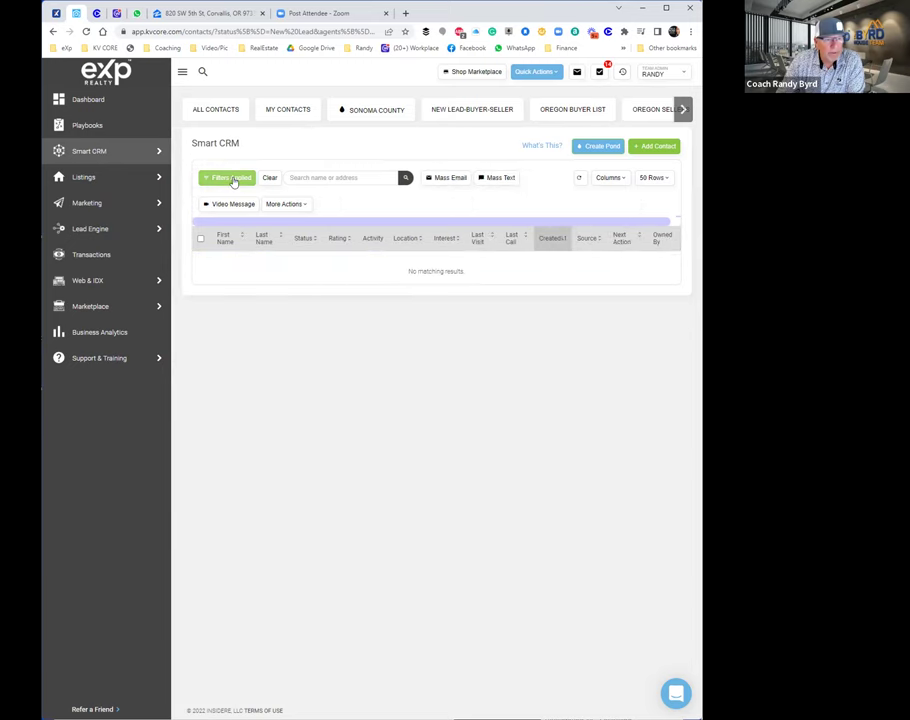
pyautogui.click(235, 180)
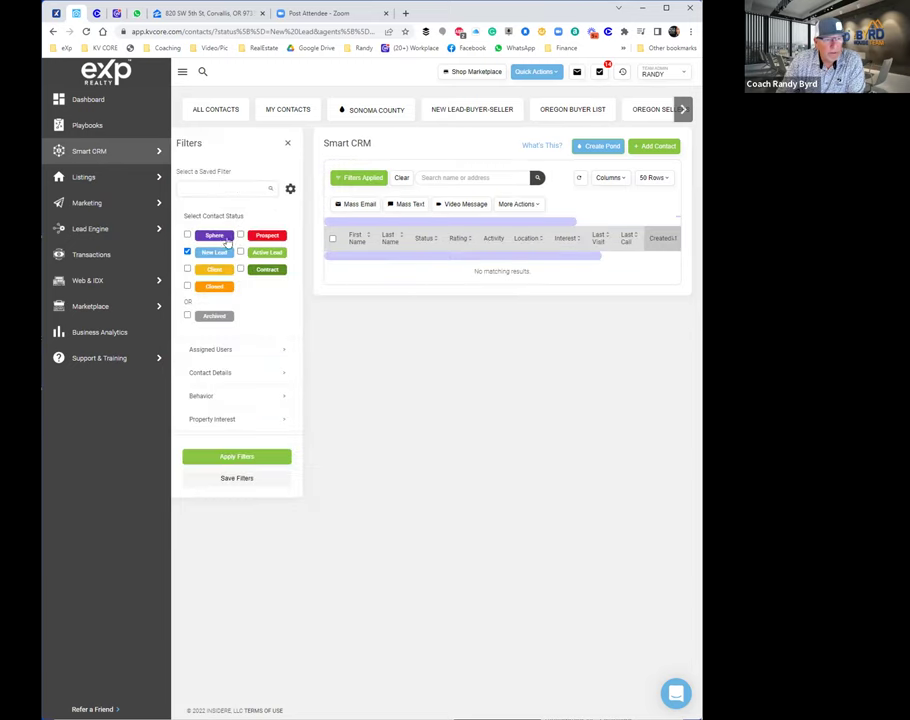
pyautogui.click(290, 188)
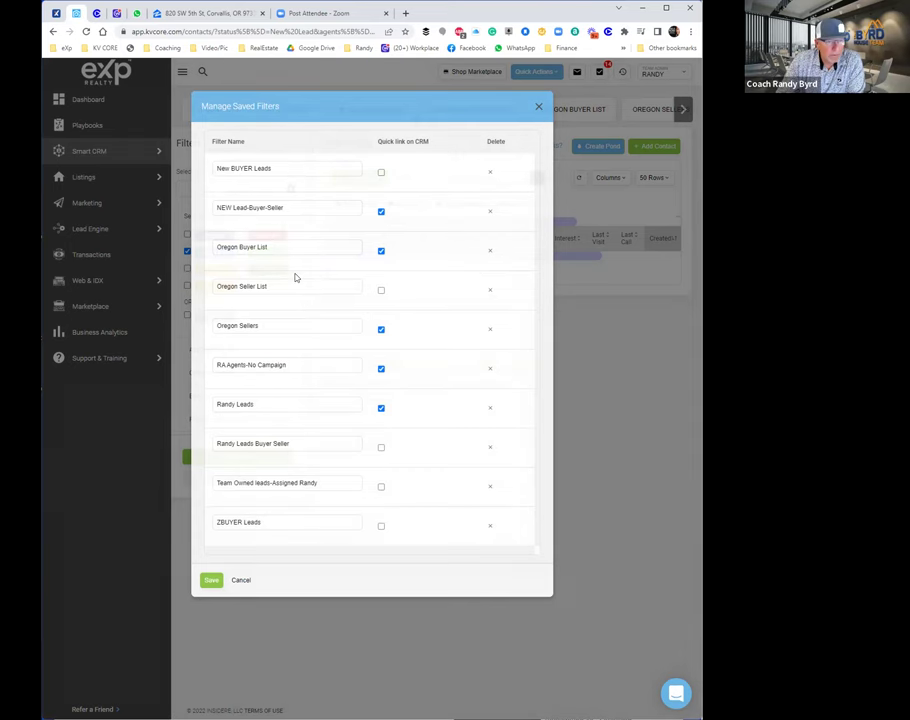
pyautogui.press('Escape')
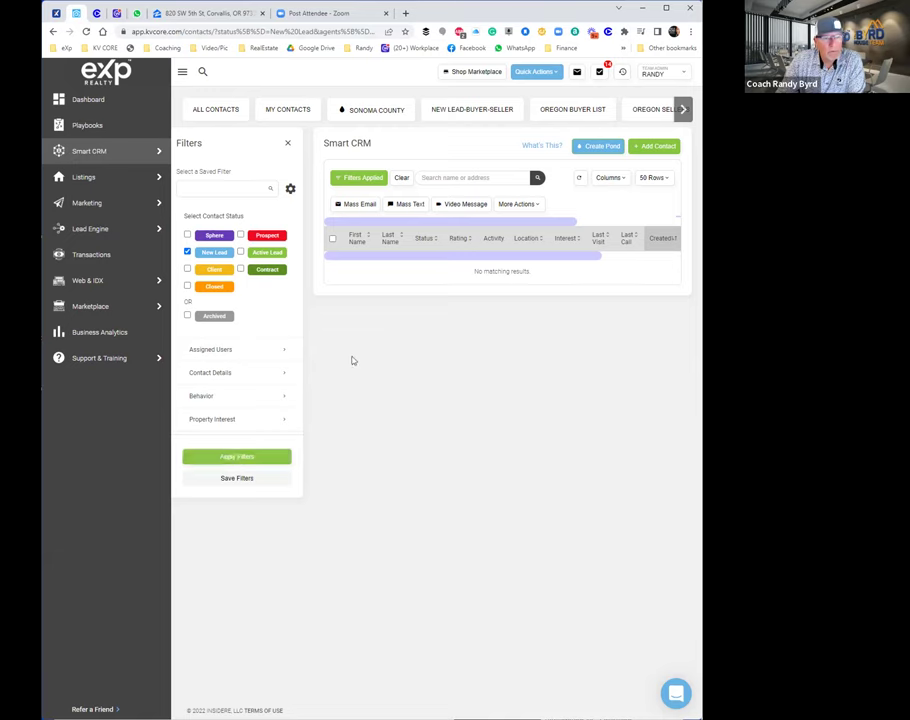
pyautogui.click(401, 178)
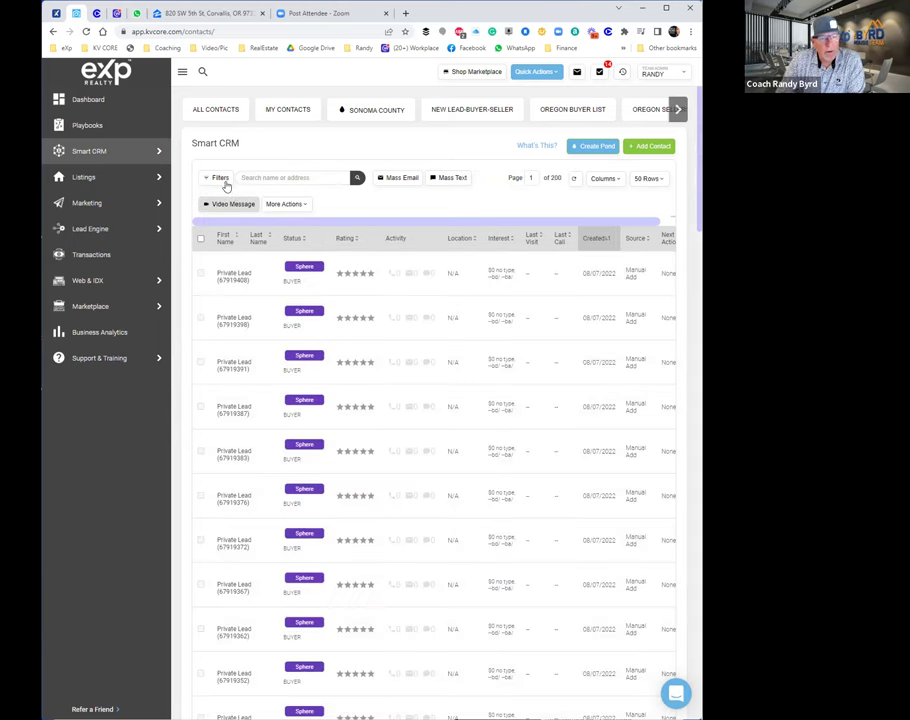
# - Filter contacts to New Lead status and sort by Rating, five-star leads first
pyautogui.click(220, 178)
pyautogui.click(187, 252)
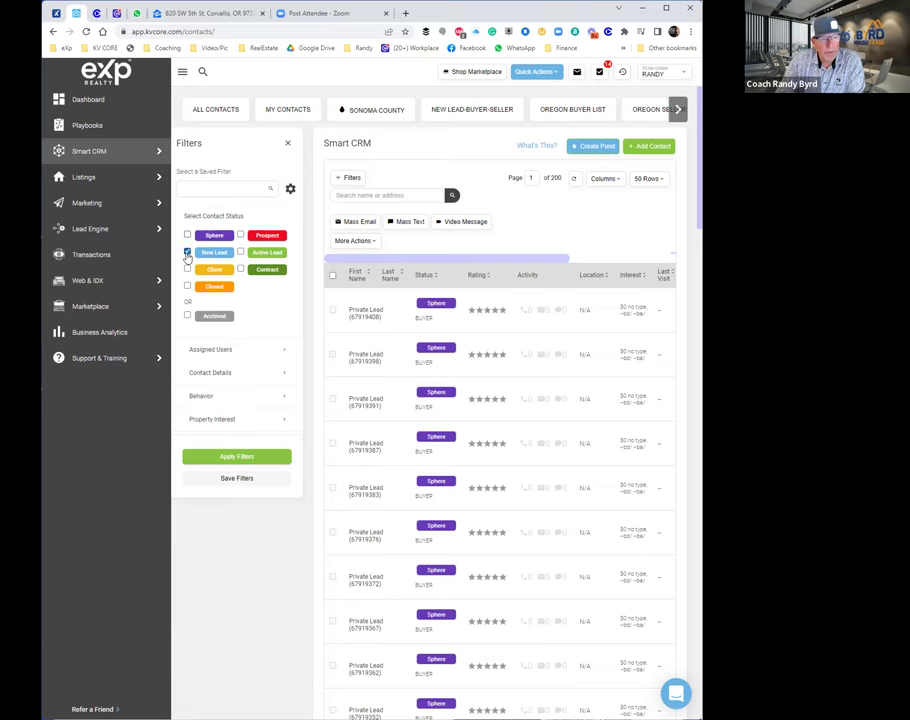
pyautogui.click(233, 458)
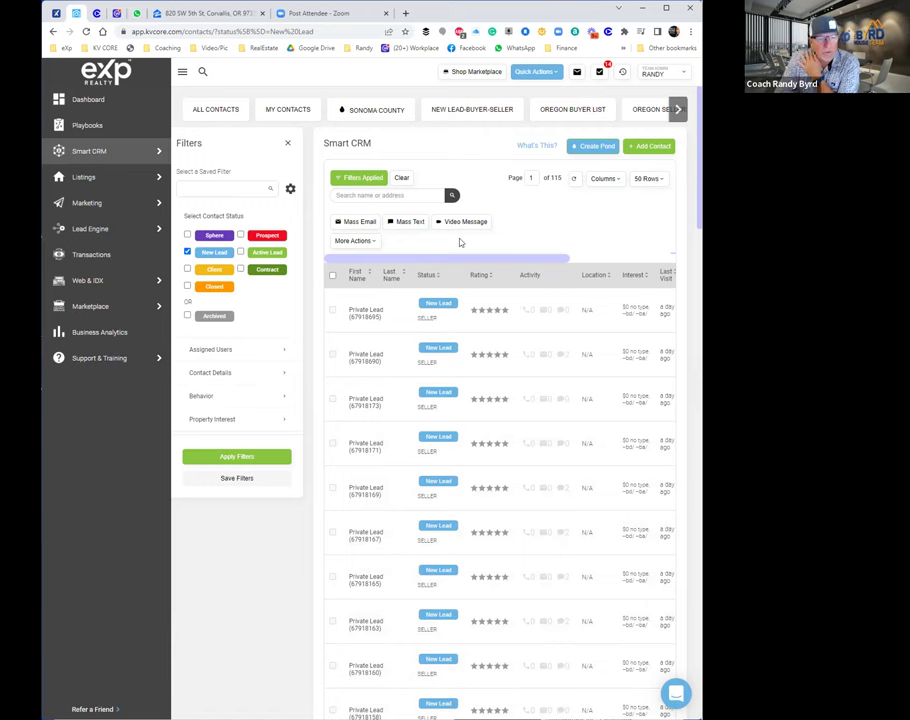
pyautogui.click(287, 143)
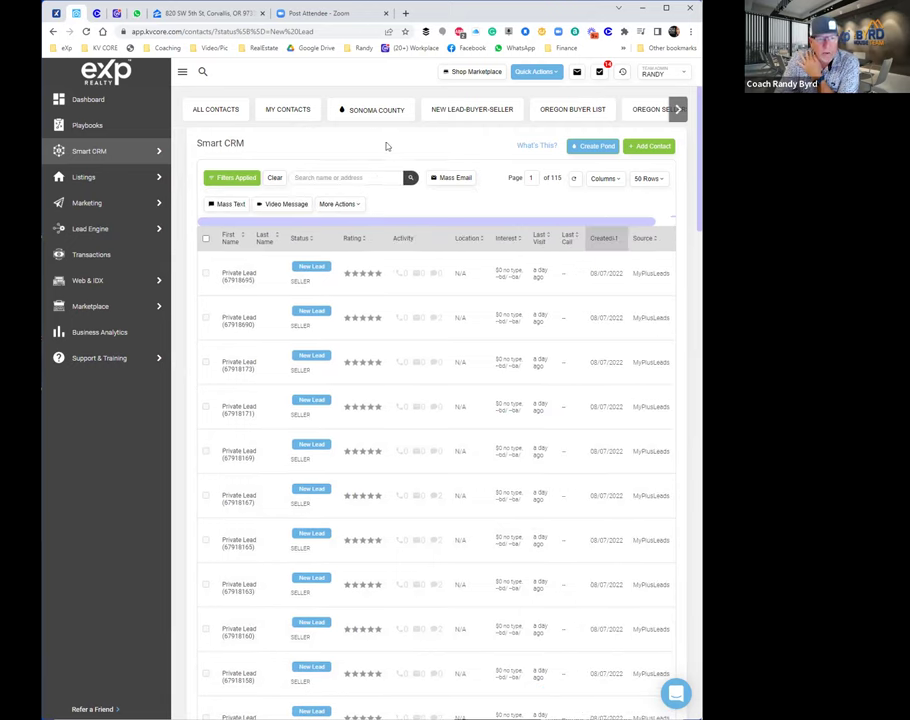
pyautogui.click(349, 239)
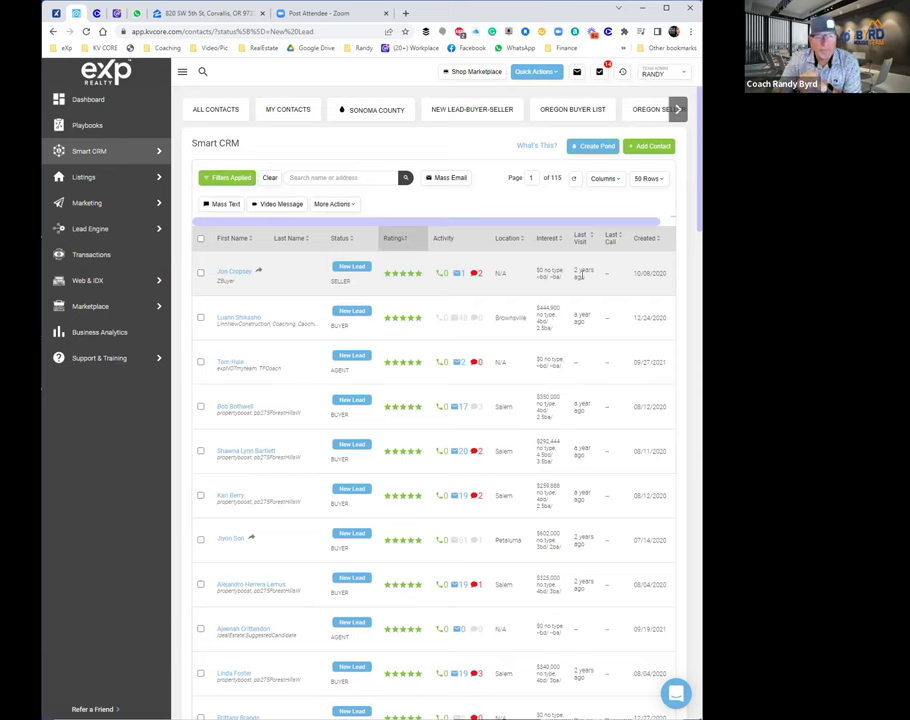
# - Open the top-rated new lead's record and reformat her phone number
pyautogui.click(235, 273)
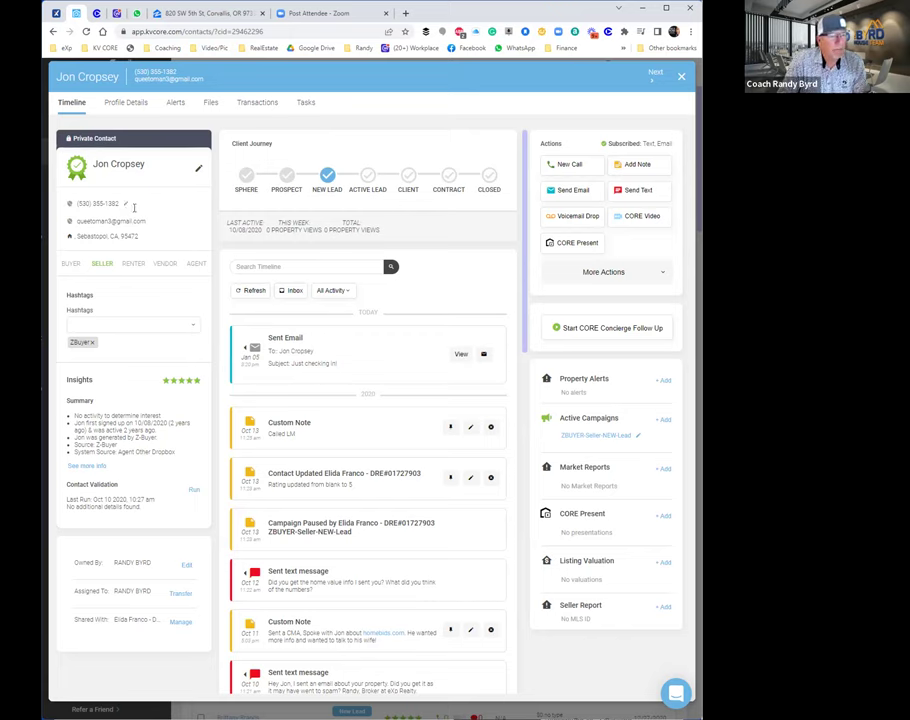
pyautogui.click(127, 204)
pyautogui.tripleClick(100, 201)
pyautogui.click(164, 201)
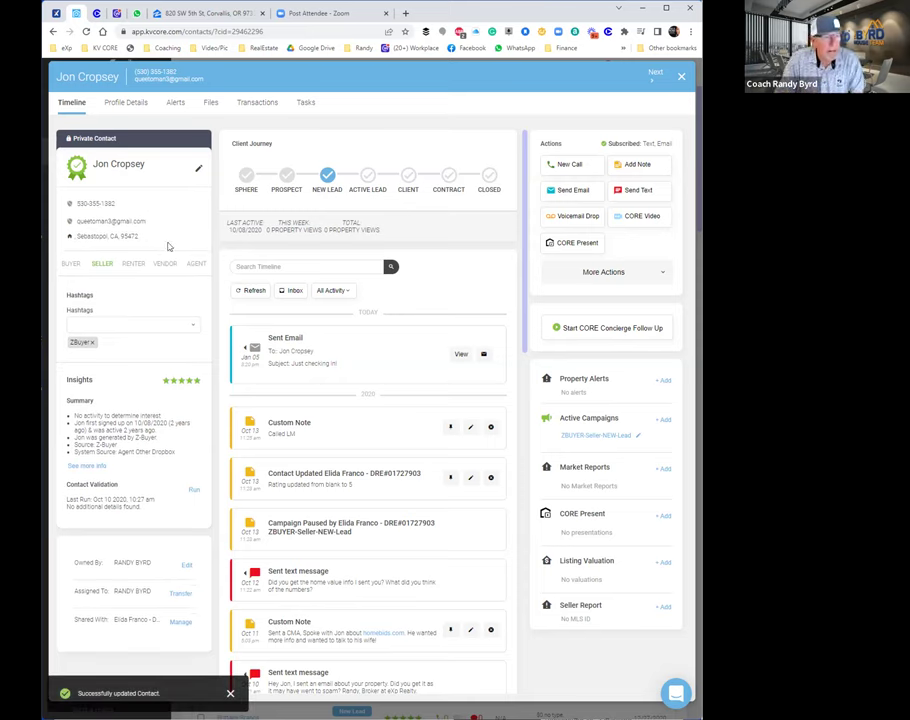
# - Delete the lead's phone number, then page to the next lead and close the record
pyautogui.click(94, 205)
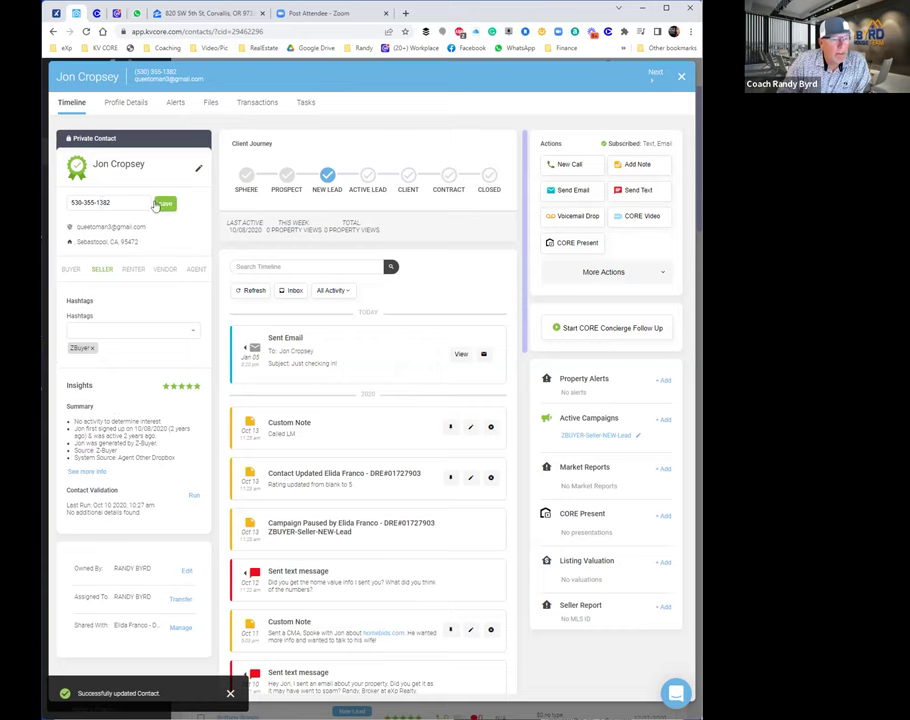
pyautogui.tripleClick(98, 202)
pyautogui.press('BackSpace')
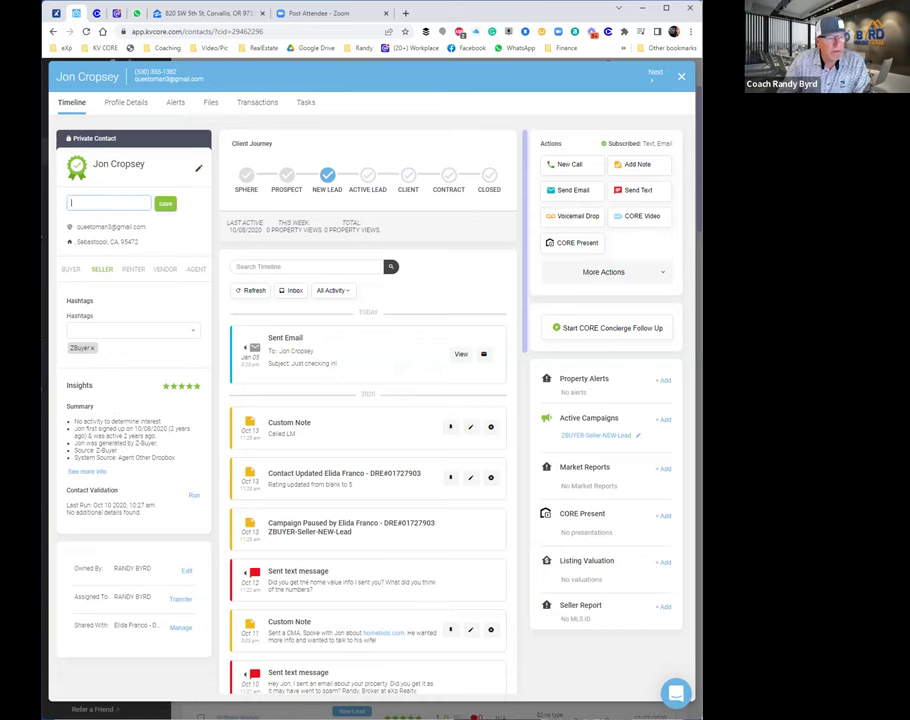
pyautogui.click(163, 204)
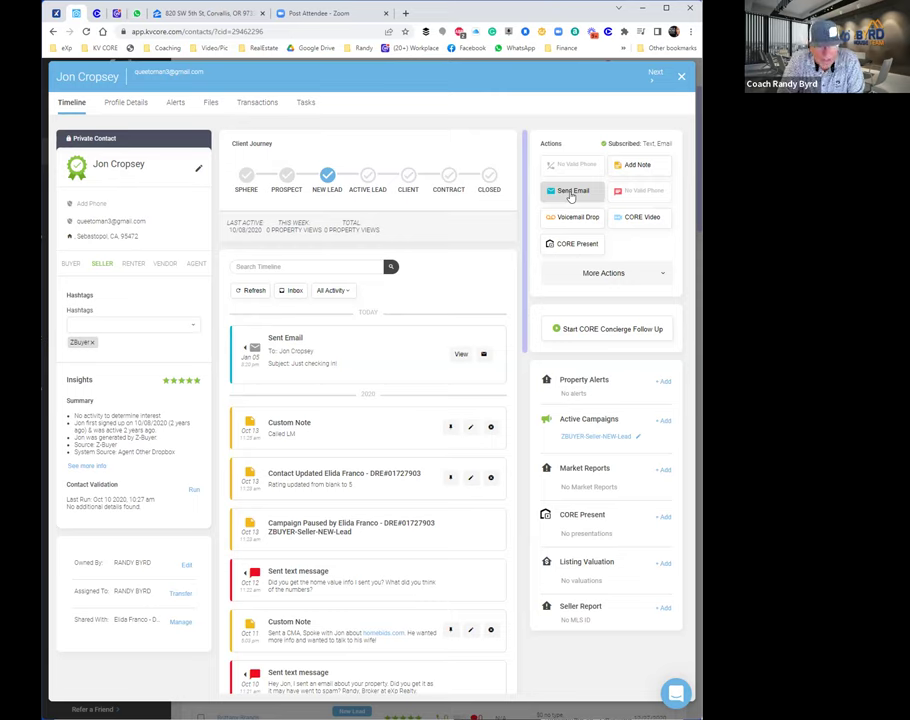
pyautogui.click(655, 74)
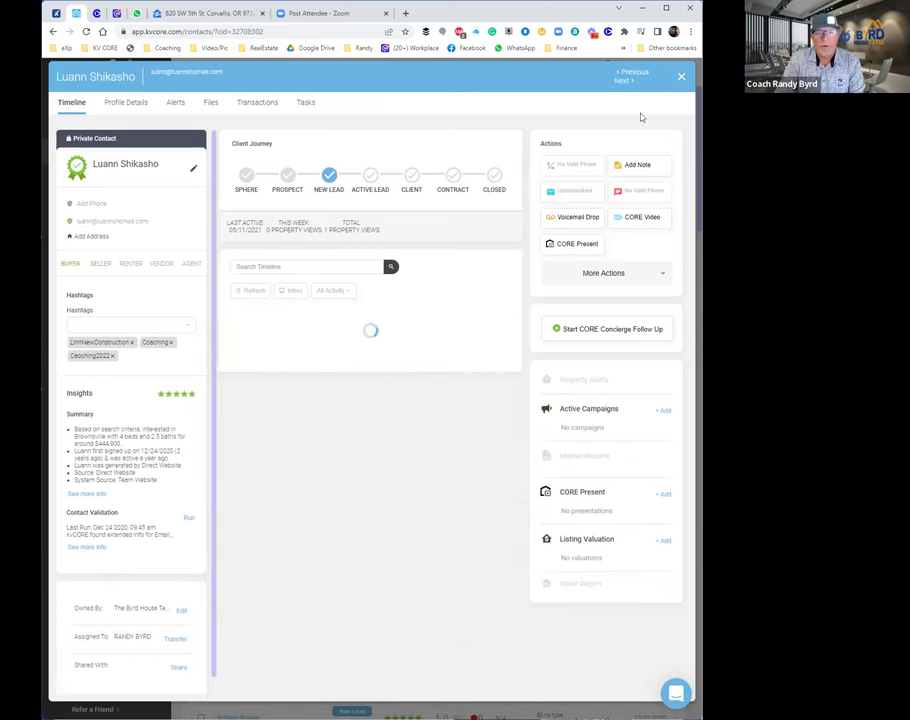
pyautogui.click(681, 76)
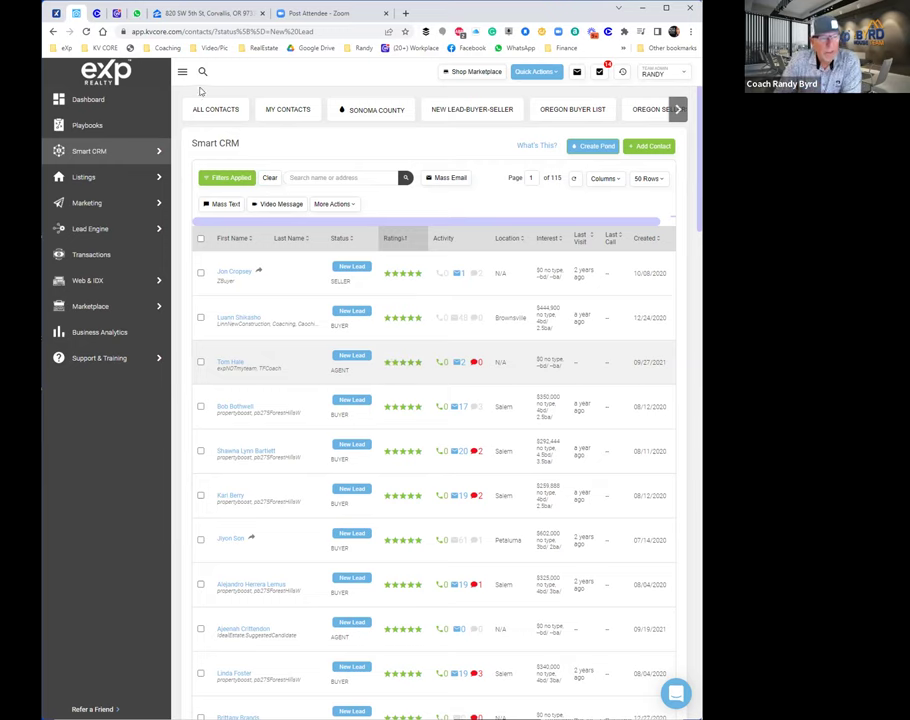
# - Clear the list filters and open the second hot lead's record from the Dashboard feed
pyautogui.click(269, 177)
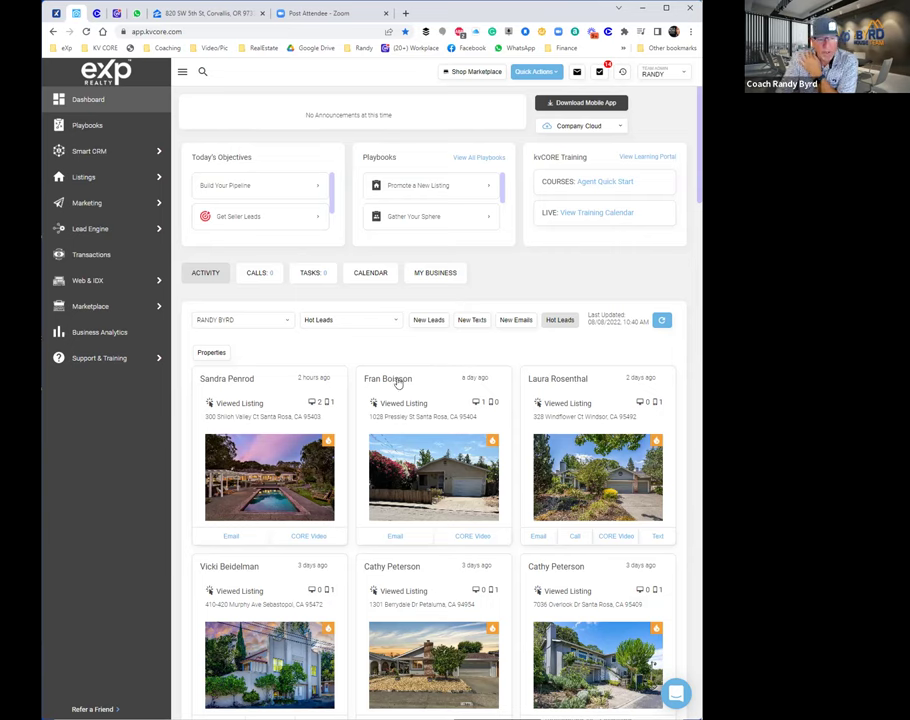
pyautogui.click(398, 382)
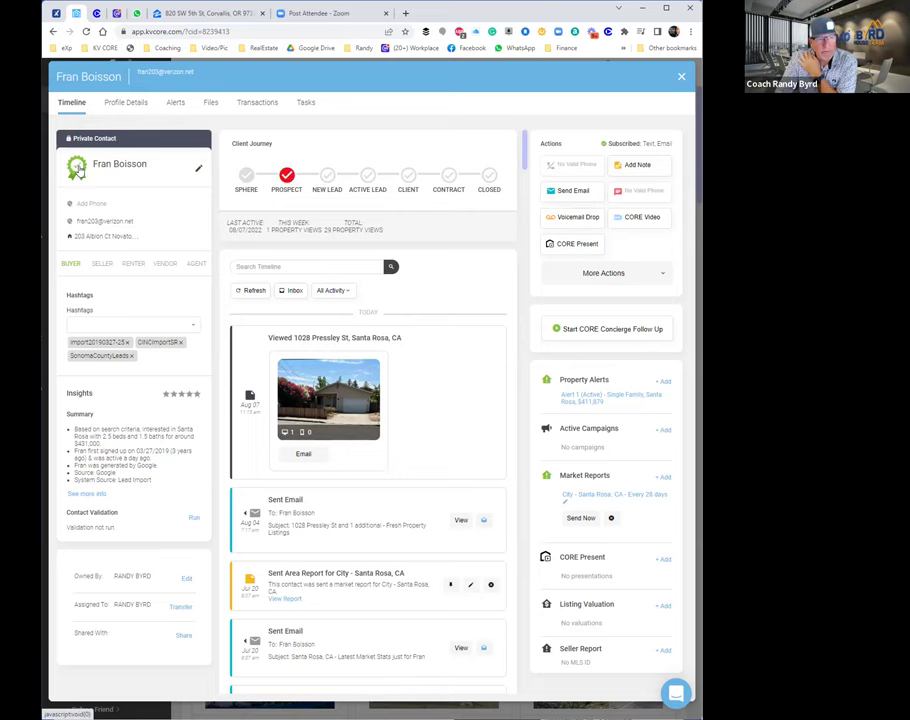
# - Run Contact Validation on the hot lead, which rates her email quality Excellent
pyautogui.click(77, 170)
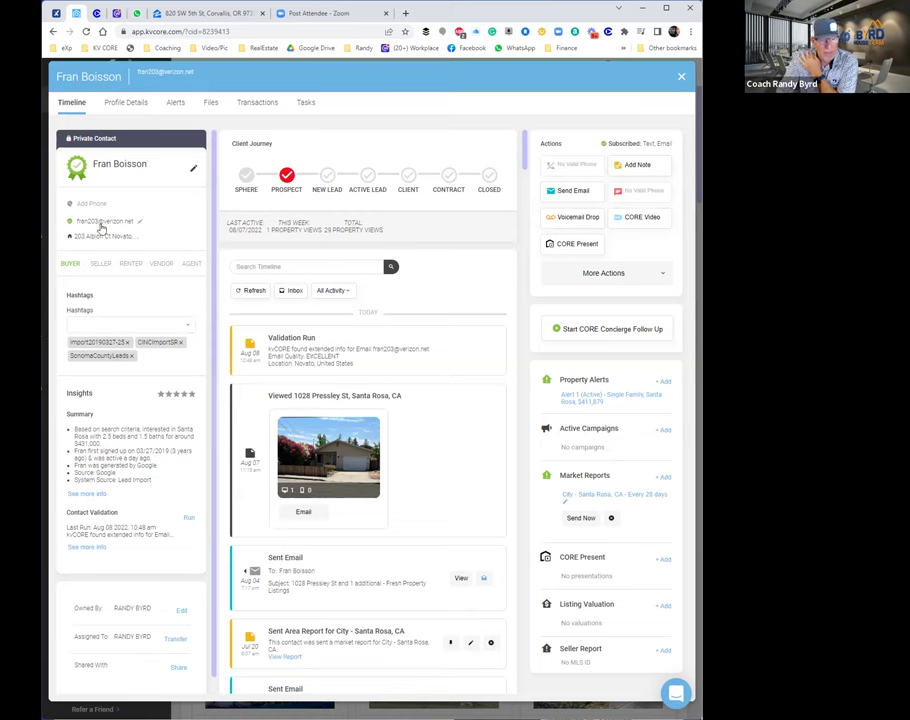
pyautogui.moveTo(347, 471)
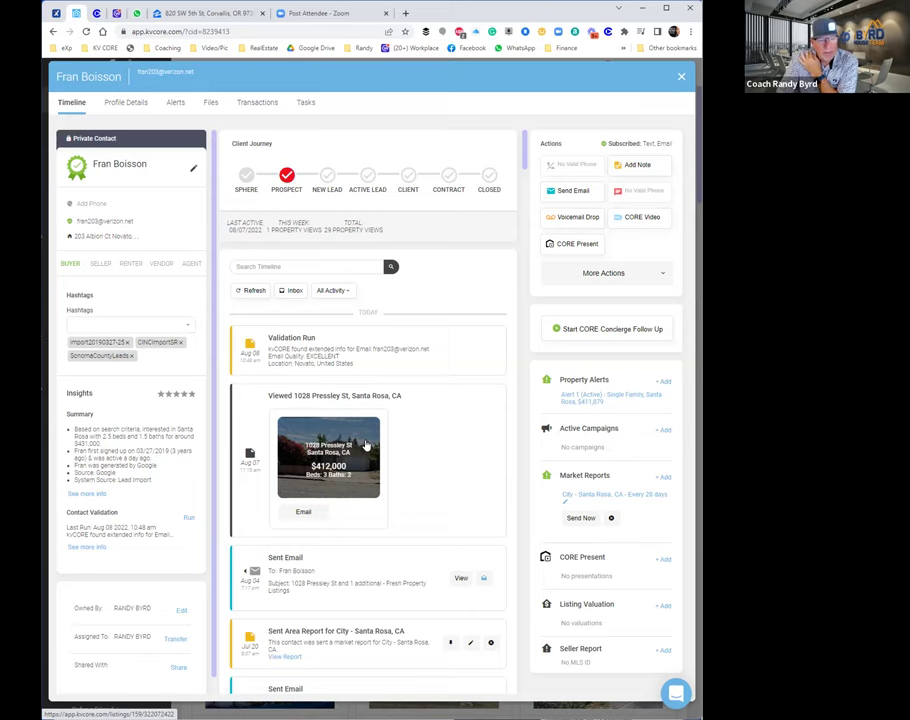
# - Email the hot lead the viewed listing with a greeting, an offer of more details, and a signature
pyautogui.click(303, 513)
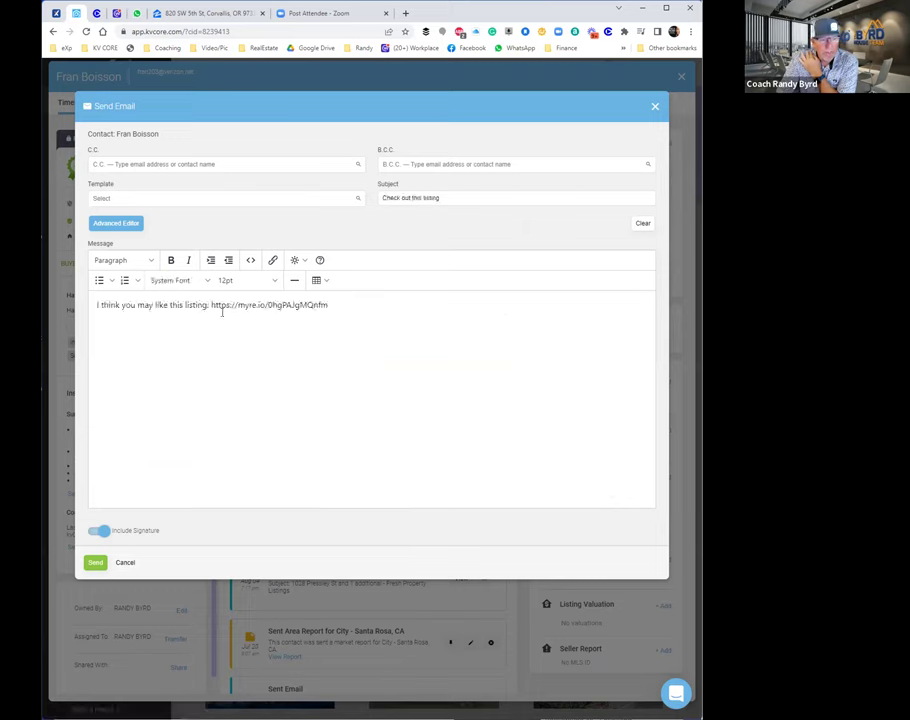
pyautogui.click(355, 307)
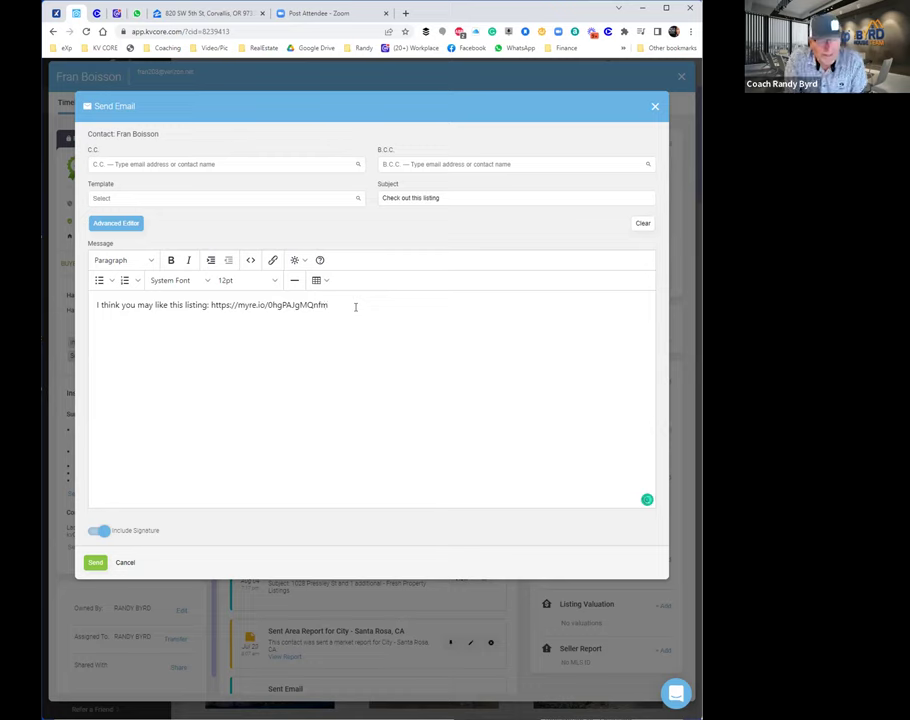
pyautogui.write('Did you')
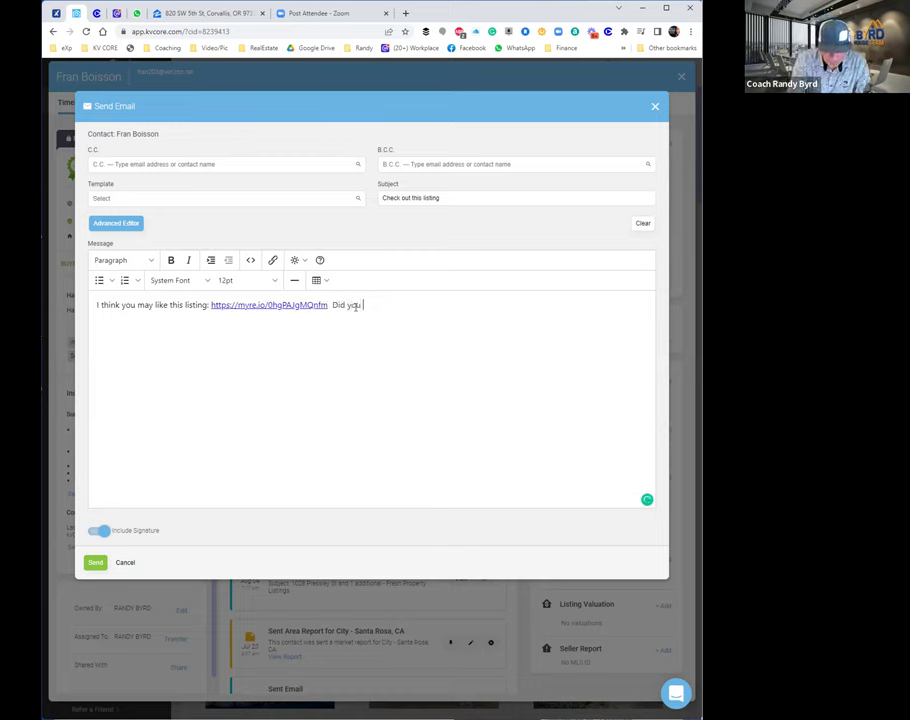
pyautogui.write(' want anymore info on')
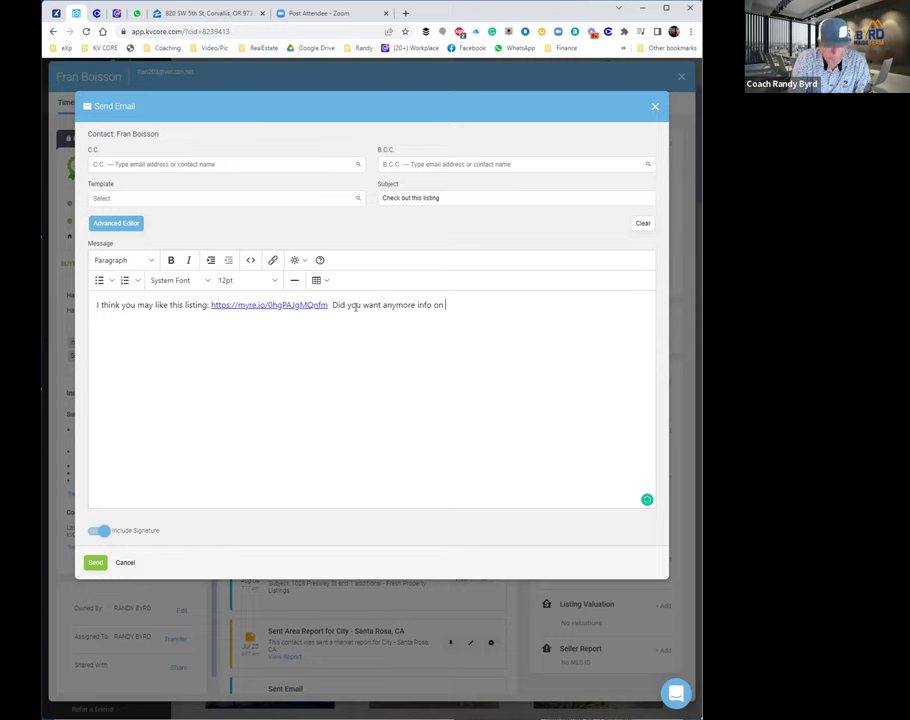
pyautogui.write(' lot I have some')
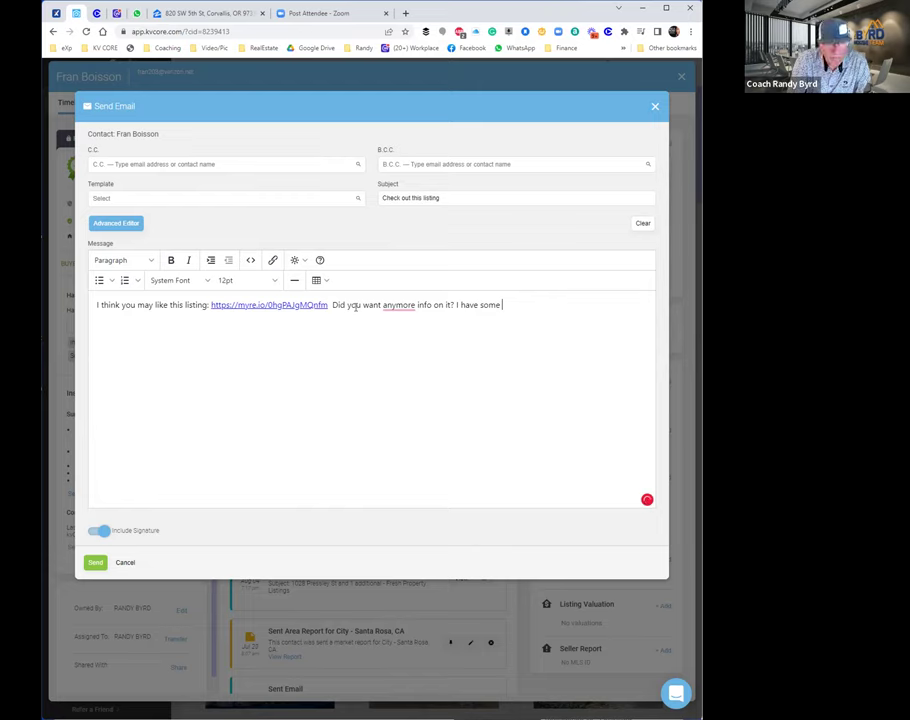
pyautogui.write(' details. Than')
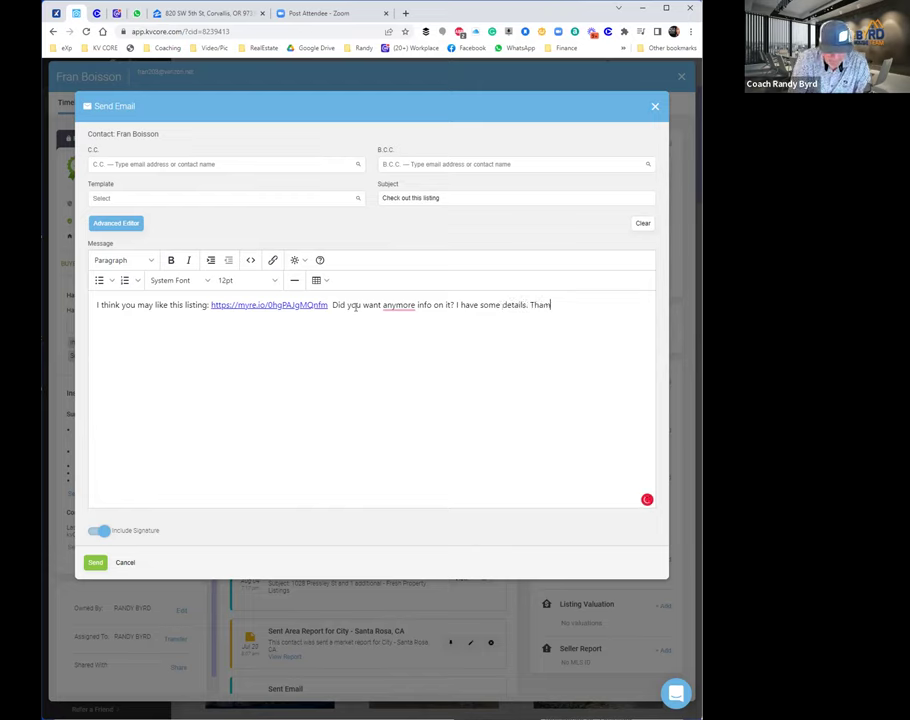
pyautogui.write('ks, Randy Byr')
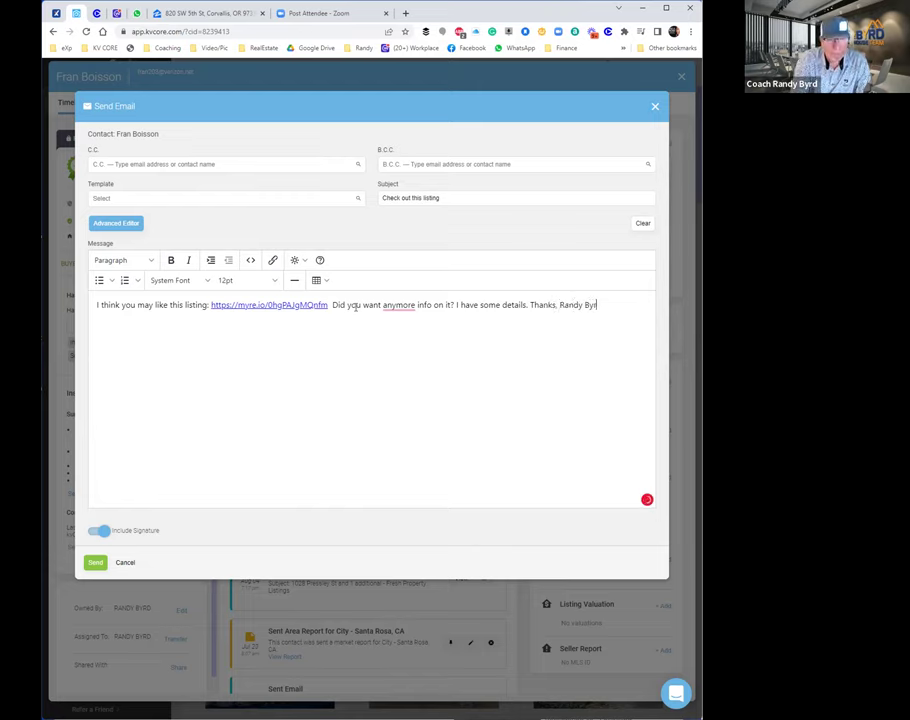
pyautogui.write('d')
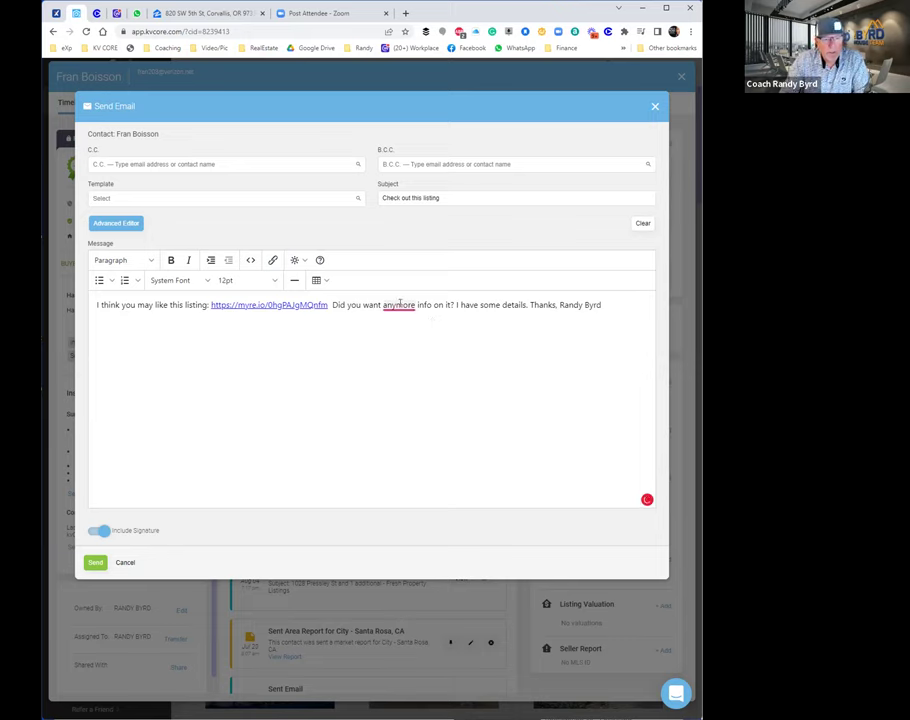
pyautogui.moveTo(399, 306)
pyautogui.click(404, 334)
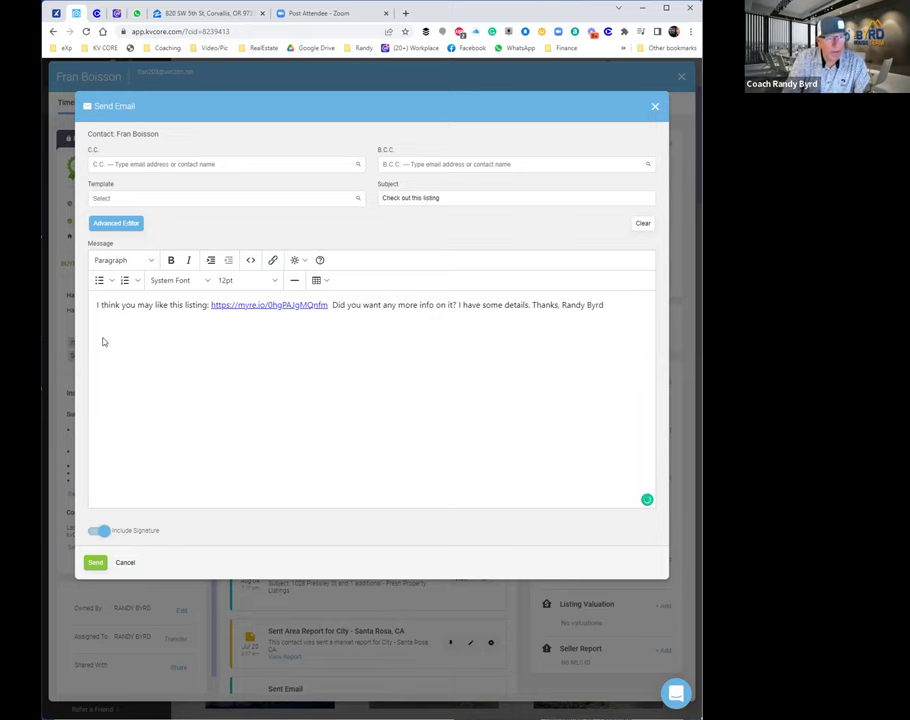
pyautogui.write('Fran,')
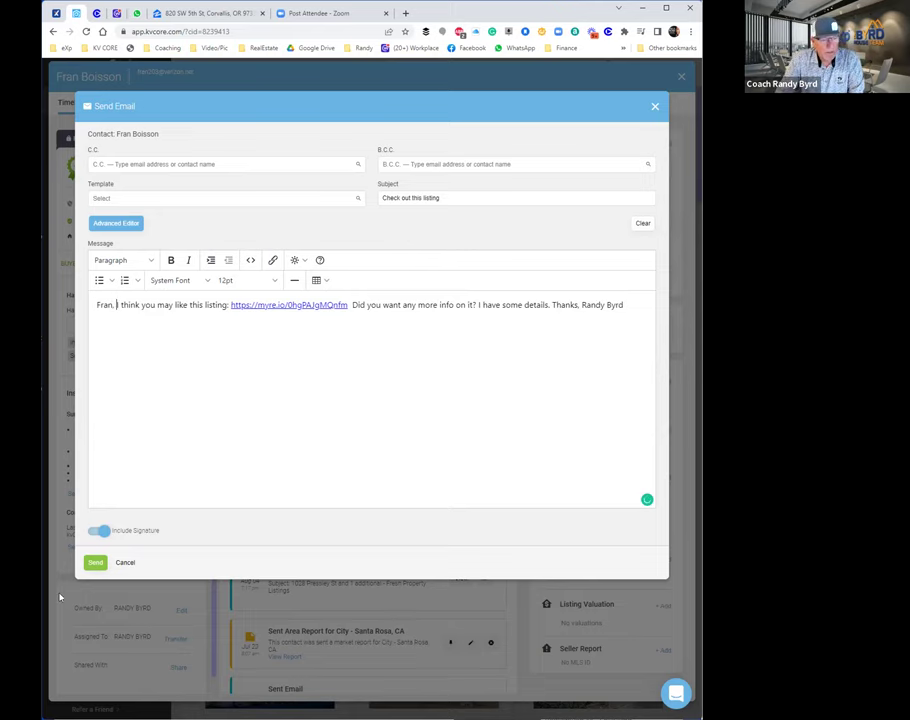
pyautogui.click(95, 564)
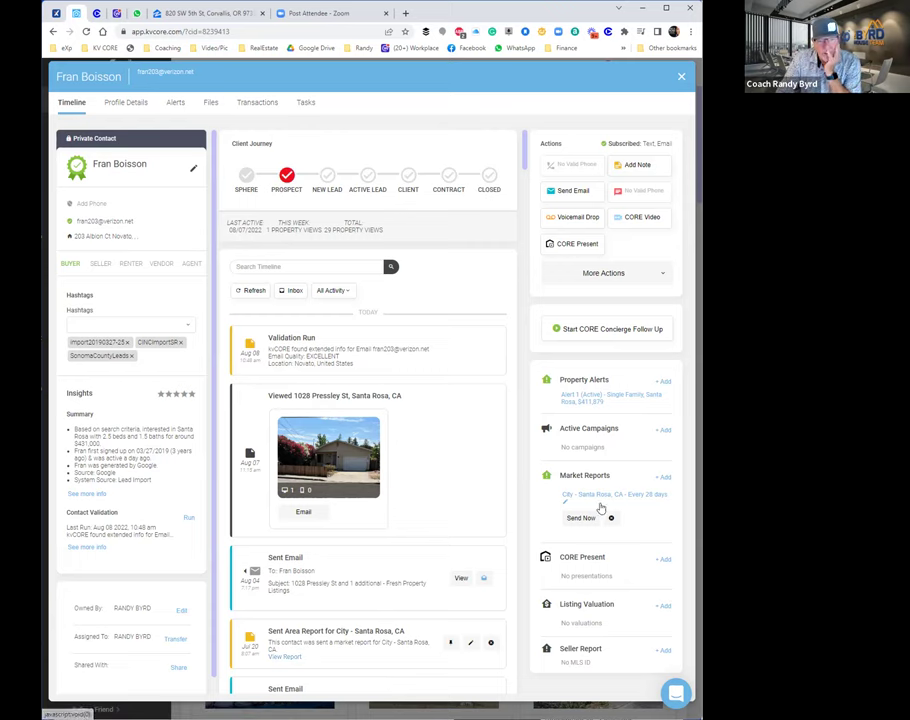
# - Add the BUYER-Sonoma-Napa campaign to the hot lead's Active Campaigns
pyautogui.click(665, 430)
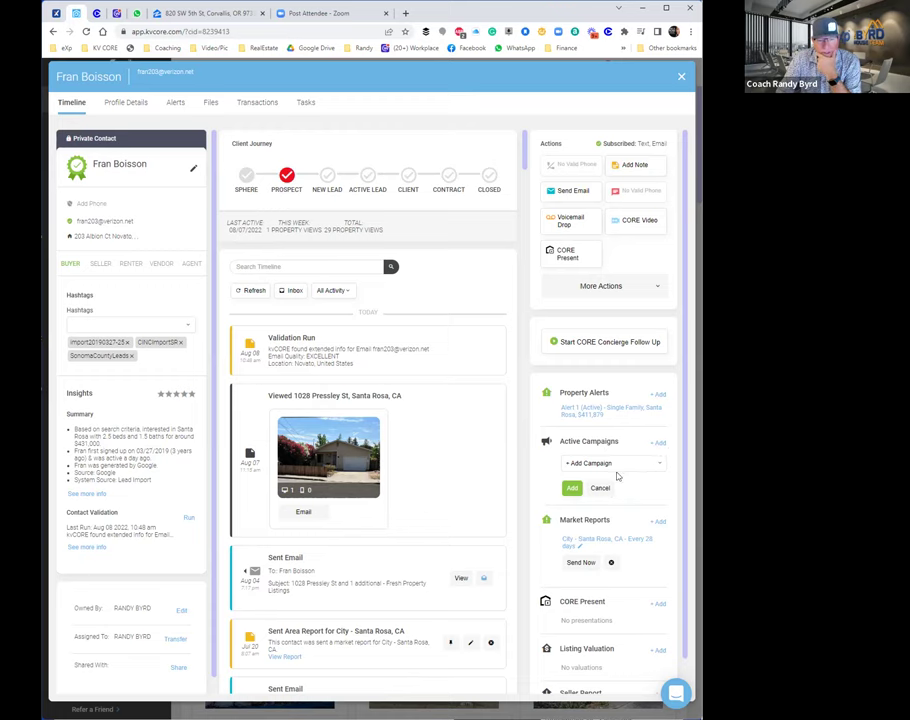
pyautogui.click(648, 466)
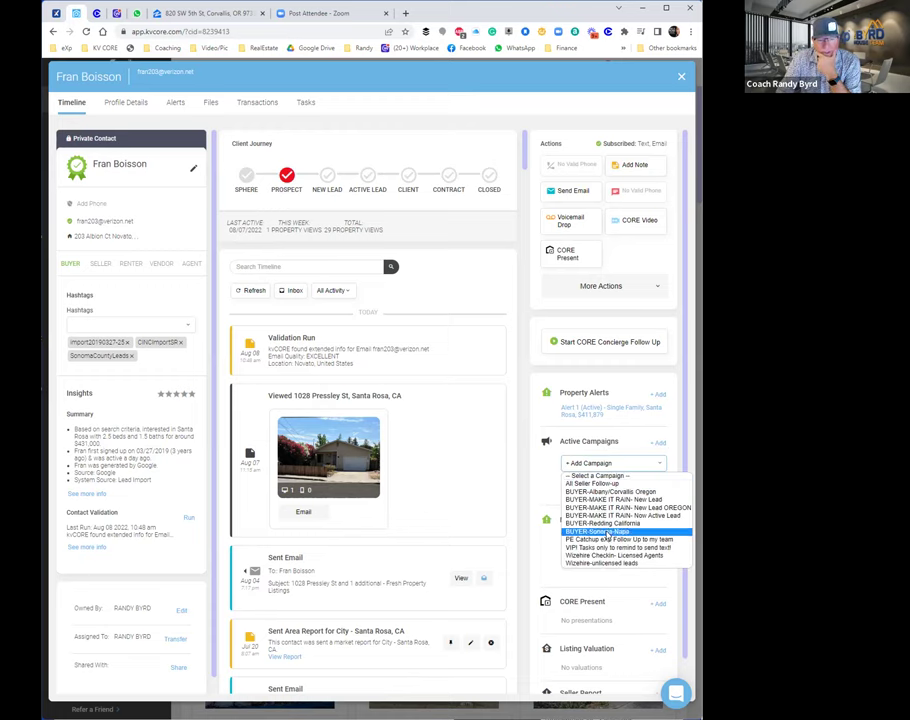
pyautogui.click(606, 532)
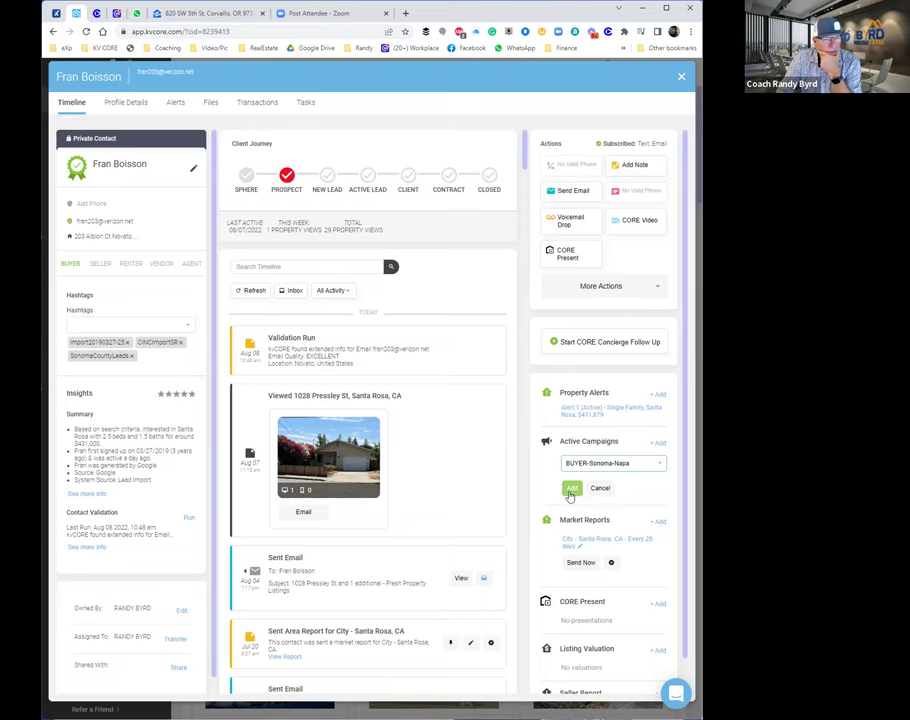
pyautogui.click(571, 490)
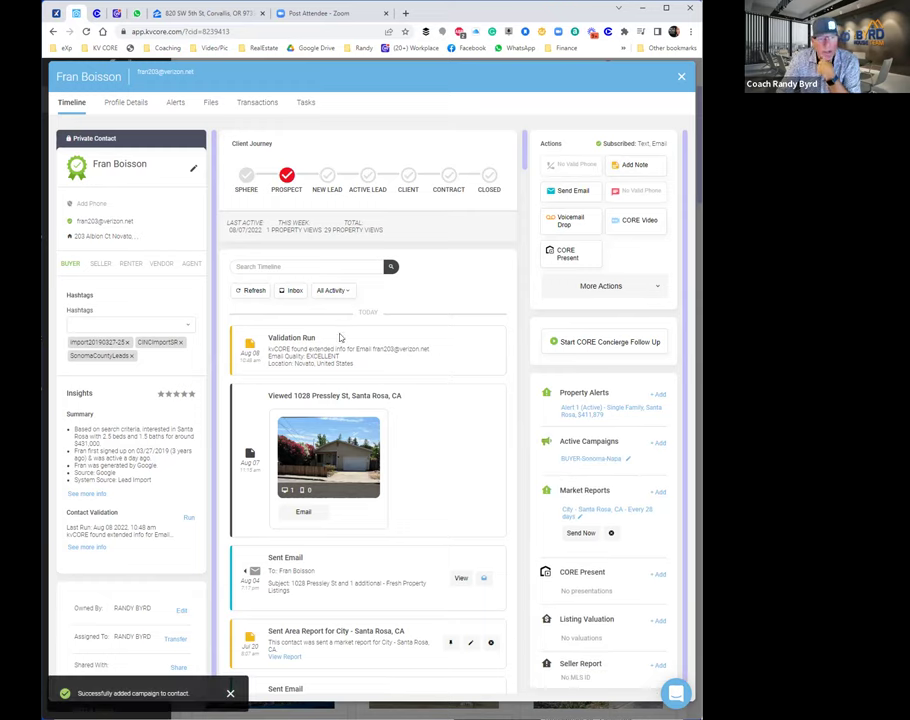
# - Close the lead's record and scroll through the dashboard's Hot Leads feed and back up
pyautogui.click(681, 80)
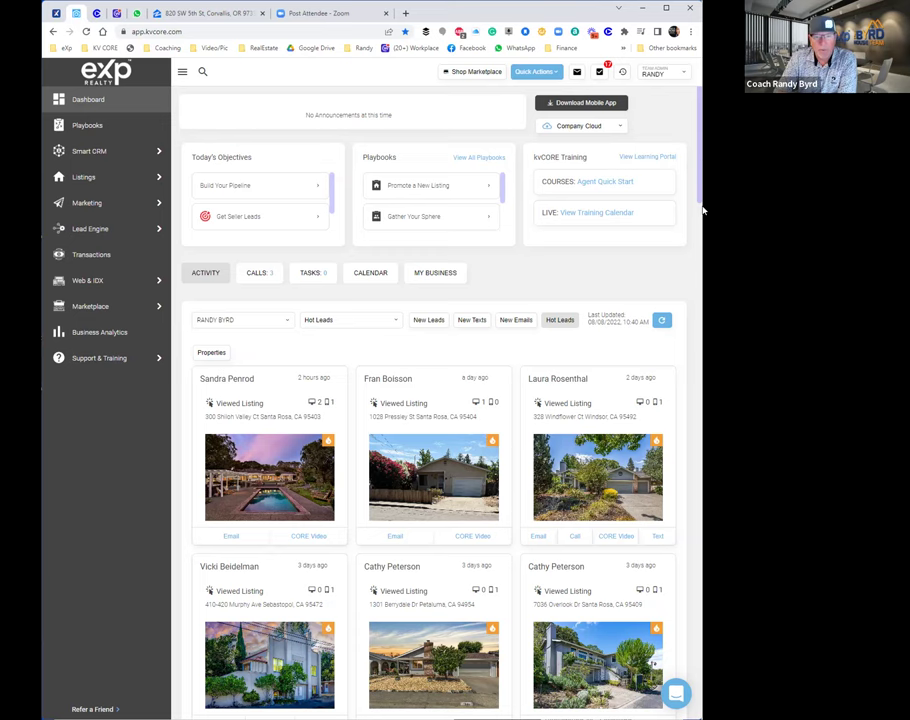
pyautogui.scroll(-3, 655, 663)
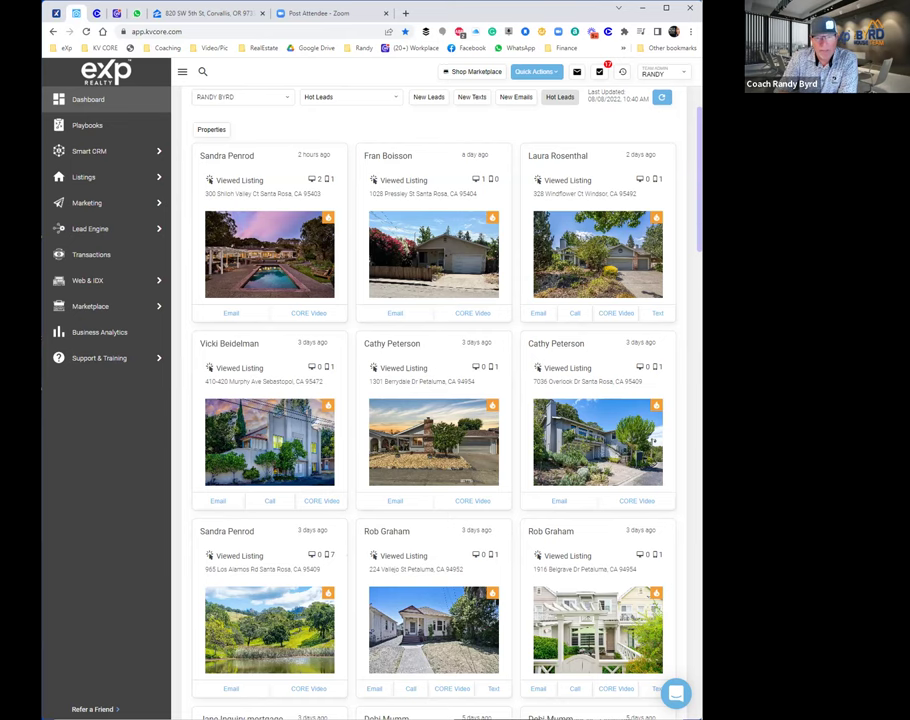
pyautogui.scroll(-5, 413, 352)
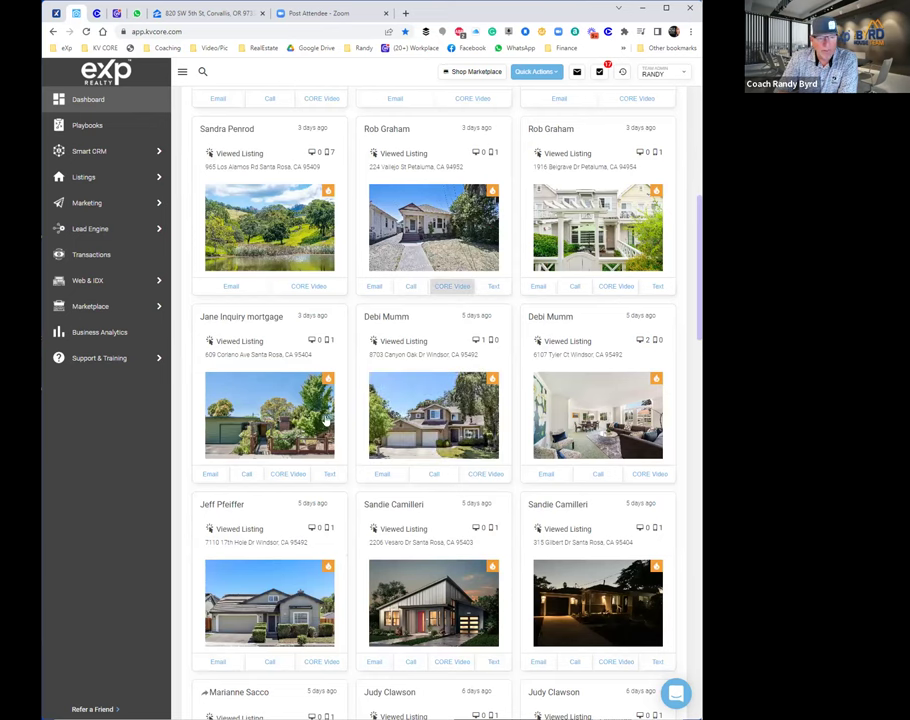
pyautogui.scroll(-2, 620, 270)
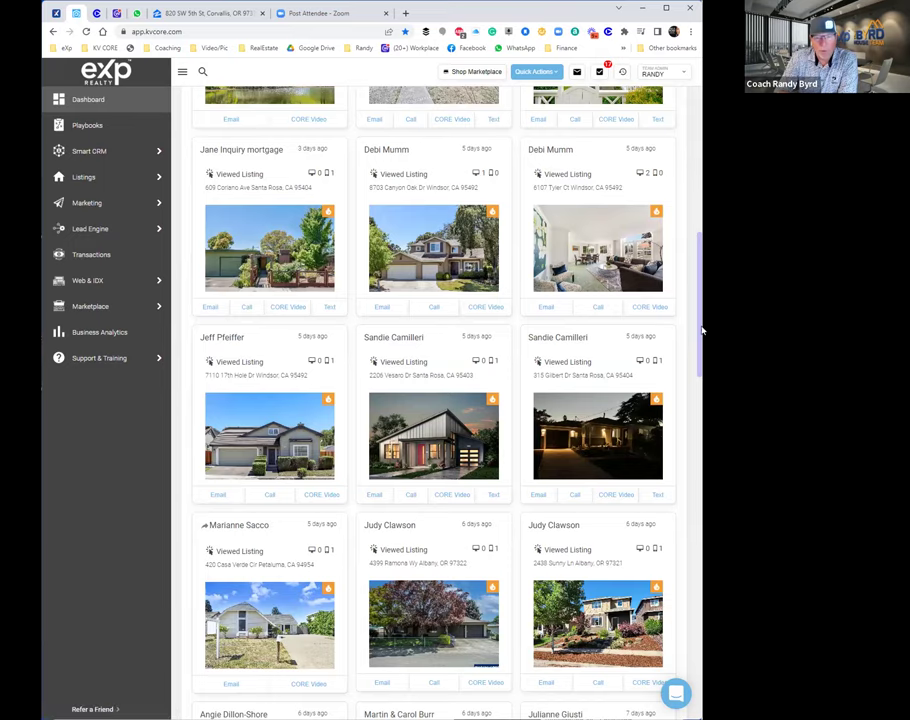
pyautogui.scroll(1, 700, 325)
pyautogui.scroll(6, 433, 400)
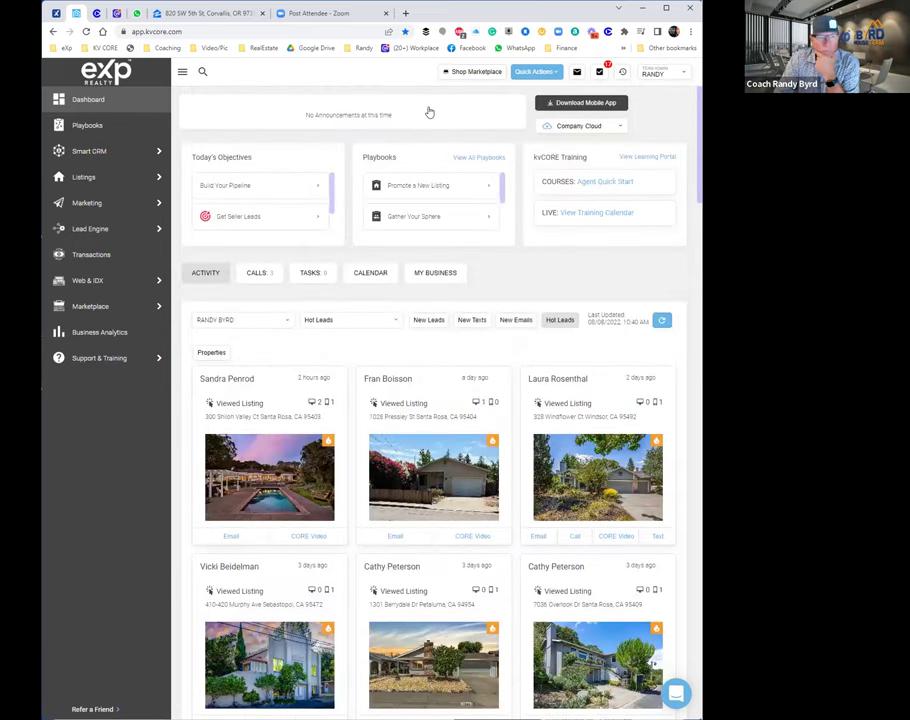
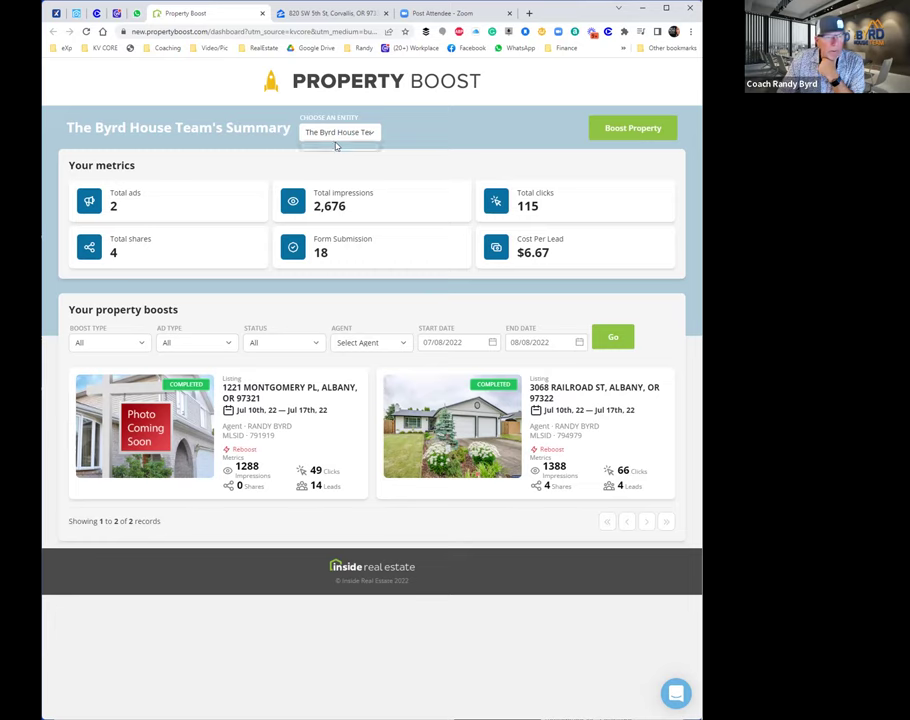
# - Check which entity the Property Boost dashboard shows, close it, and sign in again from the Marketplace
pyautogui.click(341, 146)
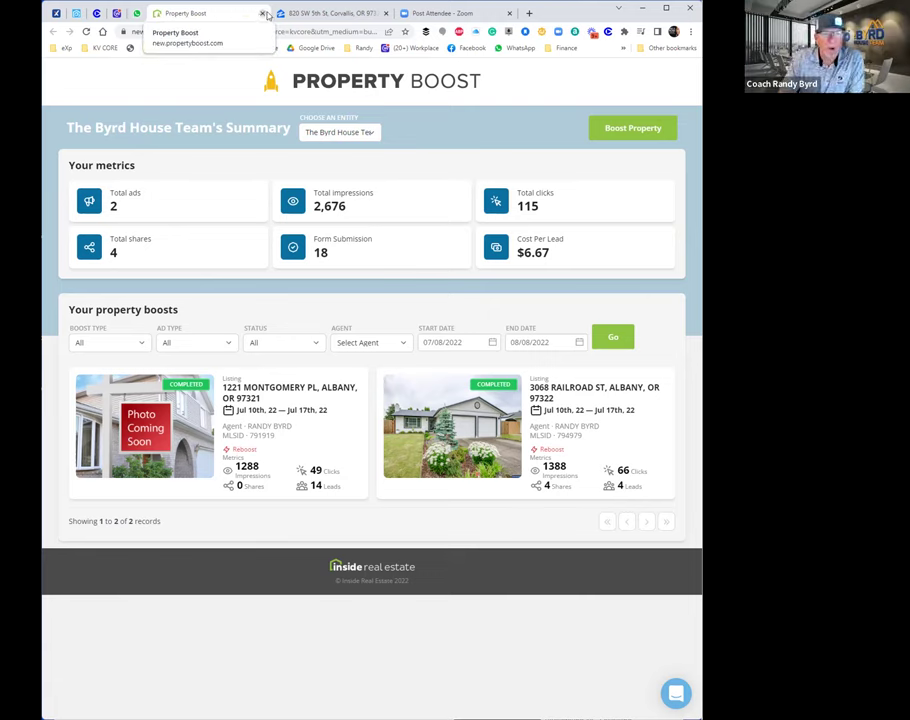
pyautogui.click(262, 14)
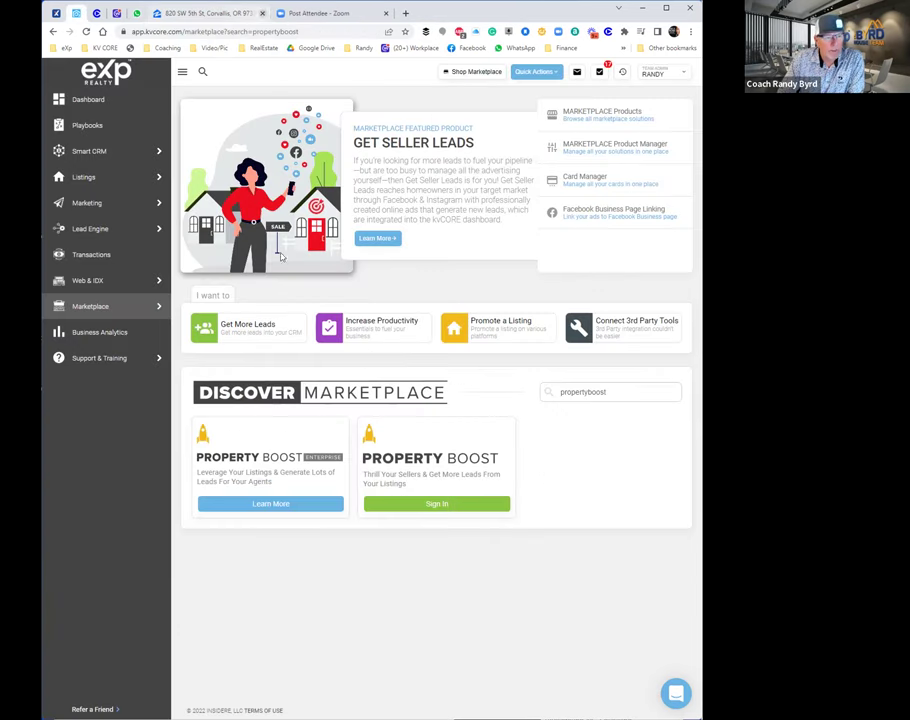
pyautogui.click(435, 505)
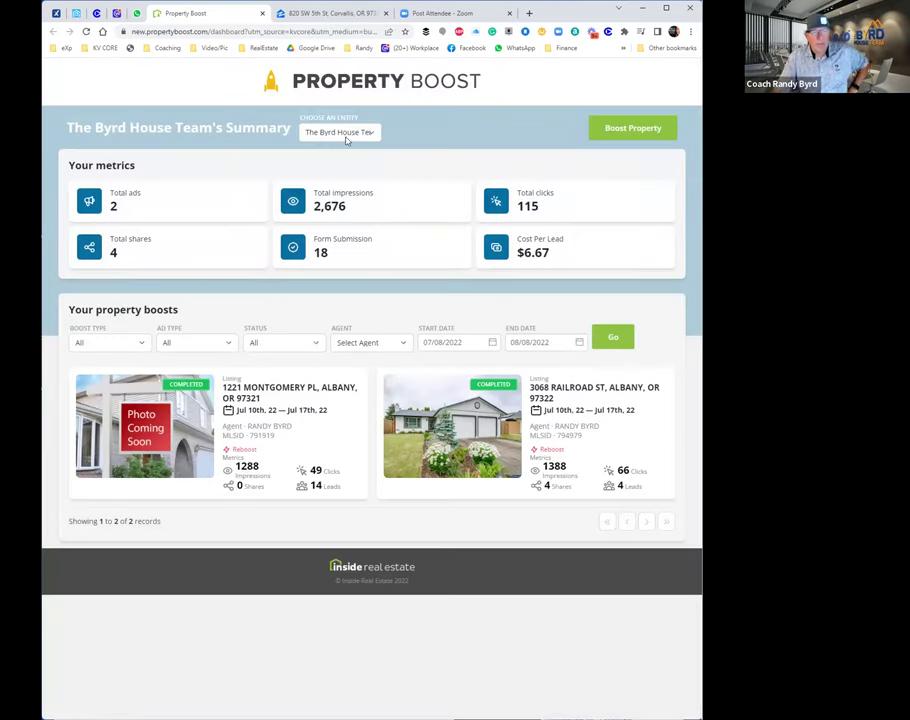
# - Review the Choose an Entity list without changing it, then close the Property Boost dashboard
pyautogui.click(345, 139)
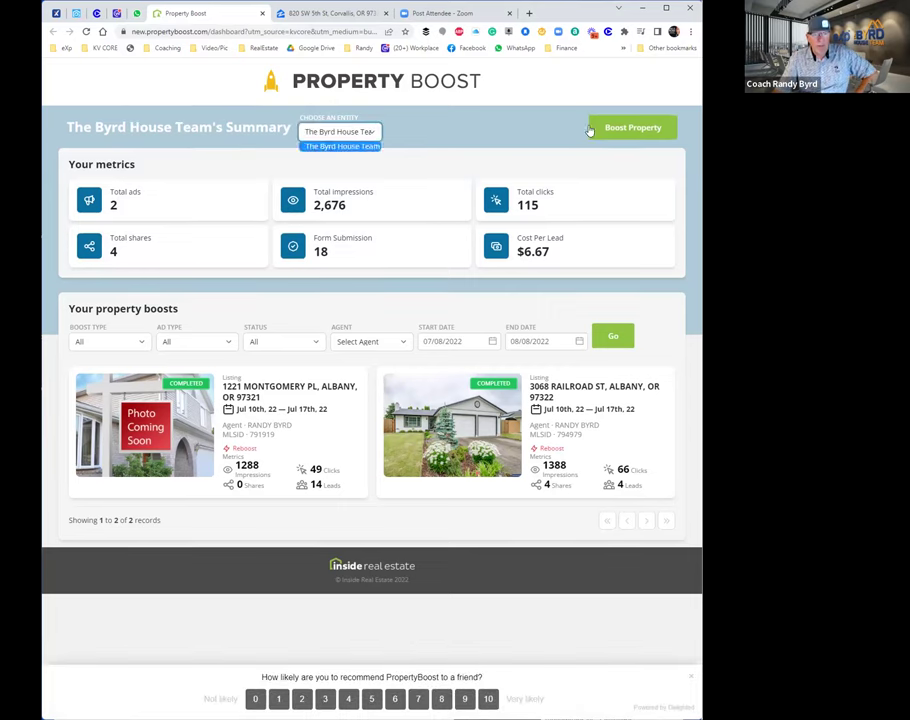
pyautogui.click(418, 92)
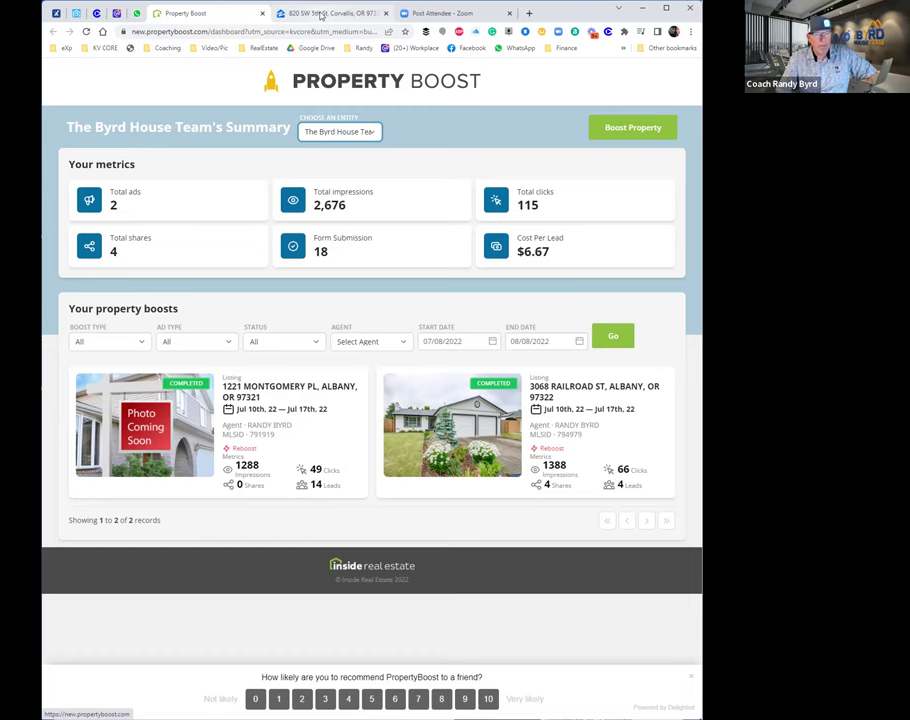
pyautogui.click(263, 15)
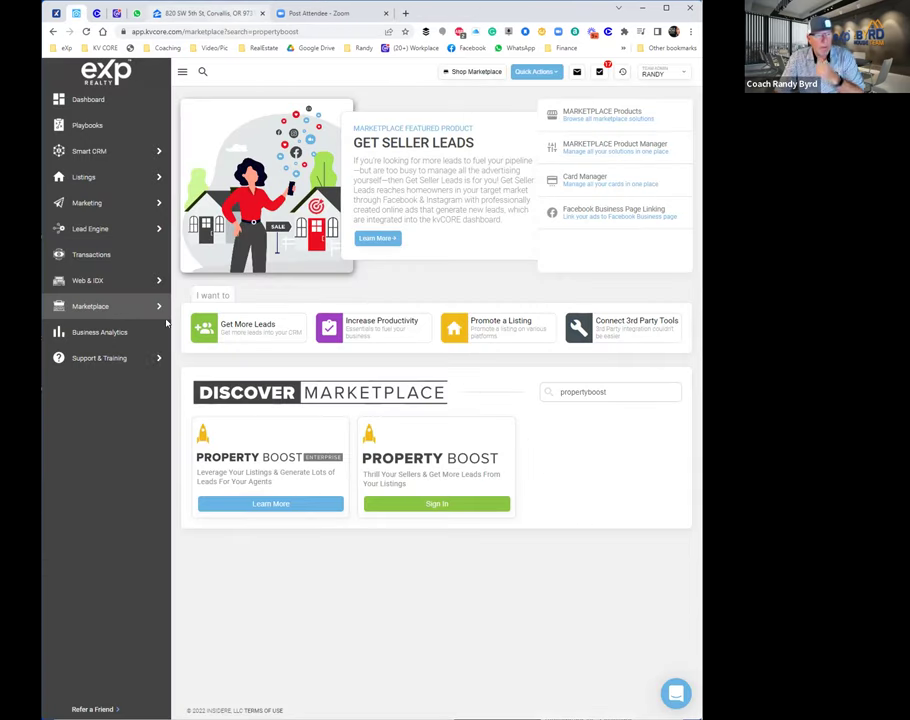
# - Review PropertyBoost Enterprise, request adding it to kvCORE, dismiss it, and sign in to Property Boost
pyautogui.click(267, 508)
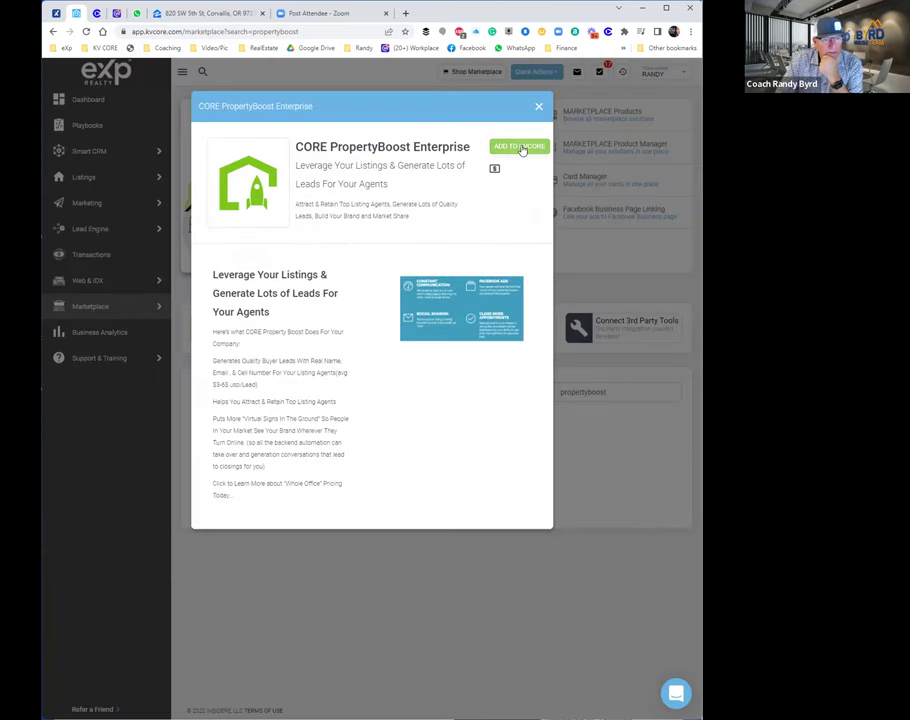
pyautogui.click(522, 149)
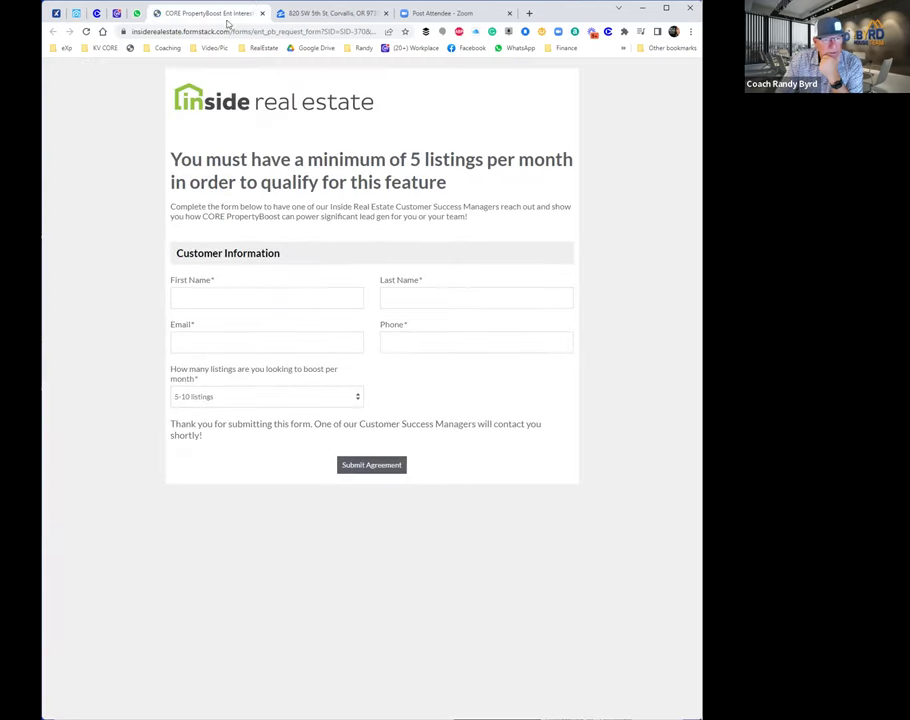
pyautogui.middleClick(195, 13)
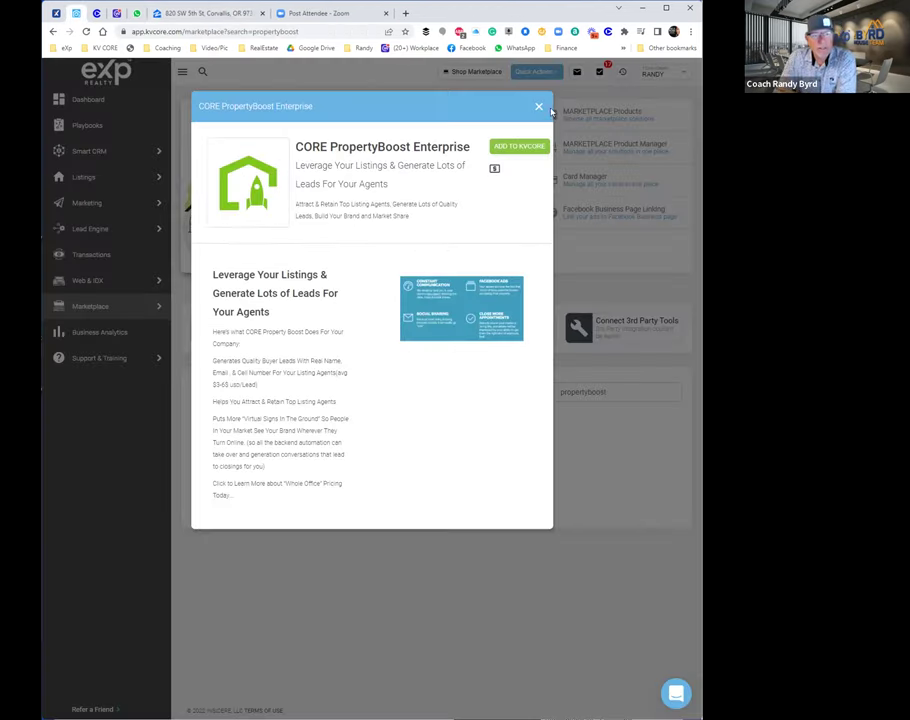
pyautogui.click(538, 106)
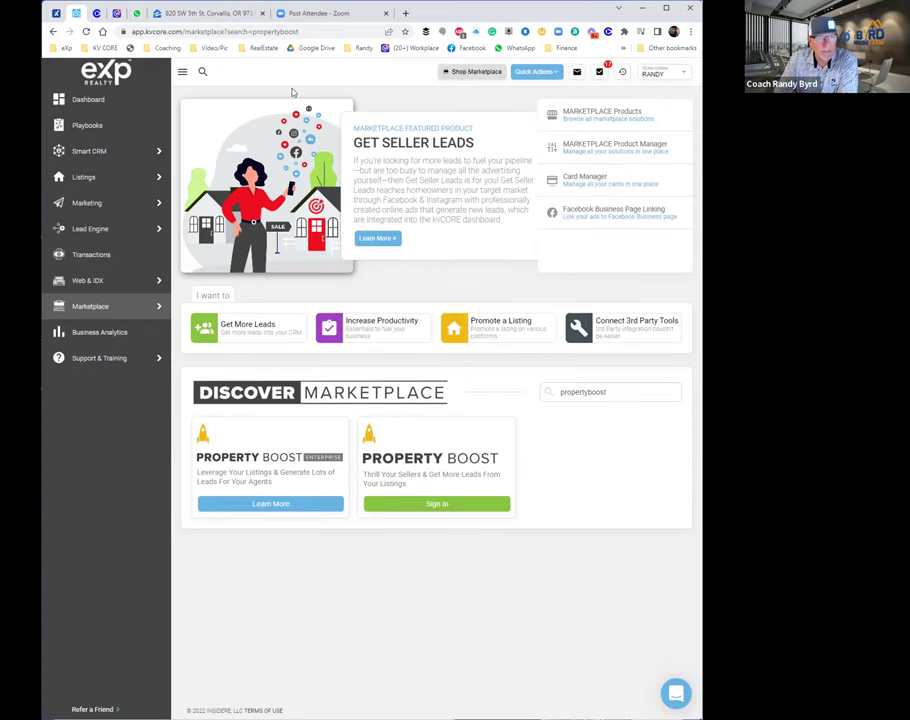
pyautogui.click(436, 504)
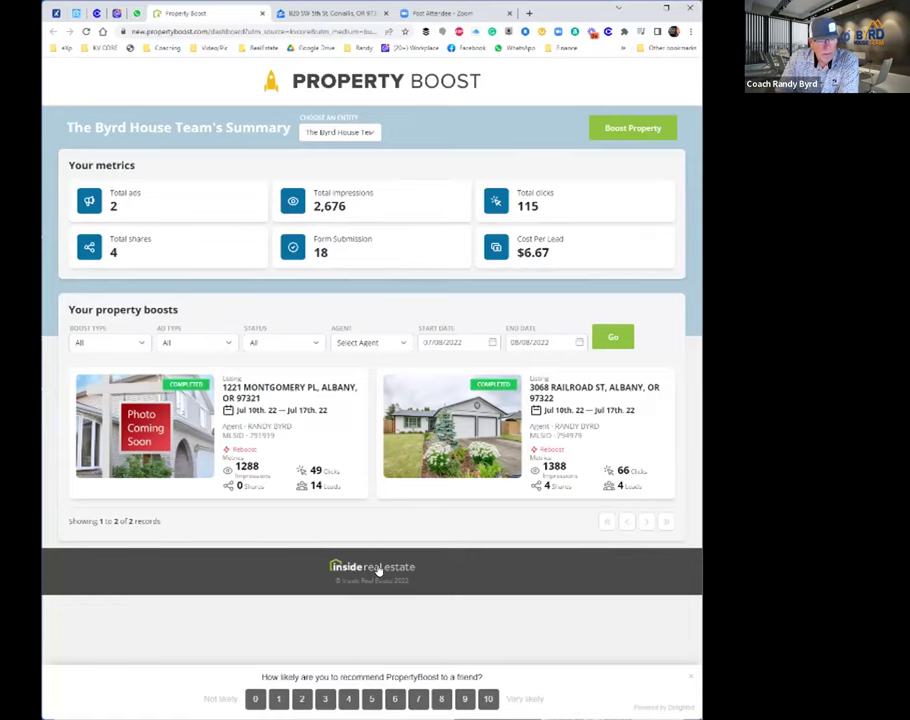
# - Glance at the entity list unchanged and close the Property Boost dashboard tab
pyautogui.click(368, 133)
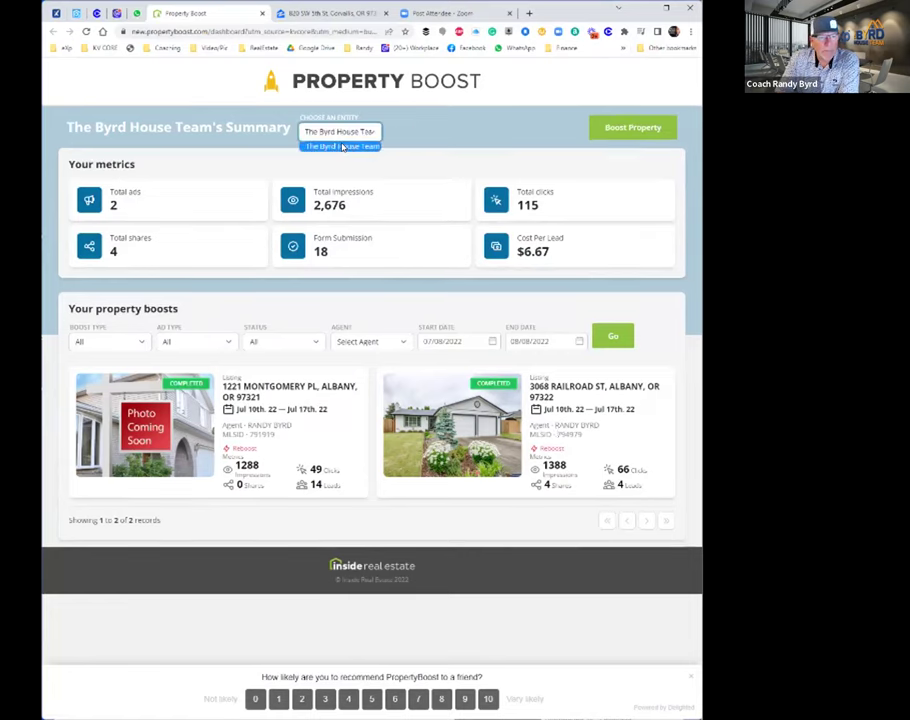
pyautogui.click(197, 85)
pyautogui.click(263, 14)
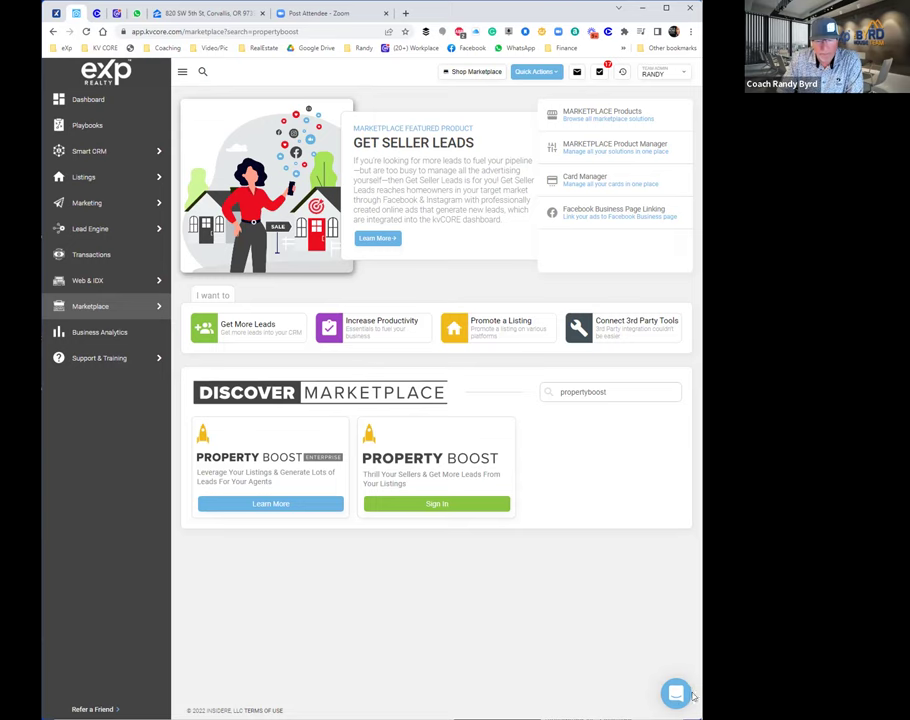
# - From the help panel, skim the Contact Support & Billing article, then start an Ask a Question message
pyautogui.click(676, 697)
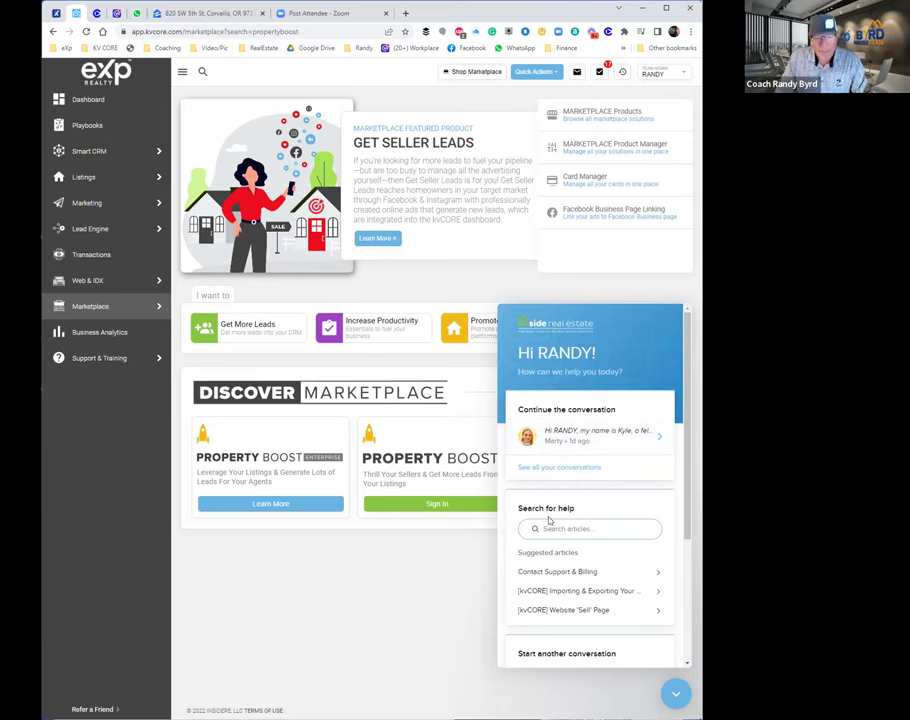
pyautogui.click(560, 572)
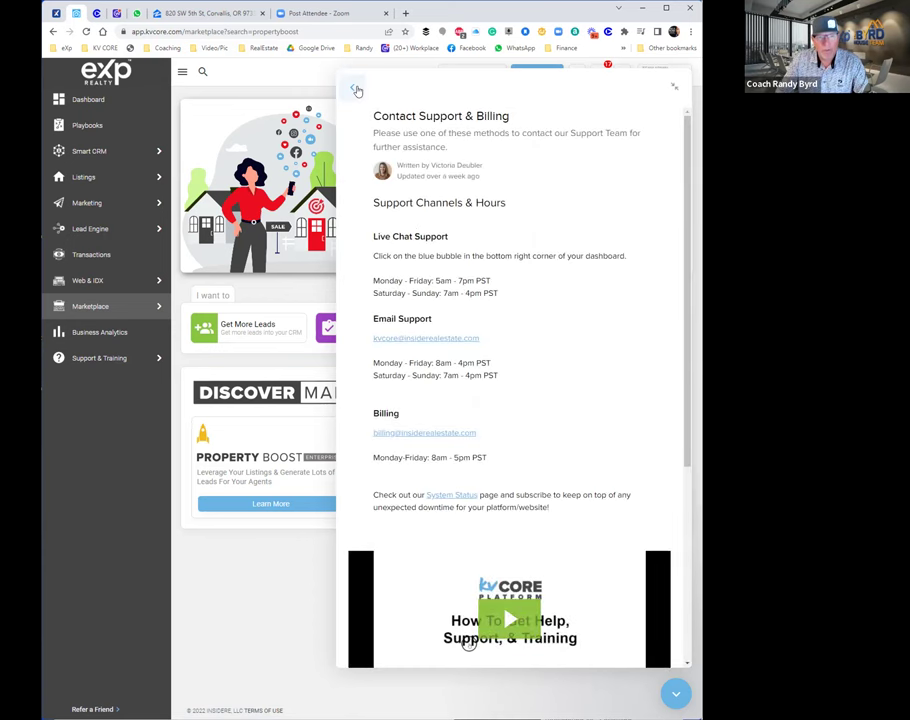
pyautogui.click(674, 87)
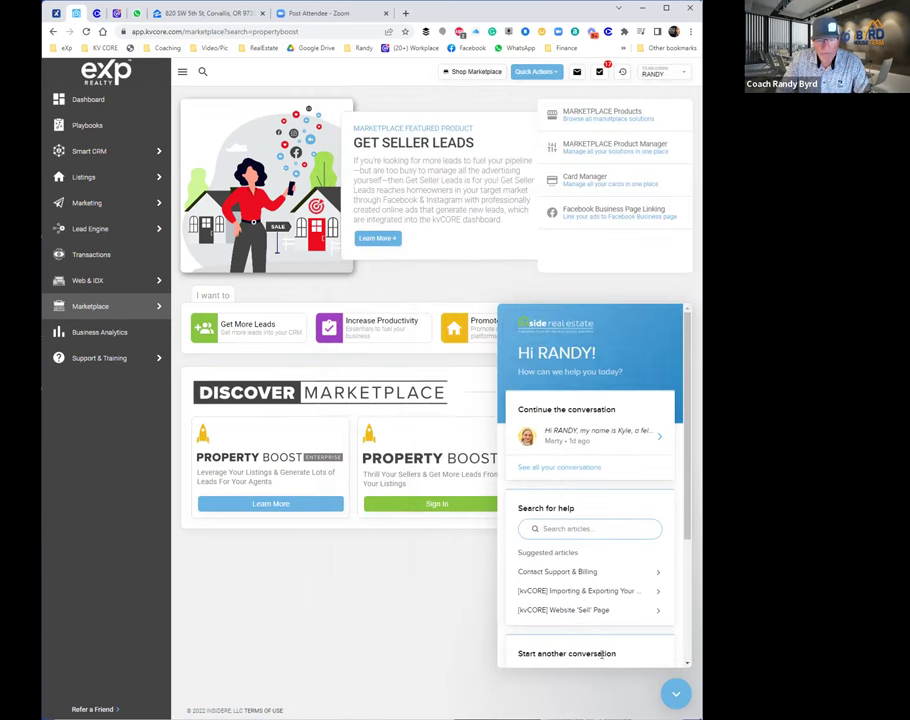
pyautogui.scroll(-3, 602, 650)
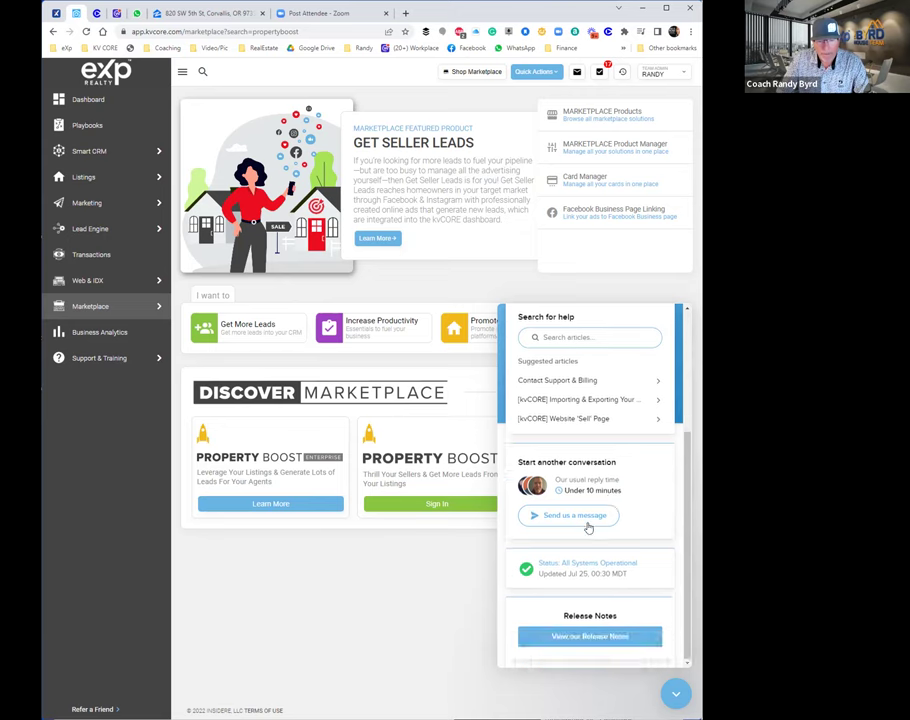
pyautogui.click(582, 518)
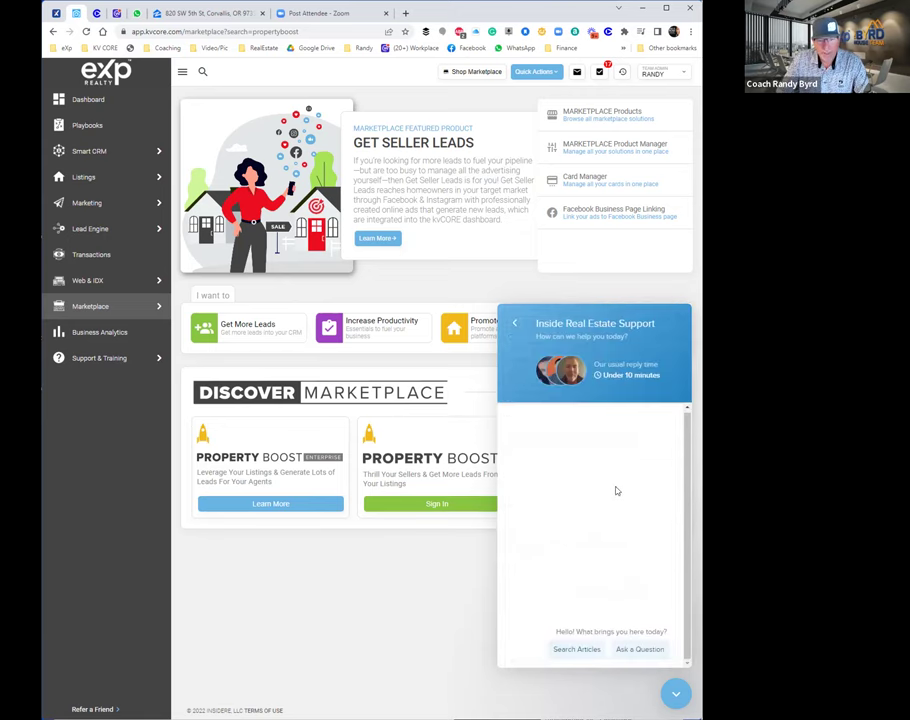
pyautogui.click(643, 649)
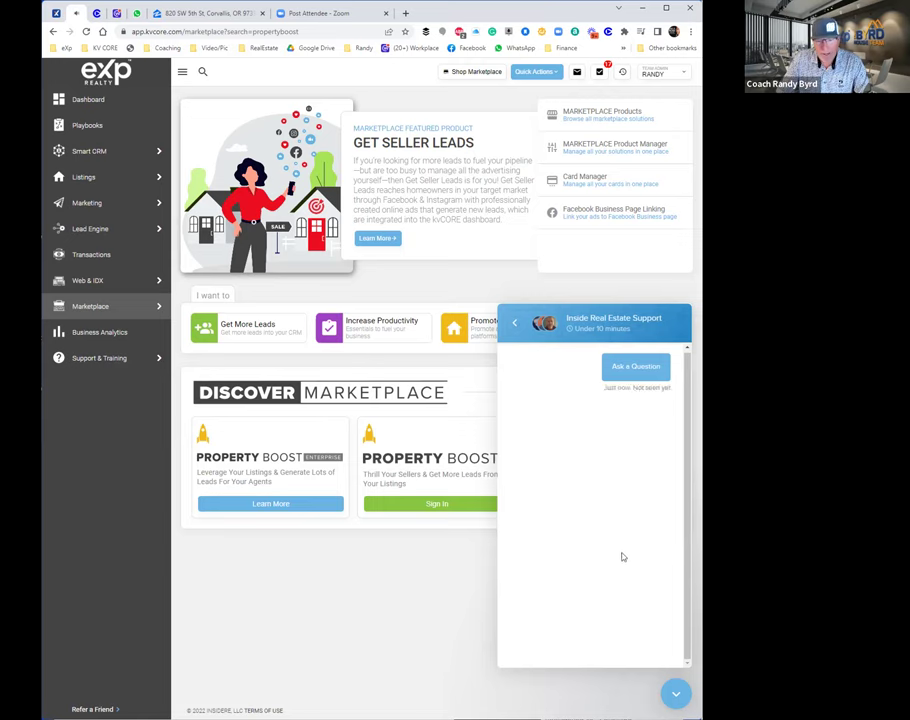
# - Reply 'I' to the support bot and choose to wait for a human team member
pyautogui.click(556, 651)
pyautogui.write('I')
pyautogui.press('Return')
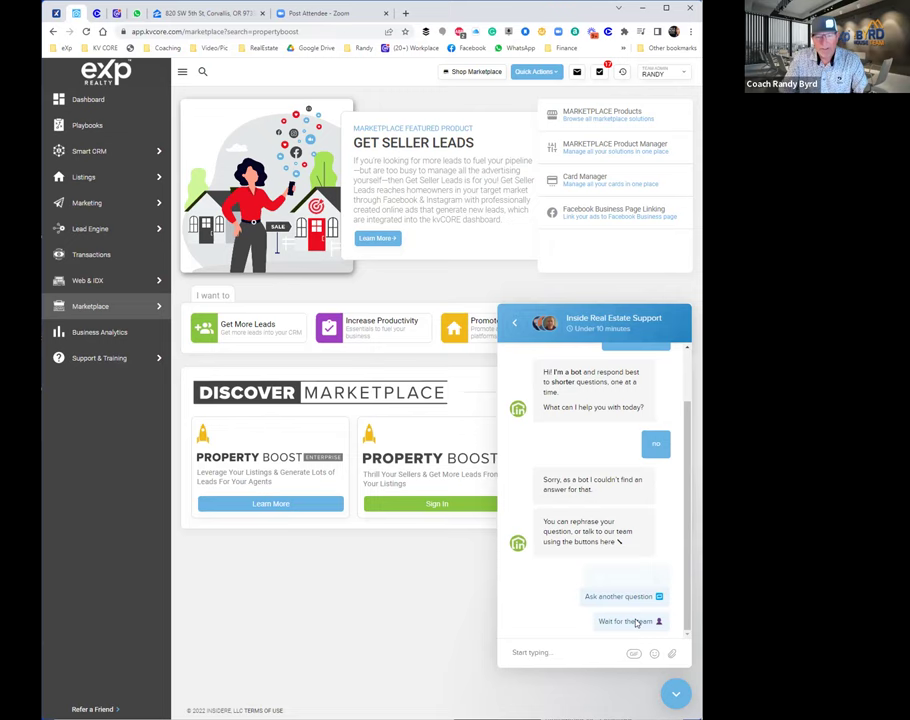
pyautogui.click(633, 621)
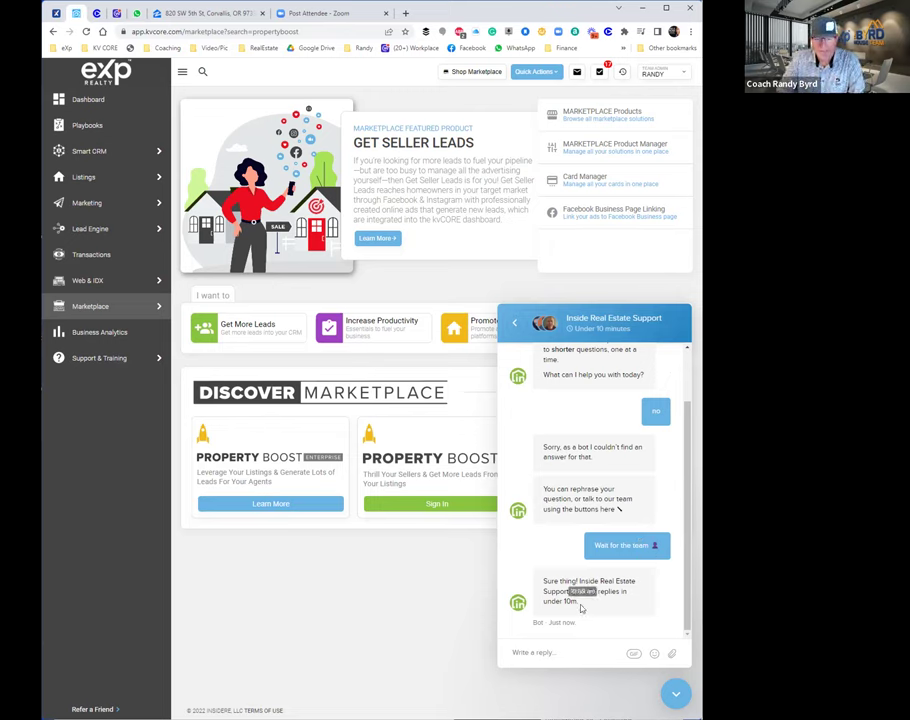
# - Send support the question that an agent's property boosts are missing, showing only 2 team boosts
pyautogui.click(560, 654)
pyautogui.write('guestion')
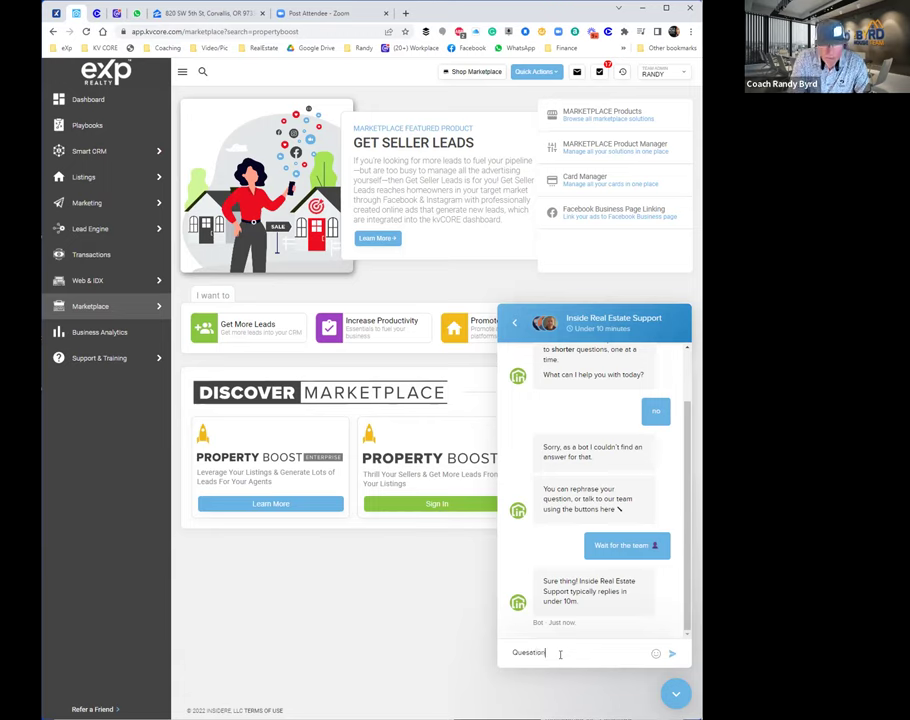
pyautogui.press('BackSpace')
pyautogui.press('BackSpace')
pyautogui.press('BackSpace')
pyautogui.press('BackSpace')
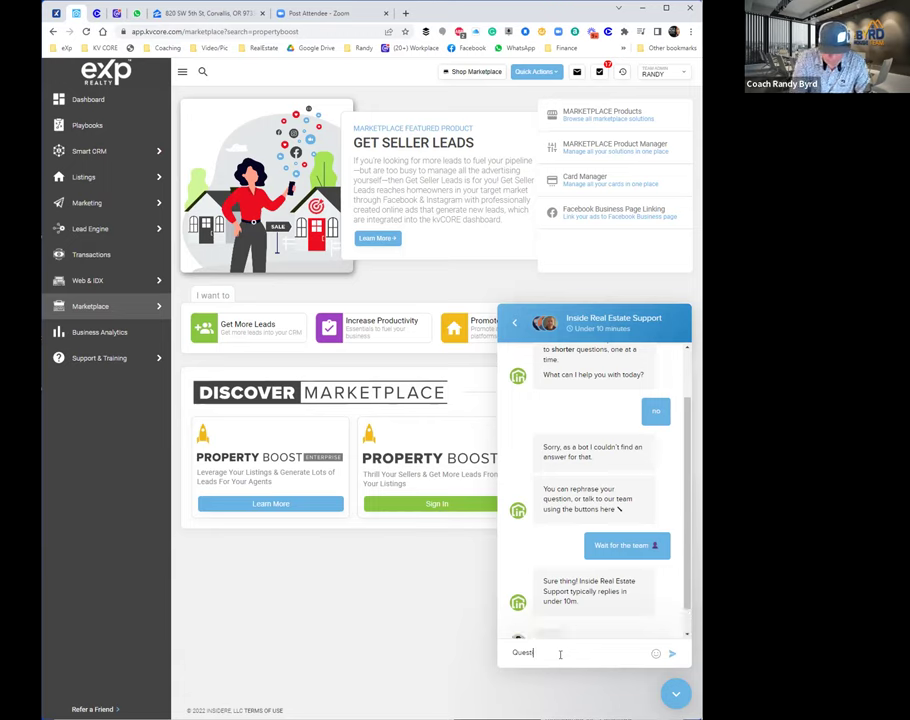
pyautogui.write('My propert')
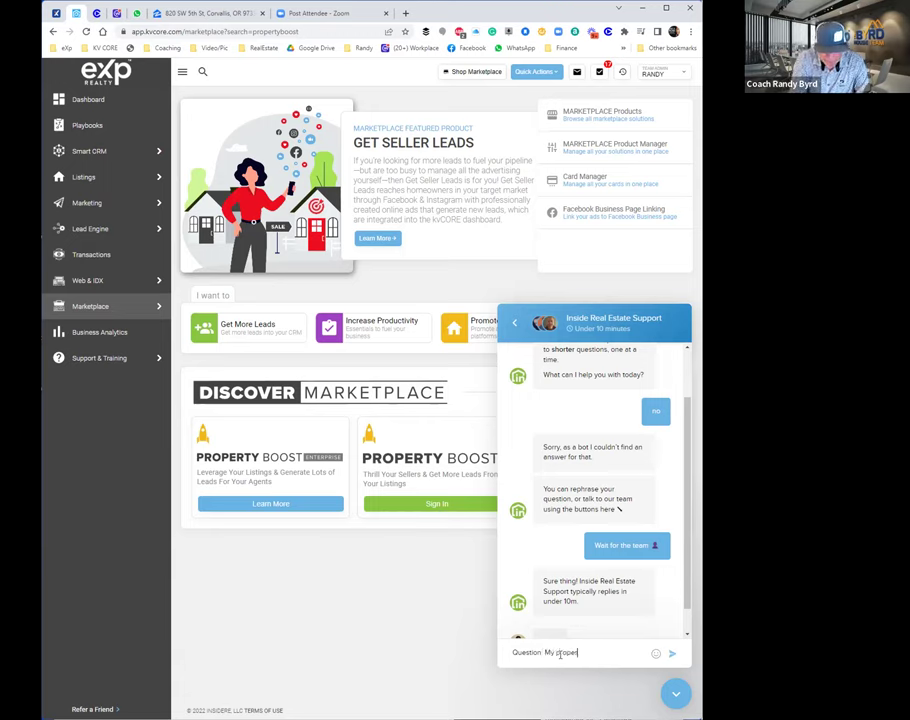
pyautogui.write('y boosts are not showing')
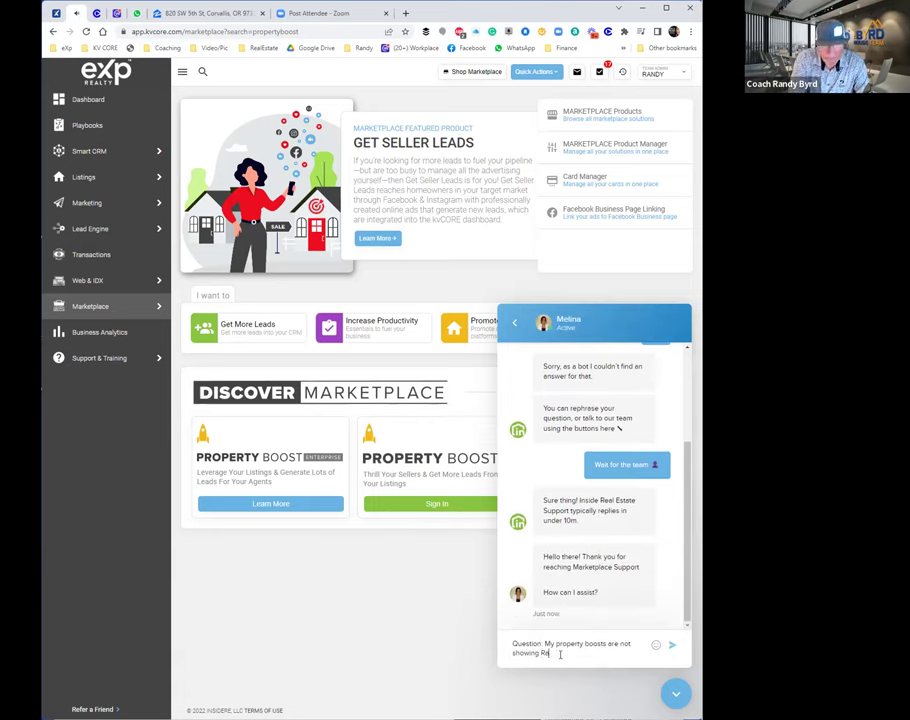
pyautogui.write(' Randy')
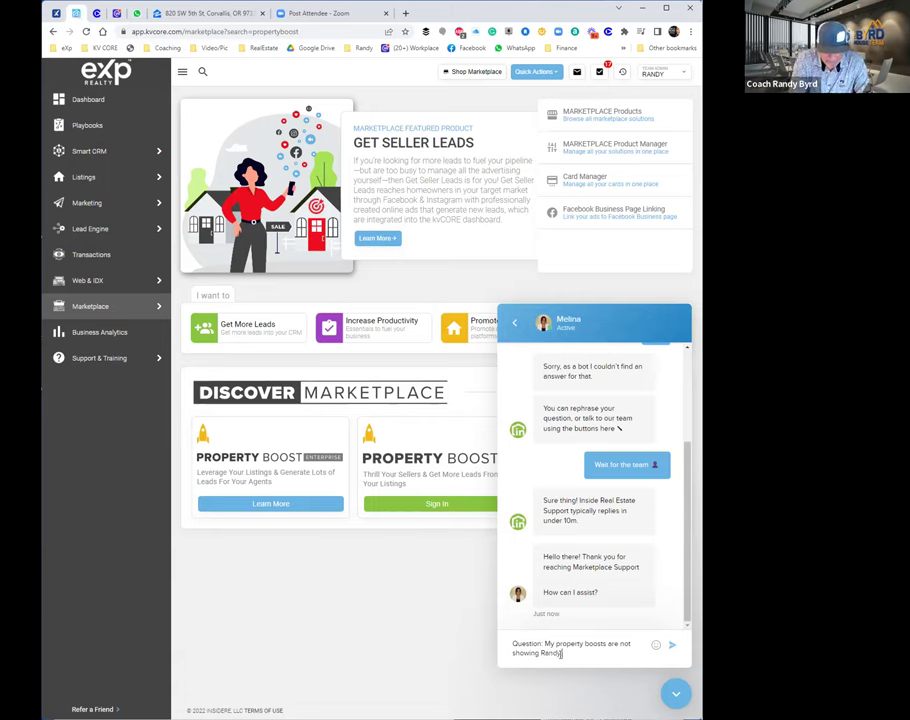
pyautogui.write(' Byrd. just my team ')
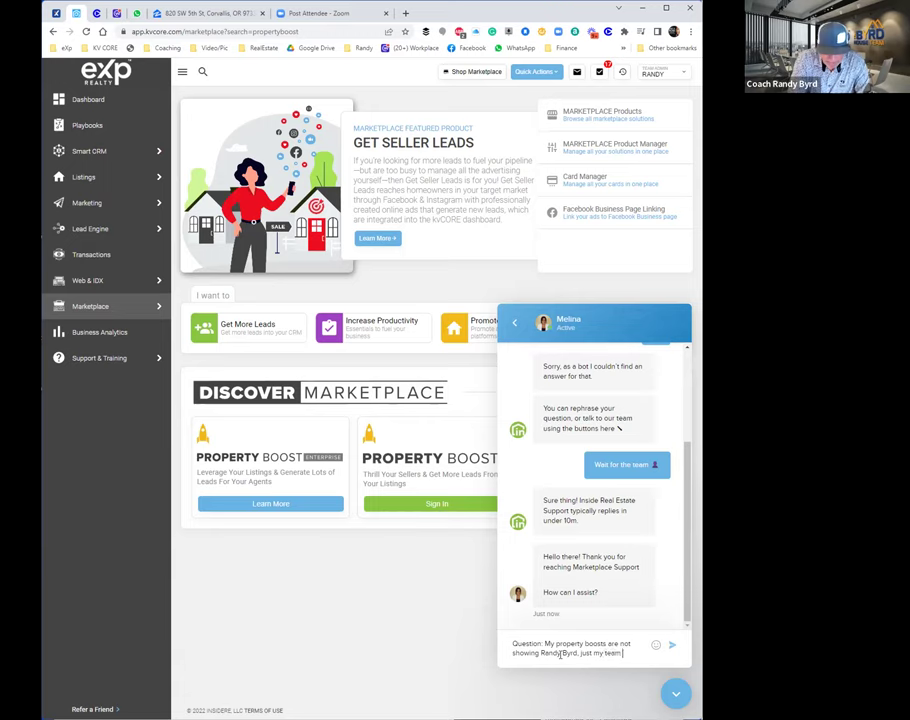
pyautogui.write('and only shows 2')
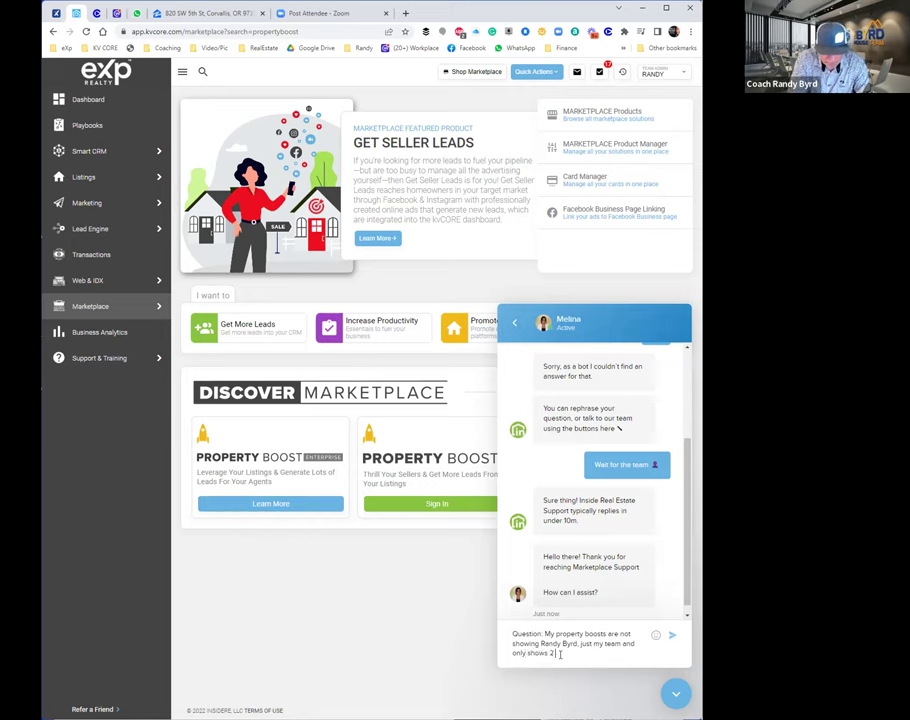
pyautogui.write(' boosts. I have mor')
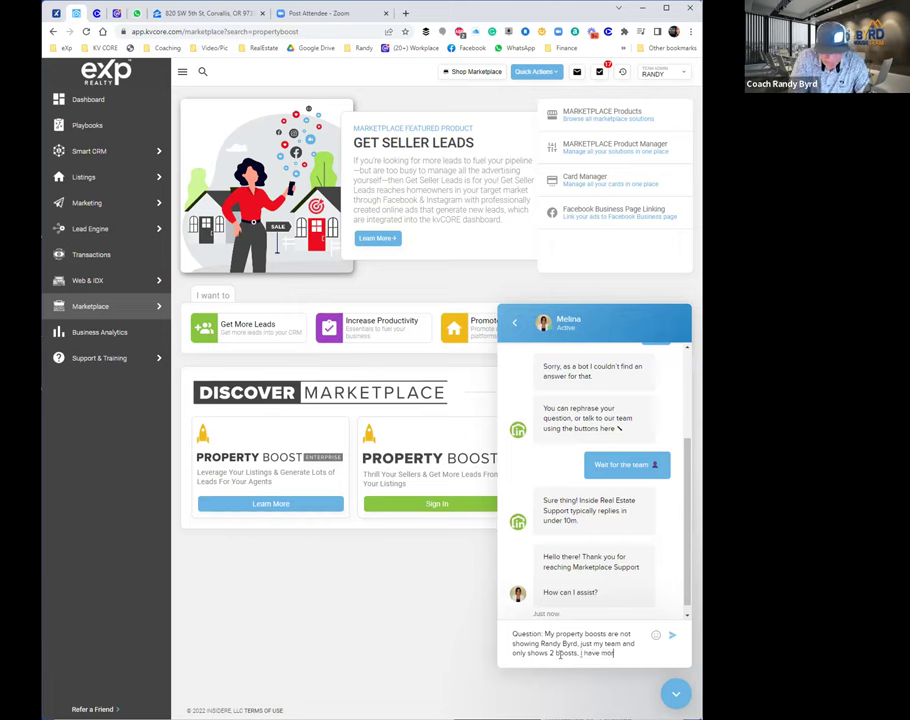
pyautogui.write('e')
pyautogui.press('Return')
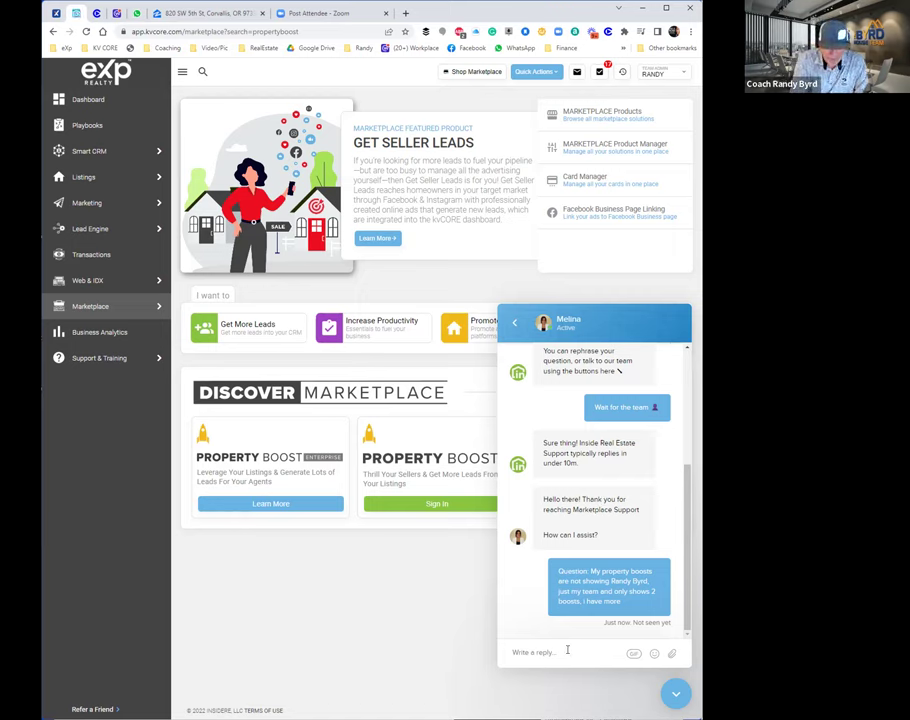
# - Send 'Good morning' and a hello greeting addressed to the support agent by name
pyautogui.click(567, 650)
pyautogui.write('Good morning')
pyautogui.press('Return')
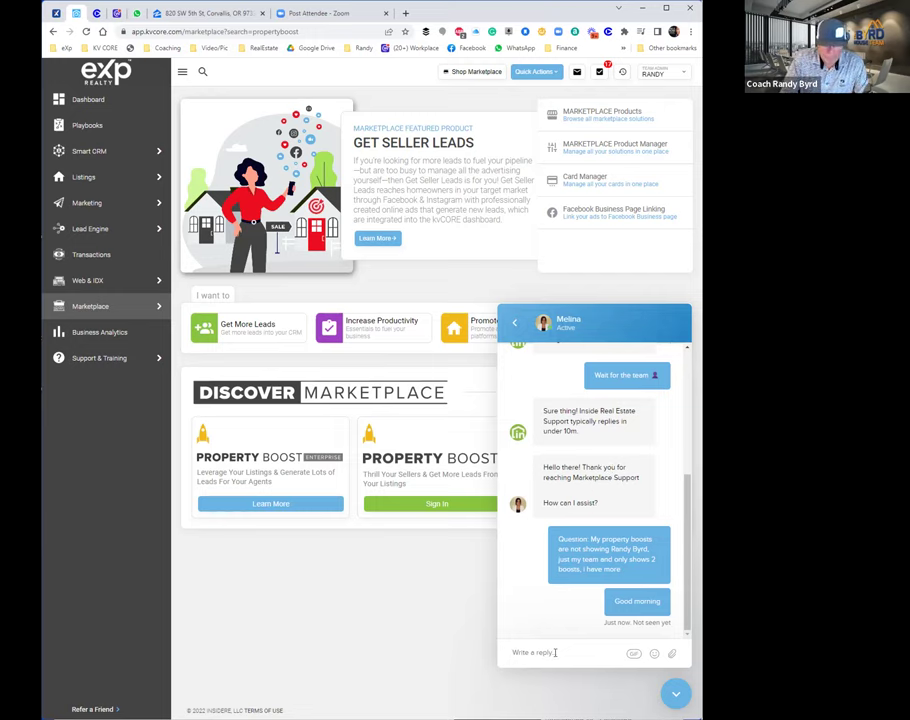
pyautogui.write('Hi')
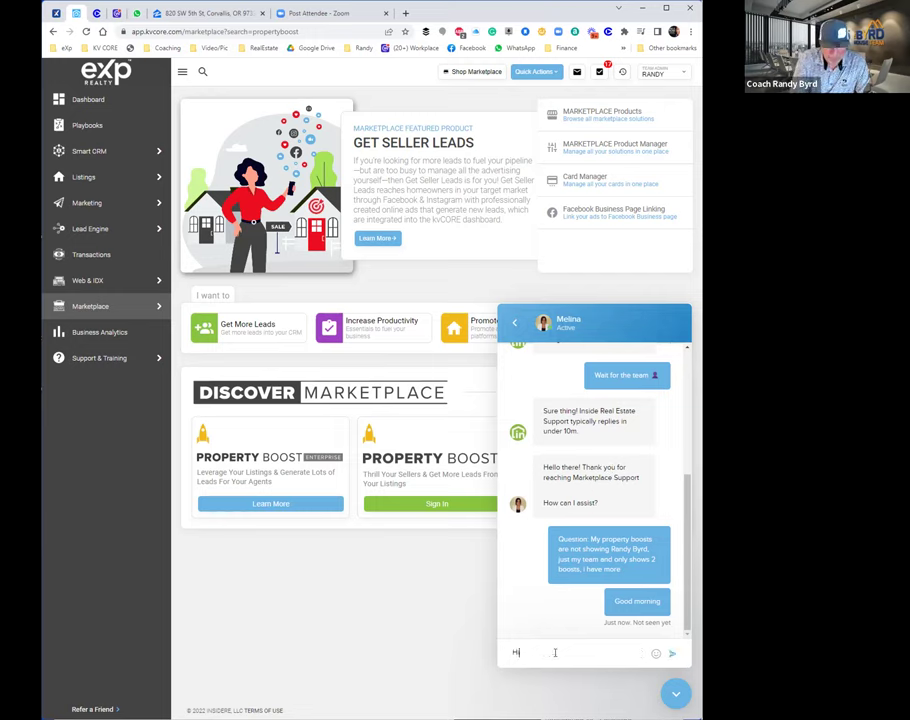
pyautogui.write(' Meline!')
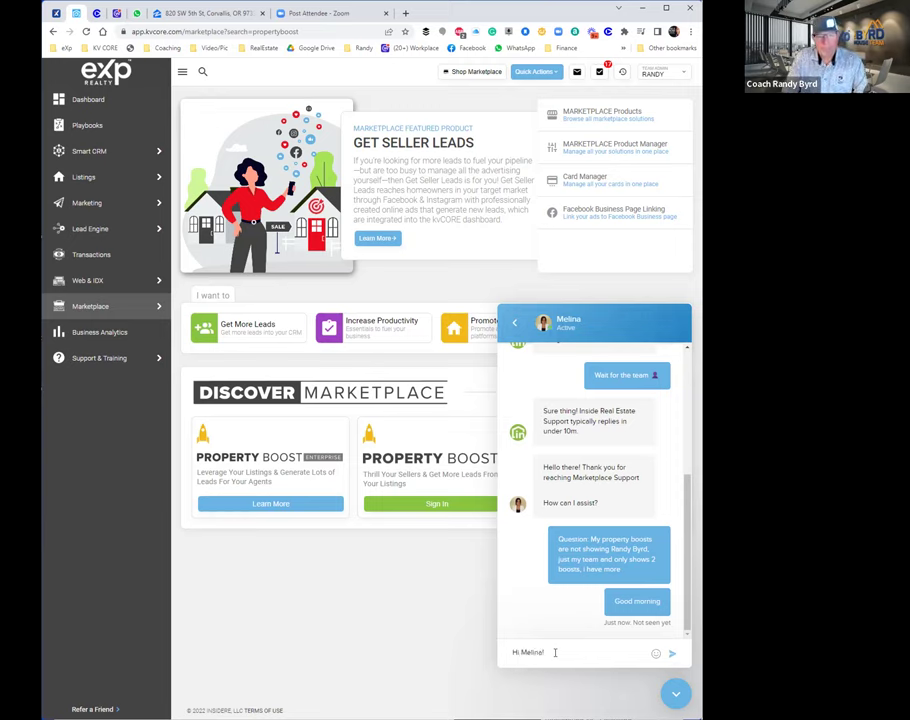
pyautogui.press('Return')
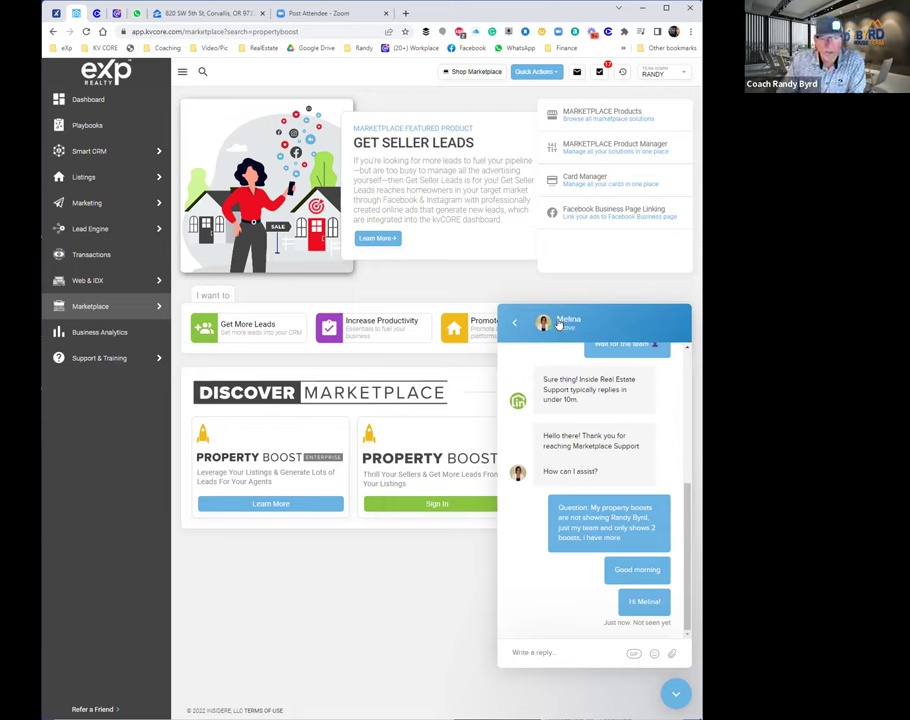
# - Close the support chat panel and go to the kvCORE Dashboard
pyautogui.click(519, 330)
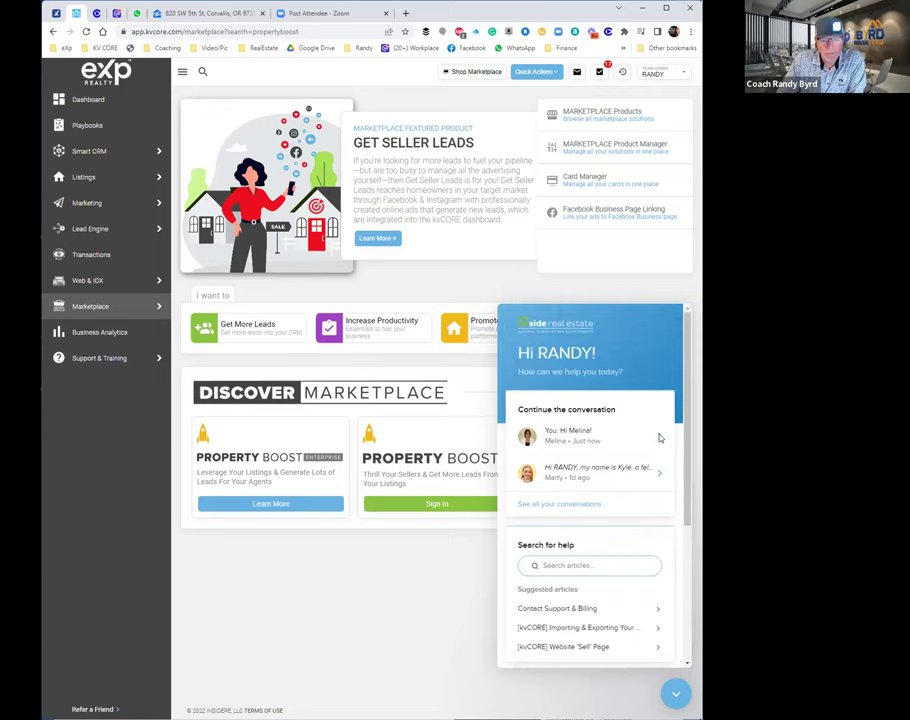
pyautogui.click(678, 693)
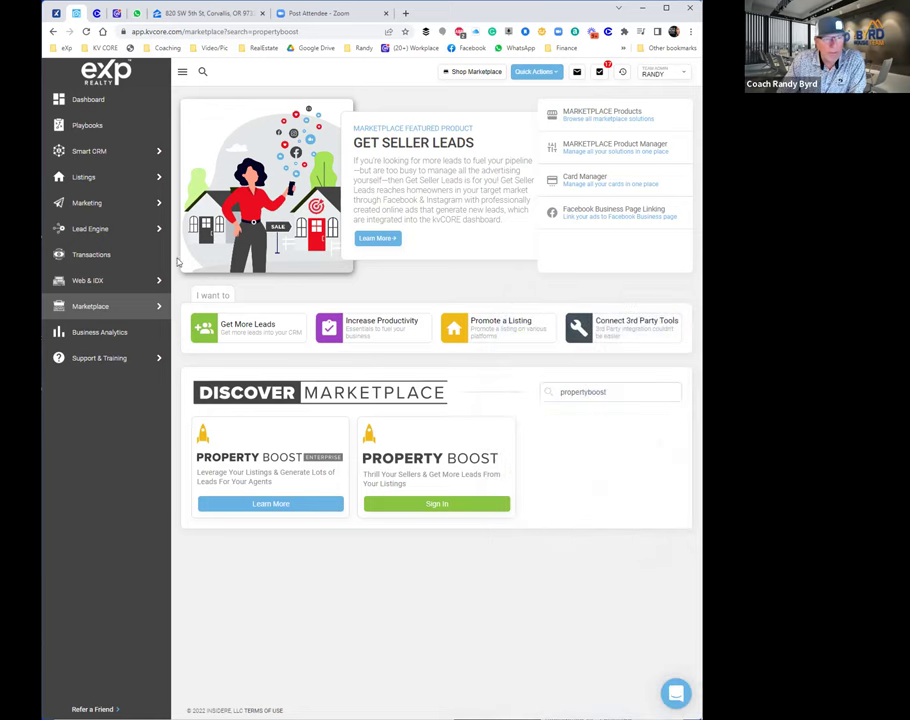
pyautogui.click(90, 99)
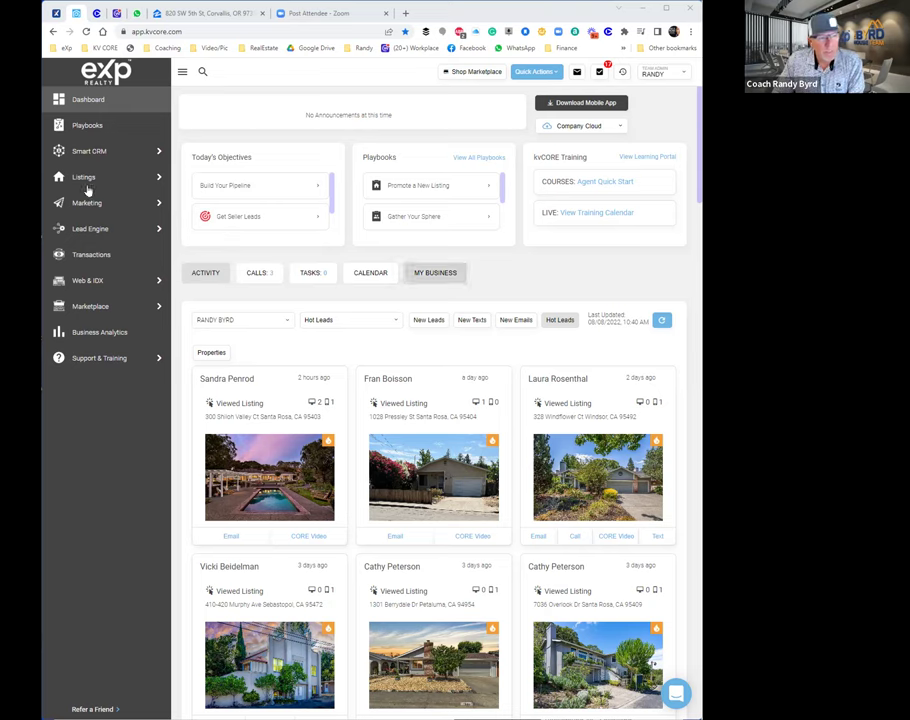
# - Open the Lead Engine squeeze page builder and select the realtyexplained.us domain
pyautogui.moveTo(101, 203)
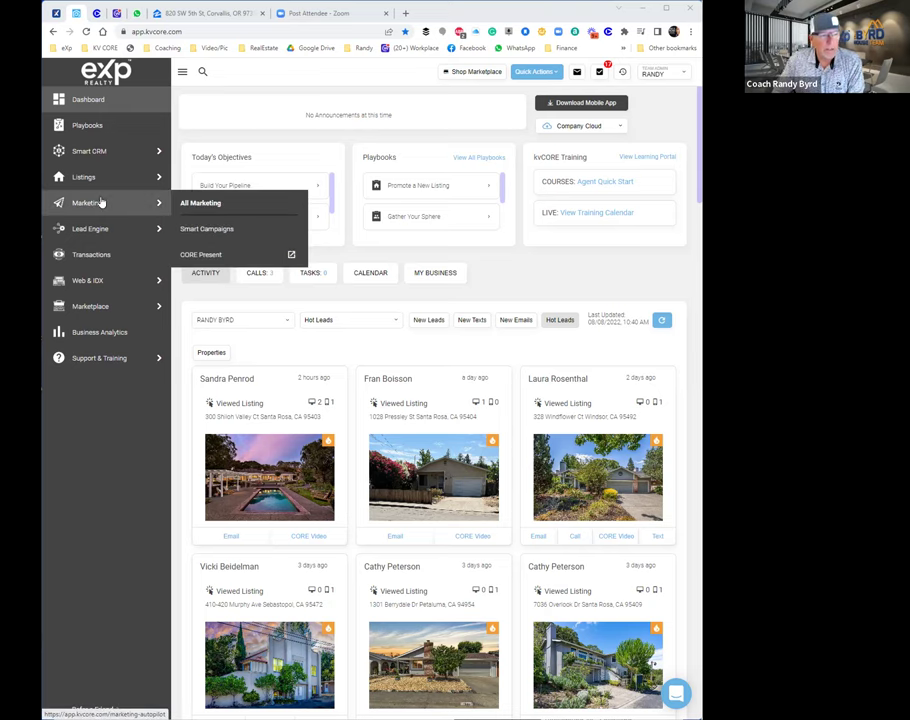
pyautogui.moveTo(101, 234)
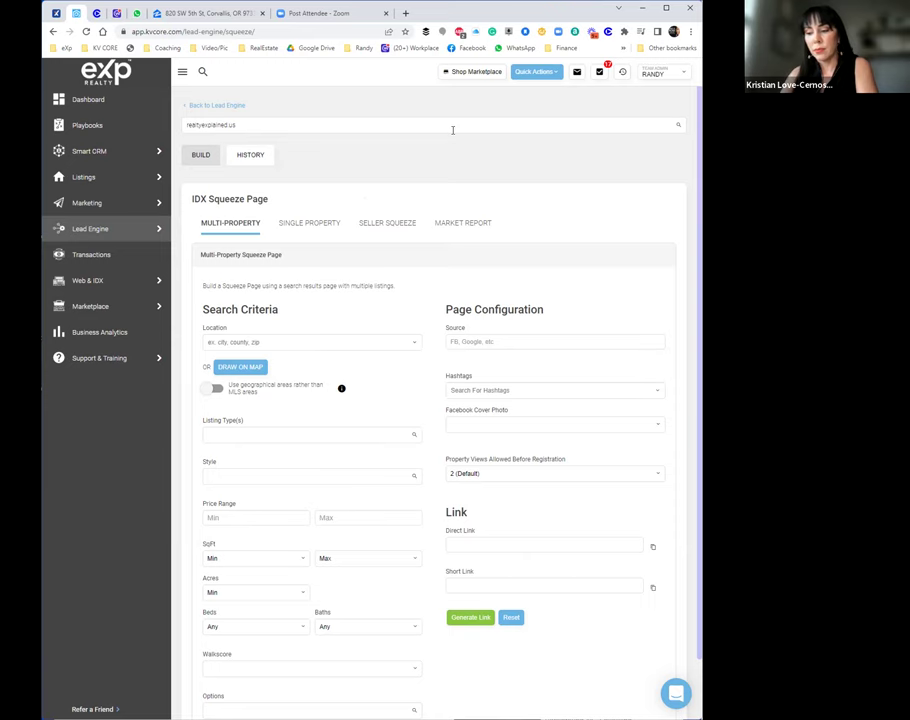
pyautogui.click(452, 127)
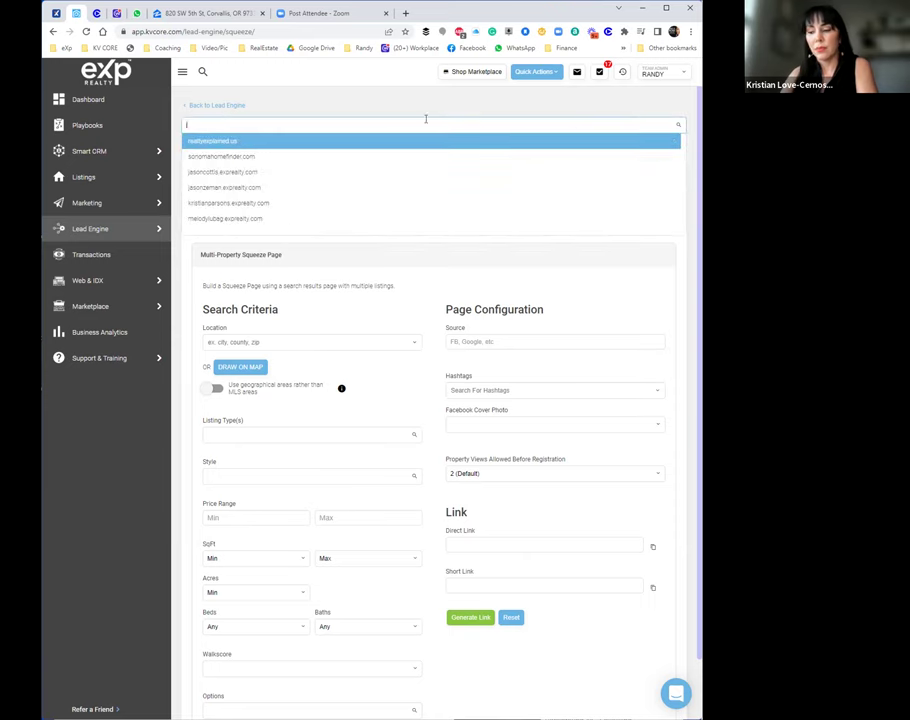
pyautogui.click(236, 146)
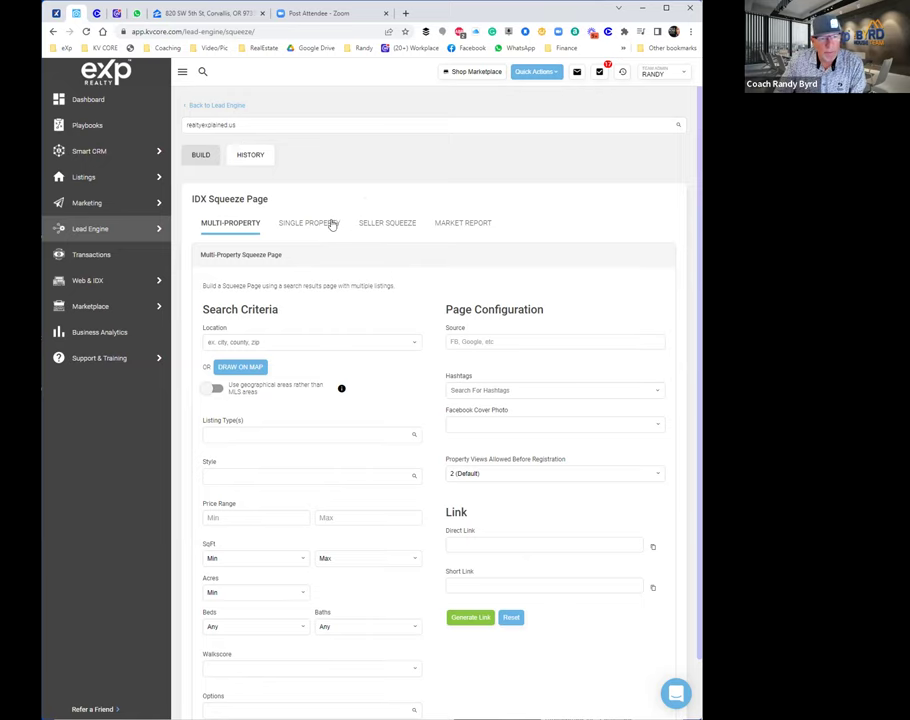
# - Look at the Seller and Market Report forms, then start a Single Property page's Listing field
pyautogui.click(392, 223)
pyautogui.click(478, 223)
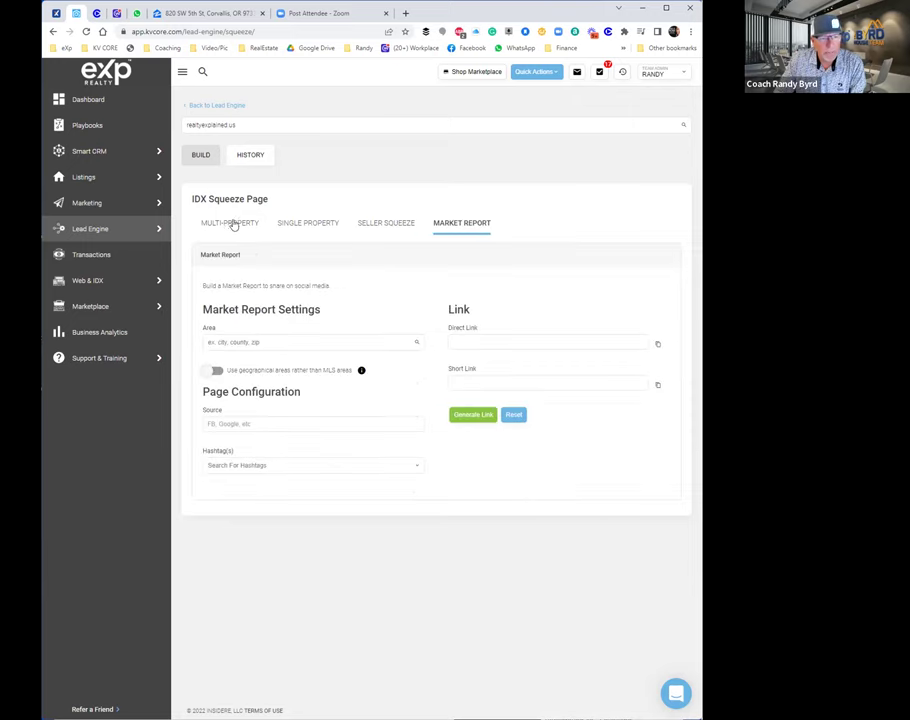
pyautogui.click(313, 224)
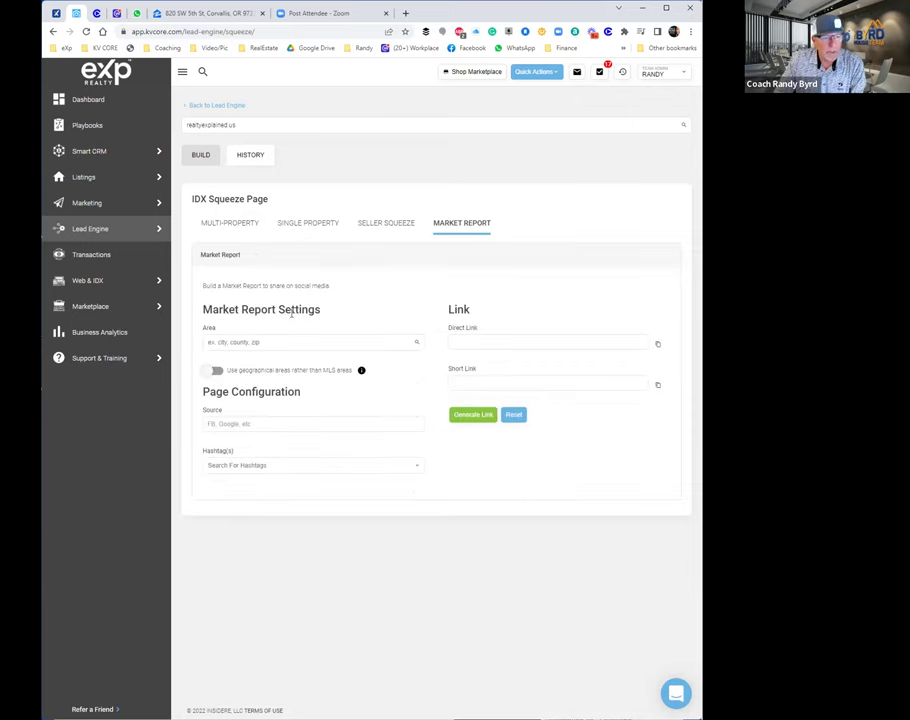
pyautogui.click(345, 343)
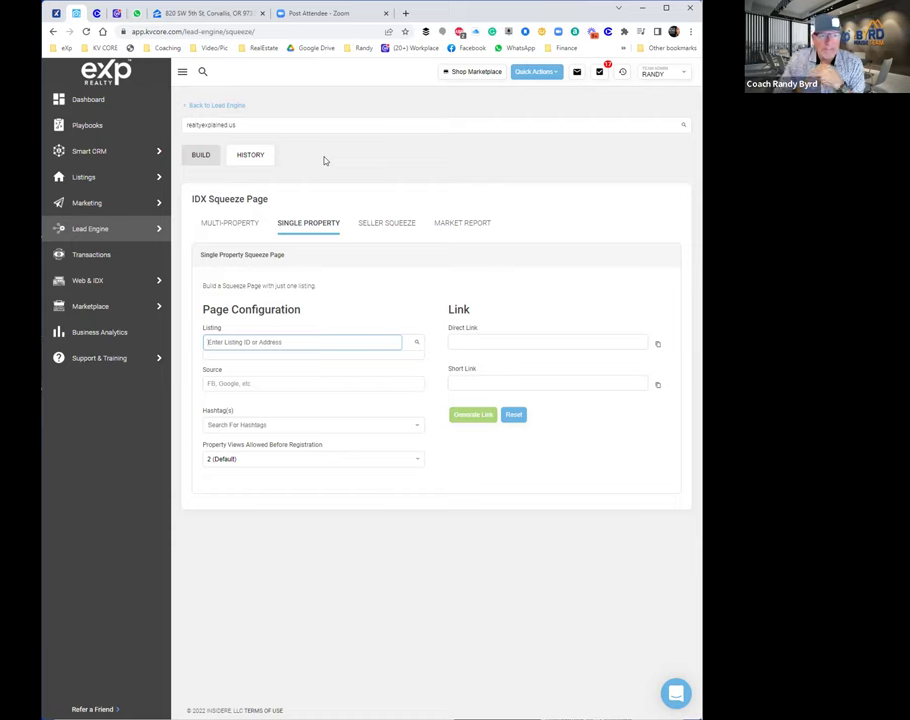
# - Open My Listings from the Listings sidebar flyout to show the Property Listings page
pyautogui.moveTo(120, 178)
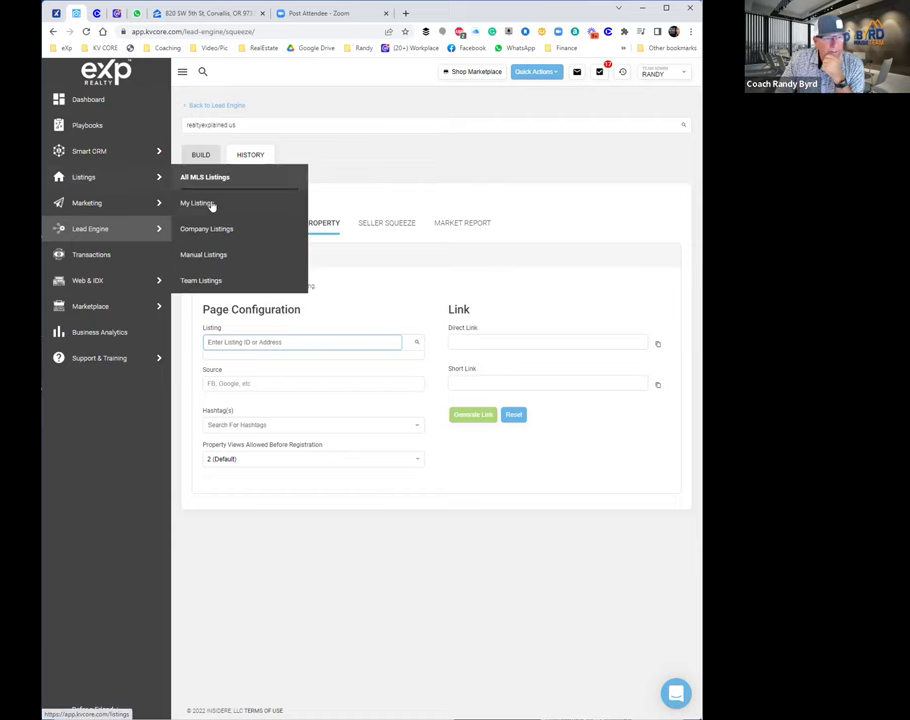
pyautogui.click(229, 229)
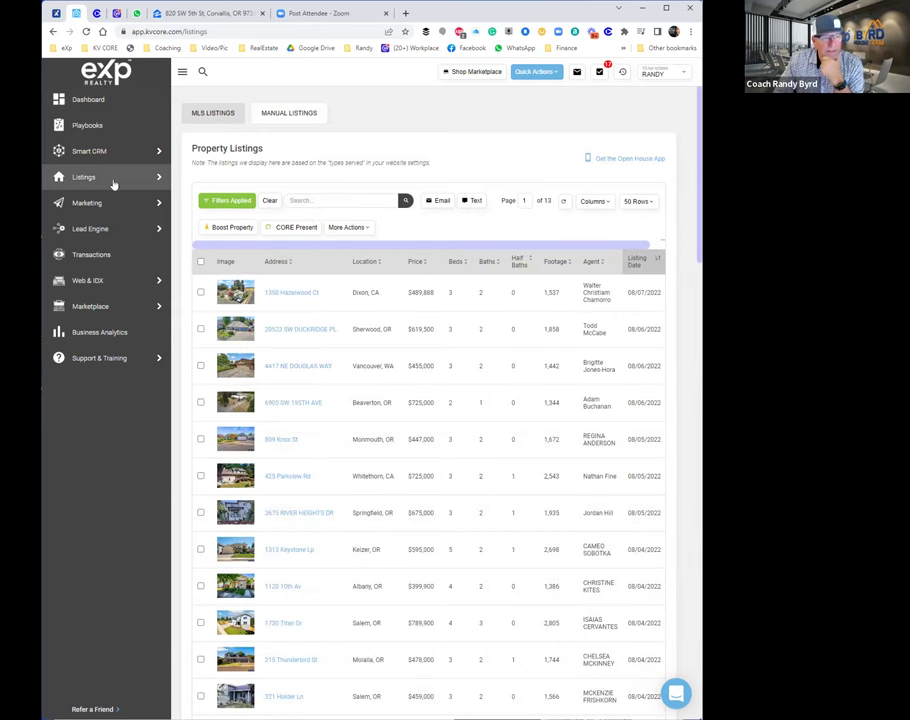
pyautogui.moveTo(113, 182)
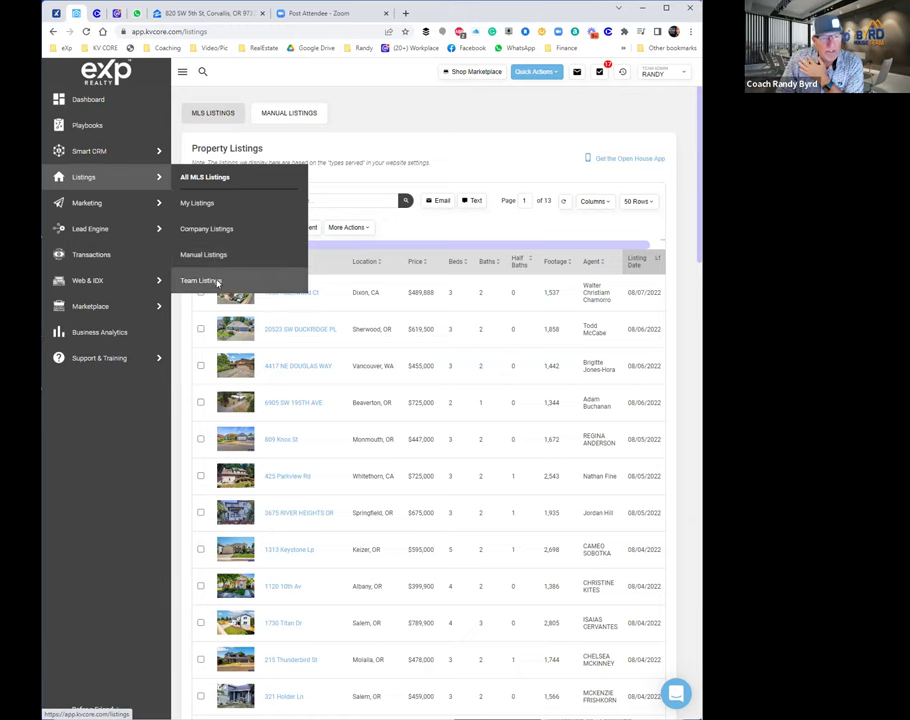
# - Switch to Team Listings, toggle the Agency Listings filter off and on, then clear all filters
pyautogui.click(215, 282)
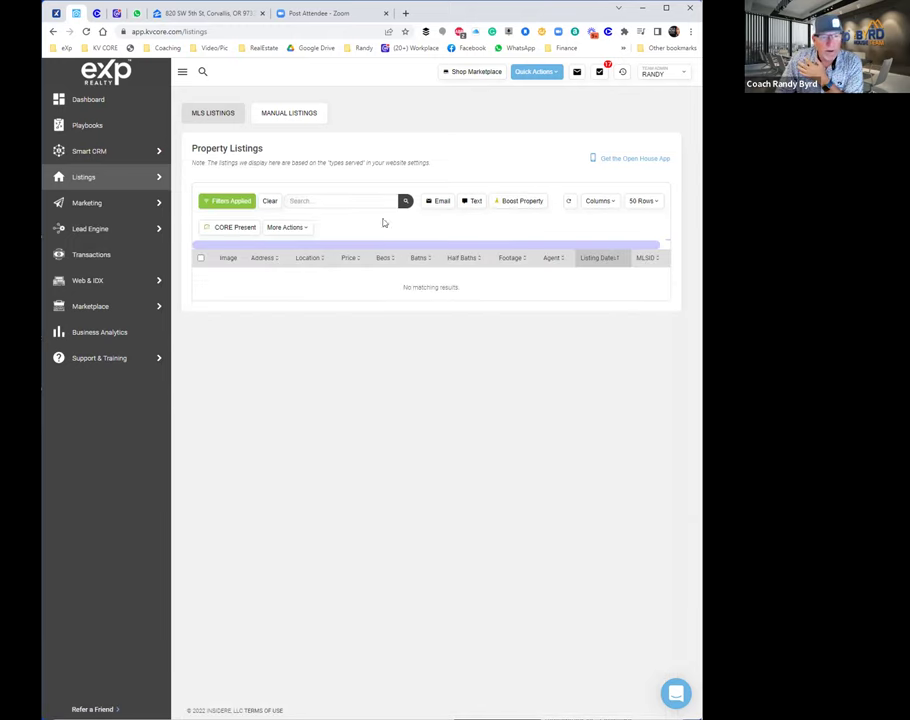
pyautogui.click(239, 203)
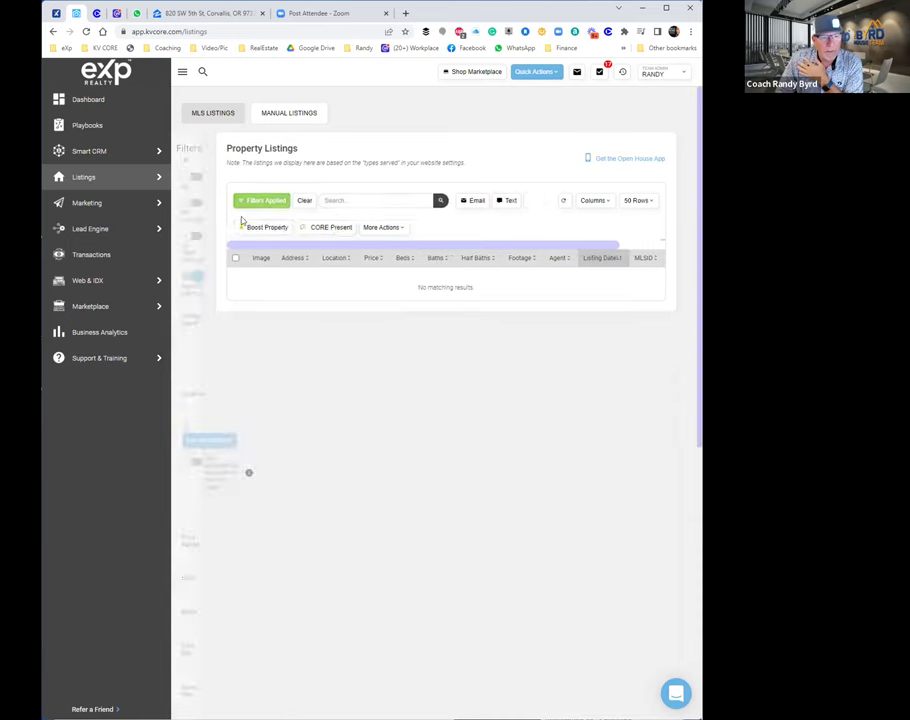
pyautogui.click(191, 232)
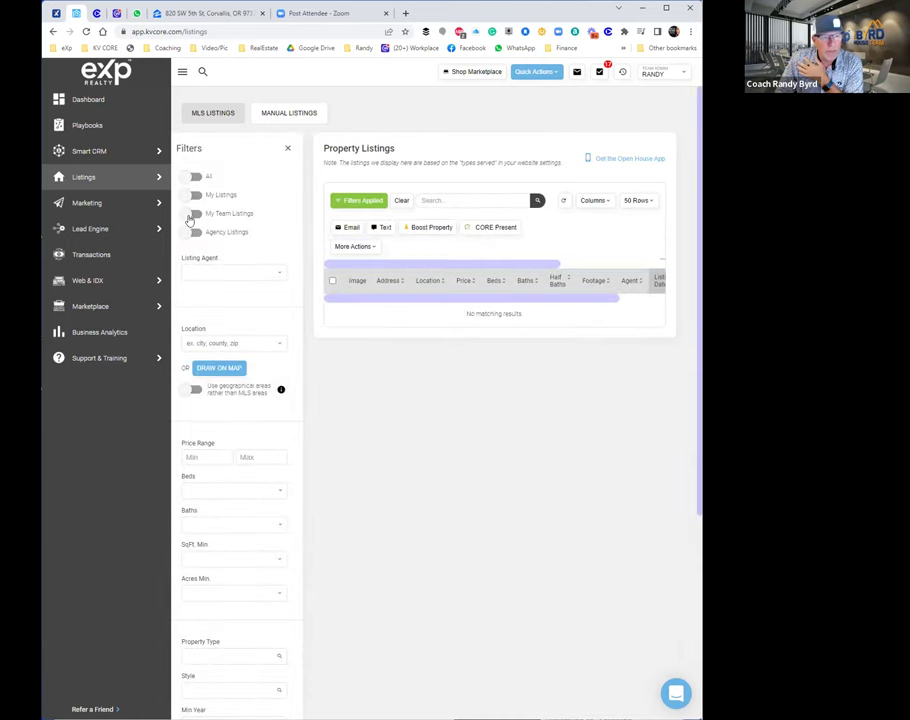
pyautogui.click(191, 232)
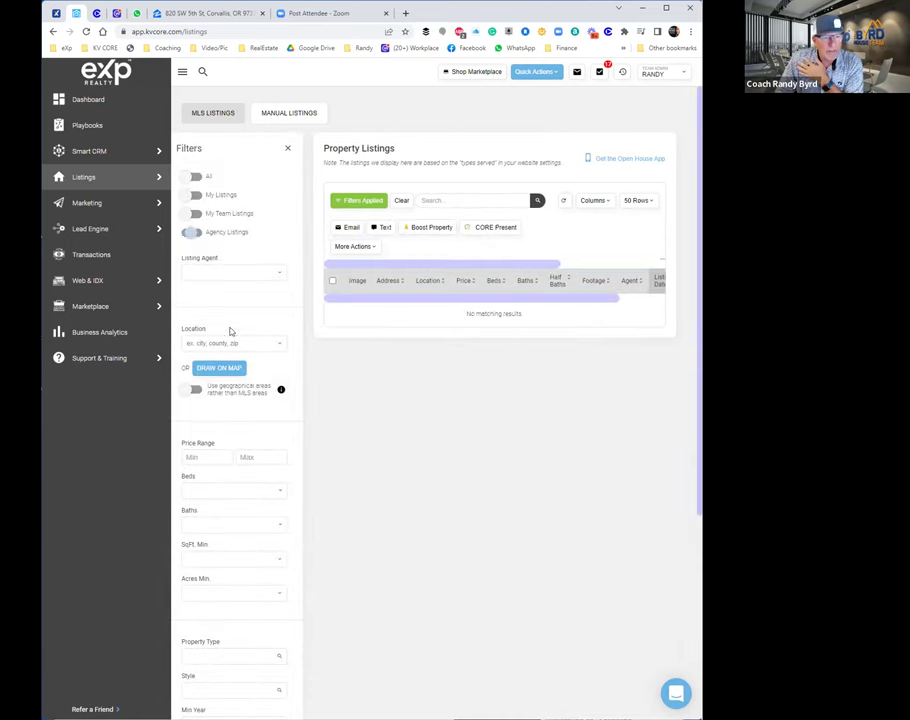
pyautogui.click(287, 149)
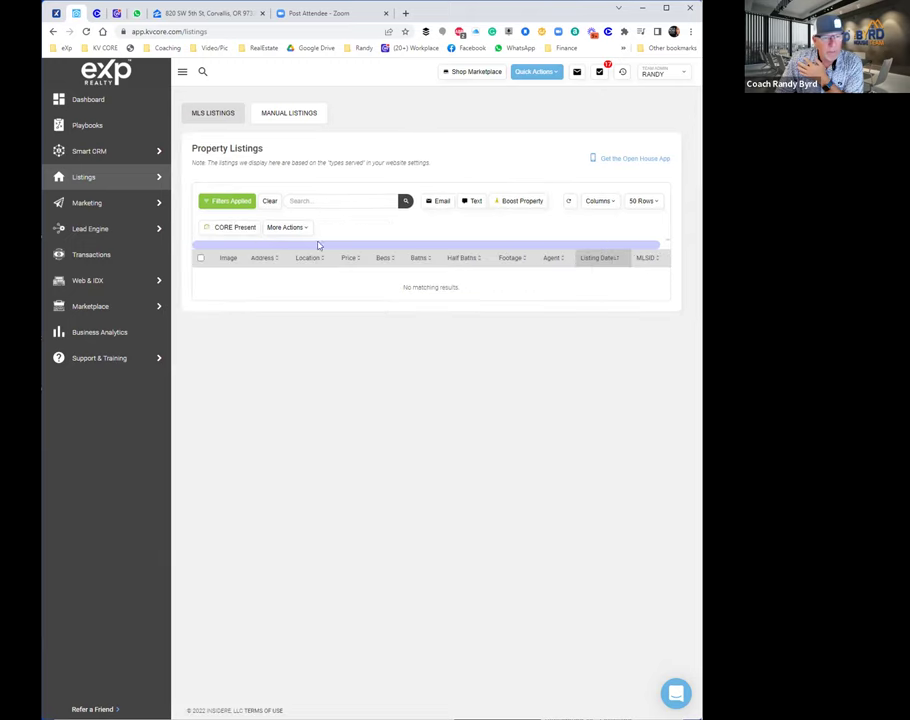
pyautogui.click(267, 200)
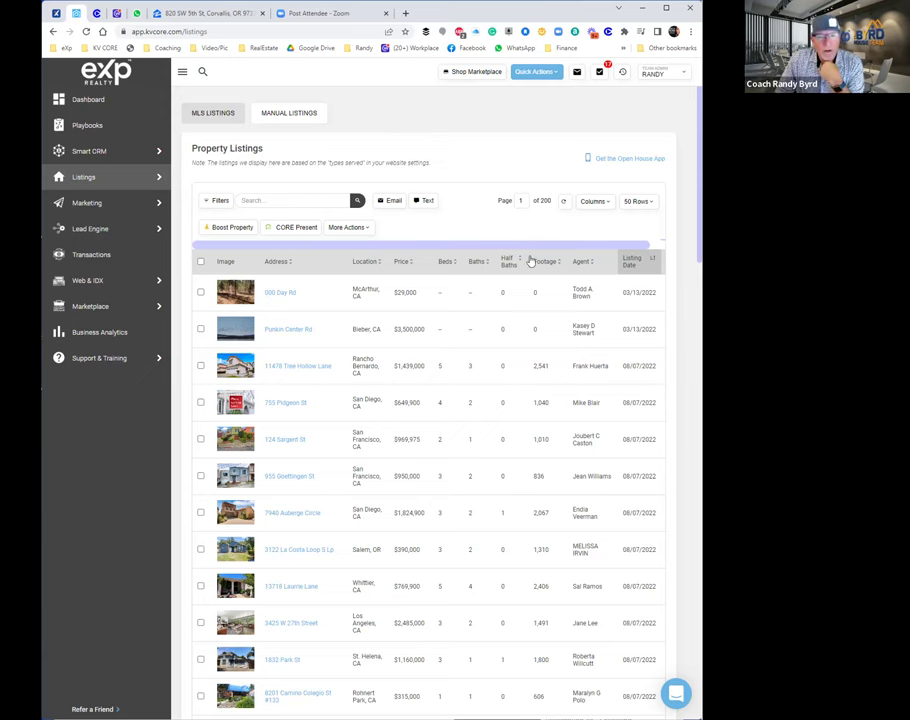
# - Scroll the listings table to the bottom and back to the top as the support reply arrives
pyautogui.moveTo(691, 287); pyautogui.dragTo(692, 668)
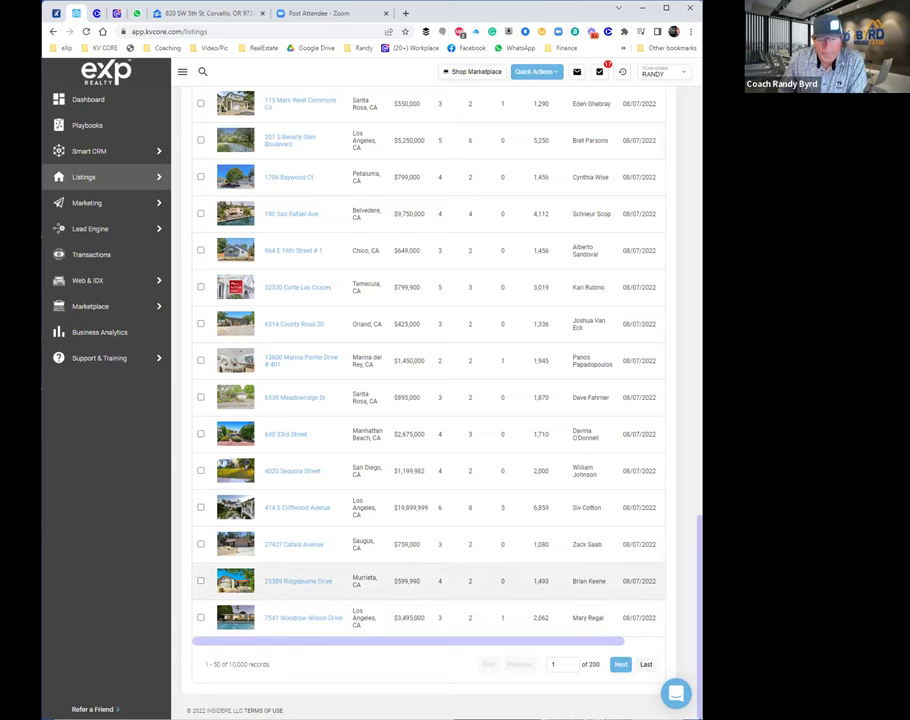
pyautogui.moveTo(700, 635); pyautogui.dragTo(458, 99)
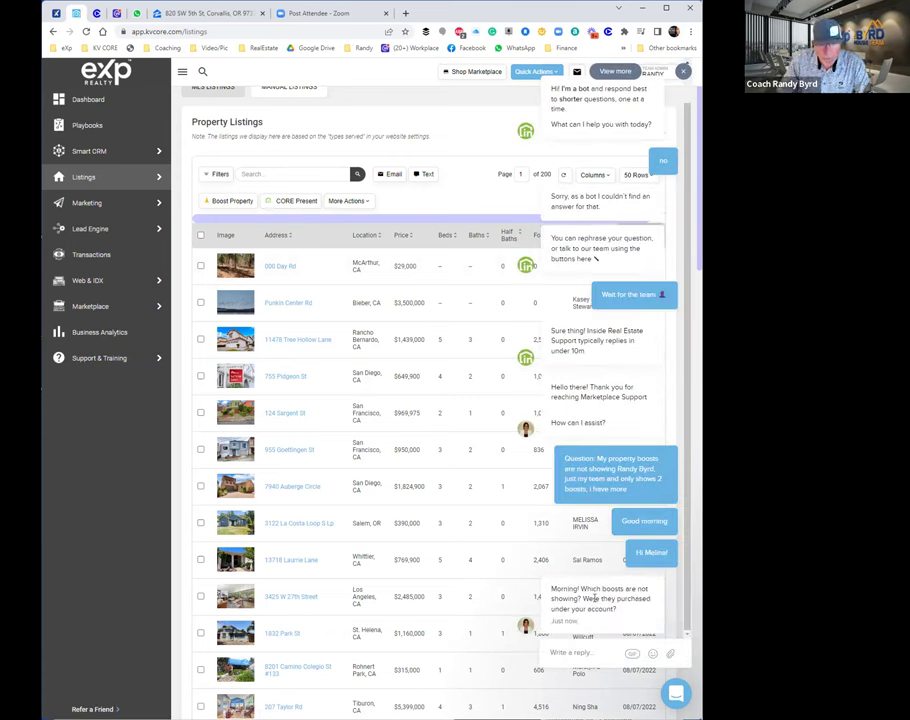
# - Tell support that several boosts should appear but only the team's is showing, then close the chat
pyautogui.click(600, 657)
pyautogui.write('I have several. Shou')
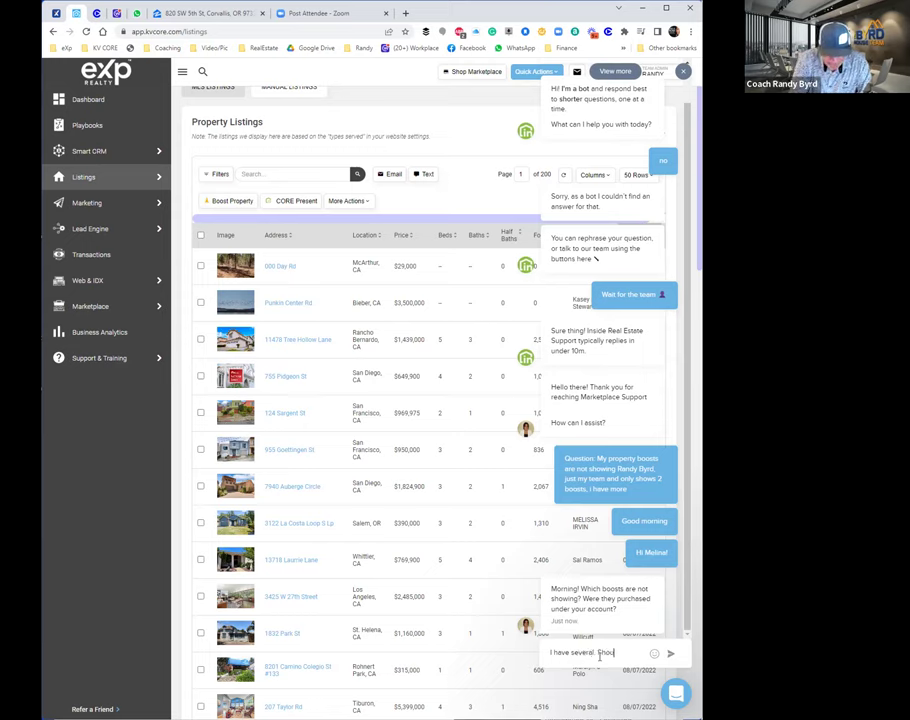
pyautogui.write('ld be under Randy Byrd. Only 1')
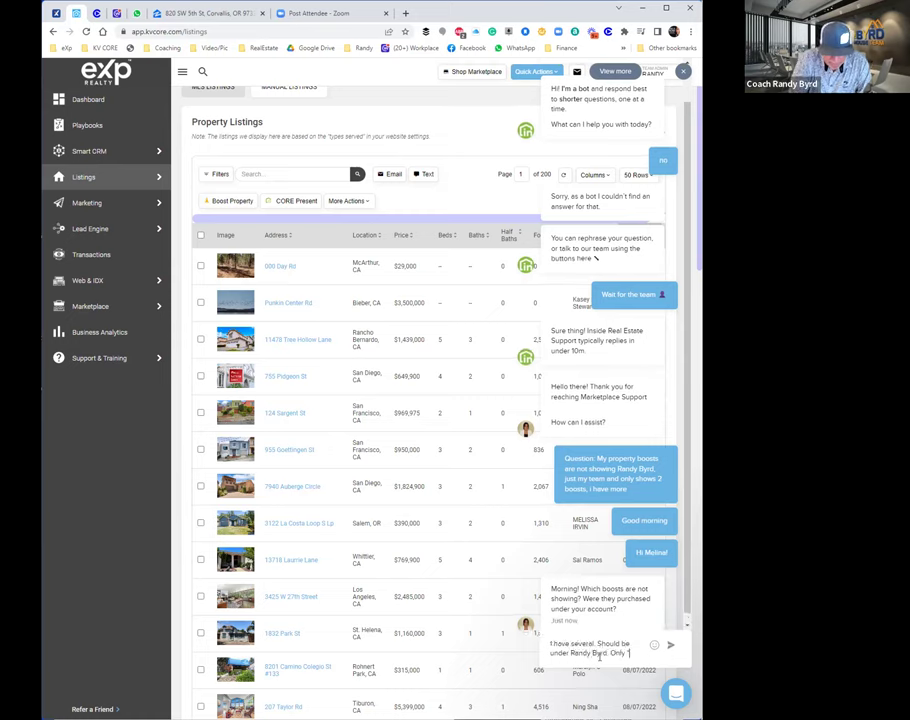
pyautogui.write('rdhouse team" is sho')
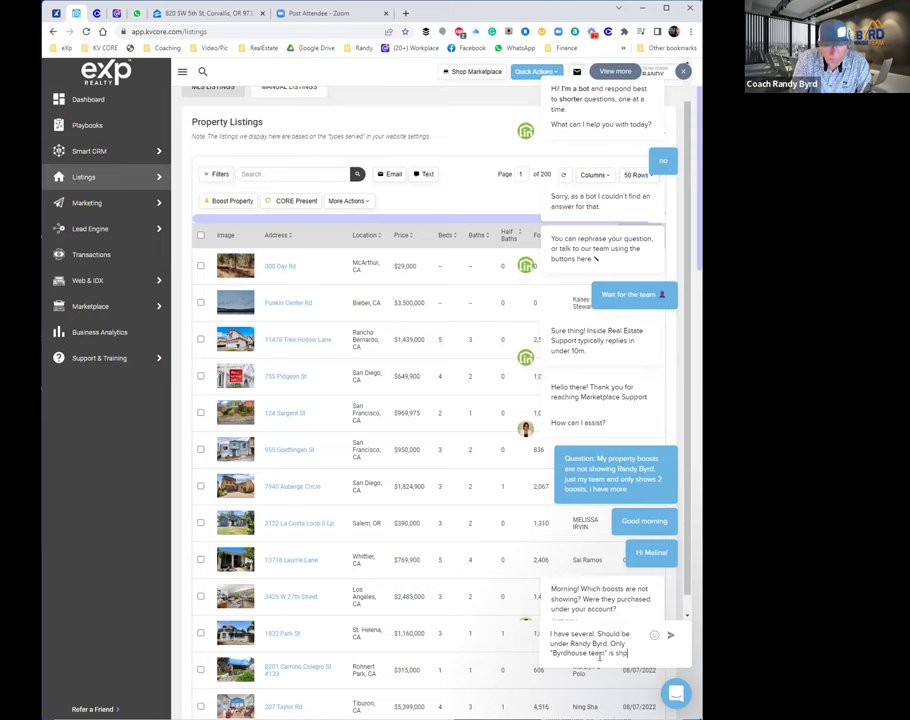
pyautogui.write('wing')
pyautogui.press('Return')
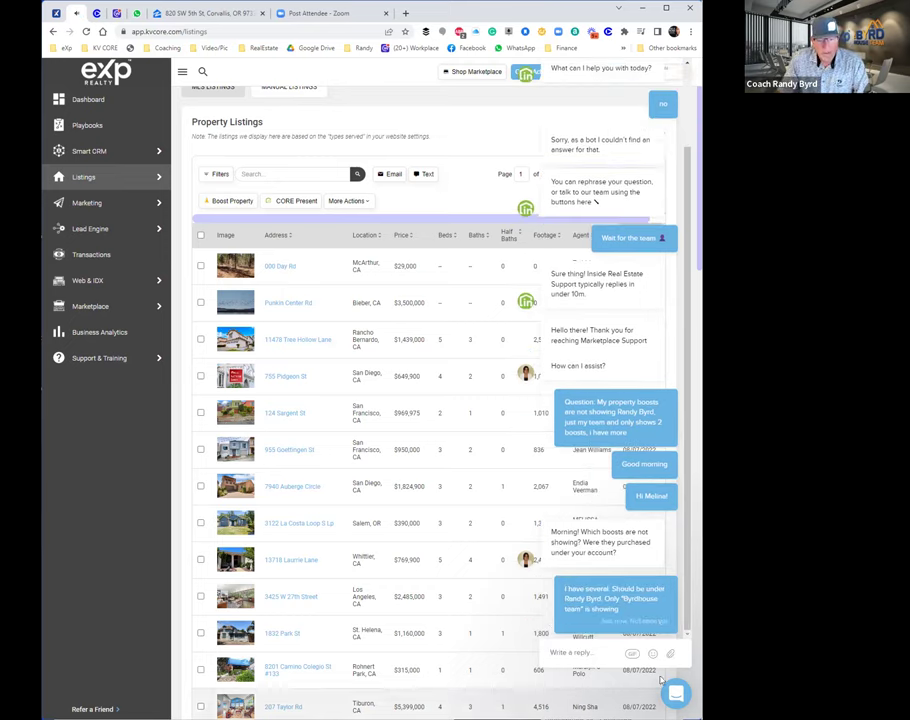
pyautogui.click(695, 208)
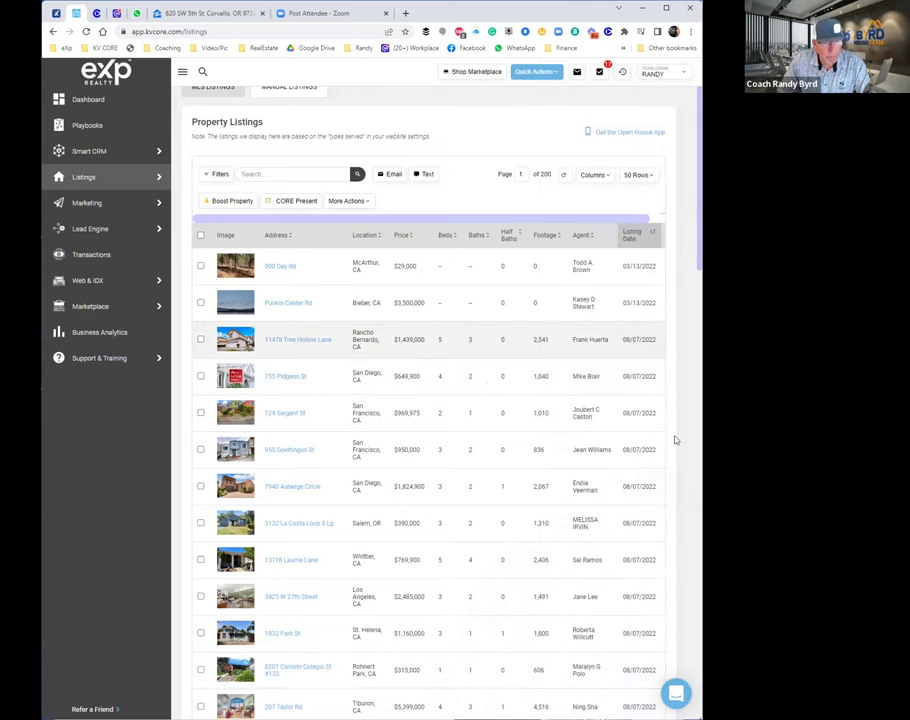
# - Filter the listings by the location 'redding ca' and apply the filters
pyautogui.click(218, 174)
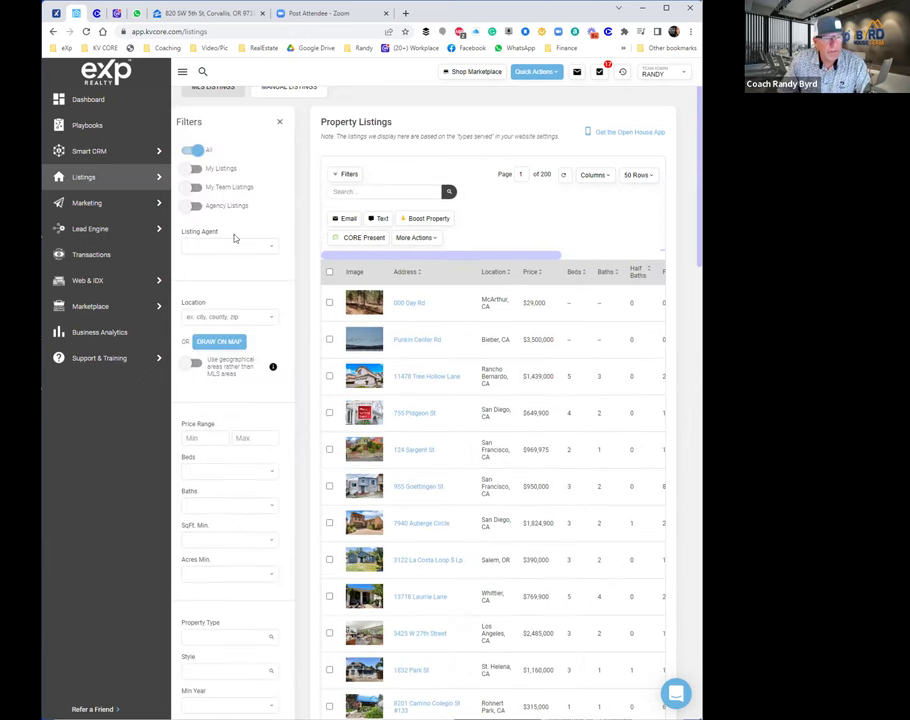
pyautogui.click(235, 316)
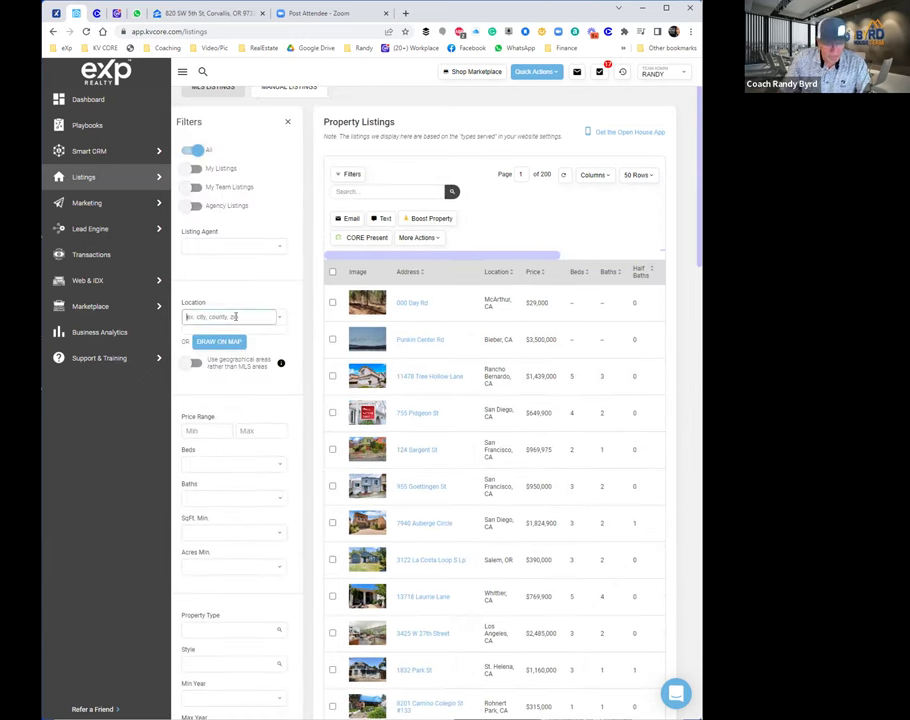
pyautogui.write('co')
pyautogui.write('dding ca')
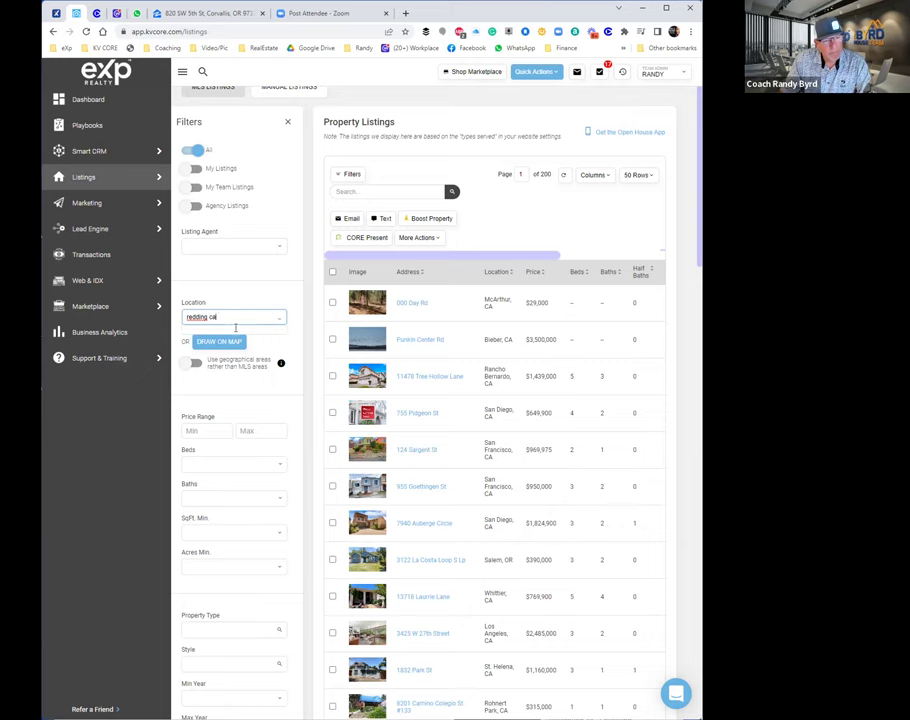
pyautogui.click(277, 345)
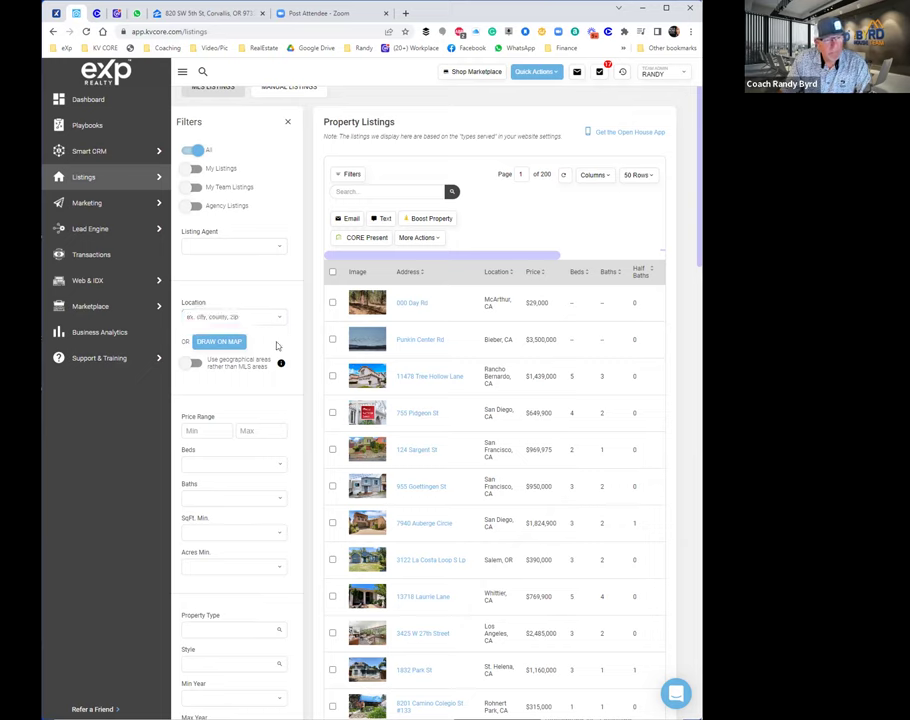
pyautogui.click(231, 316)
pyautogui.write('redding ca')
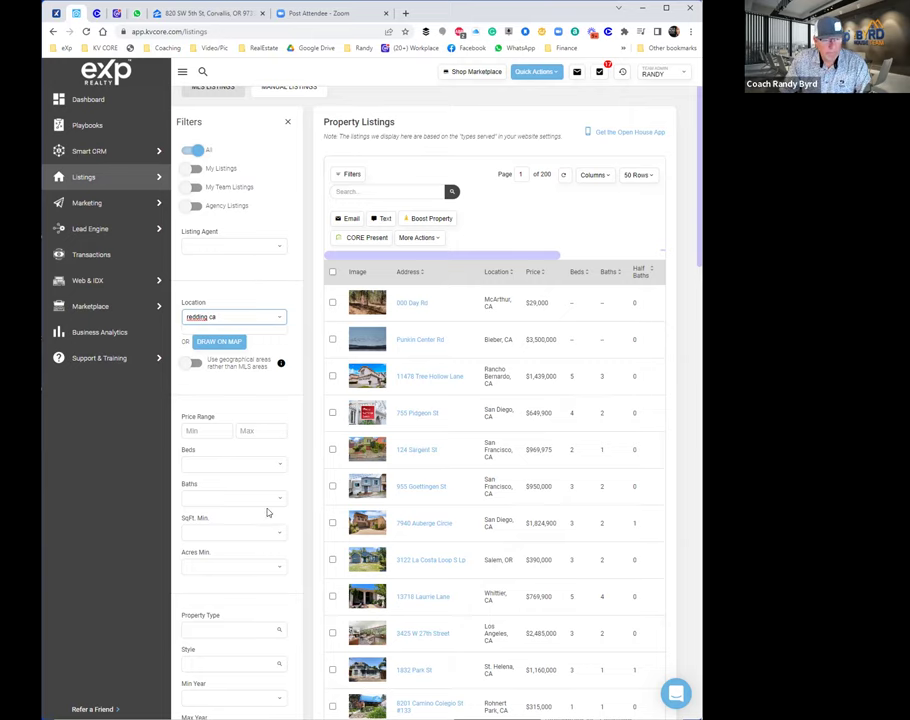
pyautogui.scroll(-3, 286, 500)
pyautogui.scroll(-4, 288, 540)
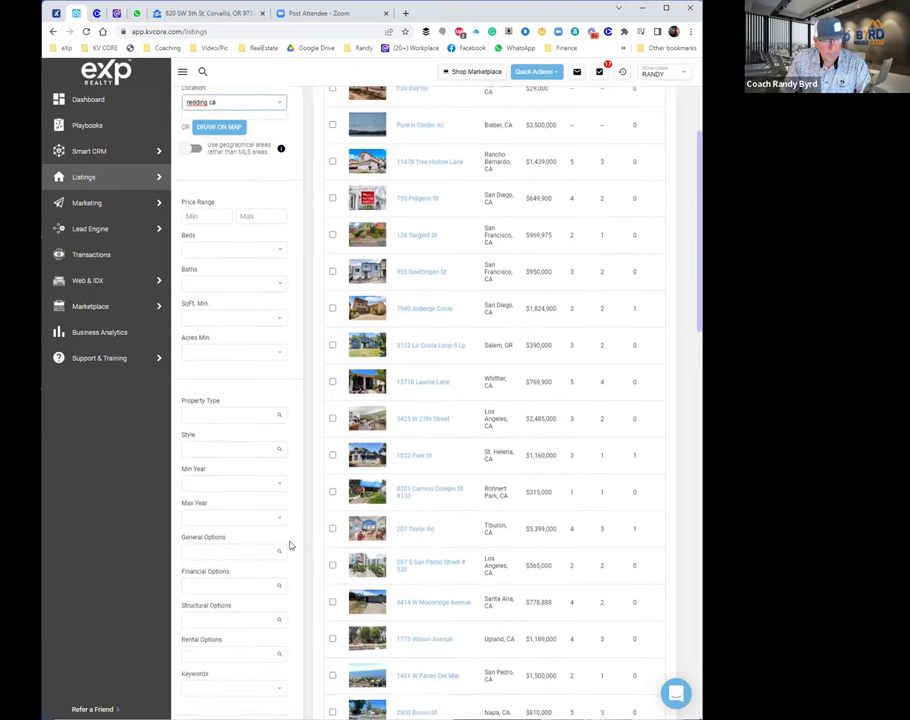
pyautogui.click(230, 666)
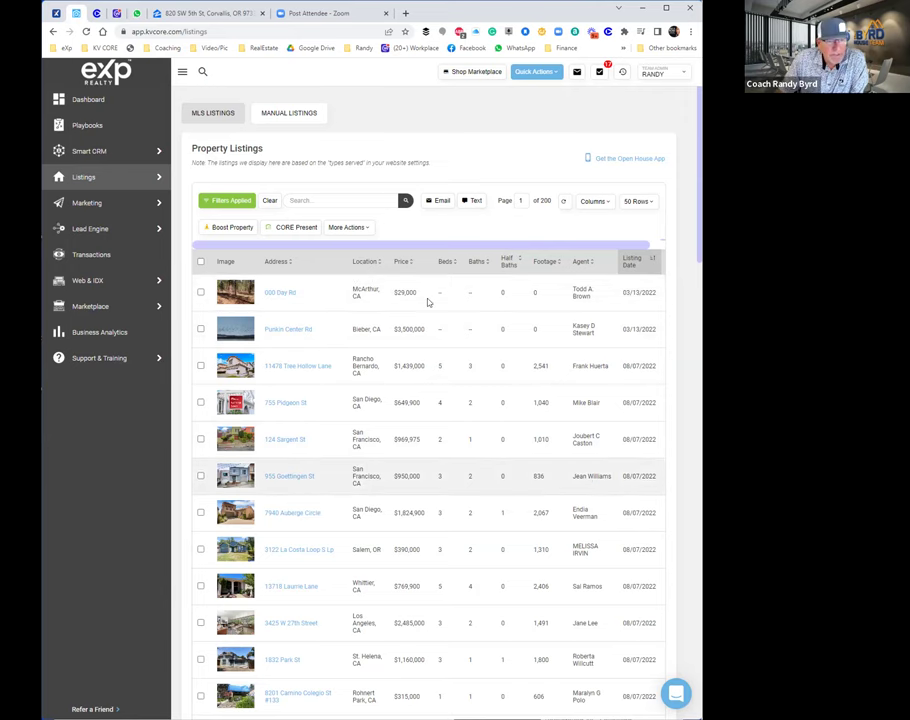
# - Reopen the filters and start entering zip code 96001 as the location
pyautogui.click(217, 202)
pyautogui.click(251, 343)
pyautogui.write('c')
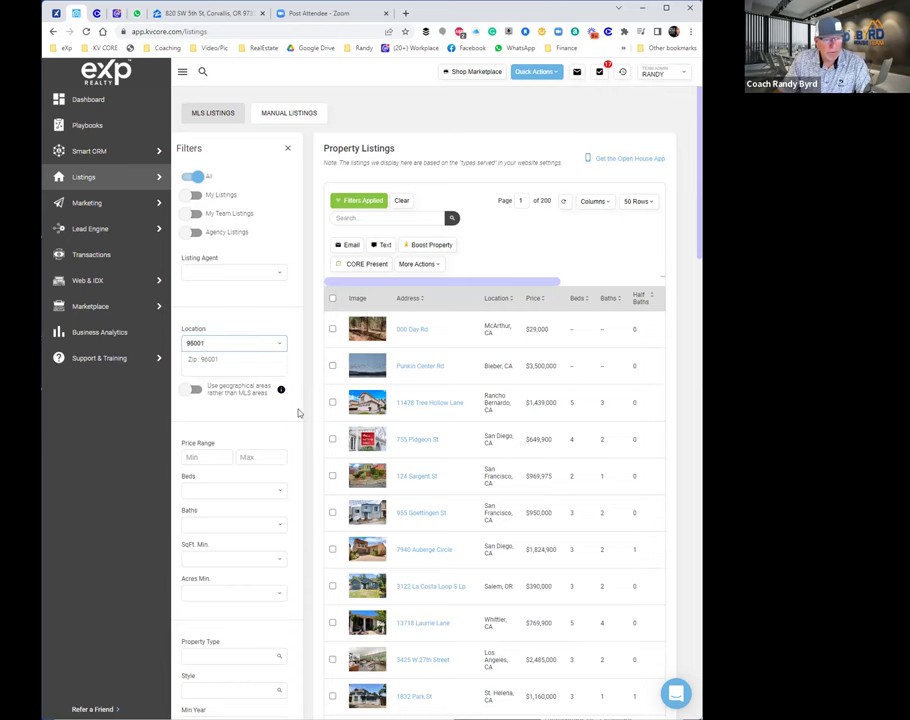
# - Apply the current listing filters
pyautogui.scroll(-2, 299, 412)
pyautogui.scroll(-6, 293, 451)
pyautogui.click(242, 463)
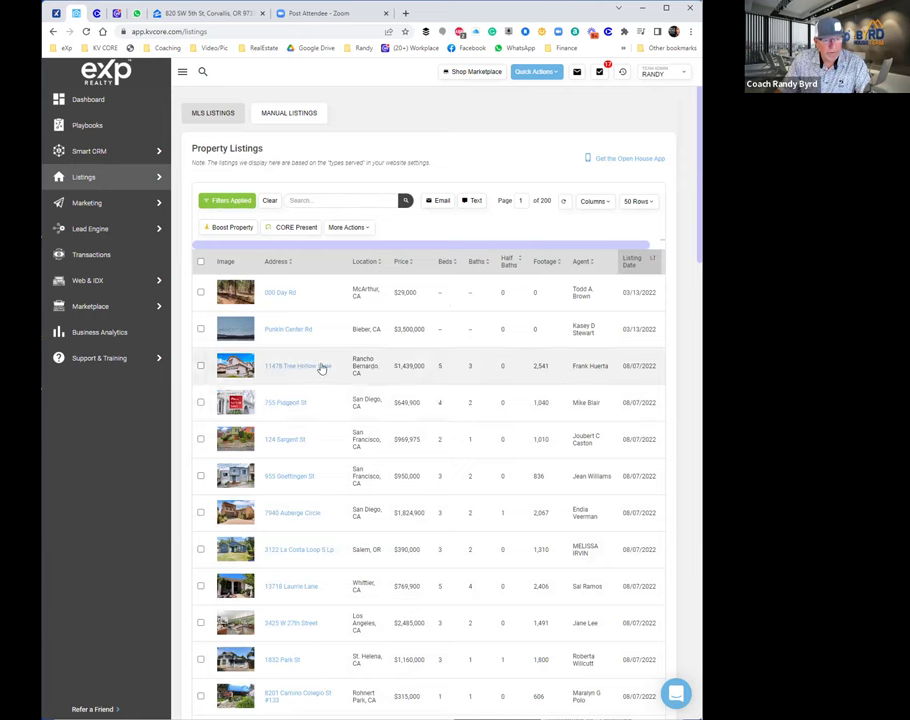
# - Reopen the filters and replace the 96001 zip code with Redding in Location
pyautogui.click(215, 200)
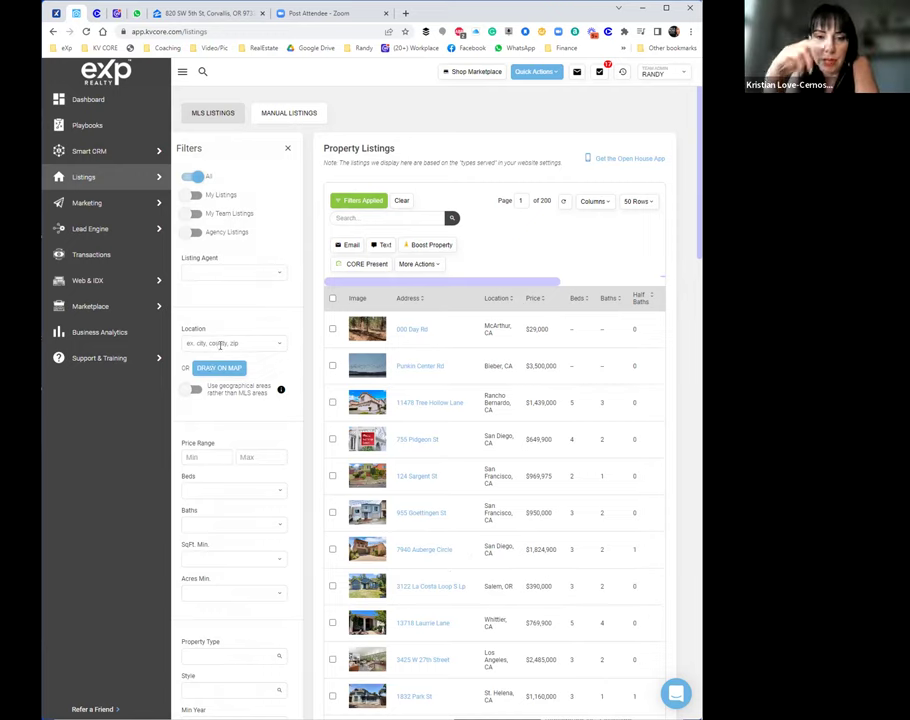
pyautogui.click(225, 344)
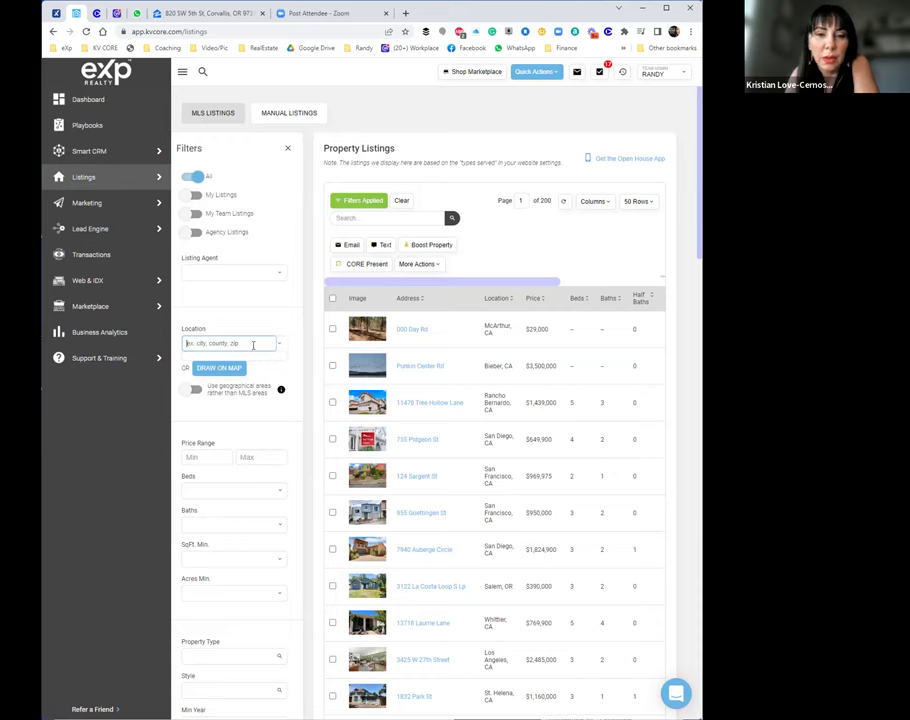
pyautogui.write('c')
pyautogui.write('600')
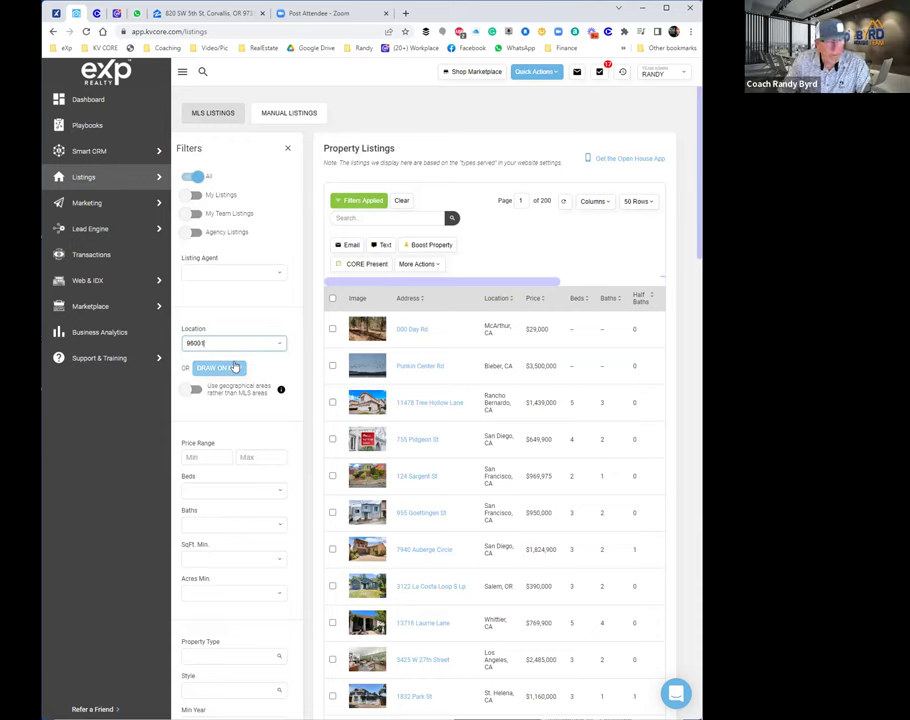
pyautogui.write('1')
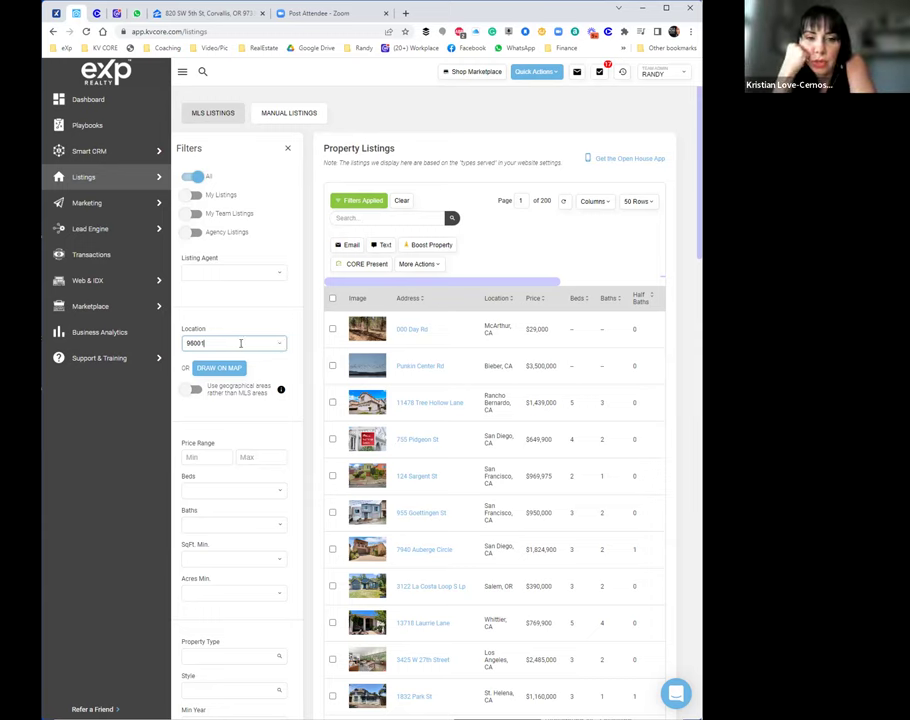
pyautogui.hotkey('ctrl', 'a')
pyautogui.write('R')
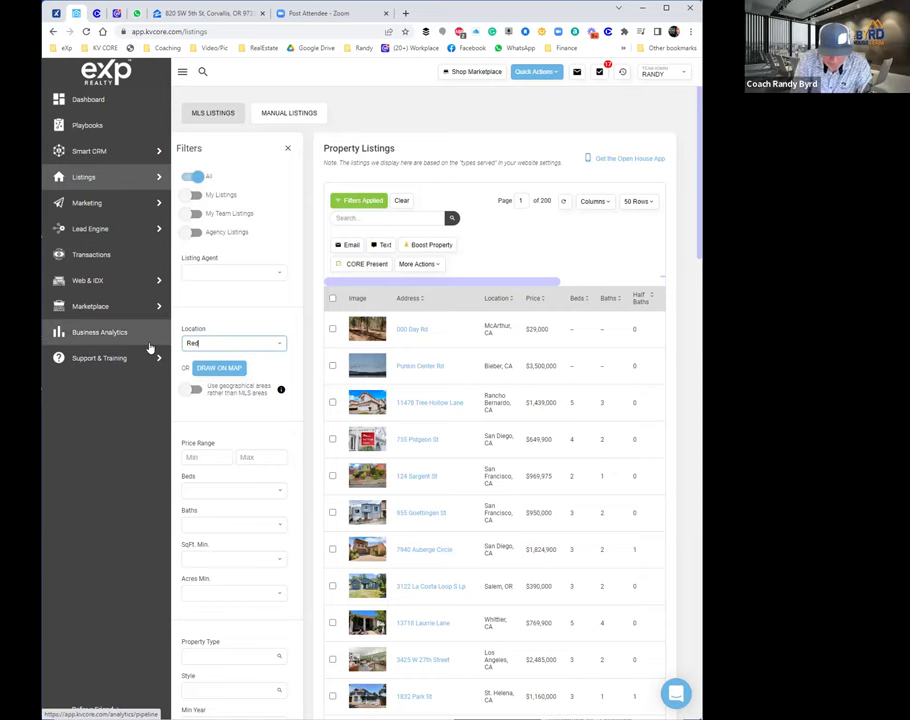
pyautogui.write('edding')
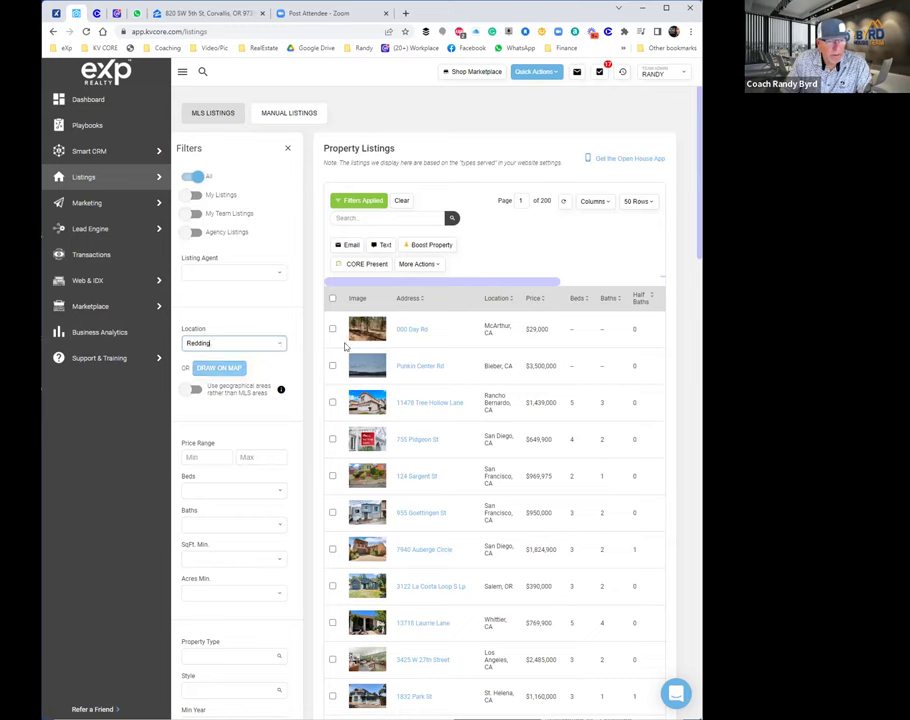
pyautogui.click(219, 368)
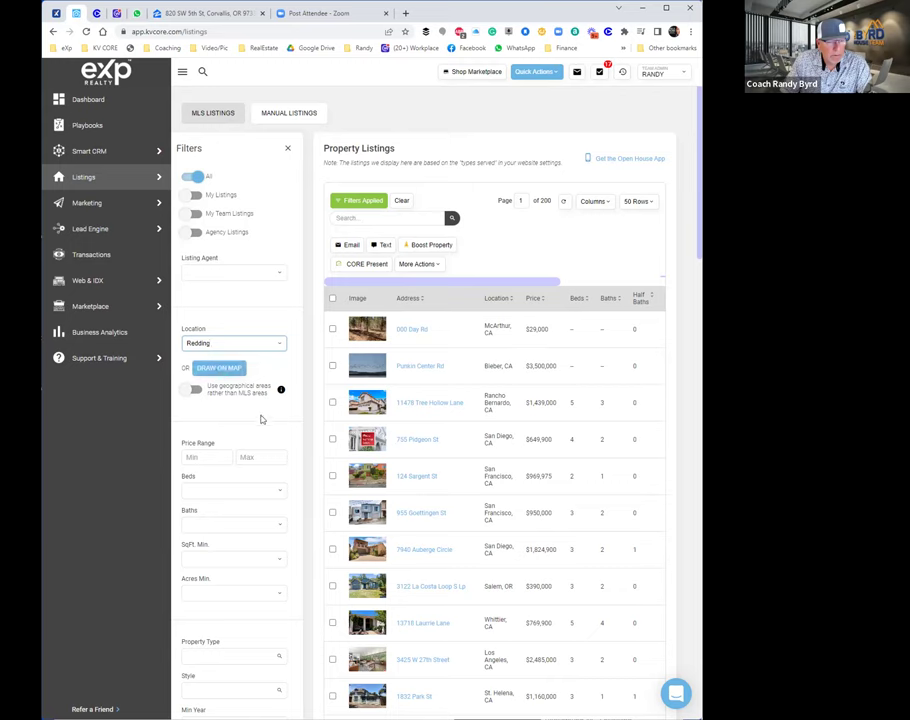
# - Switch to geographical areas and set the location to 'County: Shasta, CA'
pyautogui.click(192, 389)
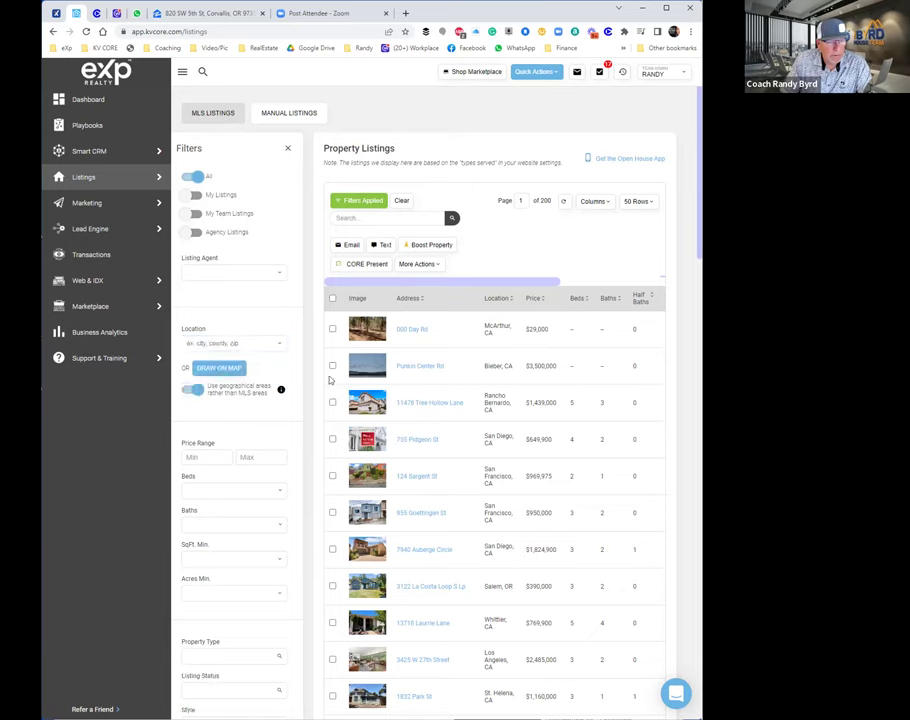
pyautogui.click(264, 342)
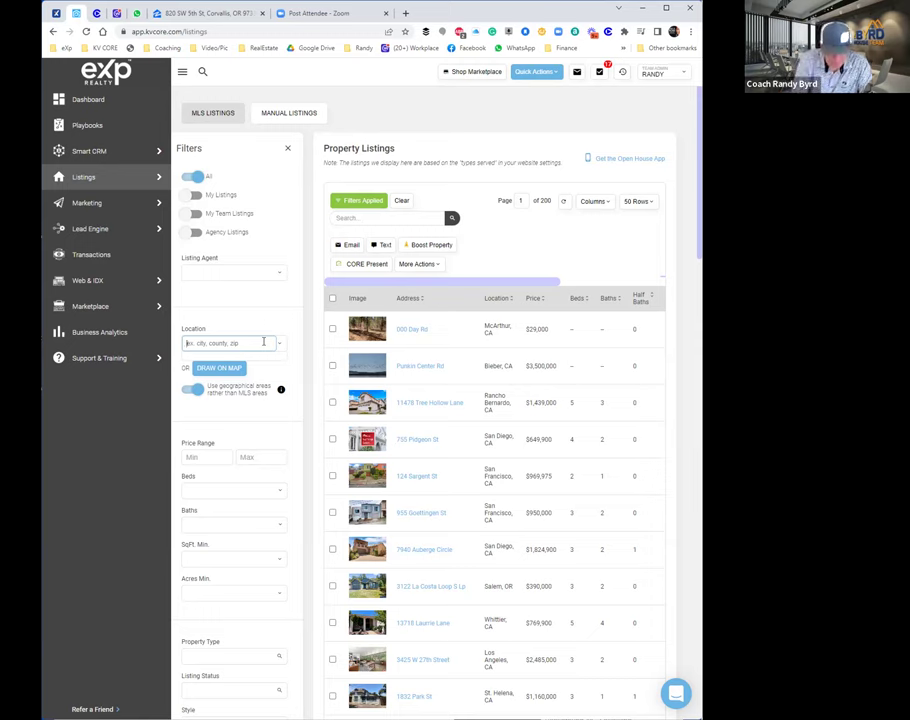
pyautogui.write('shasta')
pyautogui.doubleClick(262, 342)
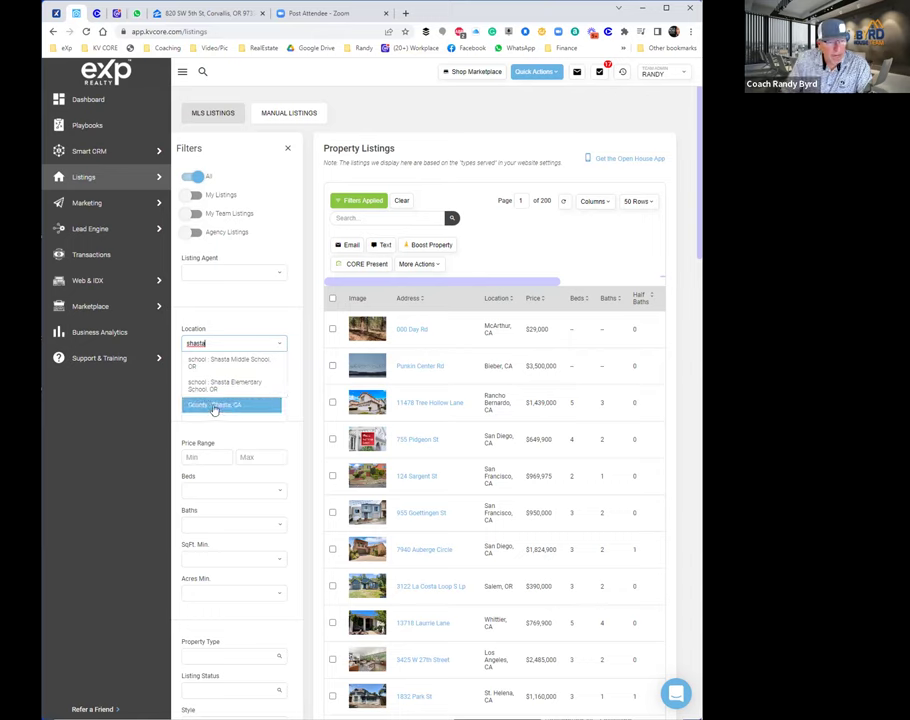
pyautogui.click(213, 406)
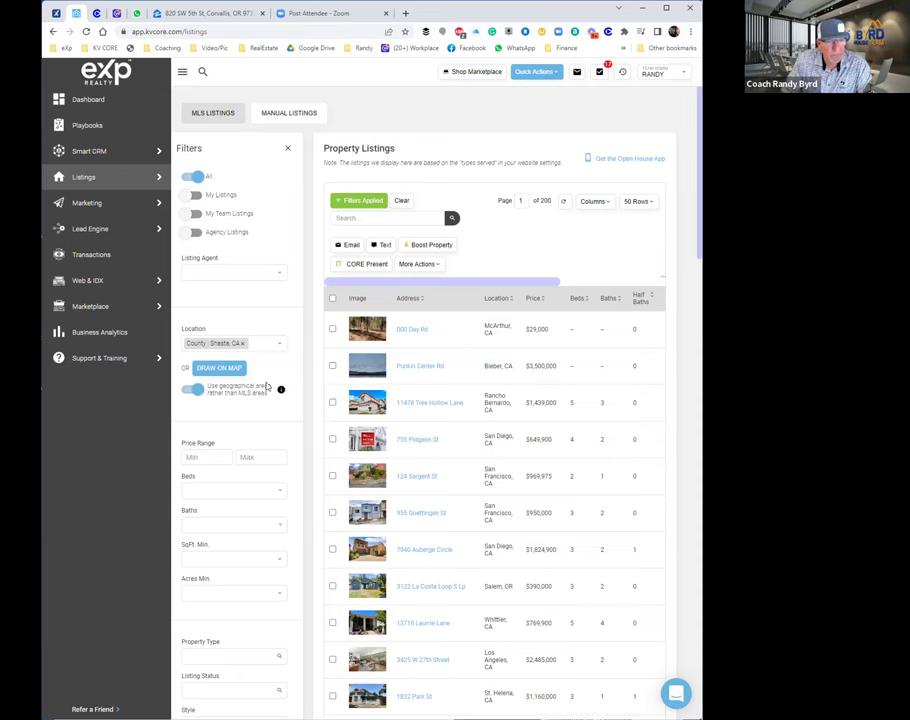
pyautogui.scroll(-1, 263, 505)
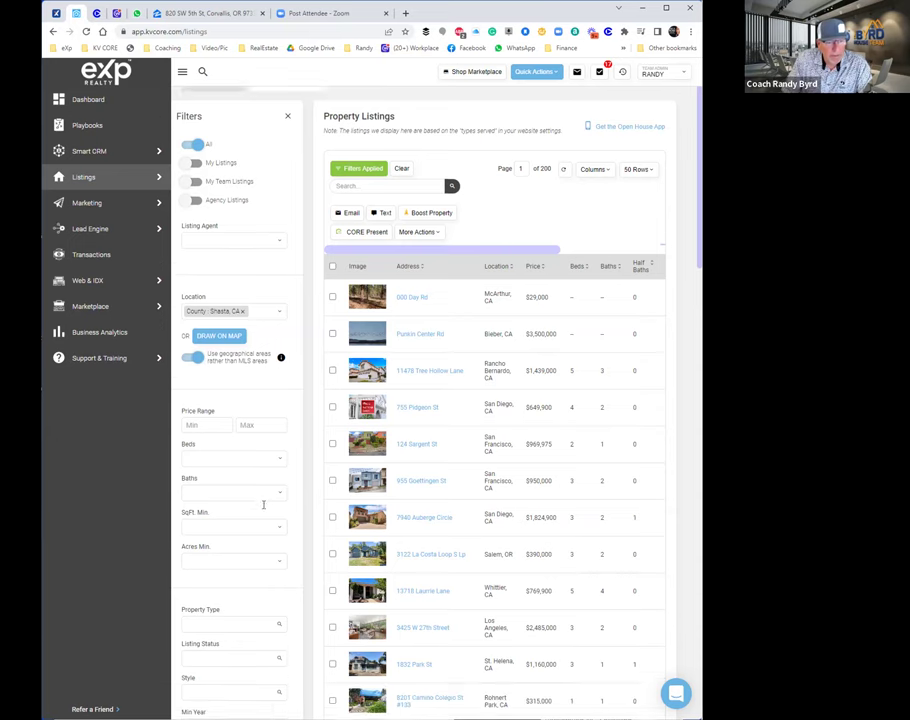
pyautogui.scroll(-2, 276, 540)
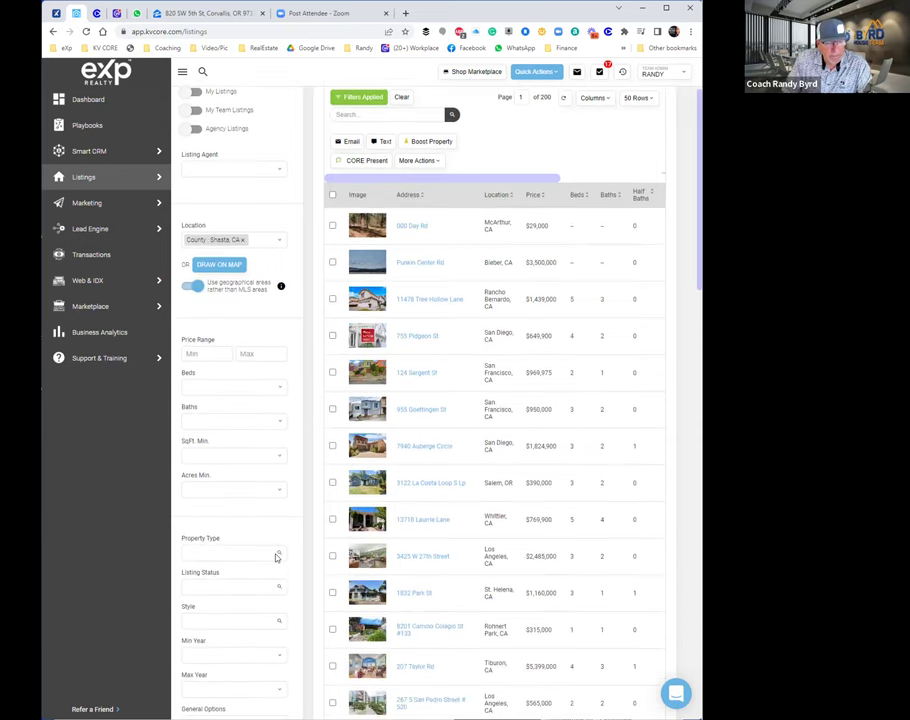
# - Apply the Shasta County location filter to the listings
pyautogui.scroll(-5, 290, 572)
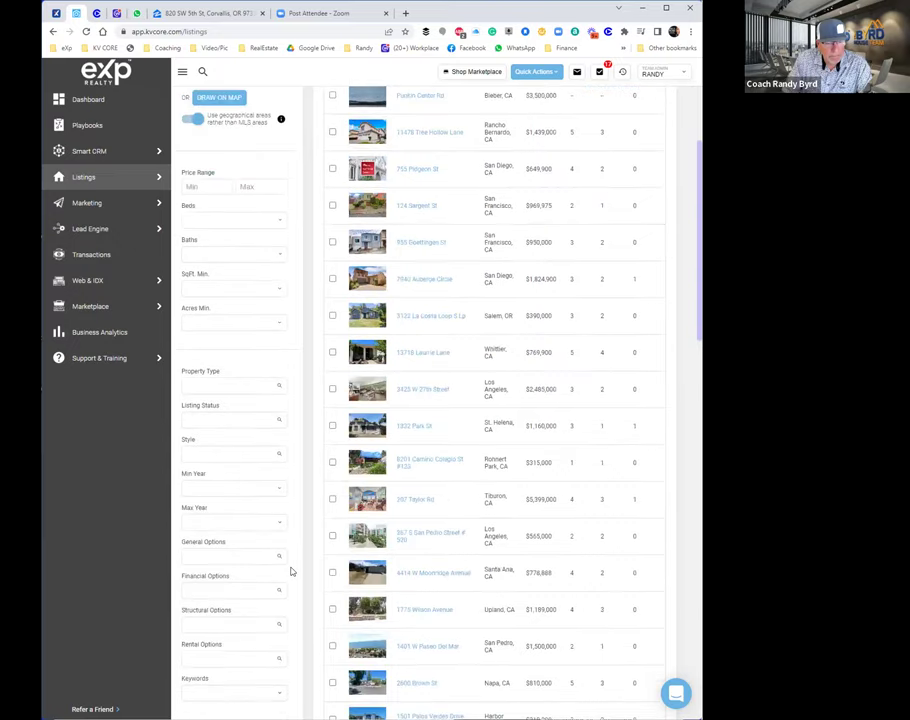
pyautogui.scroll(-4, 288, 576)
pyautogui.click(248, 599)
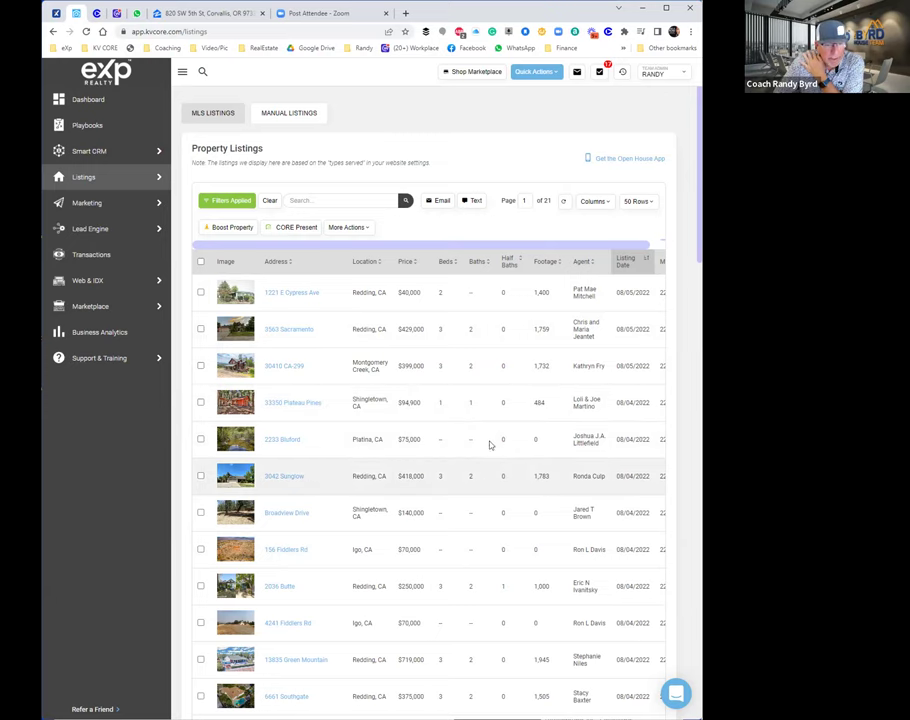
pyautogui.click(283, 479)
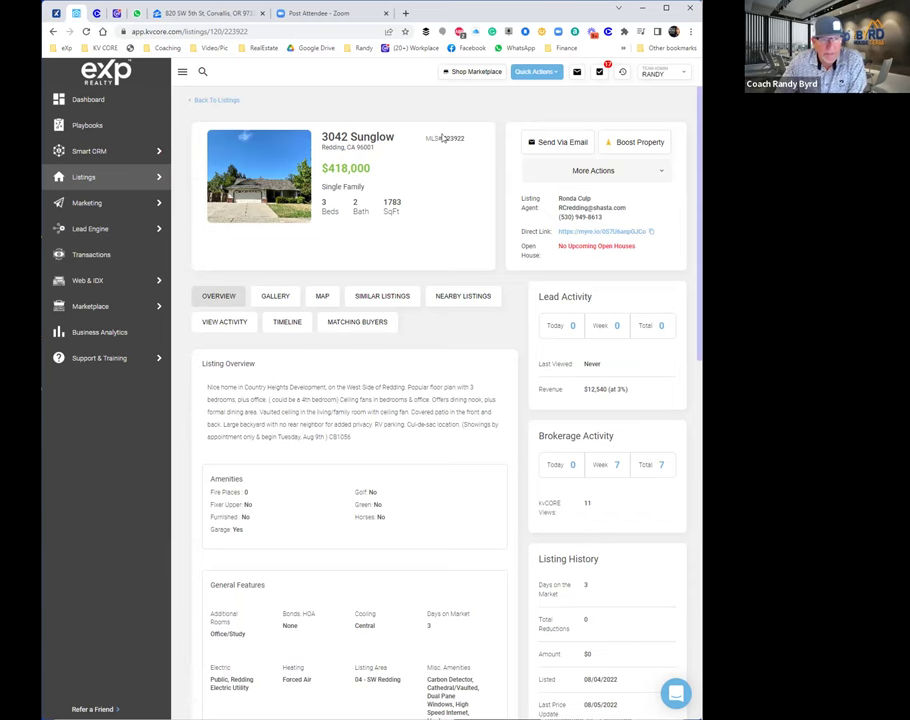
pyautogui.click(215, 102)
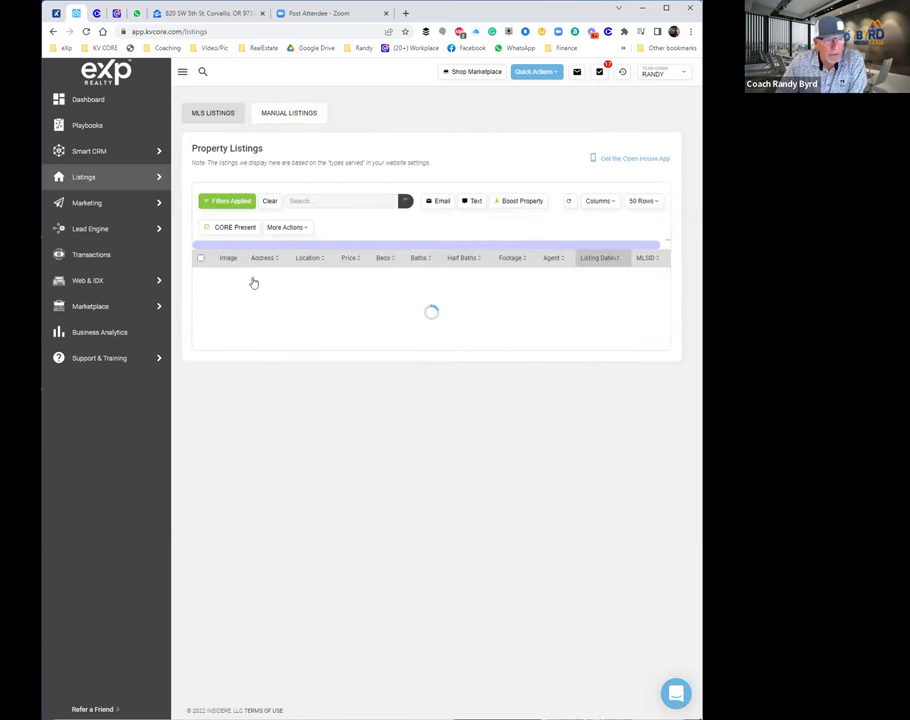
pyautogui.click(225, 201)
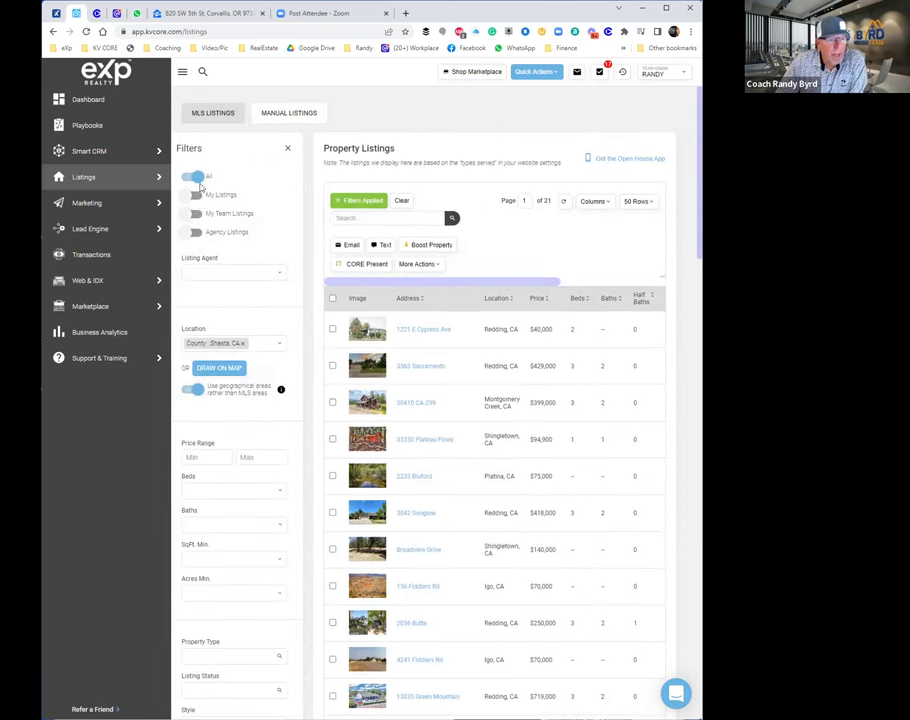
# - Switch the filter from all listings to agency listings only and apply it
pyautogui.click(199, 177)
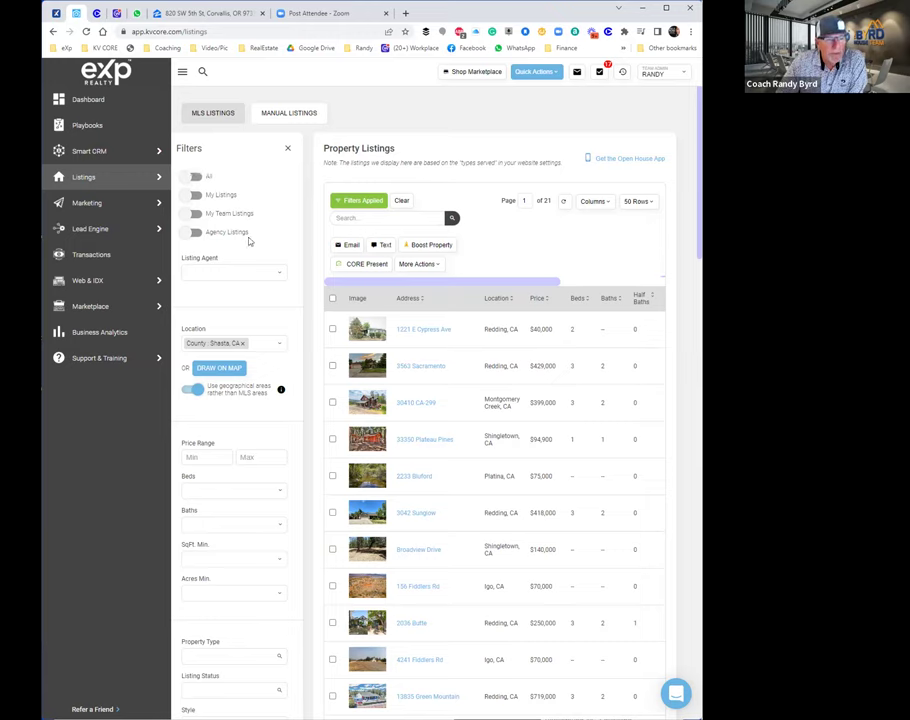
pyautogui.click(194, 232)
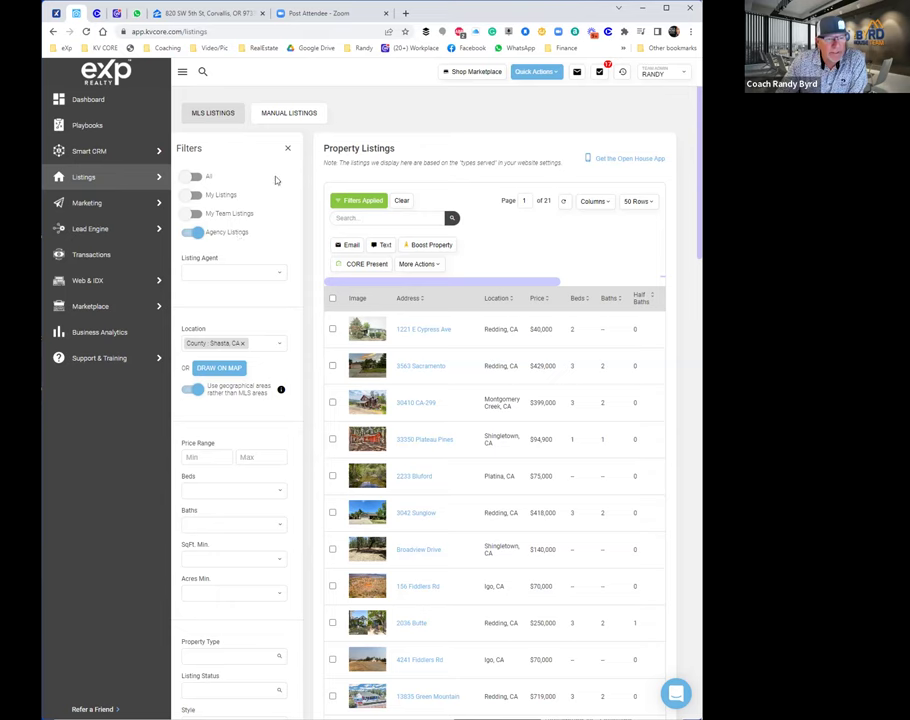
pyautogui.scroll(-1, 292, 460)
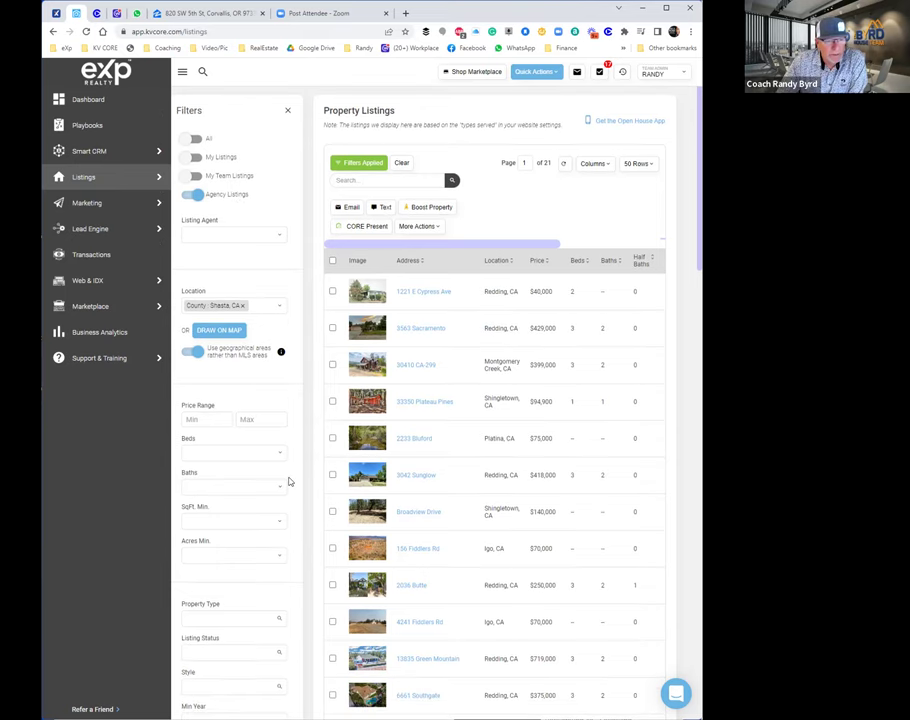
pyautogui.scroll(-5, 282, 495)
pyautogui.click(238, 545)
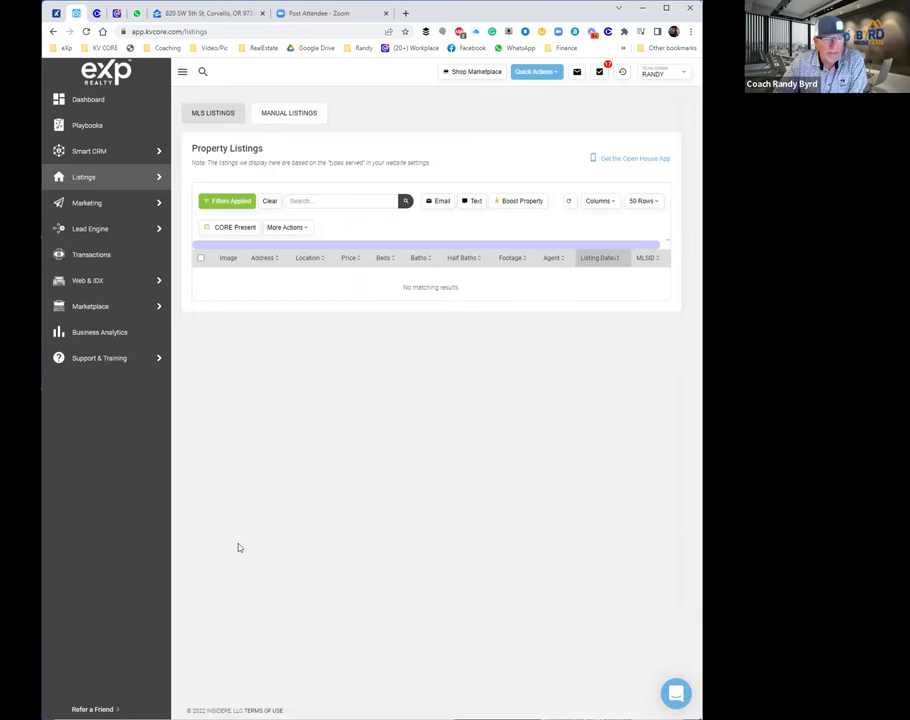
# - Clear the Shasta County location and open the Polygon Map Search on the United States
pyautogui.click(227, 200)
pyautogui.click(242, 345)
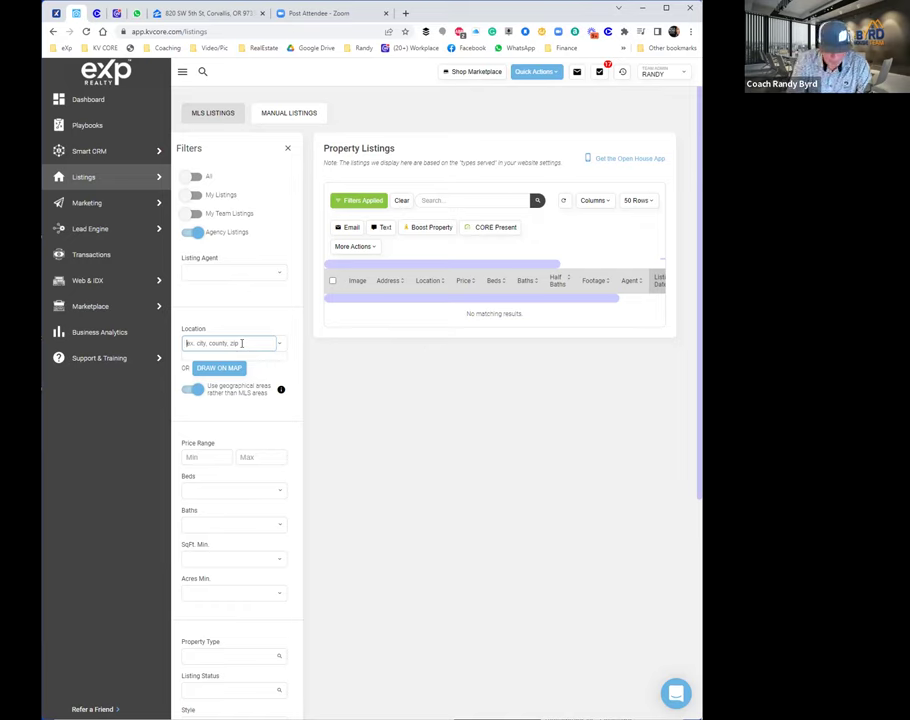
pyautogui.write('9has')
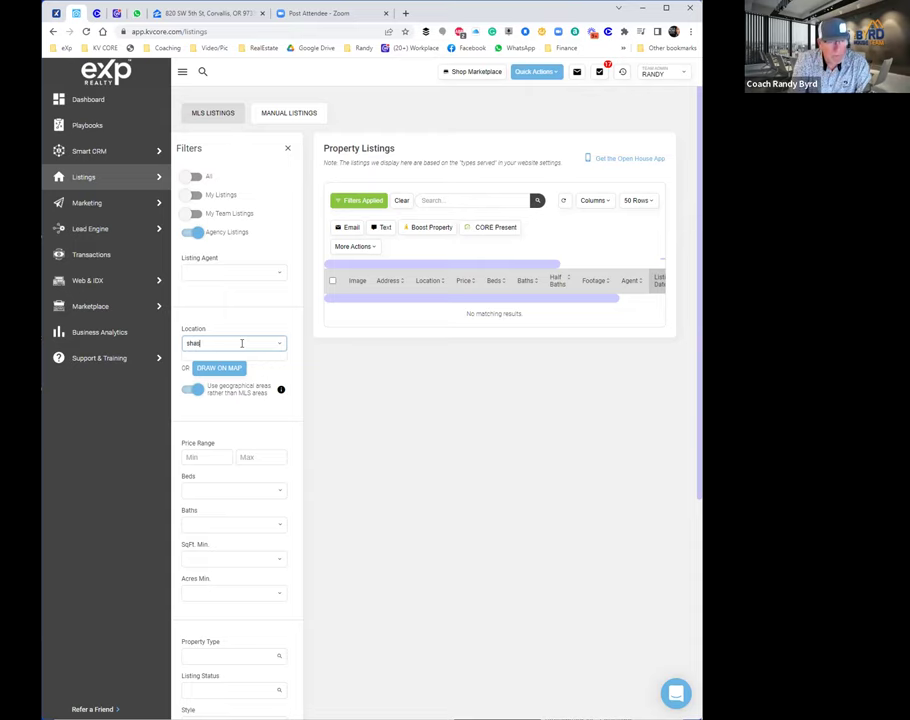
pyautogui.write('ta')
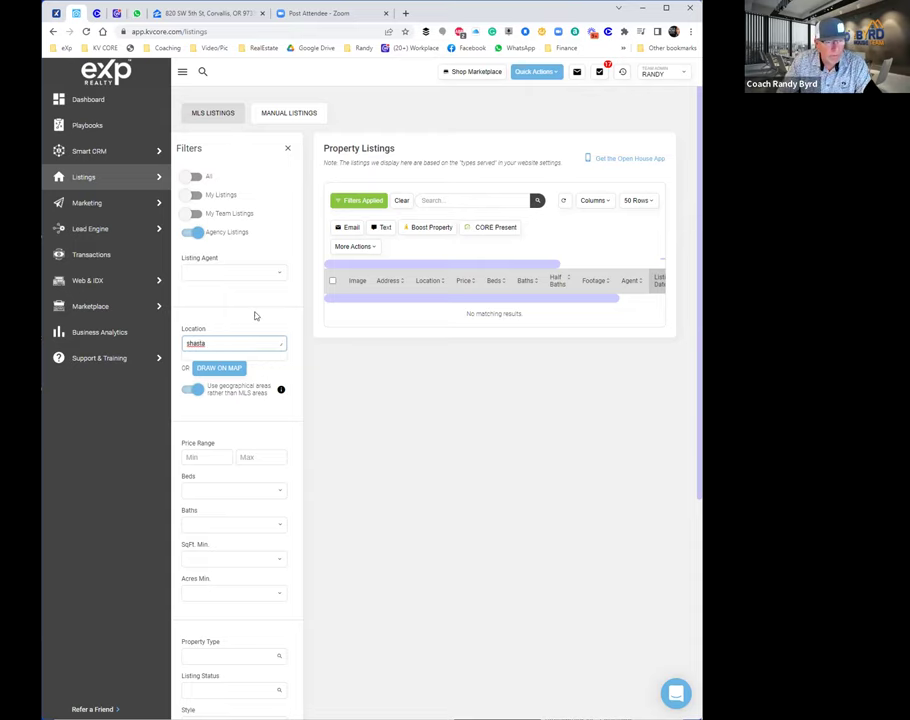
pyautogui.scroll(-1, 229, 405)
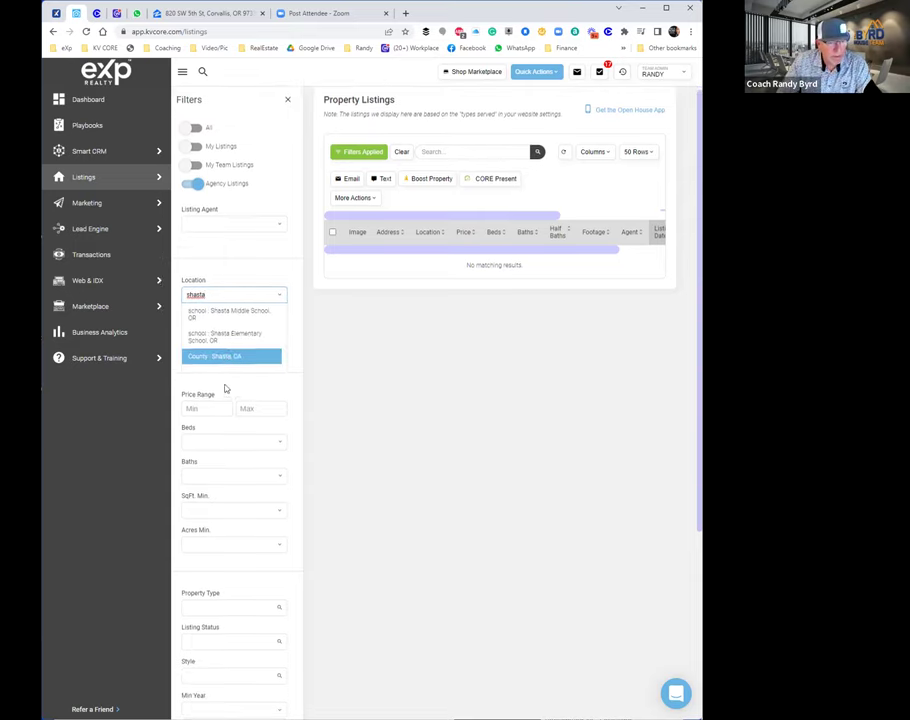
pyautogui.scroll(-1, 232, 362)
pyautogui.moveTo(208, 241); pyautogui.dragTo(176, 244)
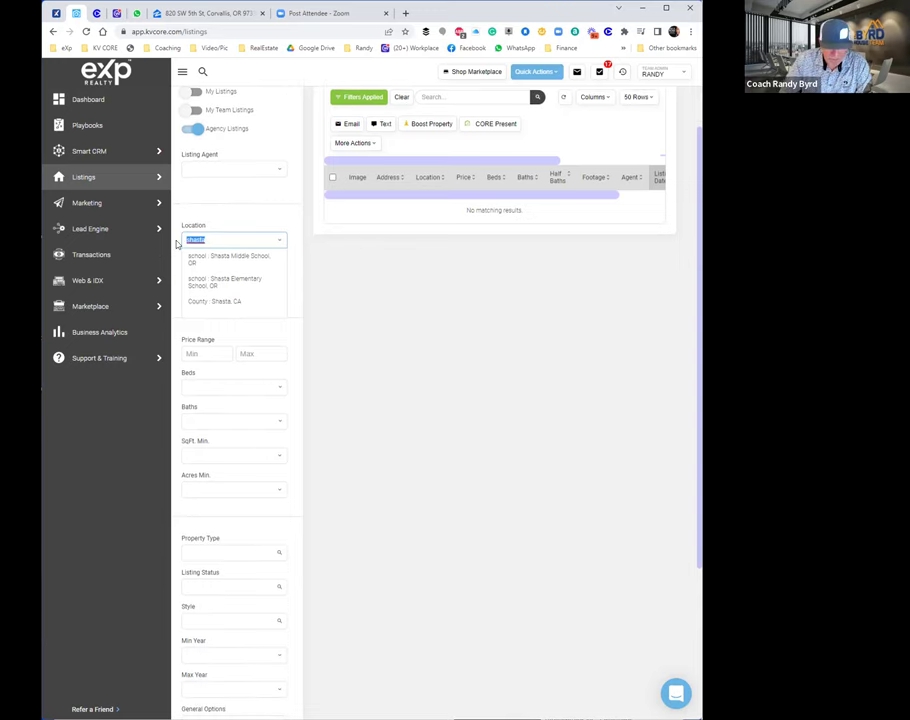
pyautogui.write('redding')
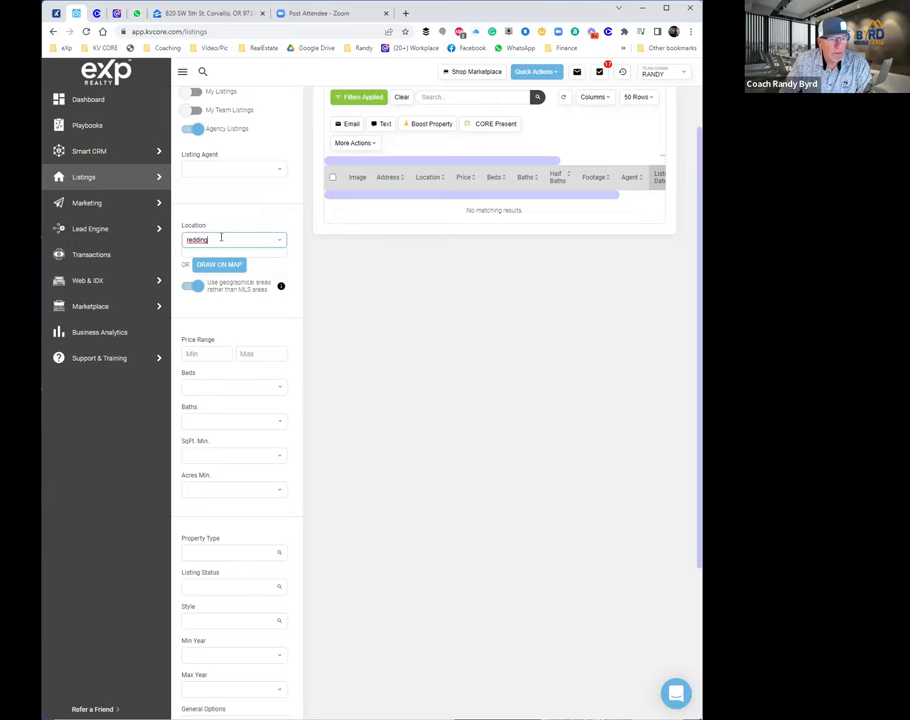
pyautogui.click(193, 287)
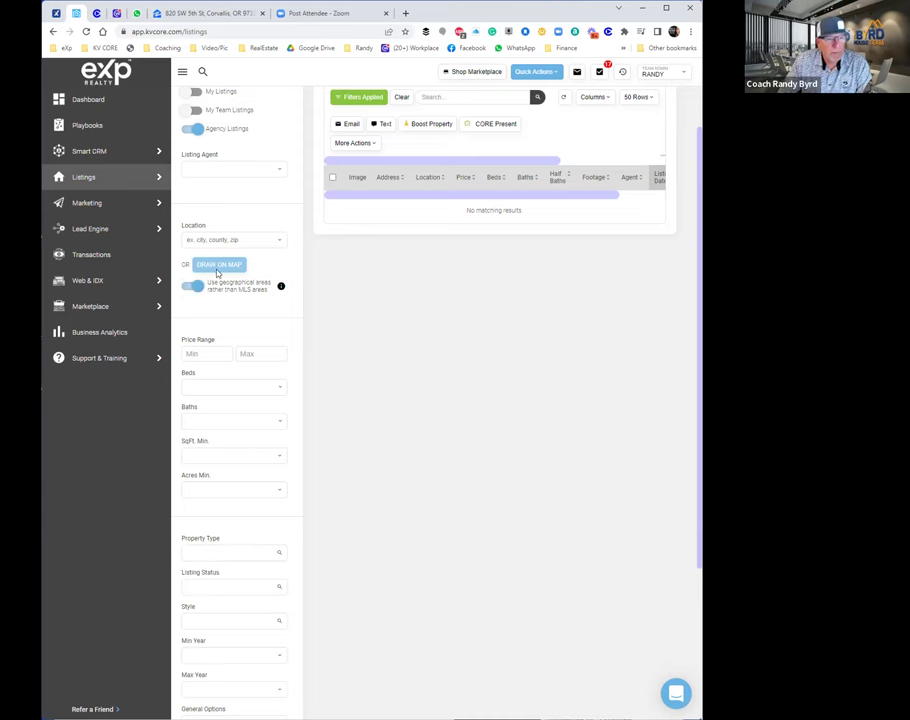
pyautogui.click(220, 266)
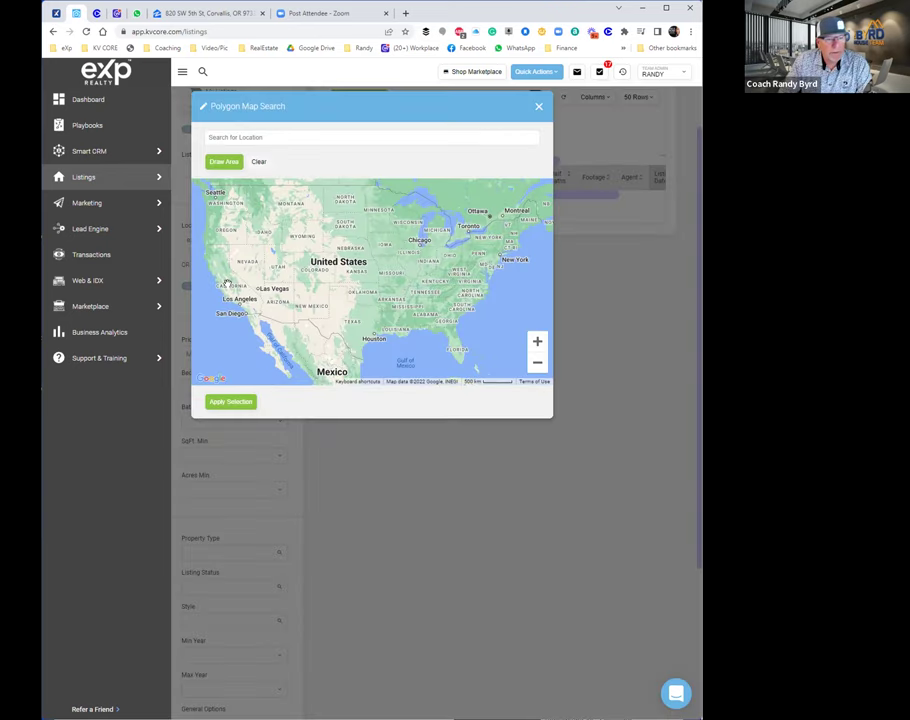
pyautogui.click(537, 342)
# - Draw a search polygon around Santa Rosa in Northern California and apply the selection
pyautogui.click(538, 343)
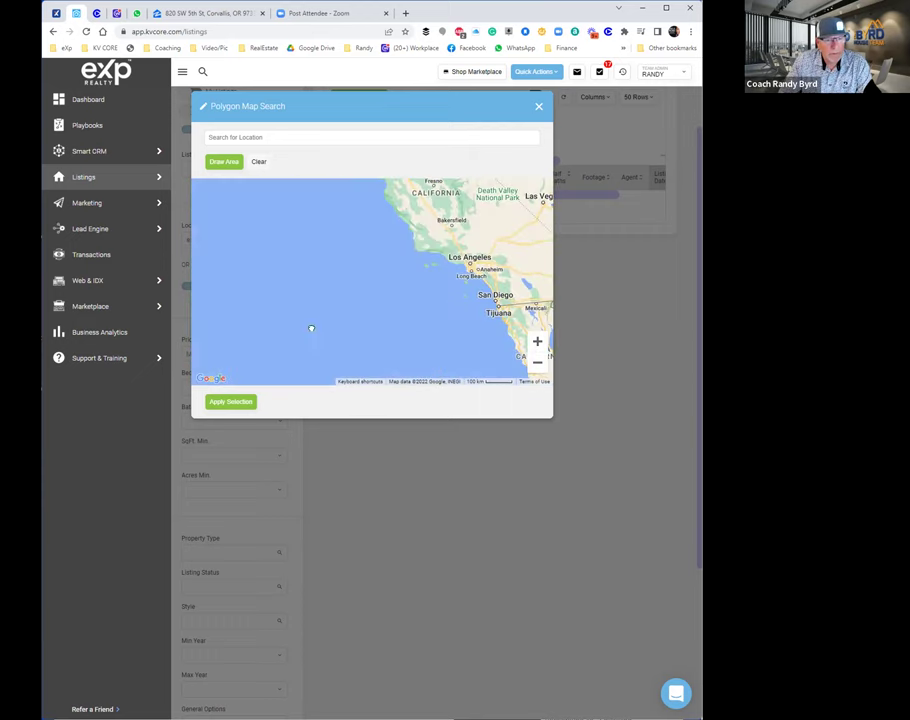
pyautogui.moveTo(311, 327); pyautogui.dragTo(558, 381)
pyautogui.click(537, 342)
pyautogui.moveTo(327, 131); pyautogui.dragTo(404, 323)
pyautogui.click(538, 342)
pyautogui.moveTo(250, 370); pyautogui.dragTo(348, 308)
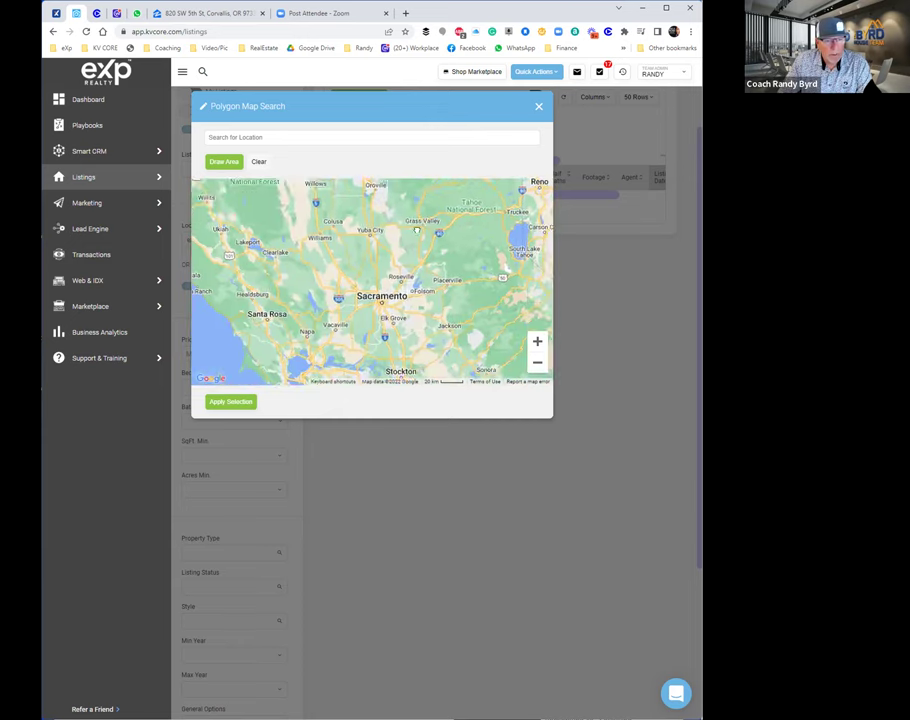
pyautogui.moveTo(278, 332); pyautogui.dragTo(310, 288)
pyautogui.click(223, 162)
pyautogui.moveTo(291, 258)
pyautogui.mouseDown()
pyautogui.moveTo(344, 258)
pyautogui.moveTo(331, 301)
pyautogui.moveTo(303, 259)
pyautogui.mouseUp()
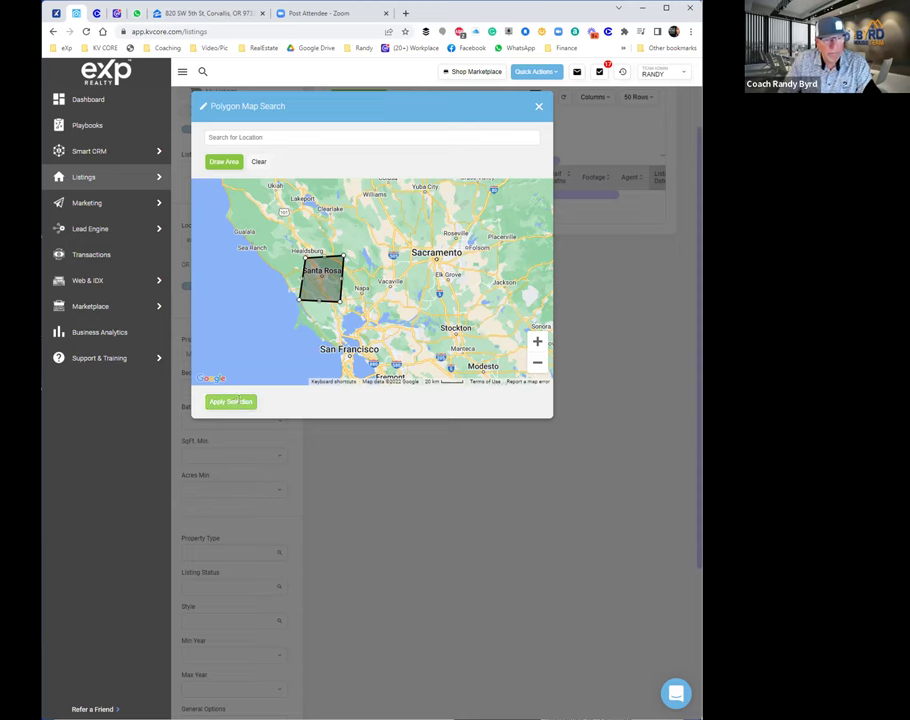
pyautogui.click(231, 401)
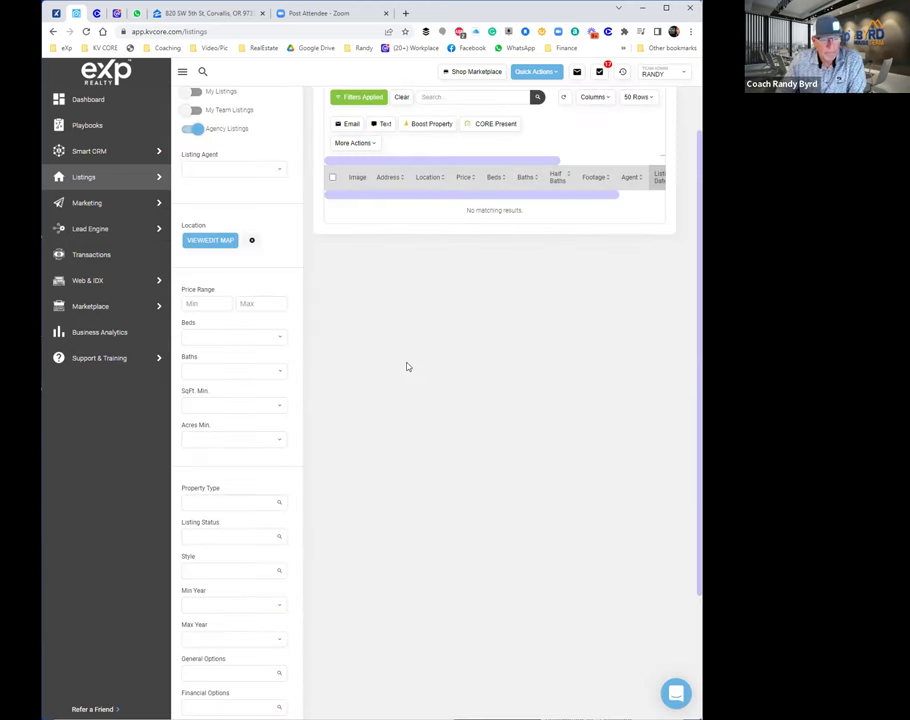
# - Apply the filters to show agency listings in the Santa Rosa area and close the support chat
pyautogui.scroll(2, 423, 379)
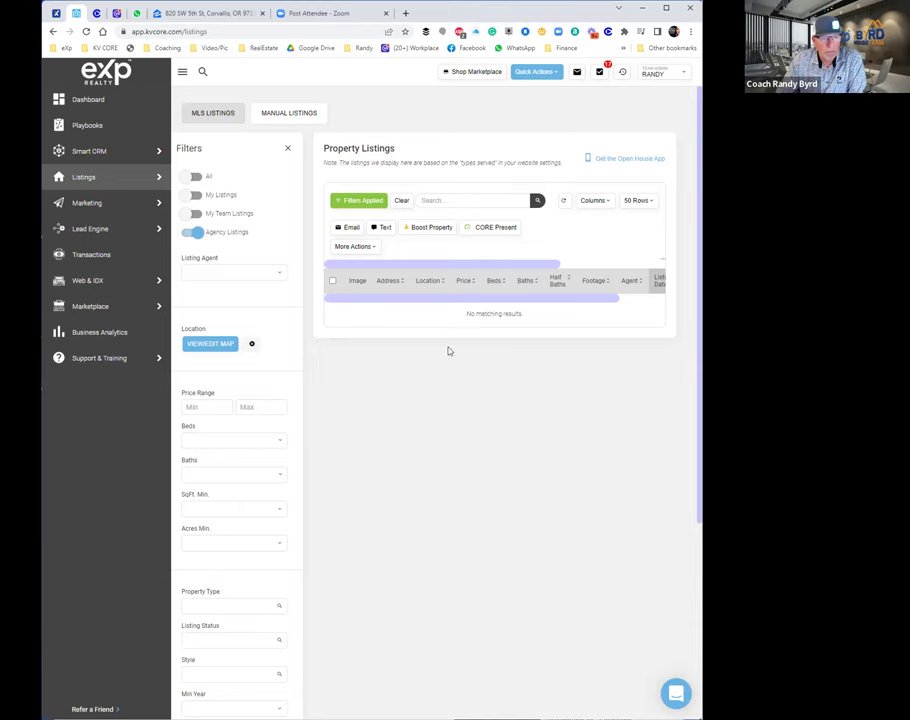
pyautogui.scroll(-5, 290, 528)
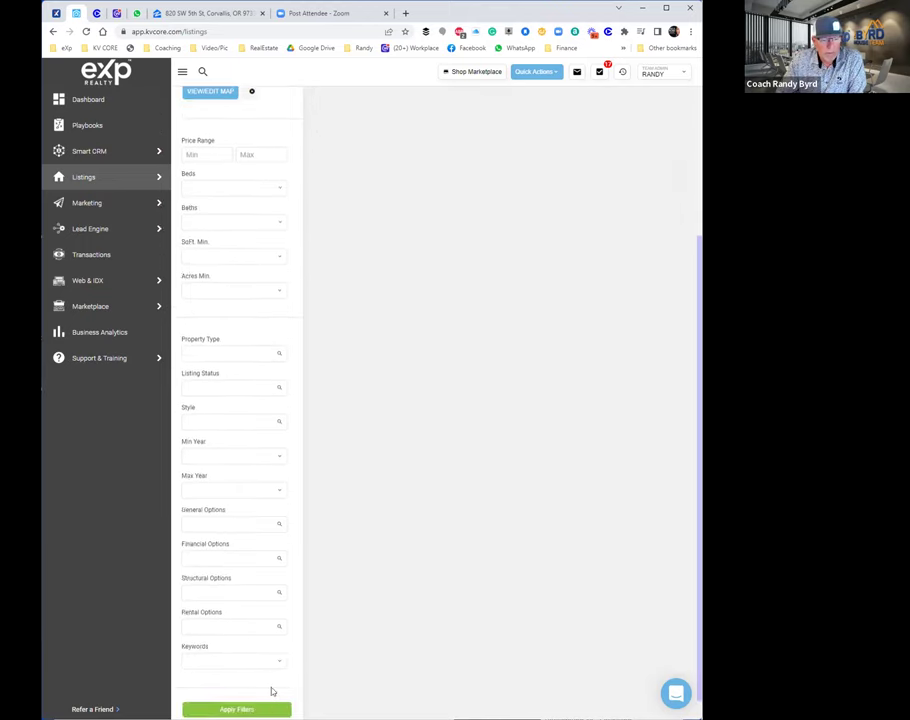
pyautogui.scroll(2, 258, 698)
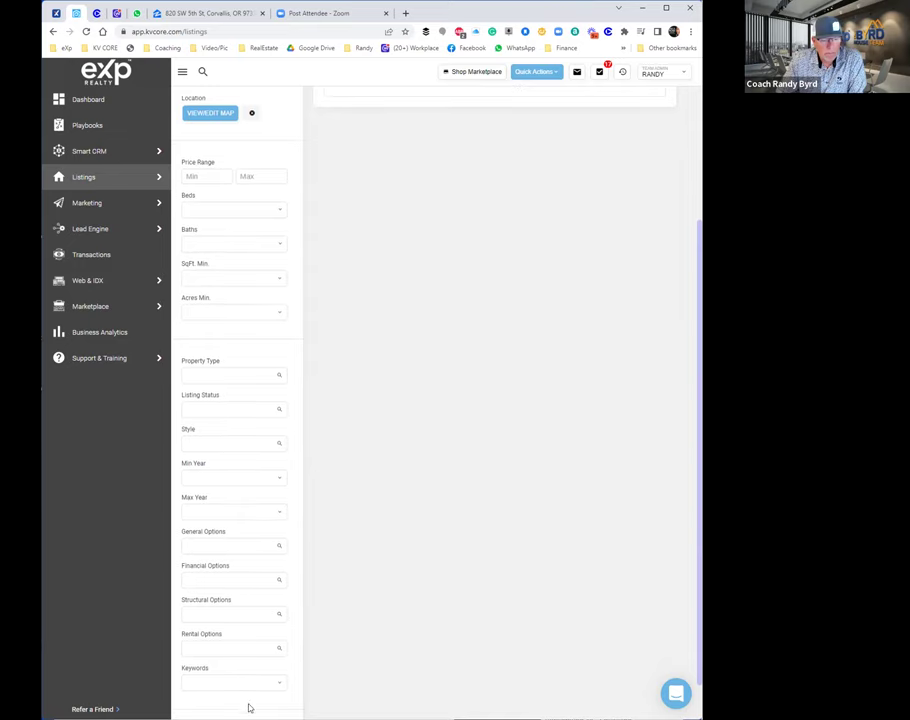
pyautogui.scroll(-1, 262, 698)
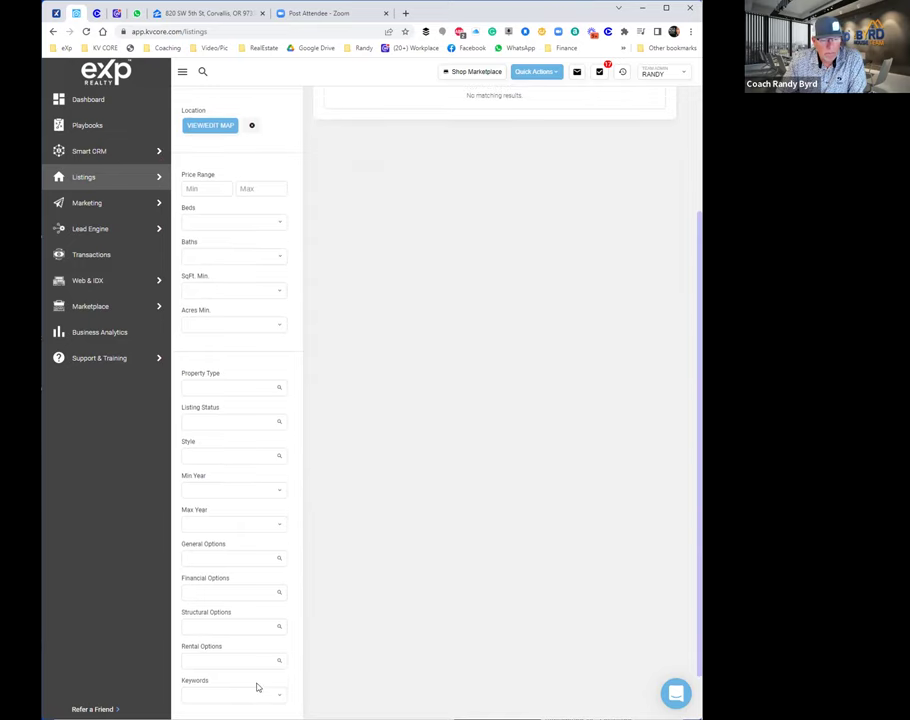
pyautogui.click(260, 688)
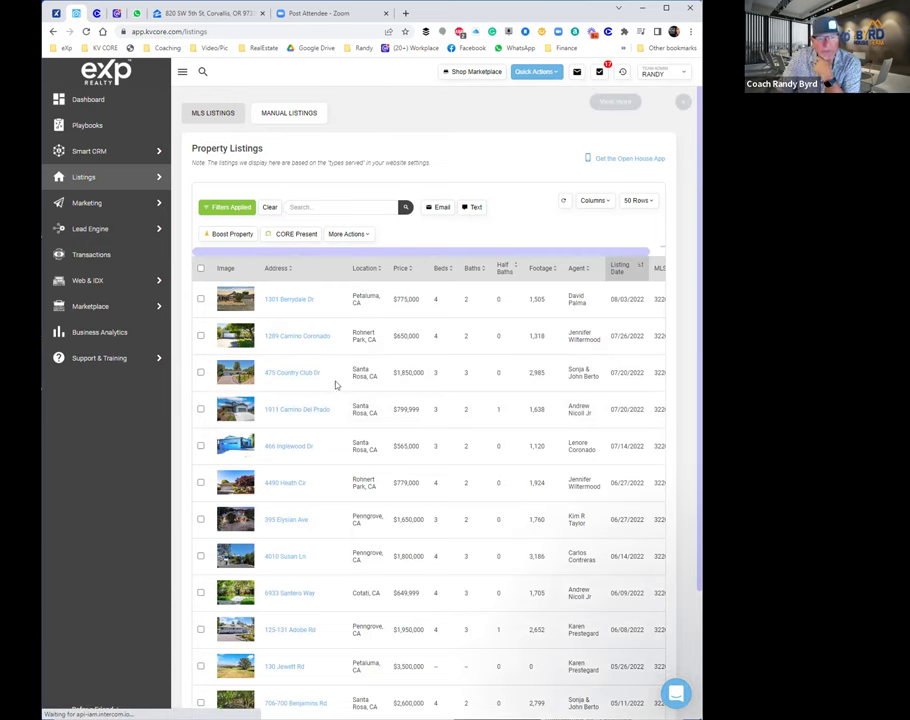
pyautogui.click(685, 72)
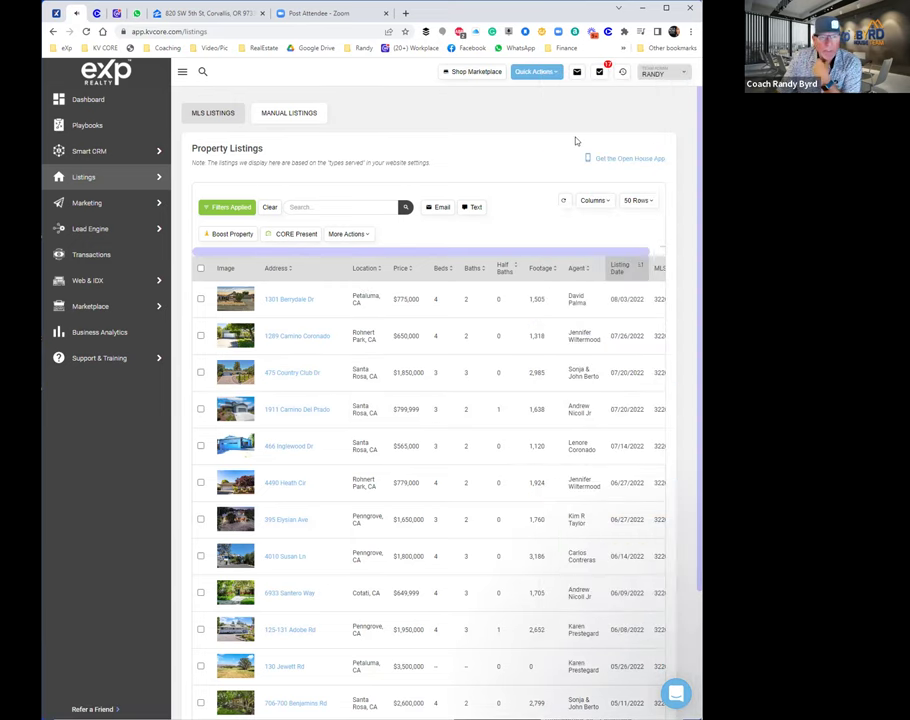
pyautogui.click(296, 300)
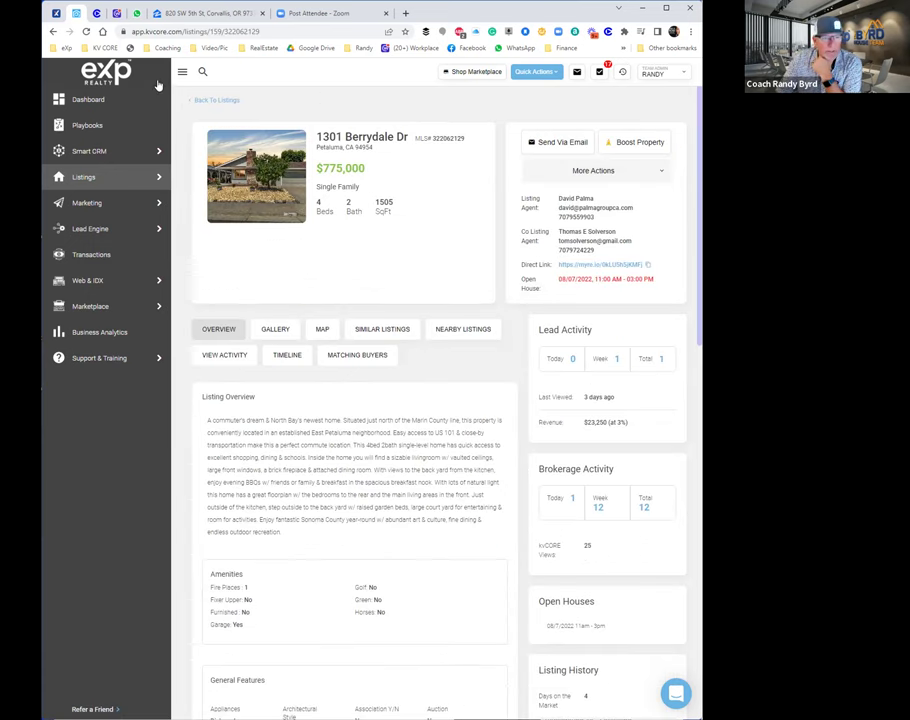
pyautogui.click(217, 100)
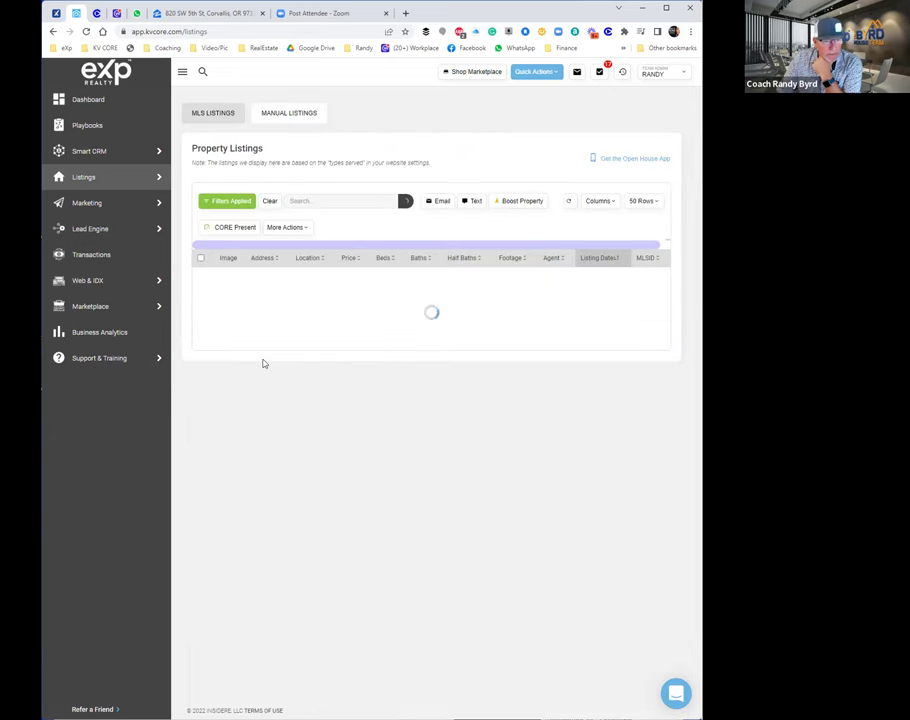
pyautogui.click(299, 339)
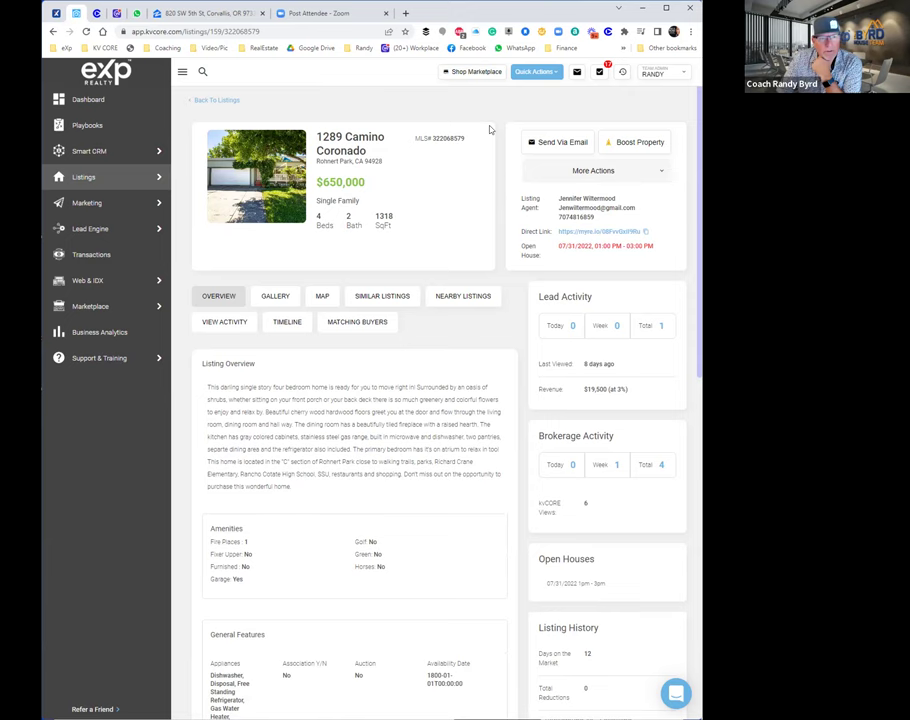
pyautogui.click(211, 101)
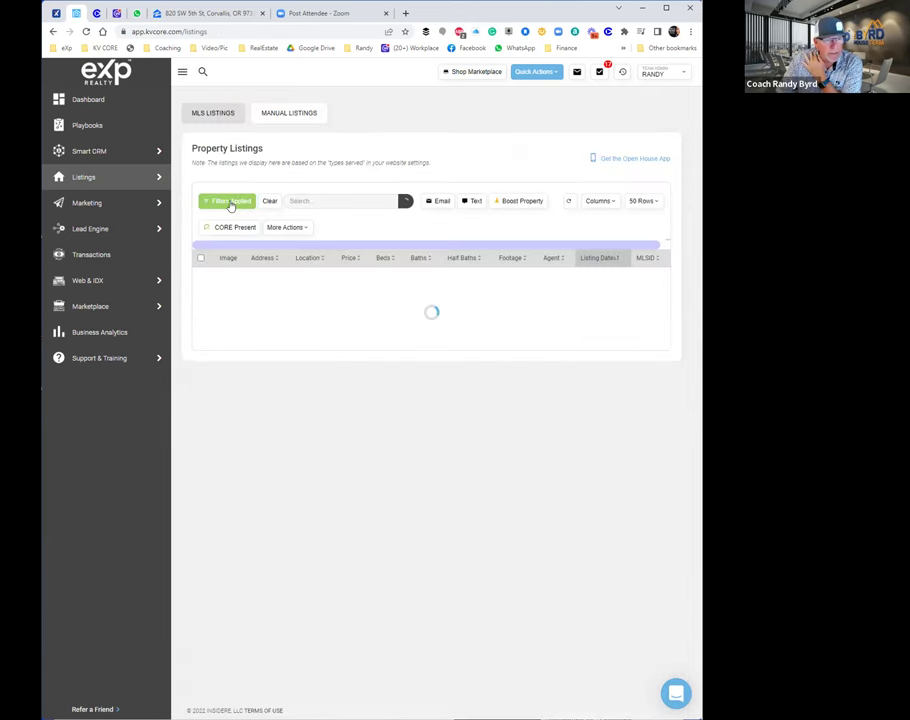
pyautogui.click(230, 204)
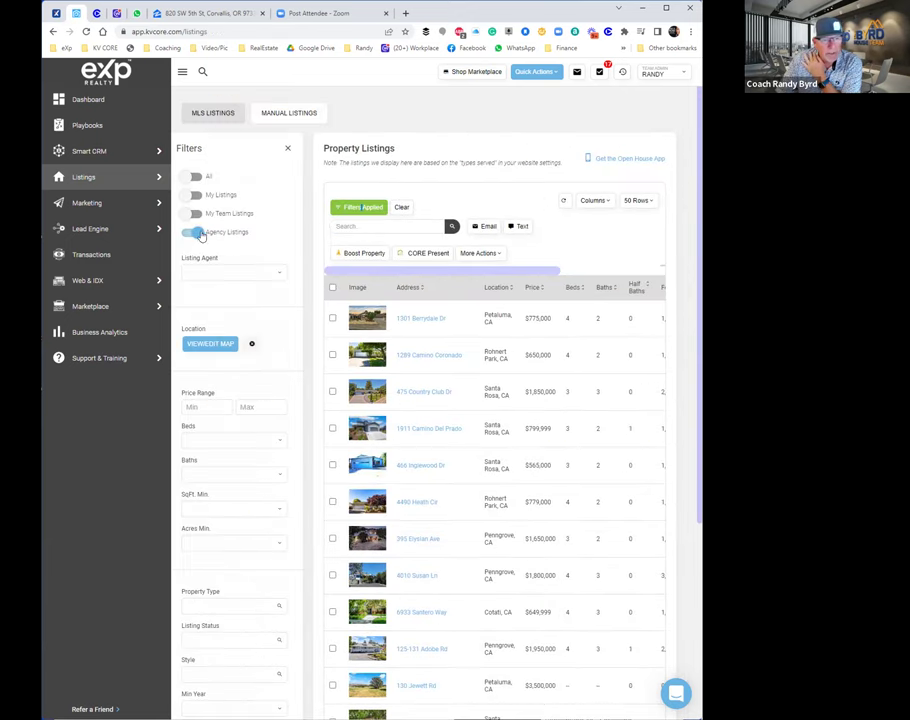
# - Enable Agency Listings with the searched agent as Listing Agent and apply the filters
pyautogui.click(195, 233)
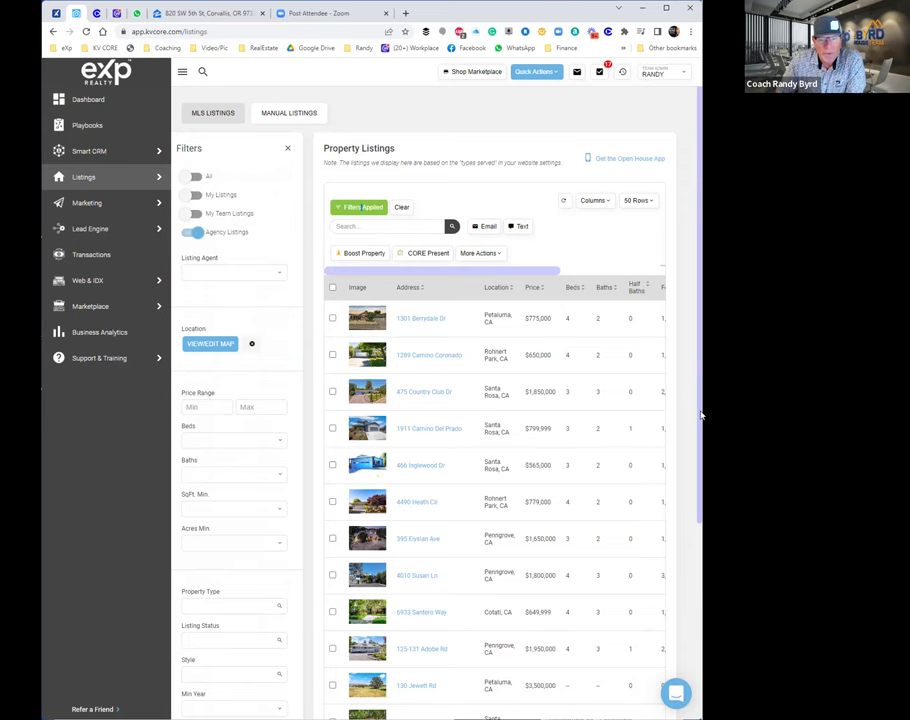
pyautogui.click(280, 273)
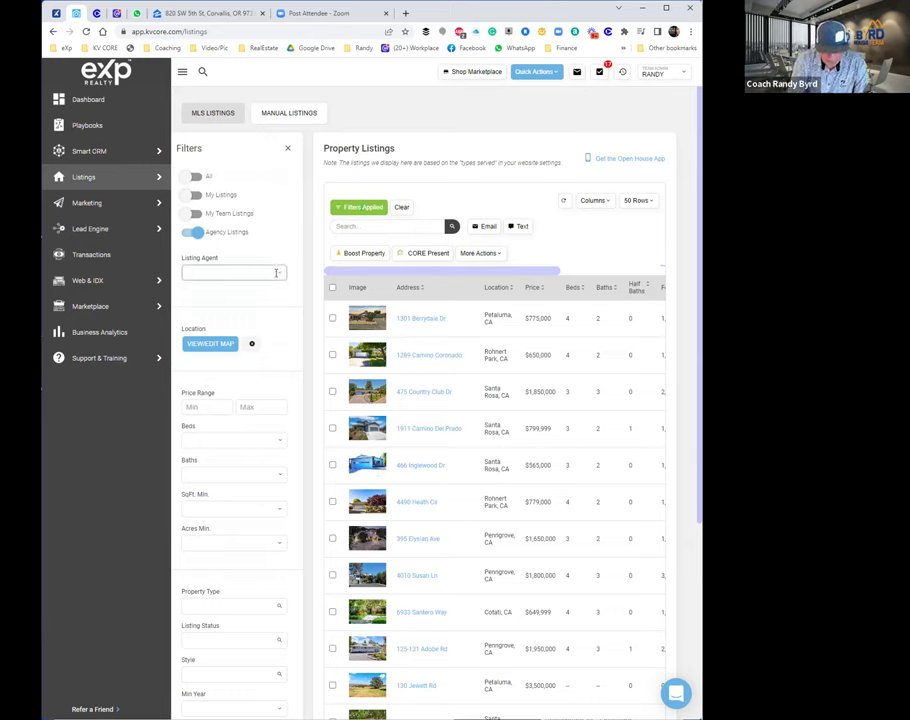
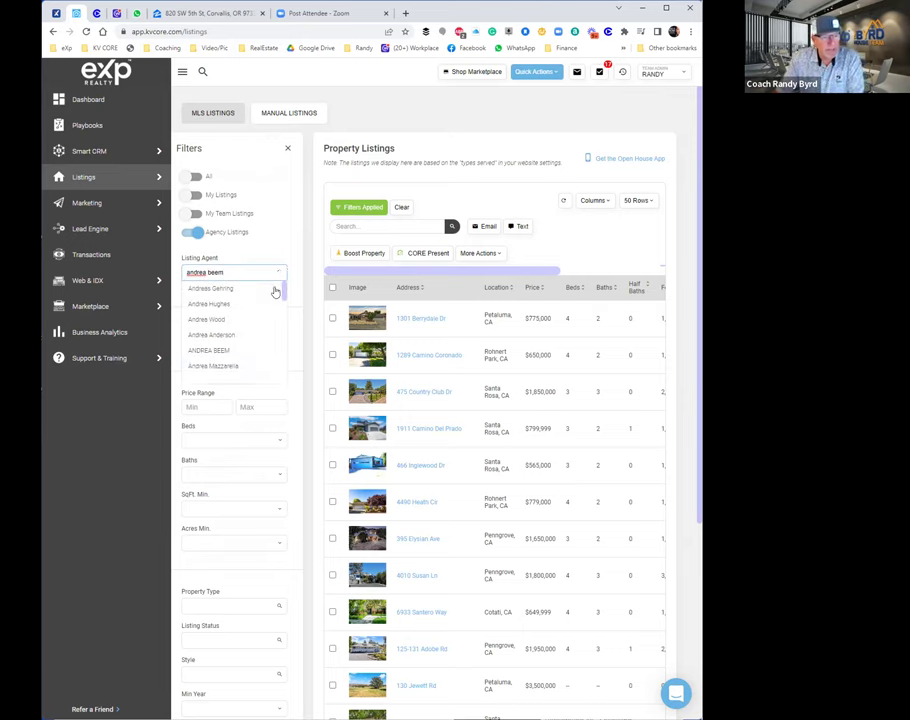
pyautogui.click(224, 289)
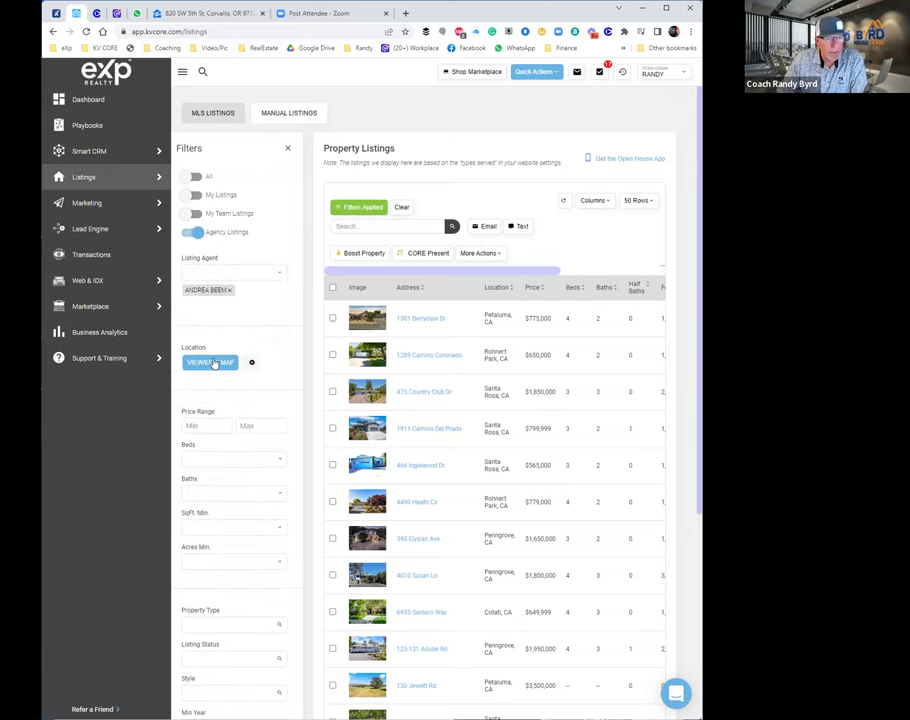
pyautogui.scroll(-5, 300, 560)
pyautogui.scroll(1, 301, 636)
pyautogui.scroll(-2, 260, 670)
pyautogui.click(238, 684)
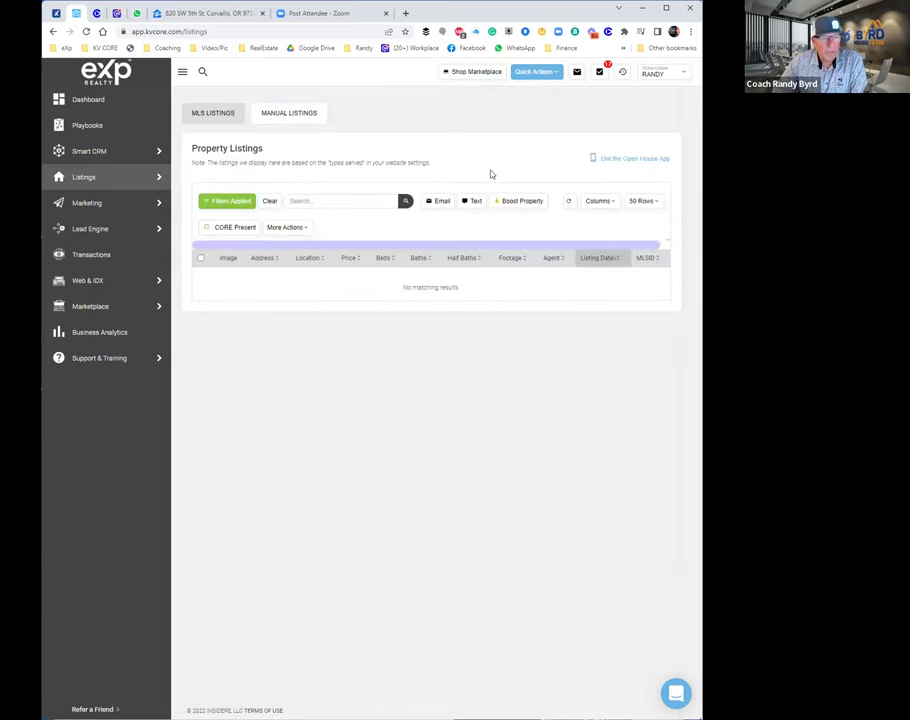
pyautogui.click(226, 201)
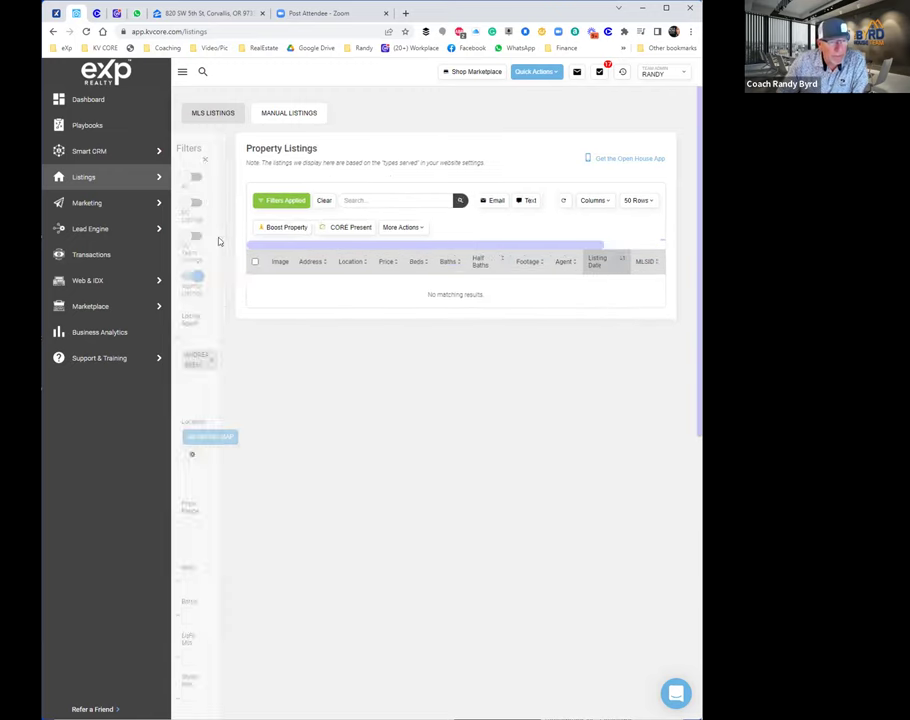
pyautogui.scroll(-3, 281, 378)
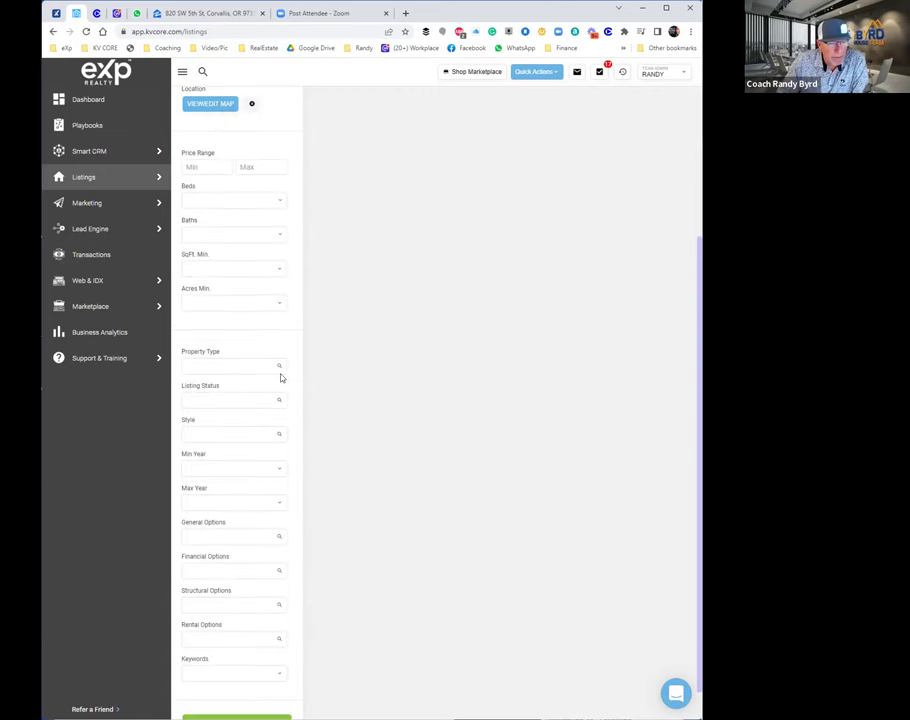
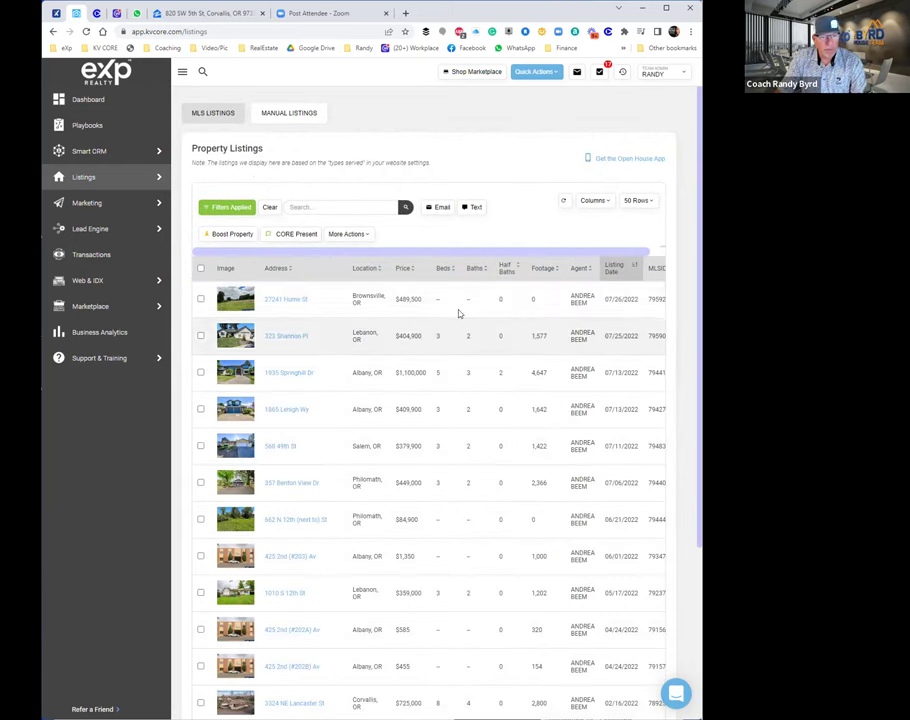
pyautogui.click(292, 373)
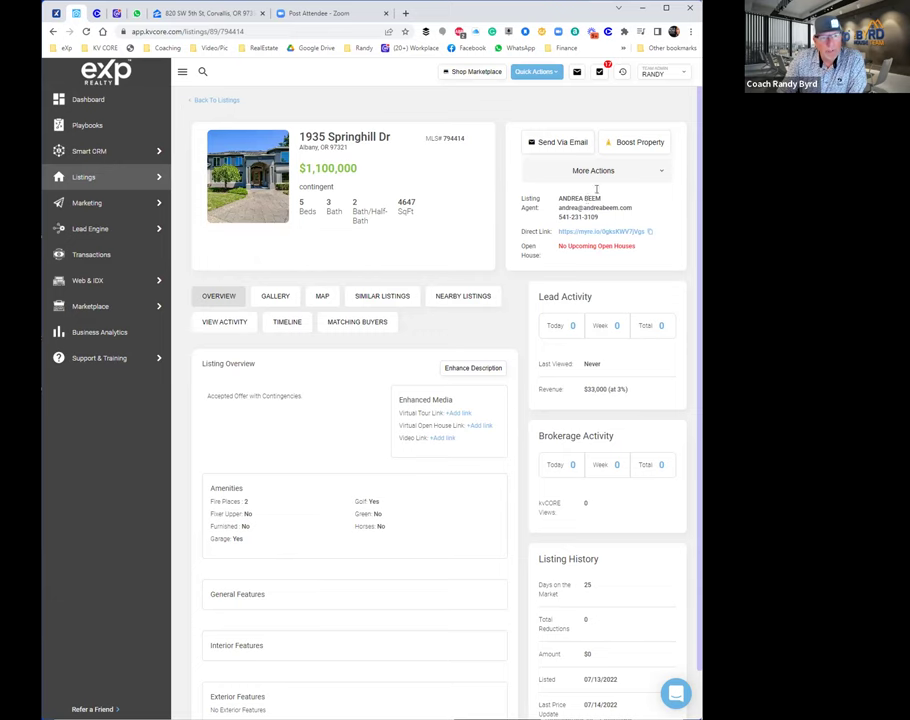
pyautogui.click(217, 101)
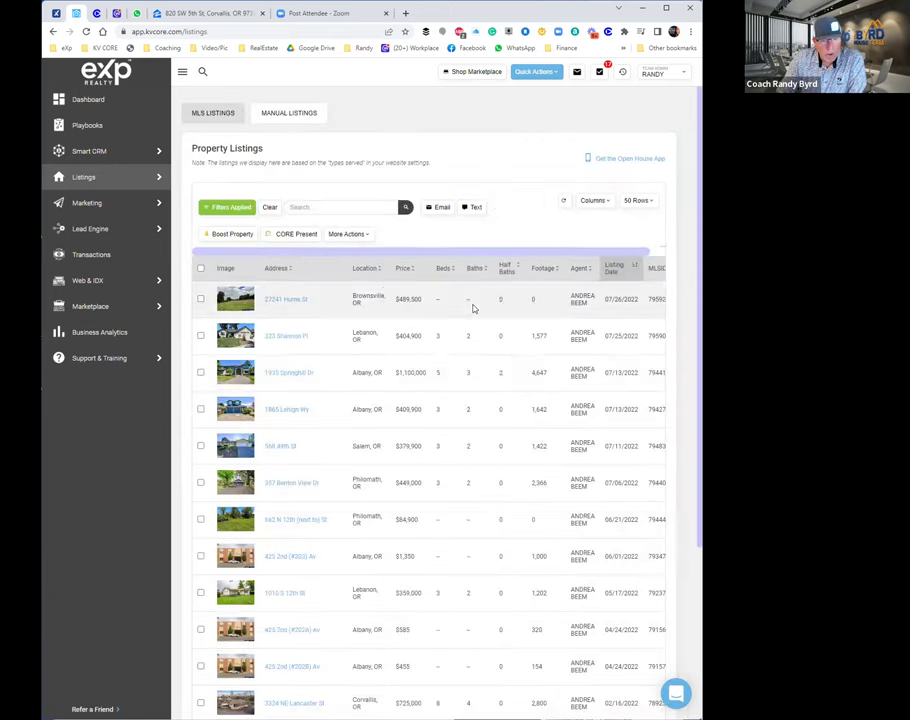
pyautogui.click(283, 300)
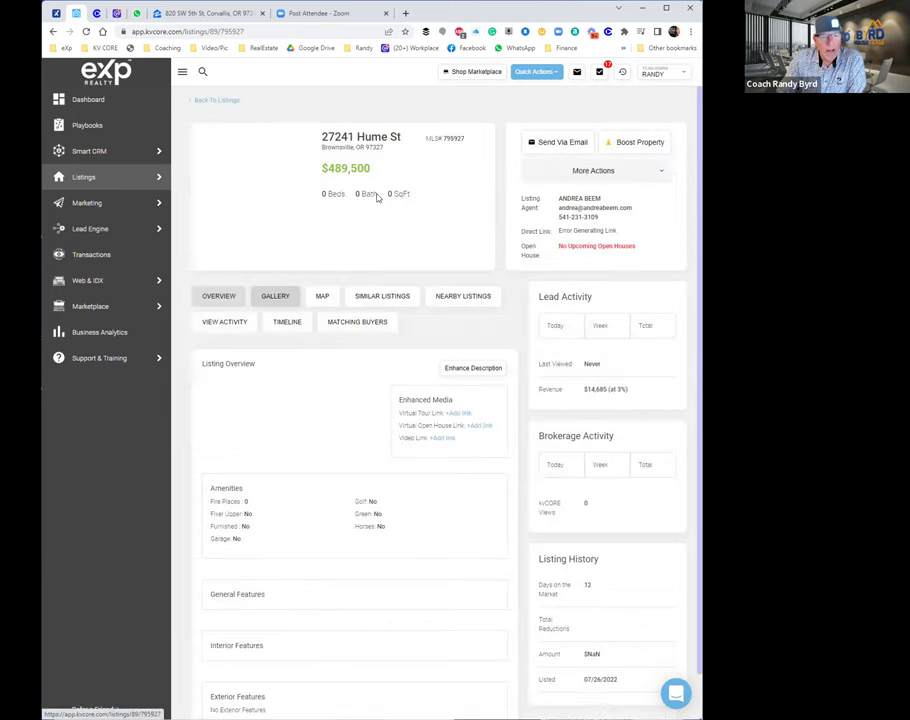
pyautogui.click(216, 101)
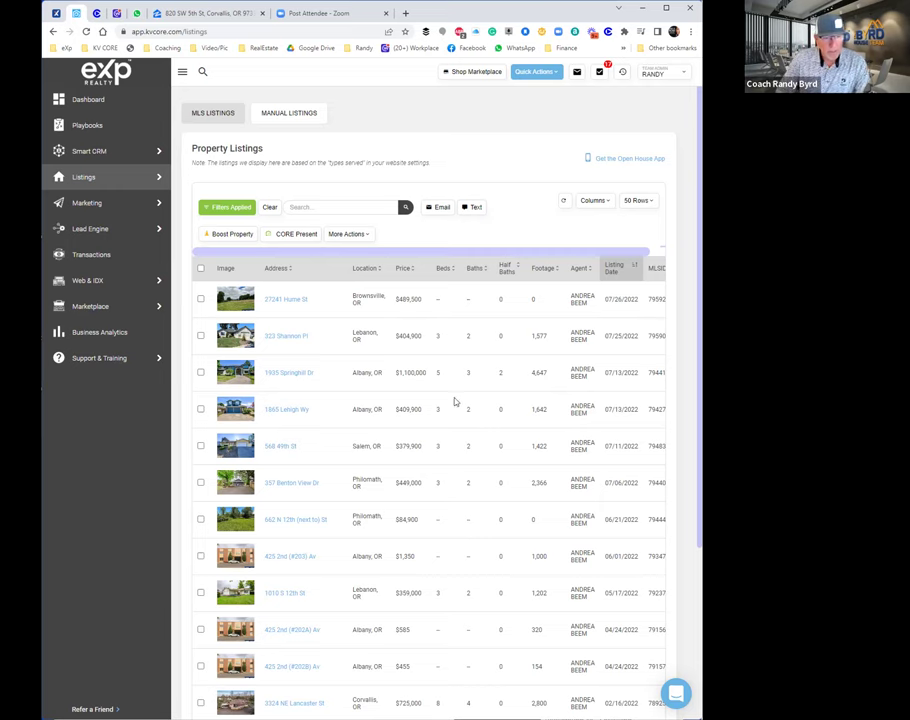
pyautogui.click(287, 373)
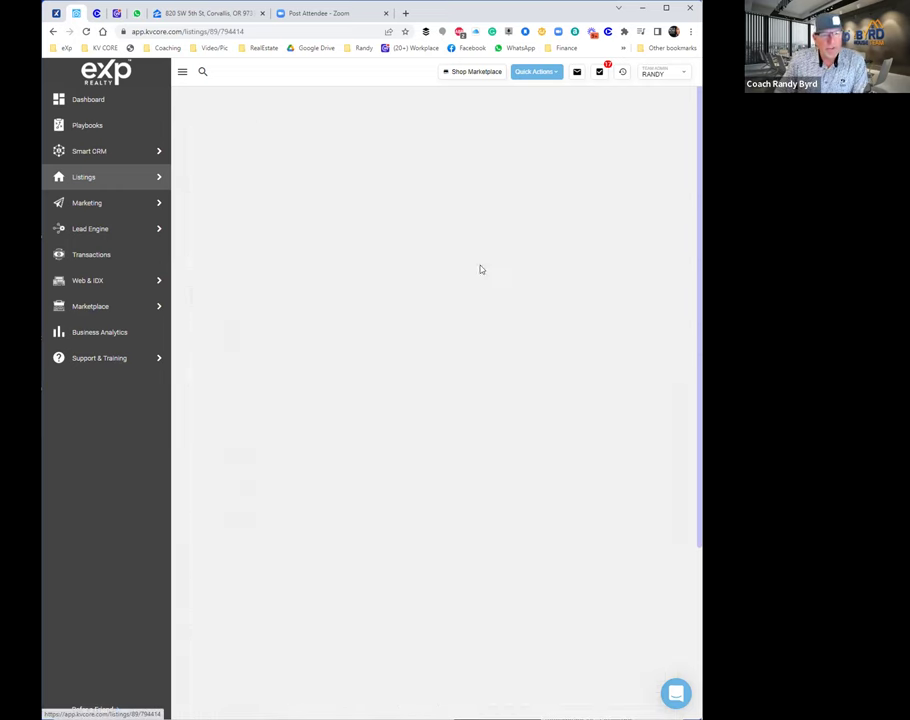
pyautogui.click(211, 102)
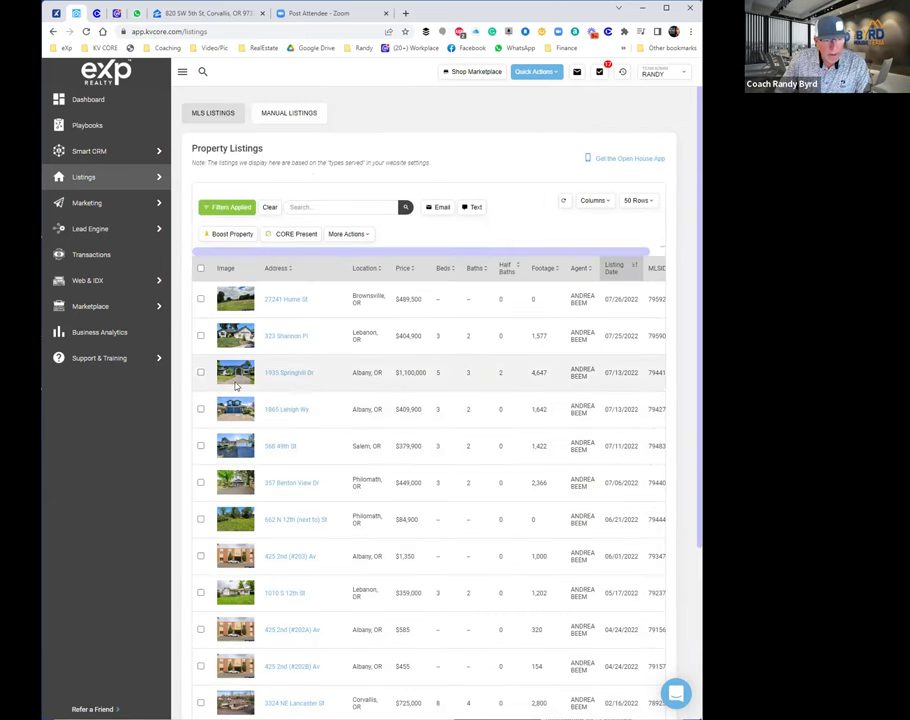
pyautogui.click(200, 373)
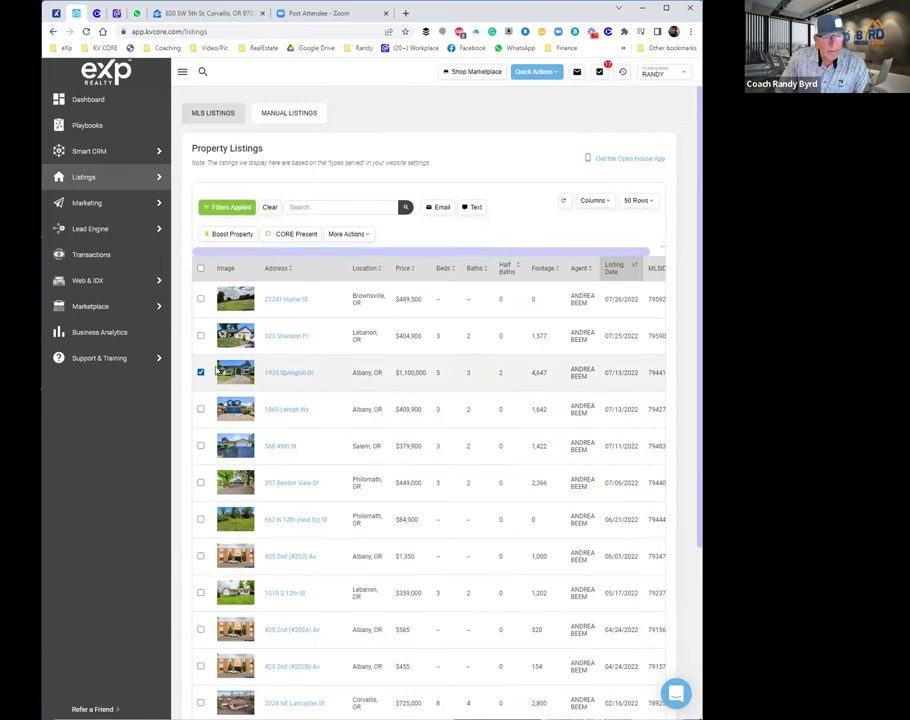
pyautogui.click(233, 236)
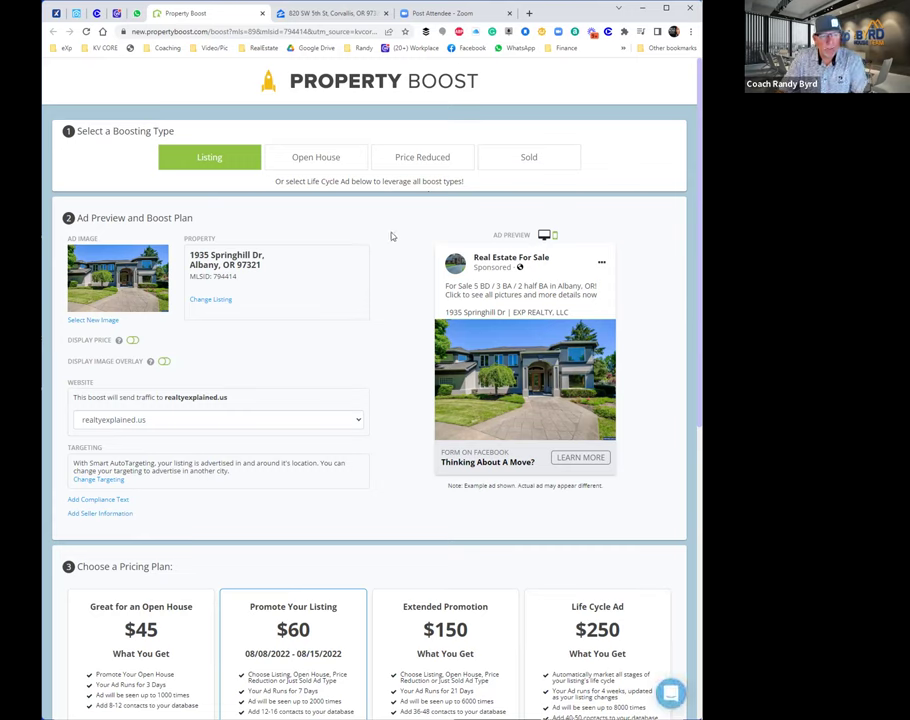
pyautogui.click(309, 421)
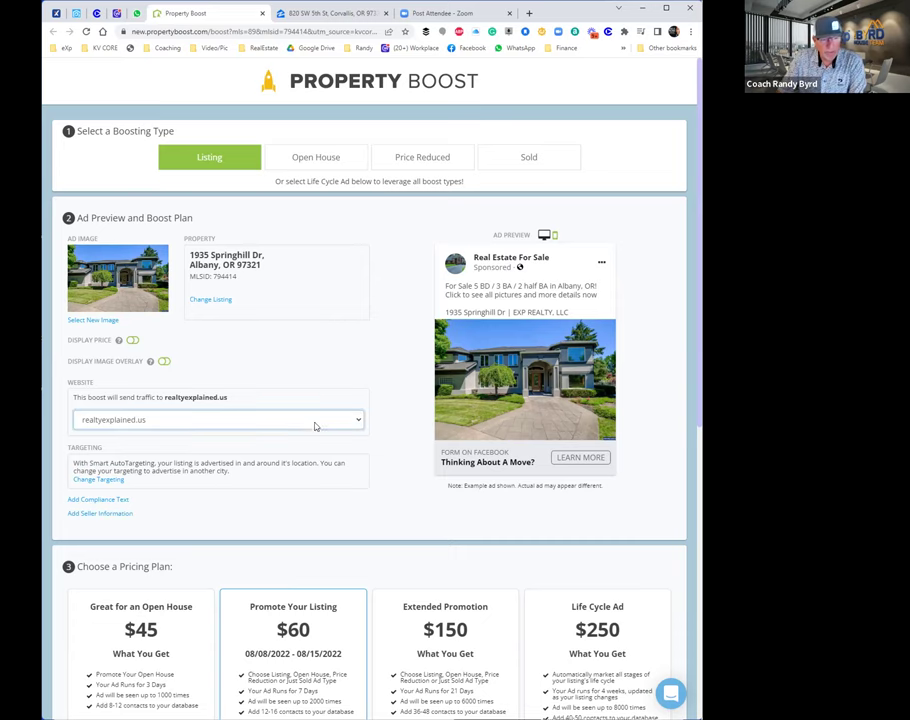
pyautogui.scroll(-1, 130, 610)
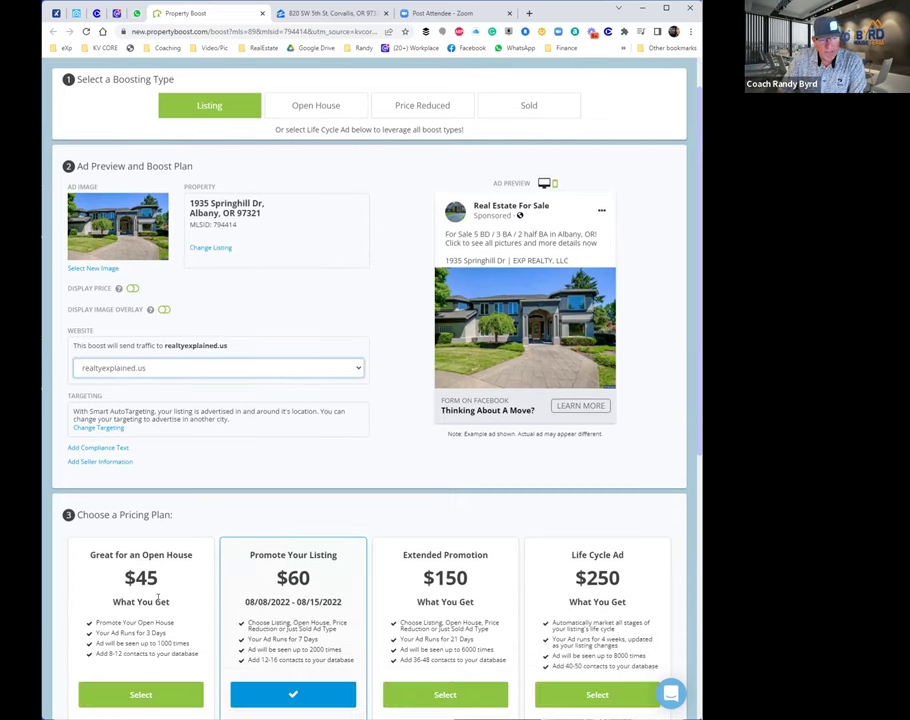
pyautogui.scroll(-2, 158, 579)
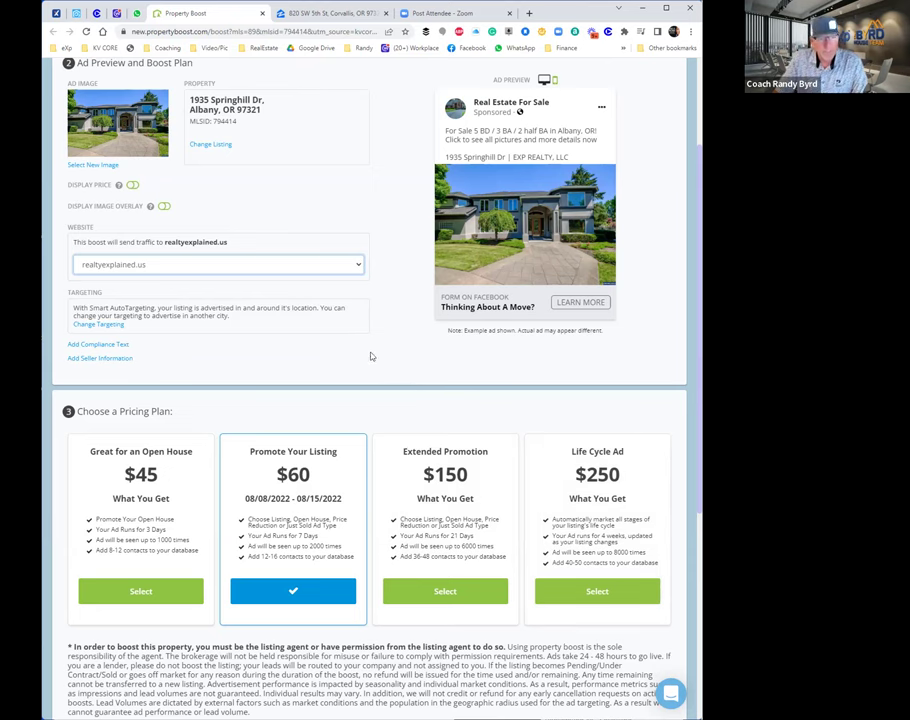
pyautogui.scroll(-1, 370, 374)
pyautogui.scroll(2, 378, 238)
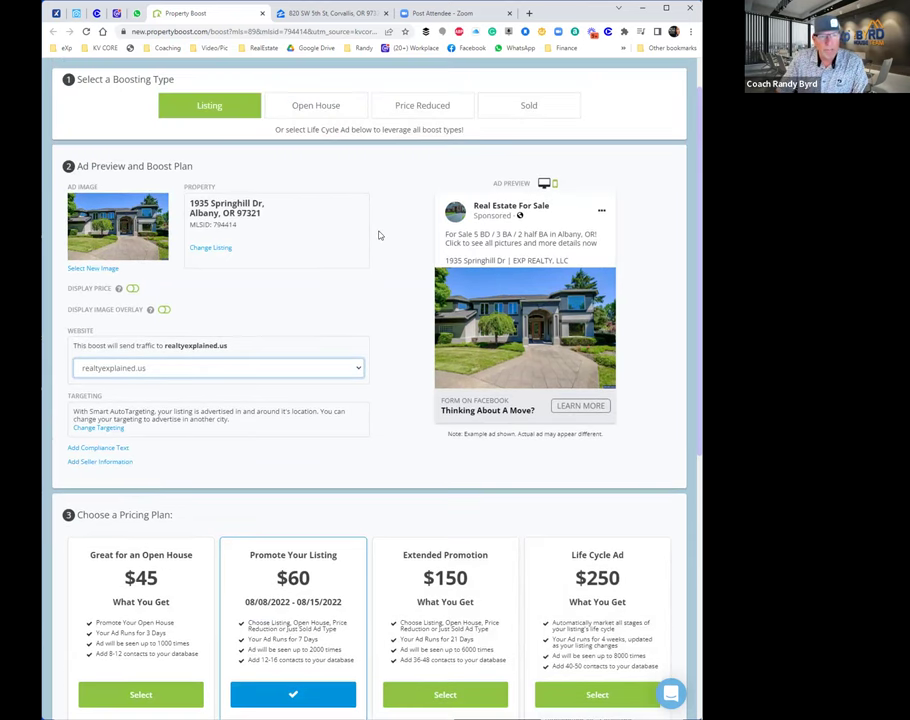
pyautogui.click(310, 106)
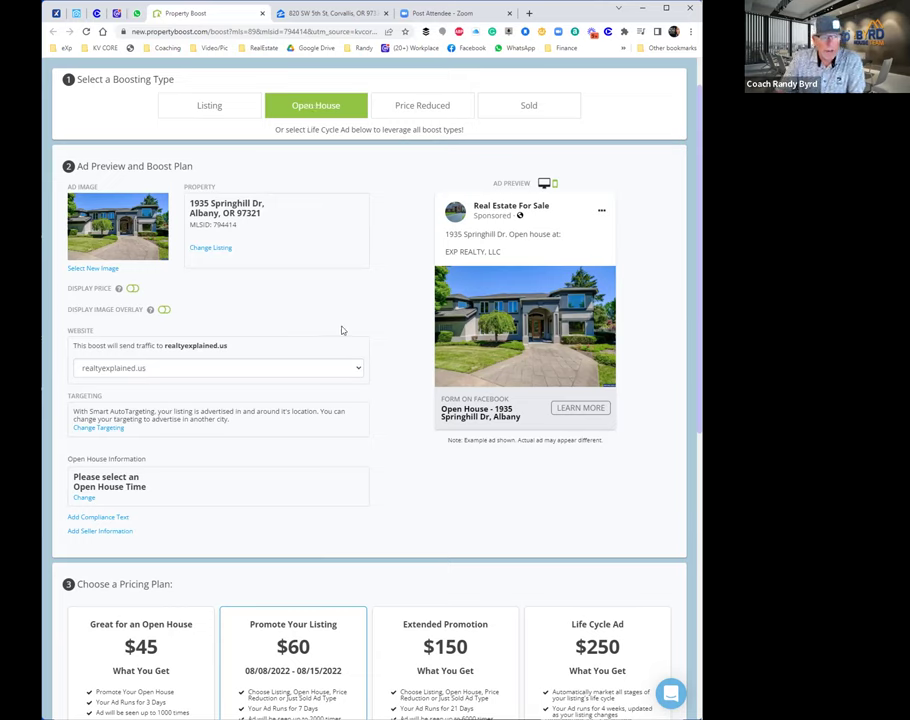
# - Show the $1,100,000.00 price and an Open House image overlay badge on the ad
pyautogui.click(133, 289)
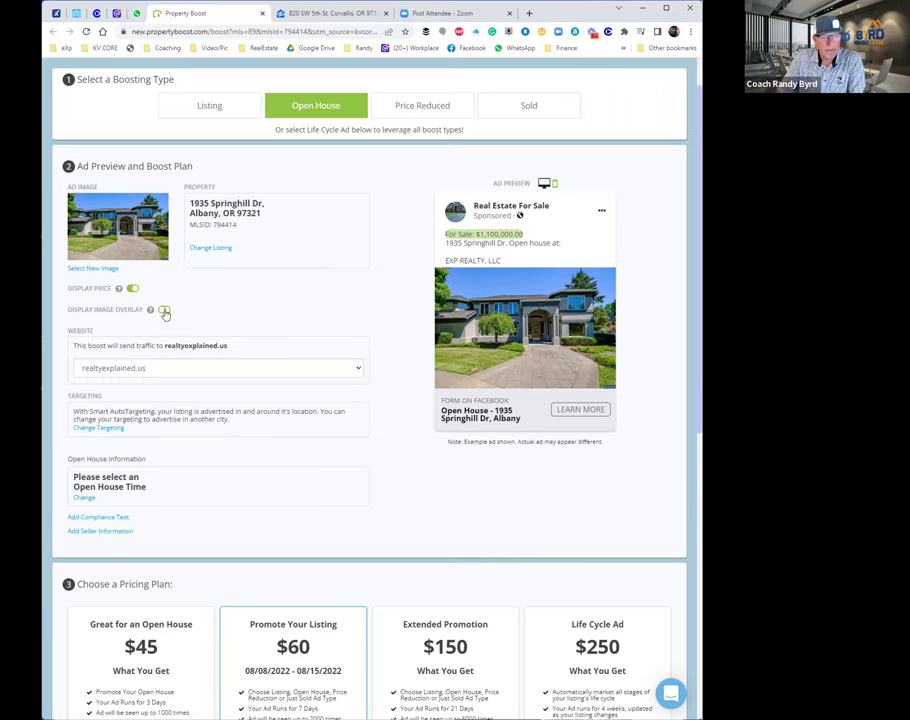
pyautogui.click(164, 311)
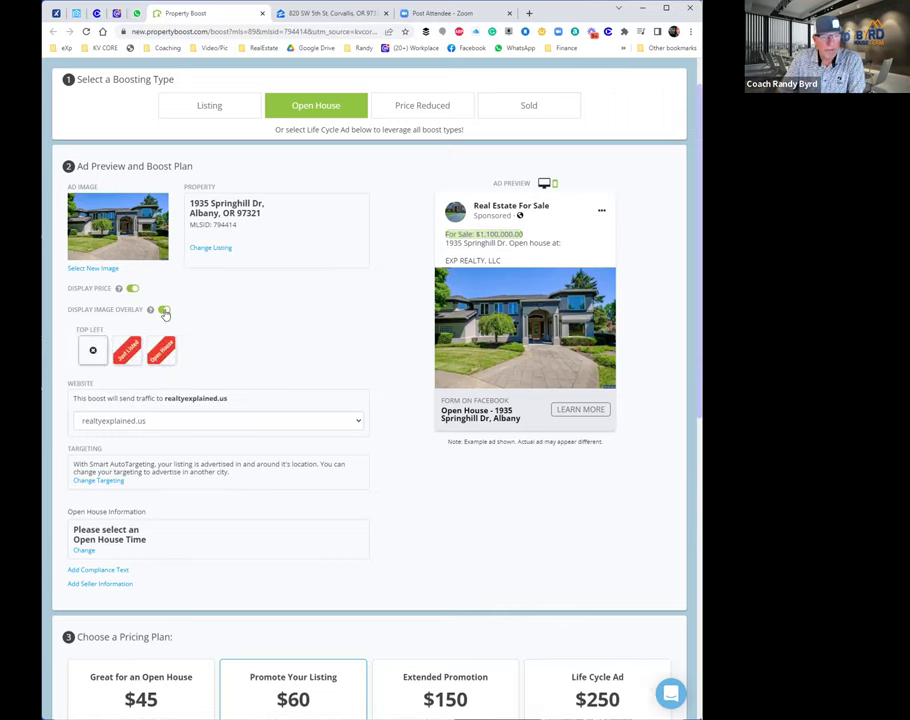
pyautogui.click(128, 354)
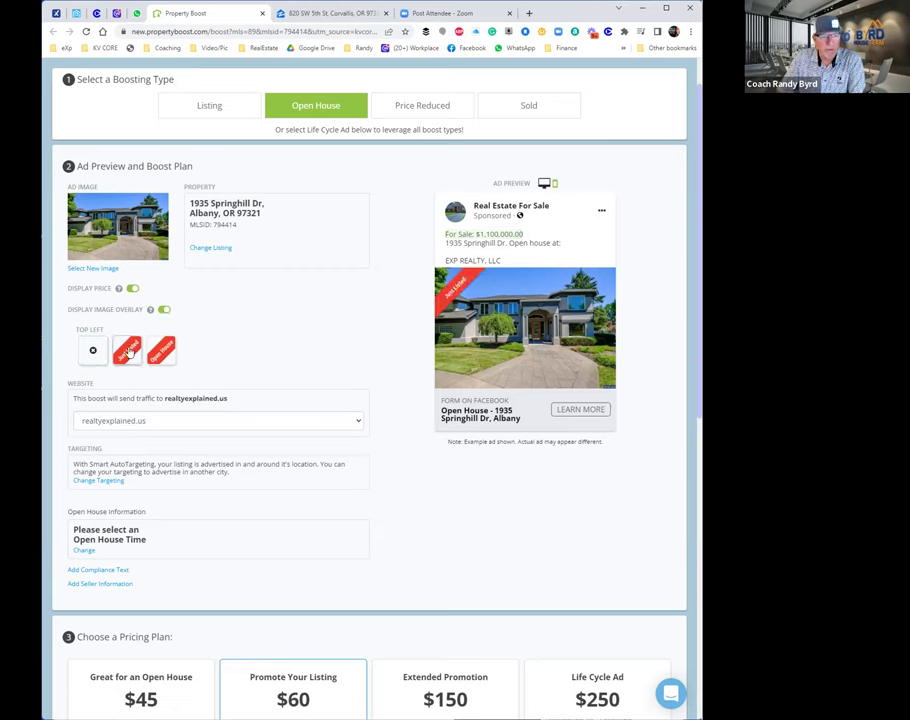
pyautogui.click(161, 350)
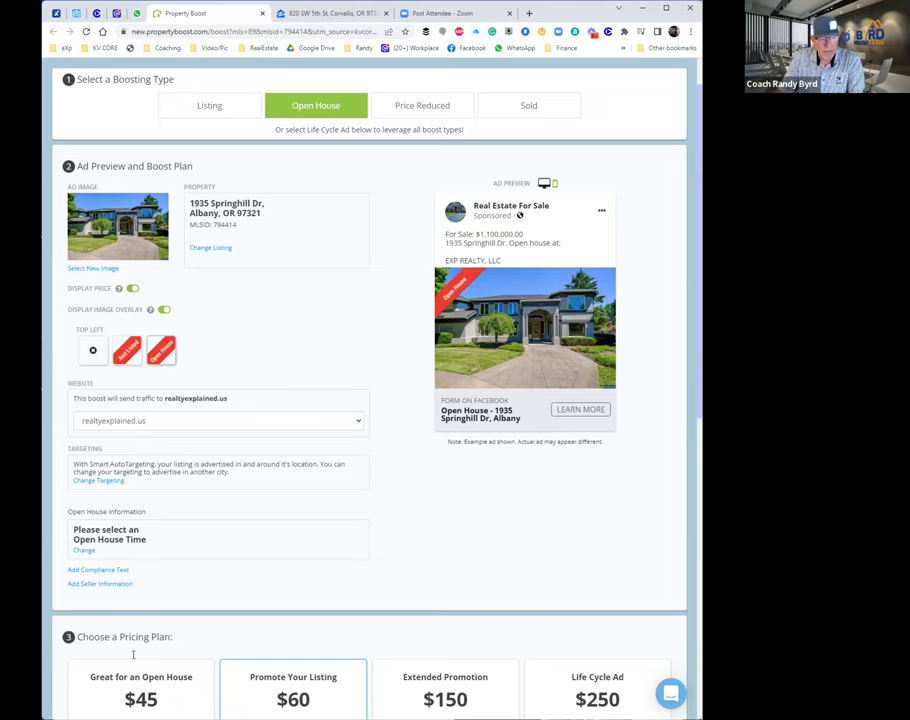
# - Select the $45 Great for an Open House plan and review the $45.00 billing total
pyautogui.scroll(-1, 133, 654)
pyautogui.click(142, 709)
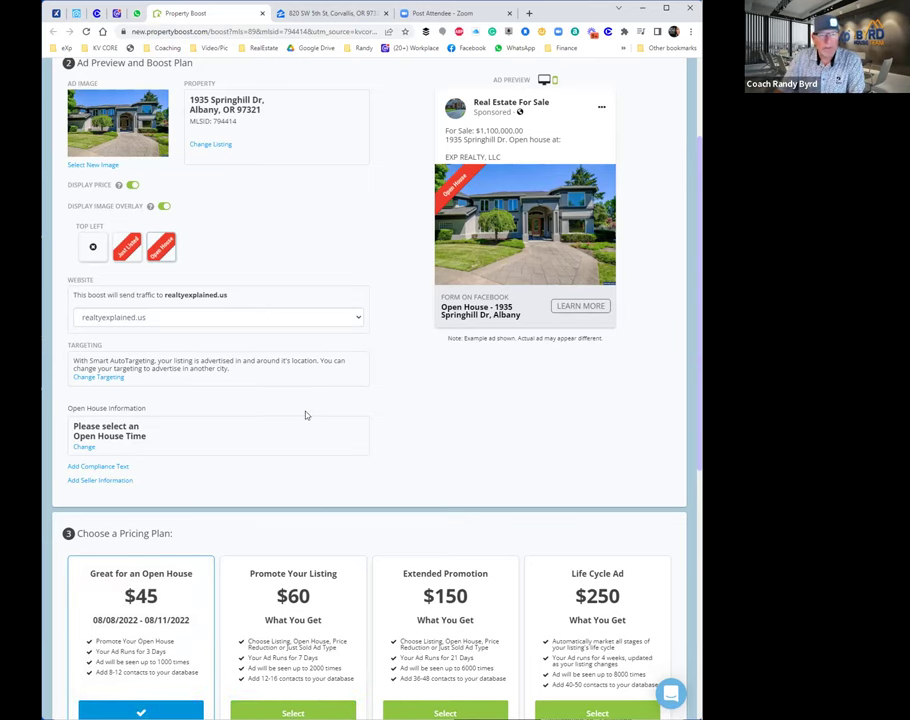
pyautogui.scroll(-1, 409, 271)
pyautogui.scroll(-1, 409, 271)
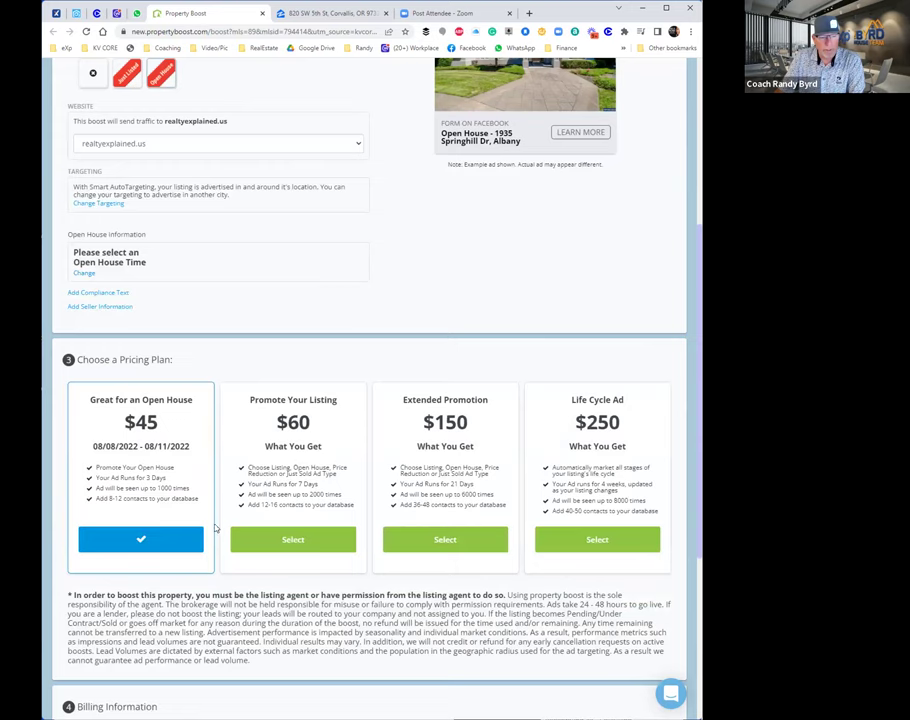
pyautogui.scroll(-3, 443, 421)
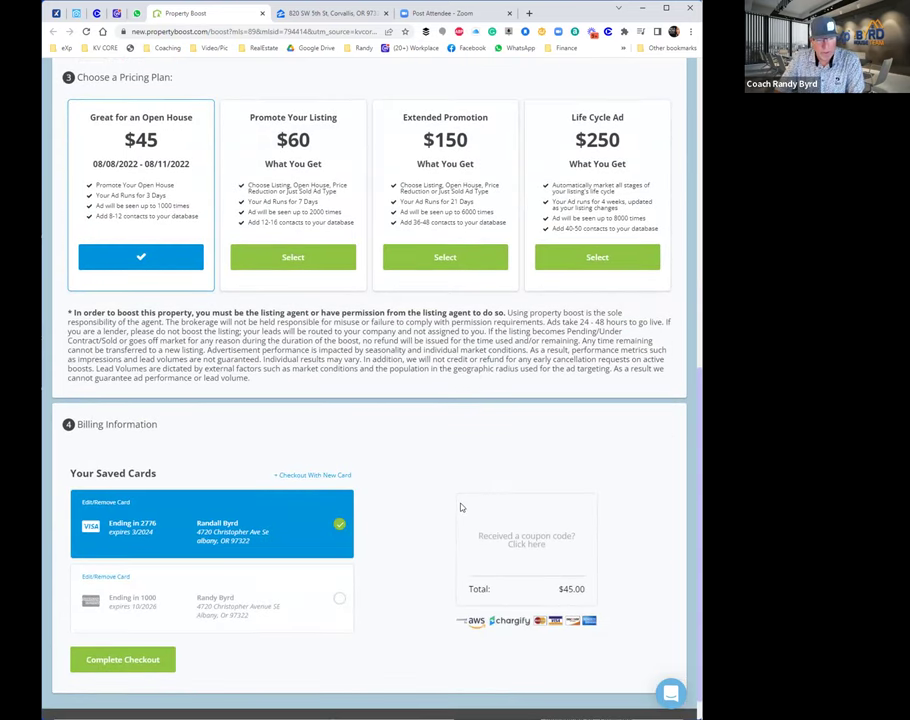
pyautogui.scroll(1, 461, 507)
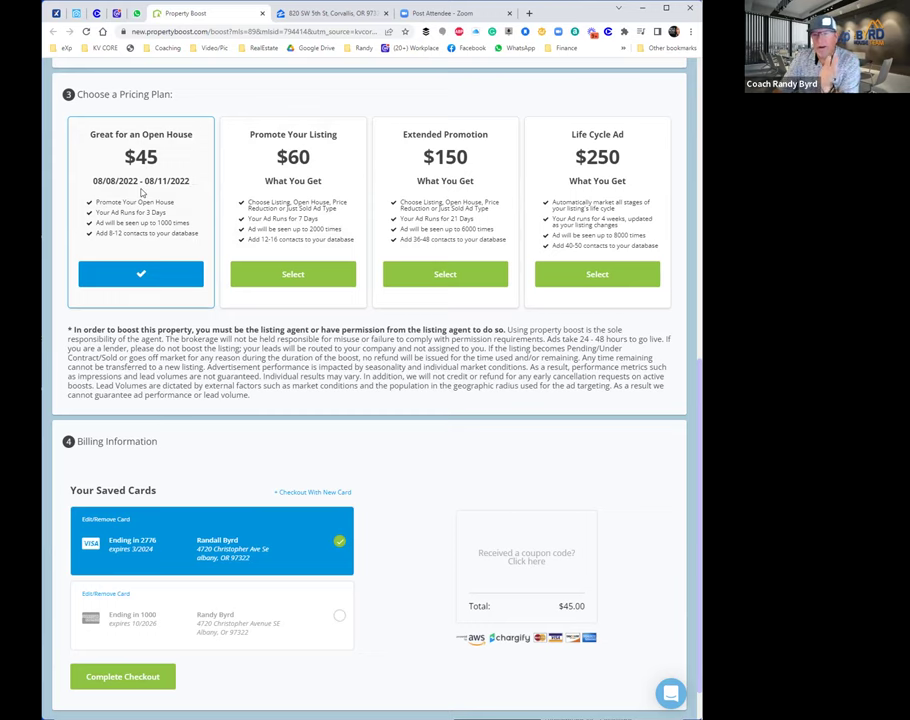
pyautogui.scroll(5, 390, 125)
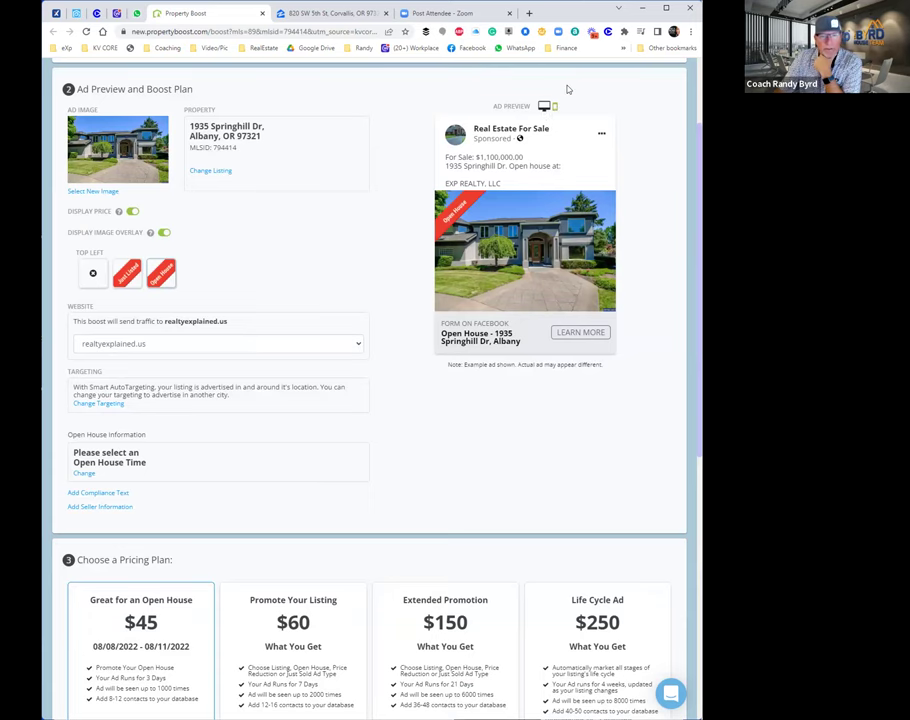
pyautogui.click(544, 106)
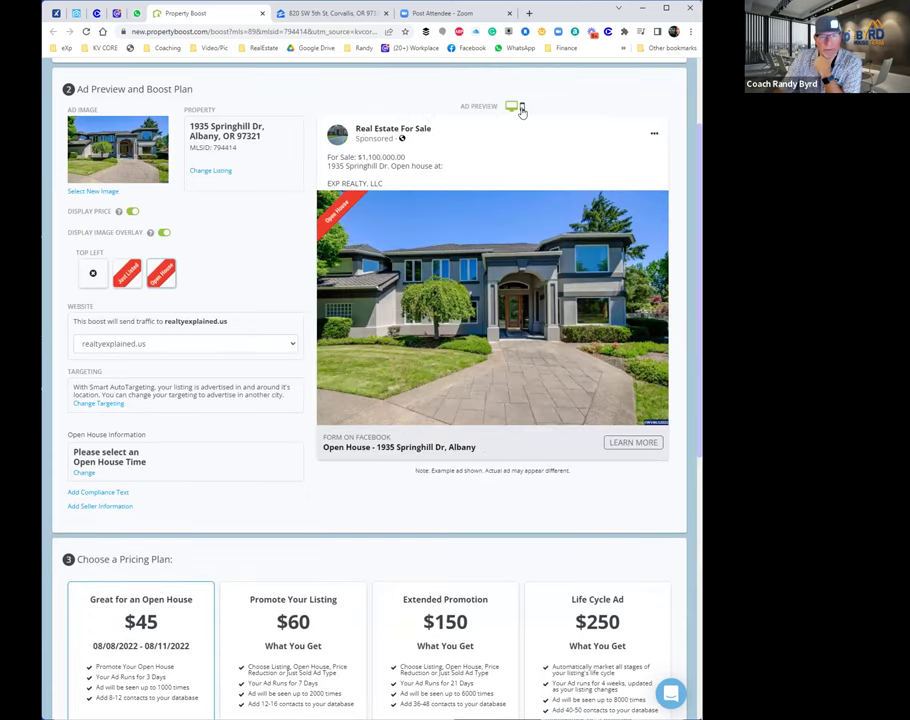
pyautogui.click(521, 107)
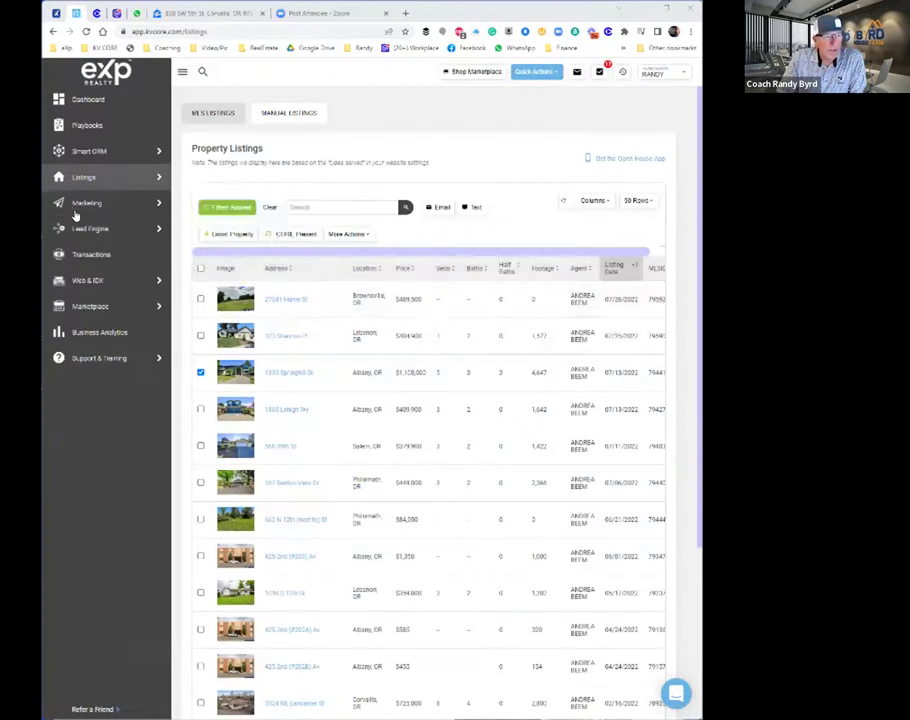
# - Open the IDX squeeze page builder and set the location to City: Corvallis, OR
pyautogui.moveTo(118, 218)
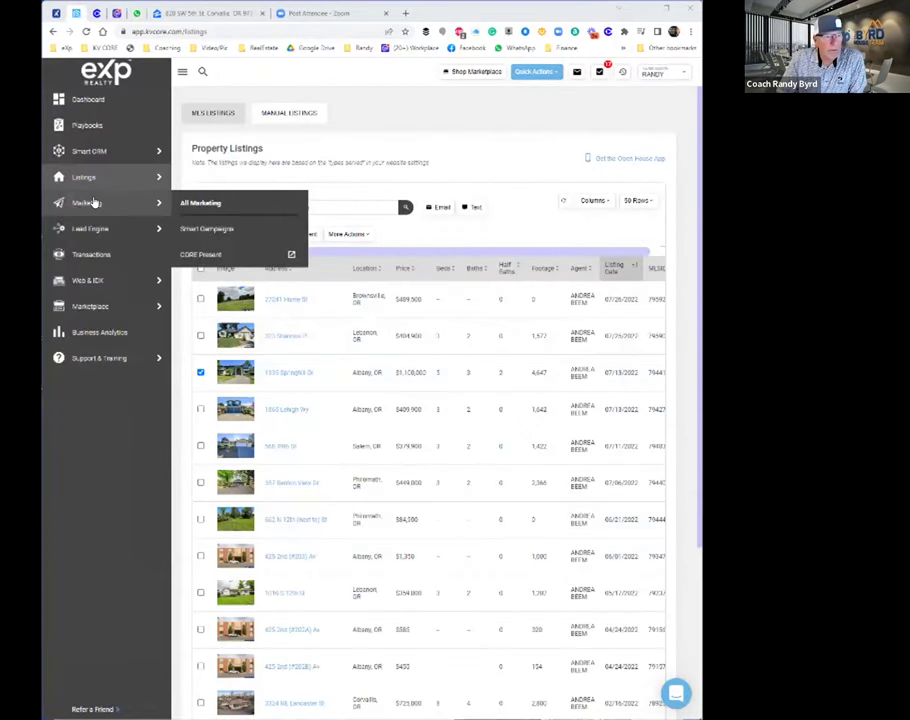
pyautogui.moveTo(91, 229)
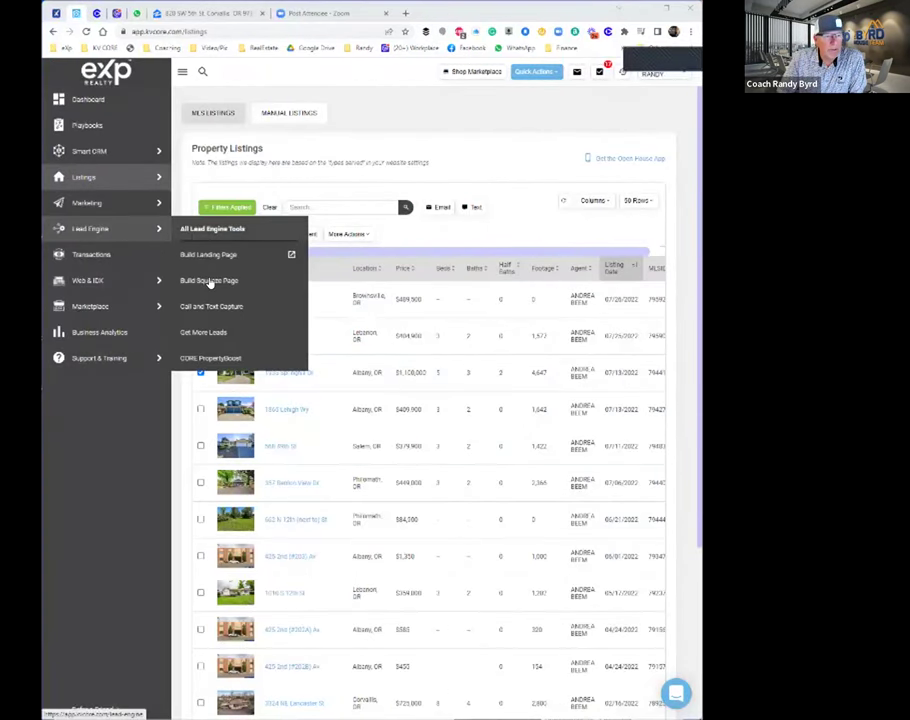
pyautogui.click(209, 280)
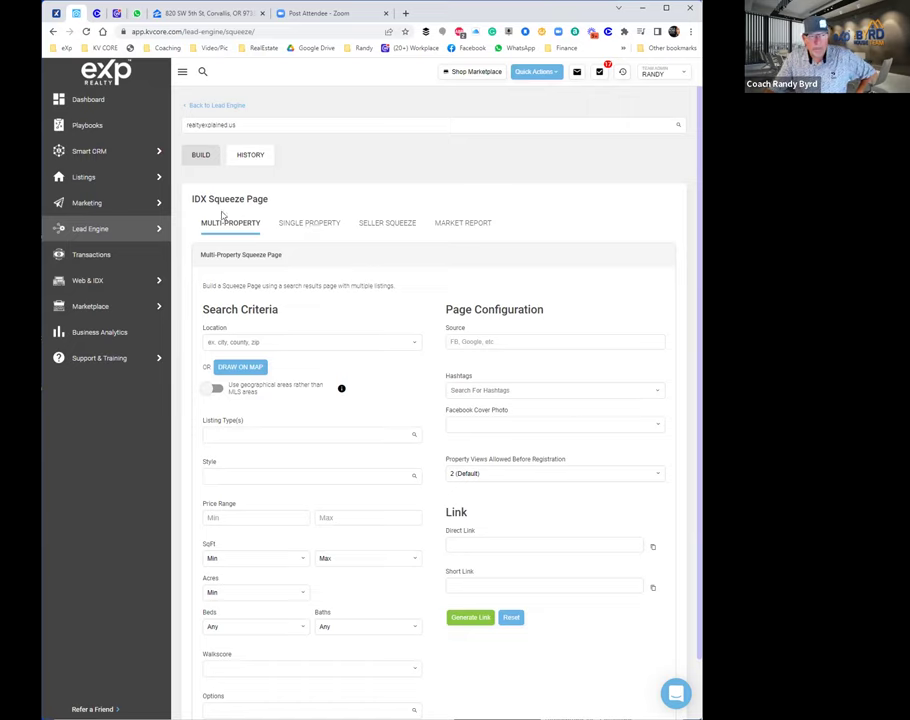
pyautogui.click(308, 344)
pyautogui.write('corvallis')
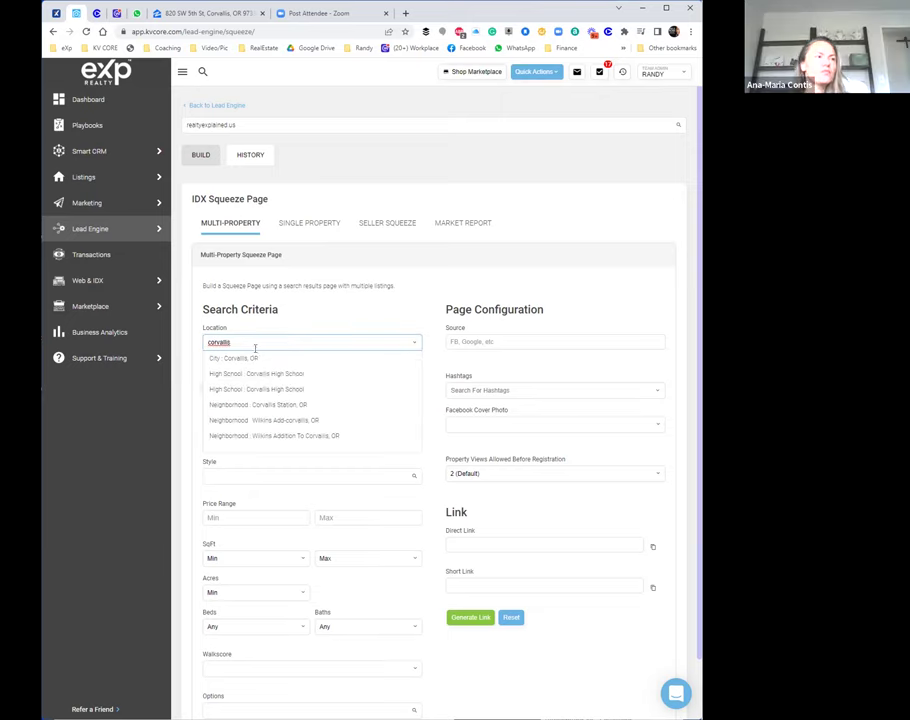
pyautogui.click(243, 359)
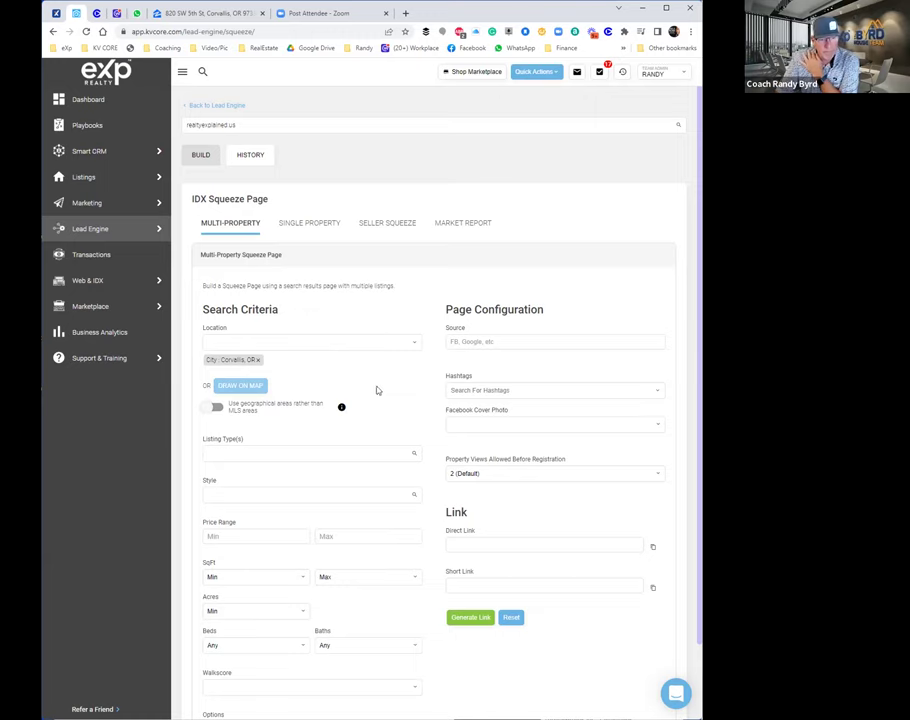
# - Limit the listing type to Single Family
pyautogui.click(388, 452)
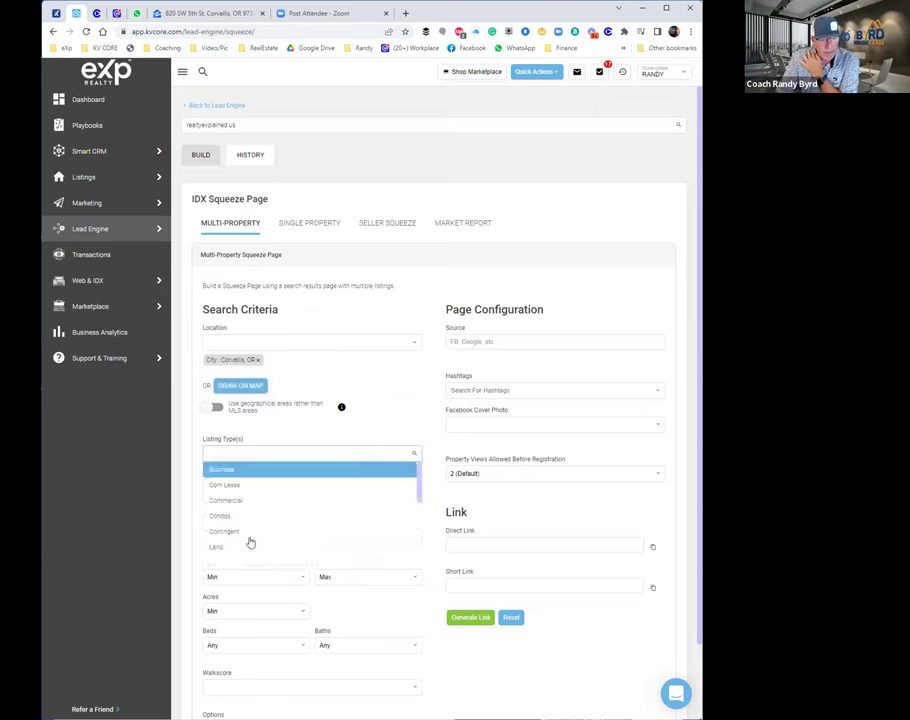
pyautogui.scroll(-5, 245, 535)
pyautogui.click(228, 552)
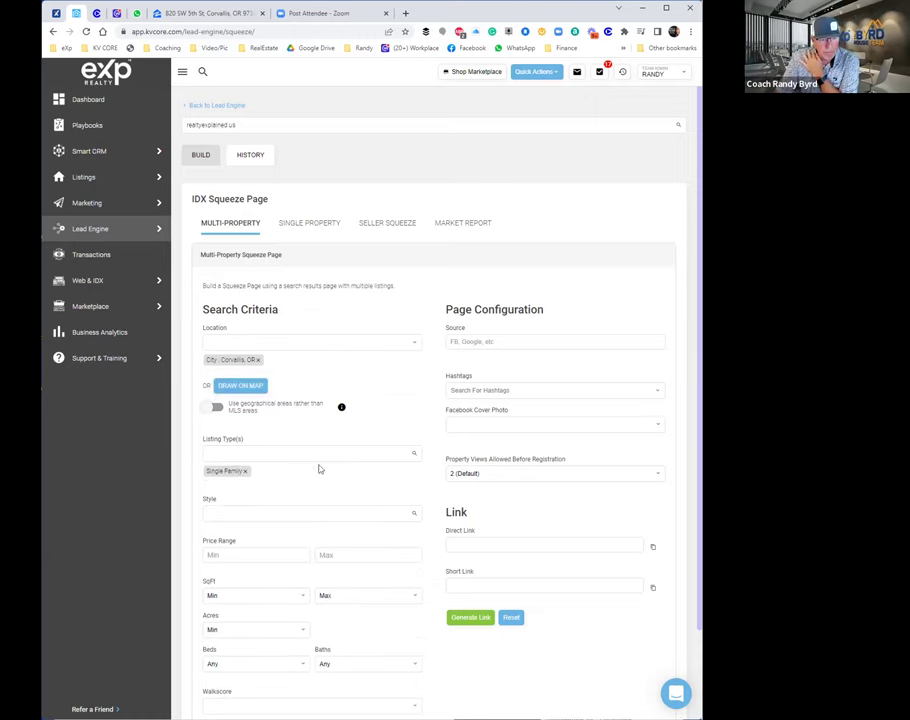
pyautogui.scroll(-2, 360, 435)
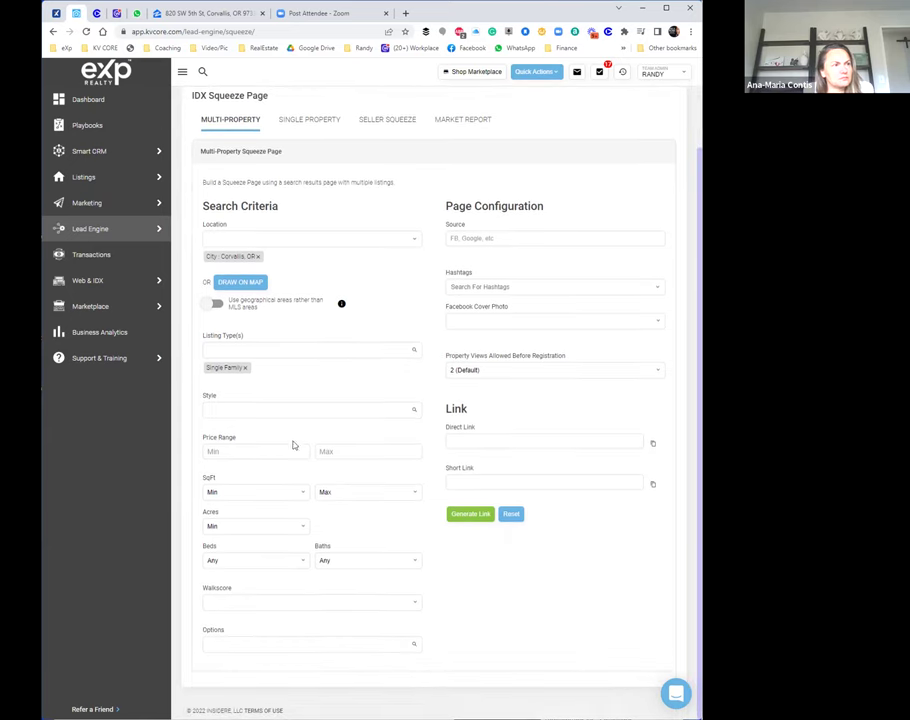
# - Set the price range to $400,000 minimum and $600,000 maximum
pyautogui.click(287, 452)
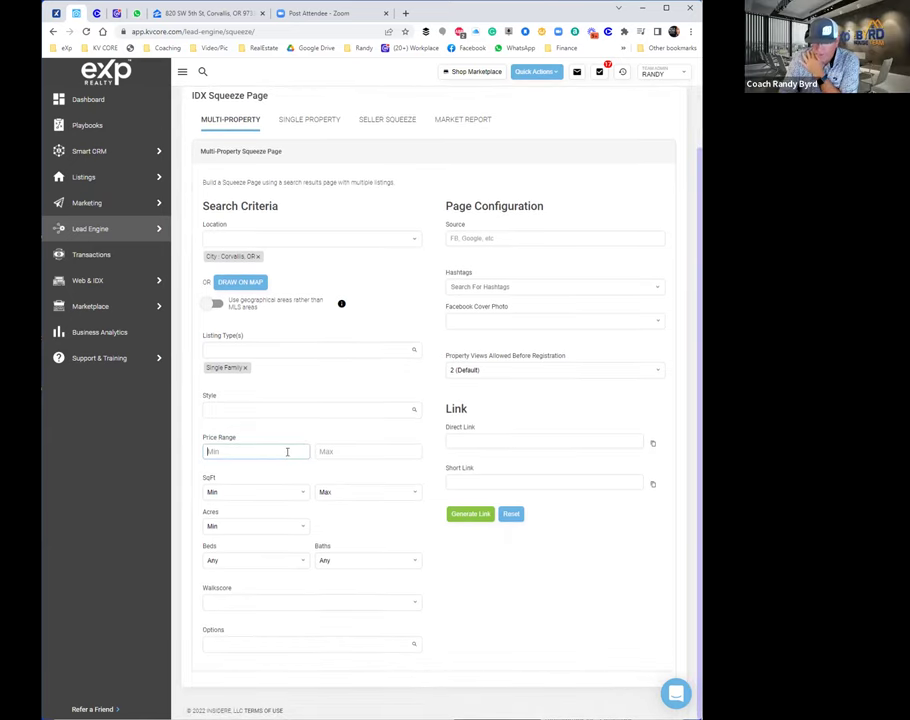
pyautogui.write('400000')
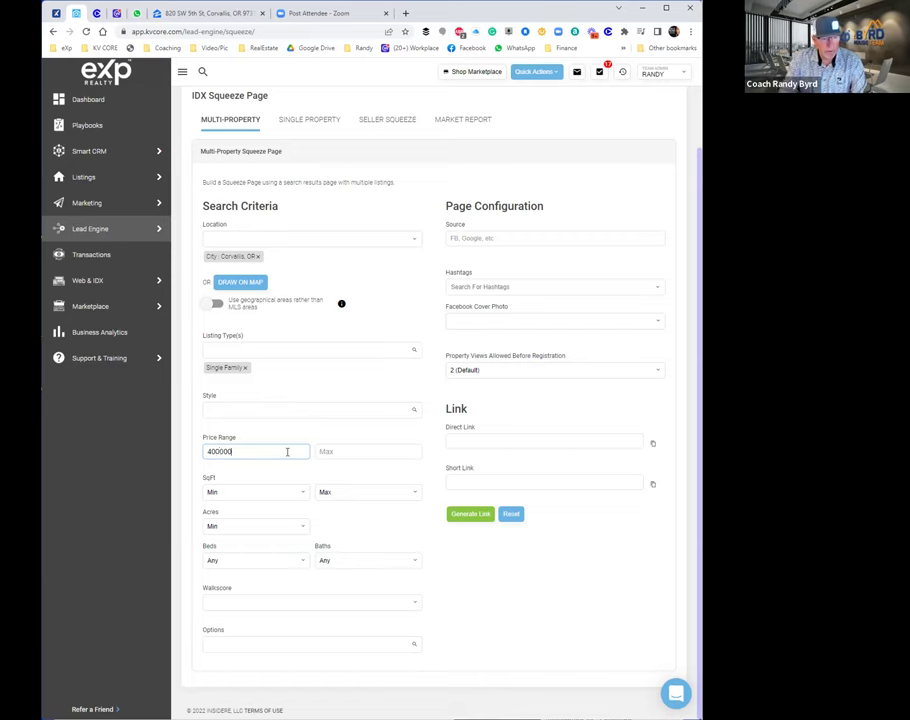
pyautogui.press('Tab')
pyautogui.write('6000')
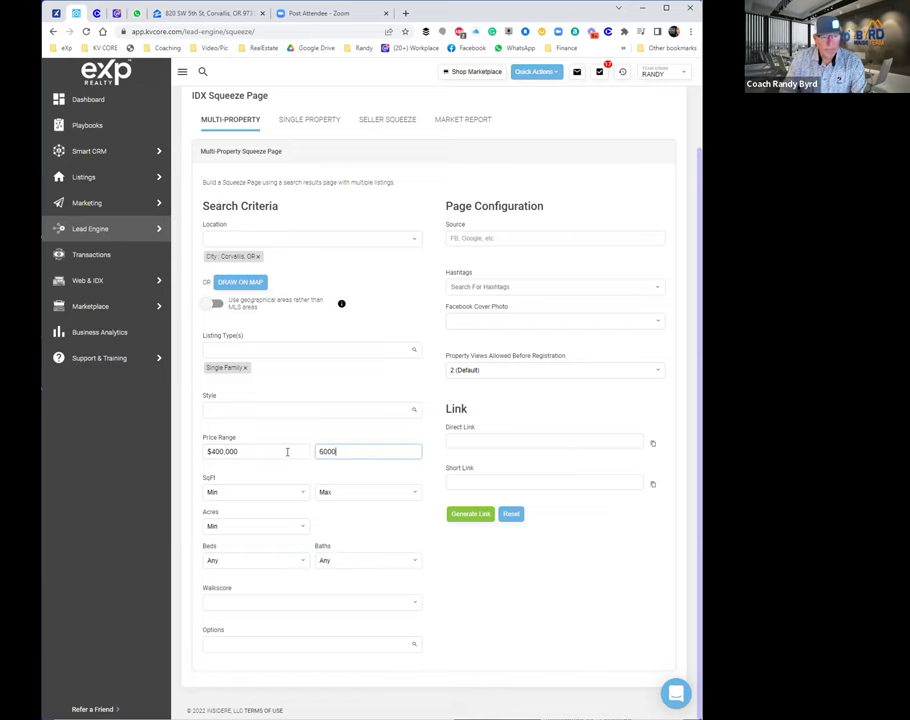
pyautogui.write('00')
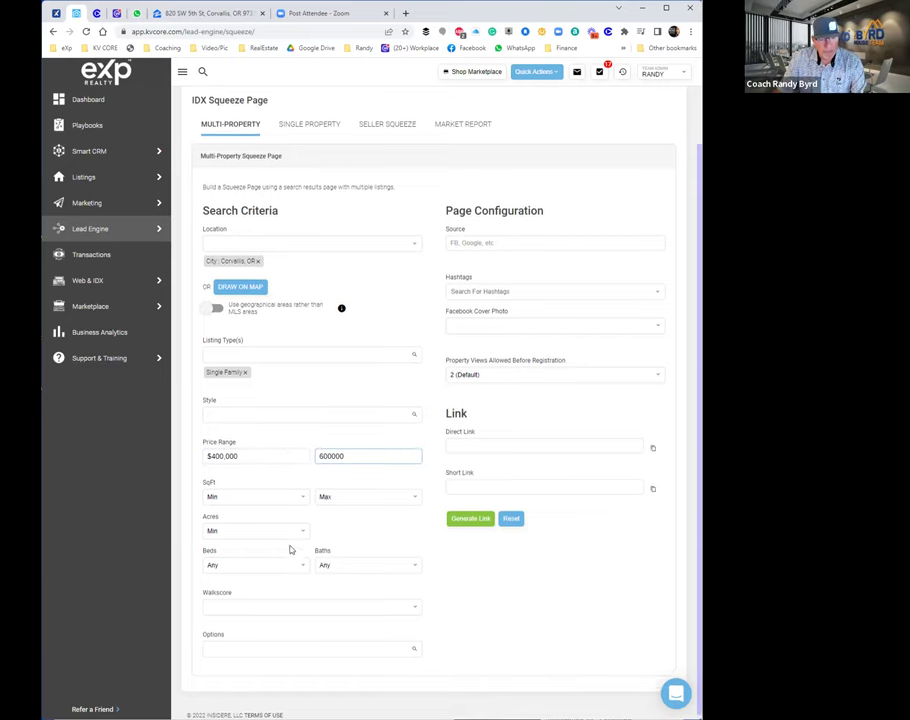
pyautogui.scroll(1, 336, 339)
pyautogui.click(509, 284)
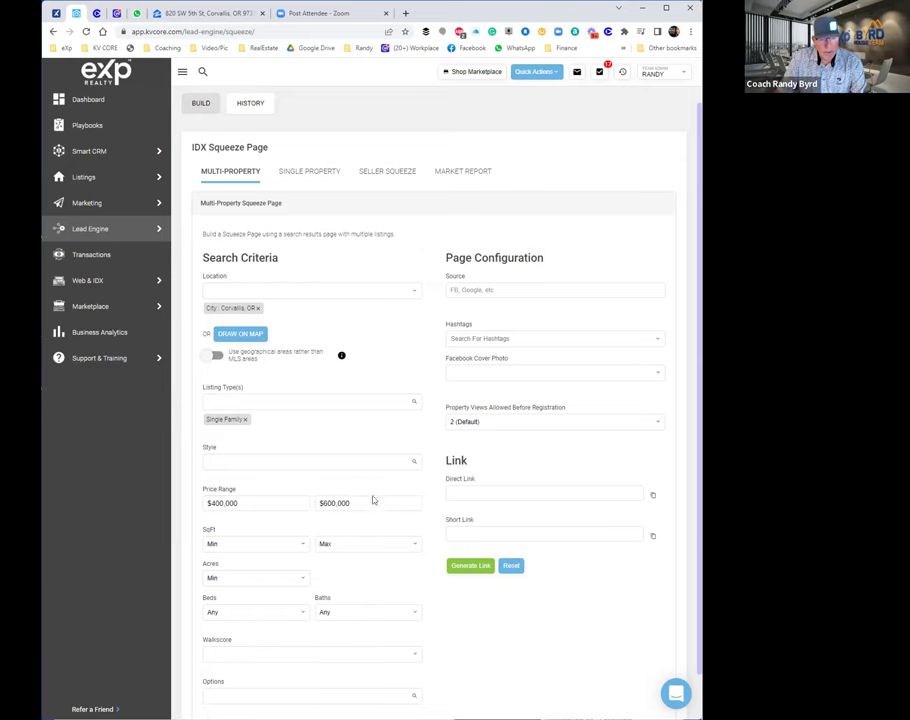
# - Generate the squeeze page links, copy the Direct Link, and open a new browser tab
pyautogui.scroll(-1, 298, 520)
pyautogui.scroll(-1, 330, 565)
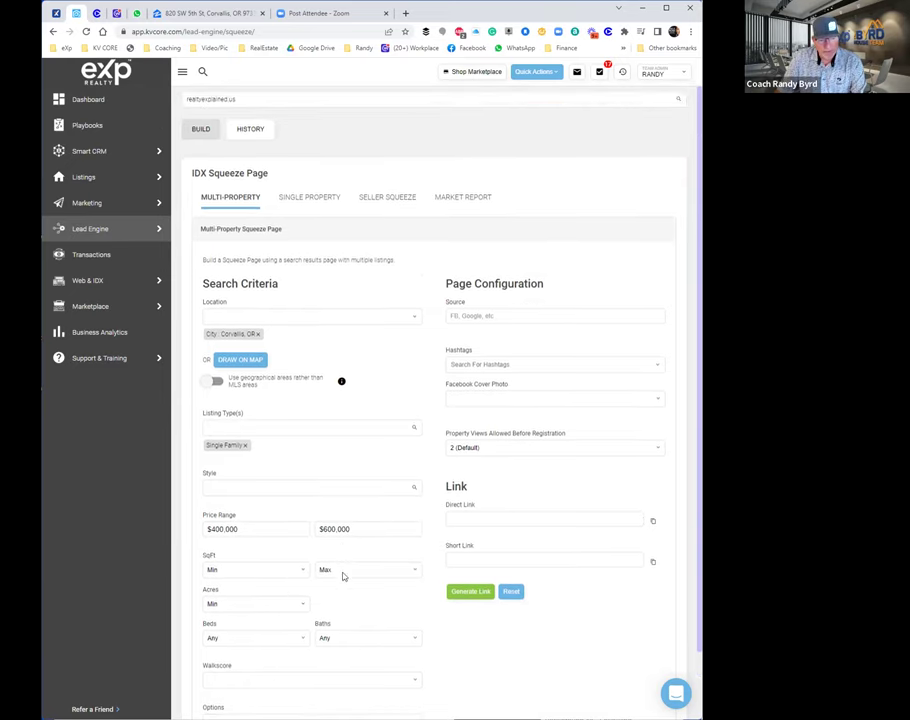
pyautogui.click(470, 515)
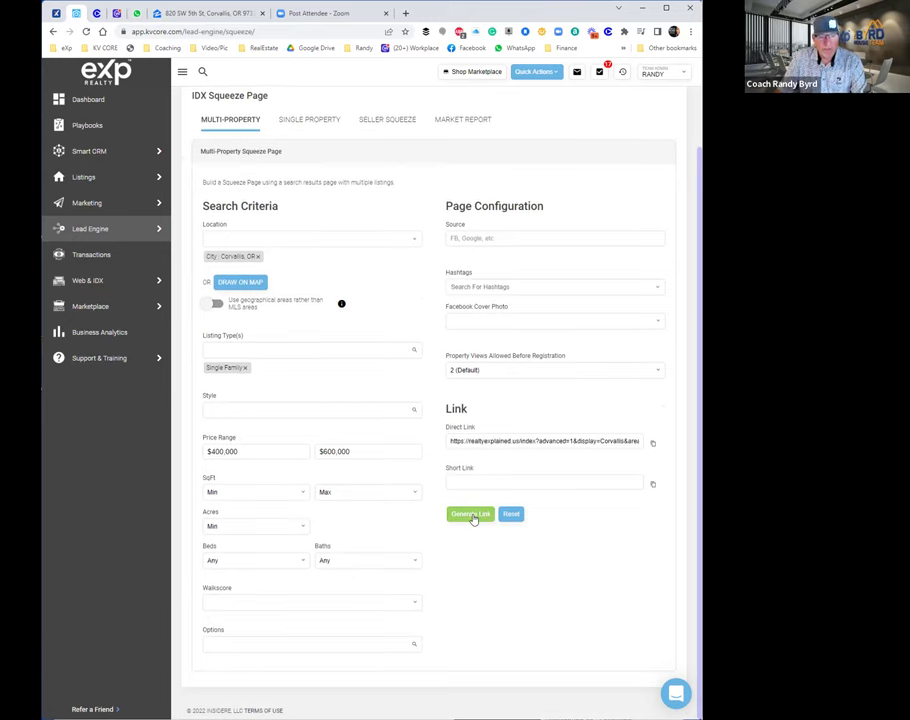
pyautogui.click(588, 440)
pyautogui.moveTo(562, 438); pyautogui.dragTo(684, 440)
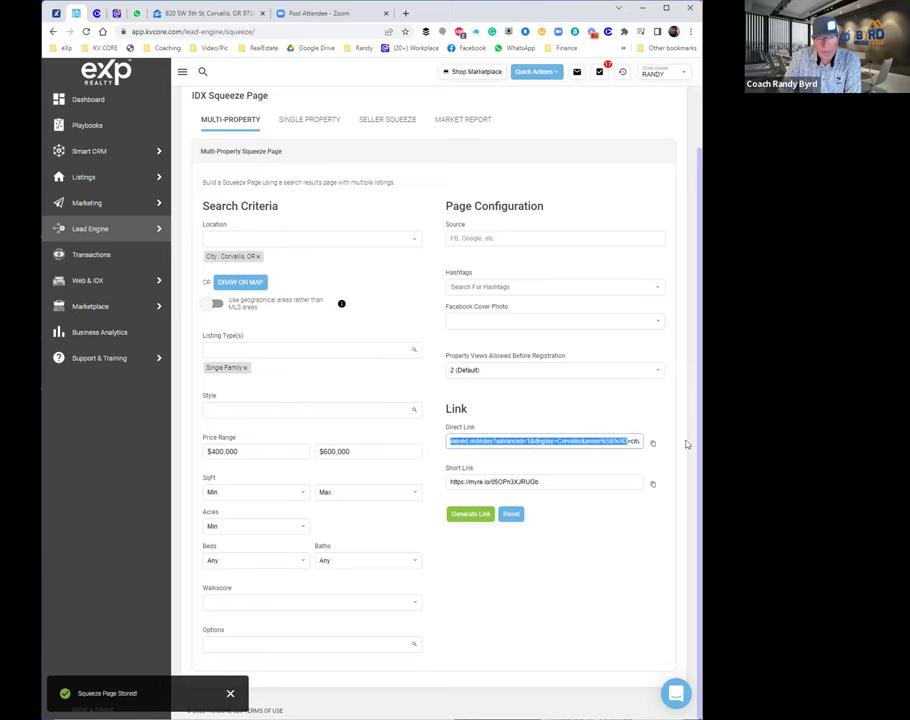
pyautogui.rightClick(505, 449)
pyautogui.click(530, 492)
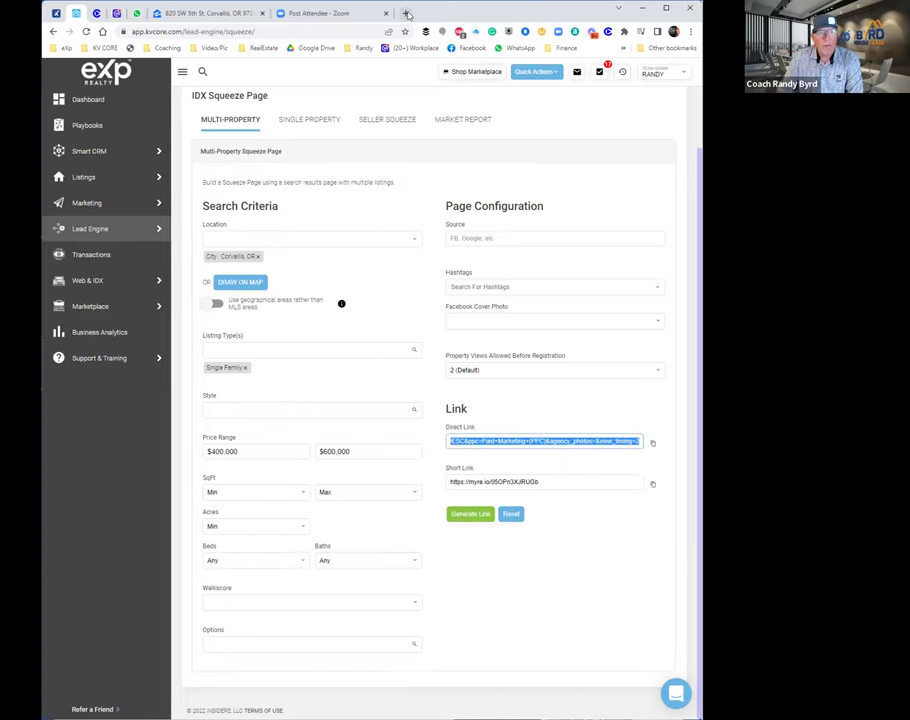
pyautogui.hotkey('ctrl', 't')
pyautogui.rightClick(274, 37)
pyautogui.click(306, 104)
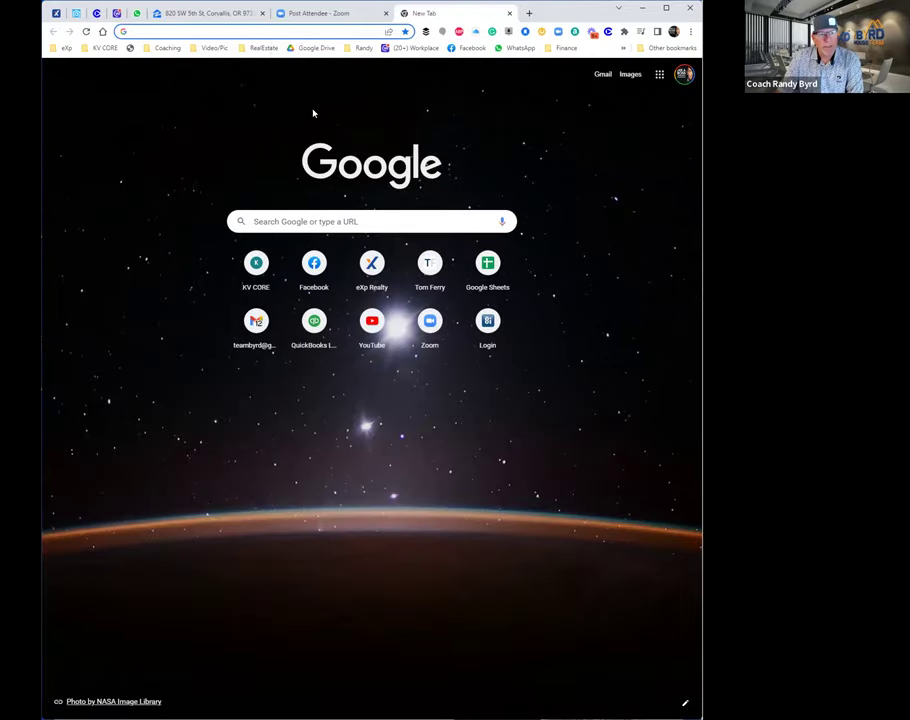
pyautogui.press('Return')
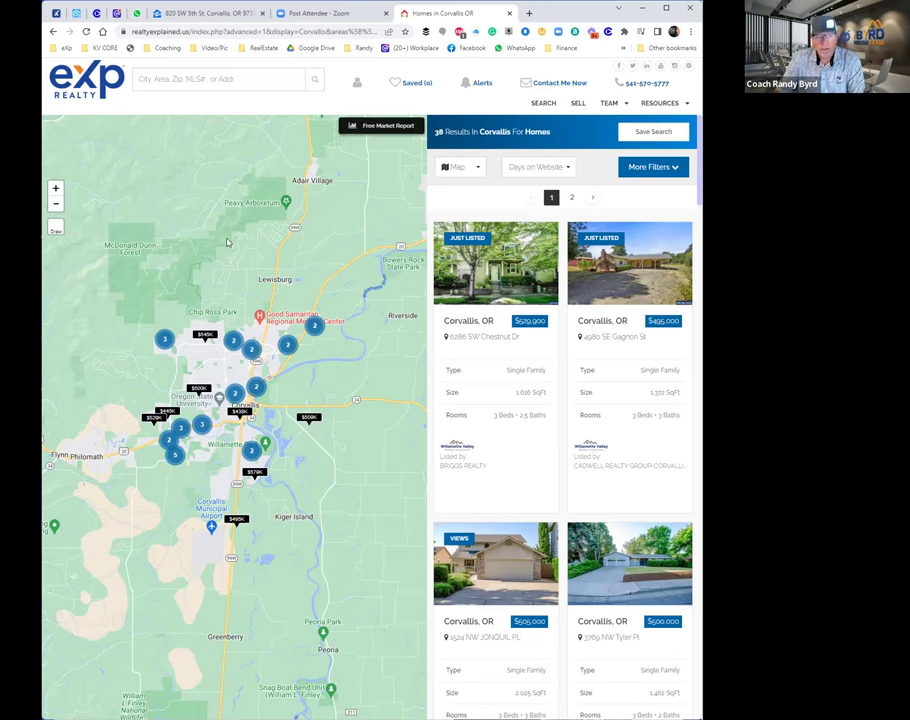
pyautogui.moveTo(520, 290)
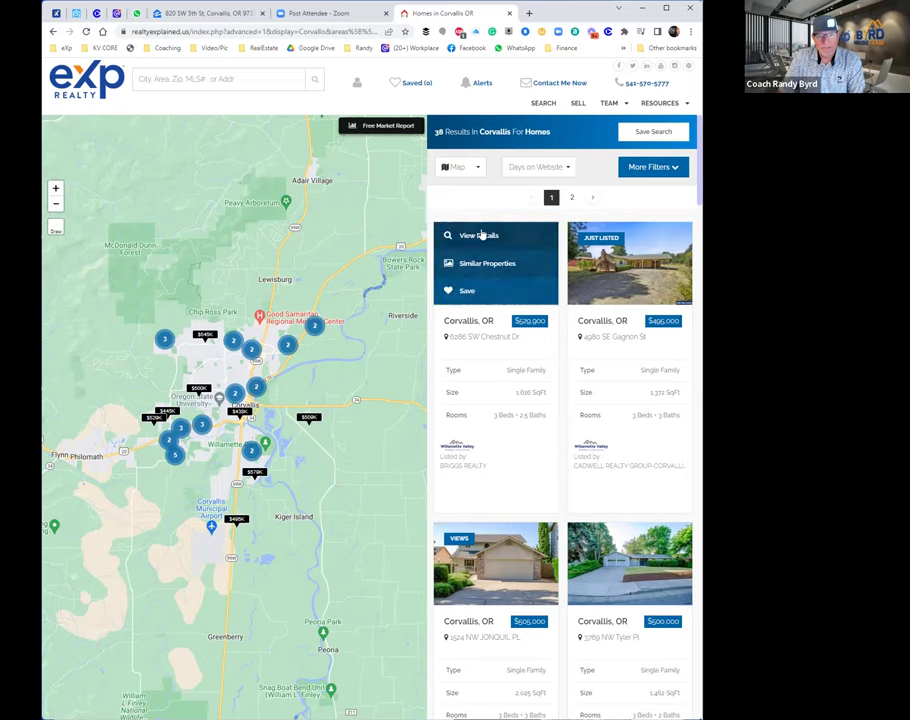
pyautogui.click(481, 235)
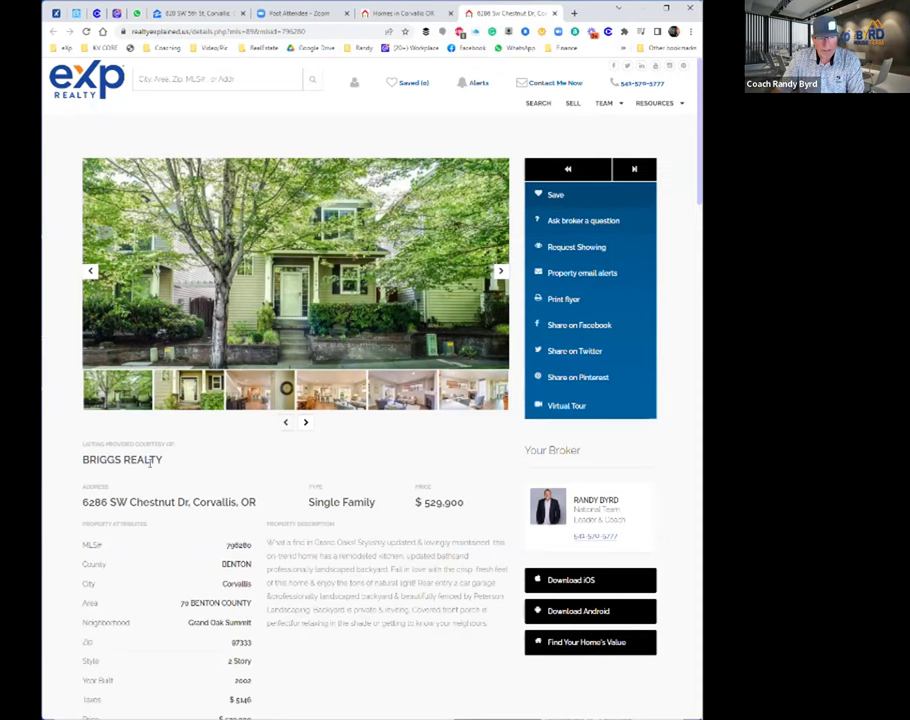
pyautogui.scroll(-4, 398, 396)
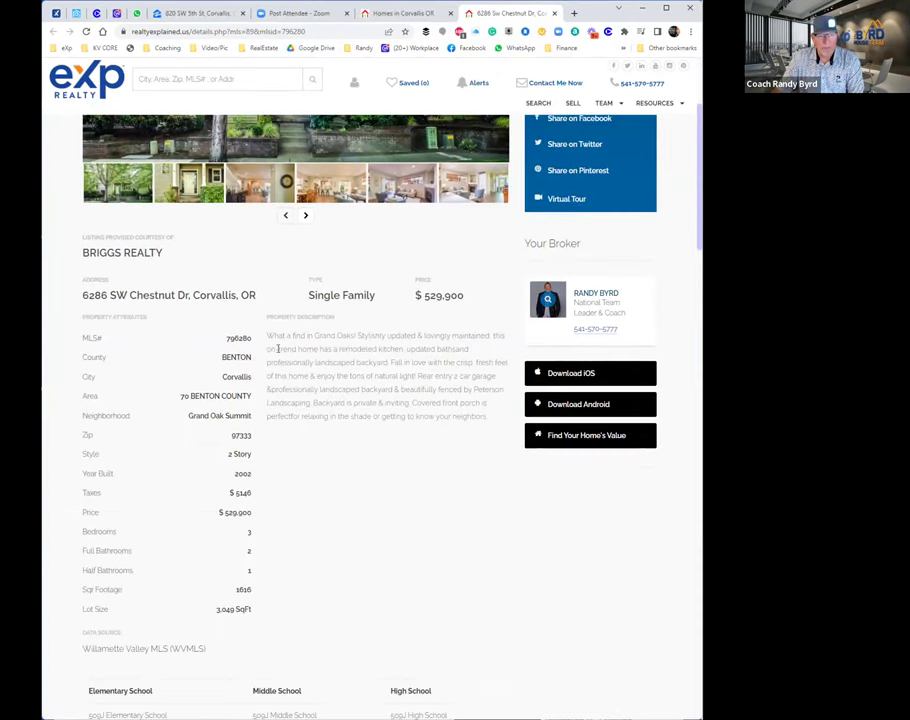
pyautogui.scroll(-6, 398, 396)
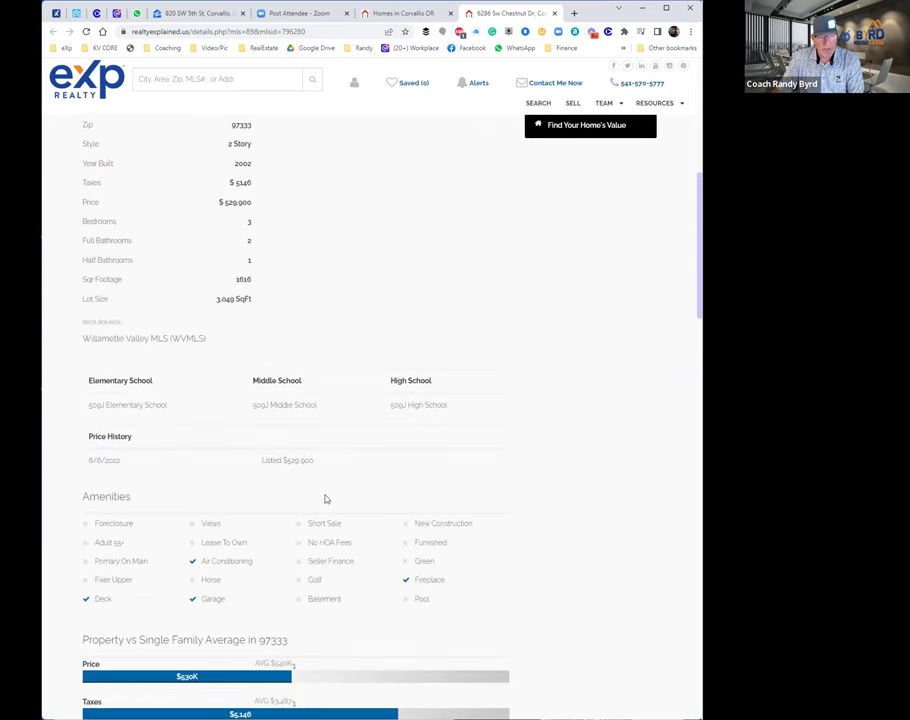
pyautogui.scroll(5, 349, 426)
pyautogui.scroll(5, 353, 372)
pyautogui.scroll(-2, 370, 184)
pyautogui.scroll(2, 370, 184)
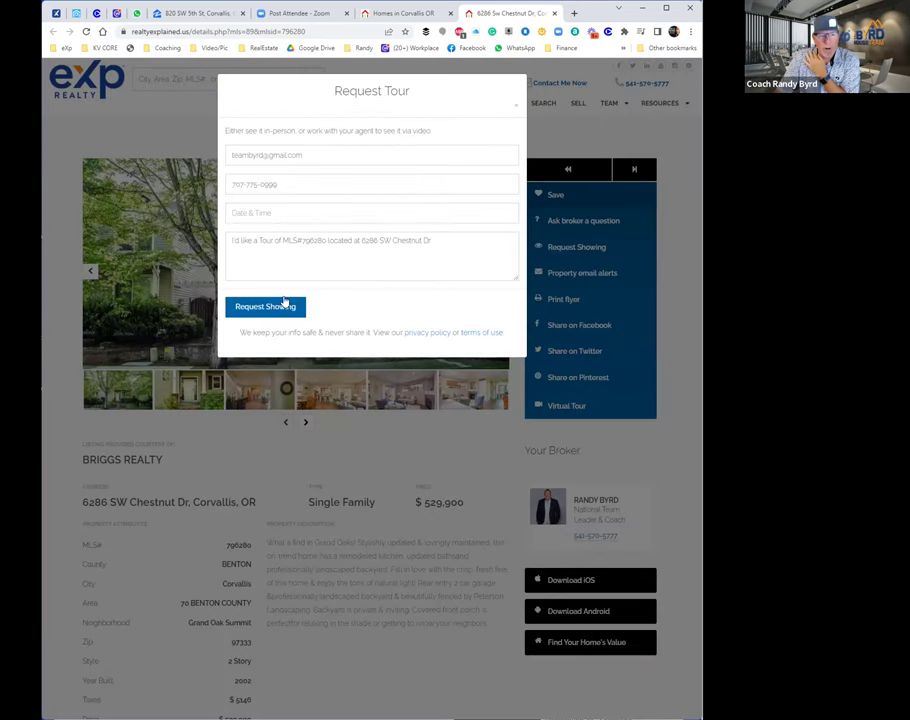
pyautogui.click(514, 107)
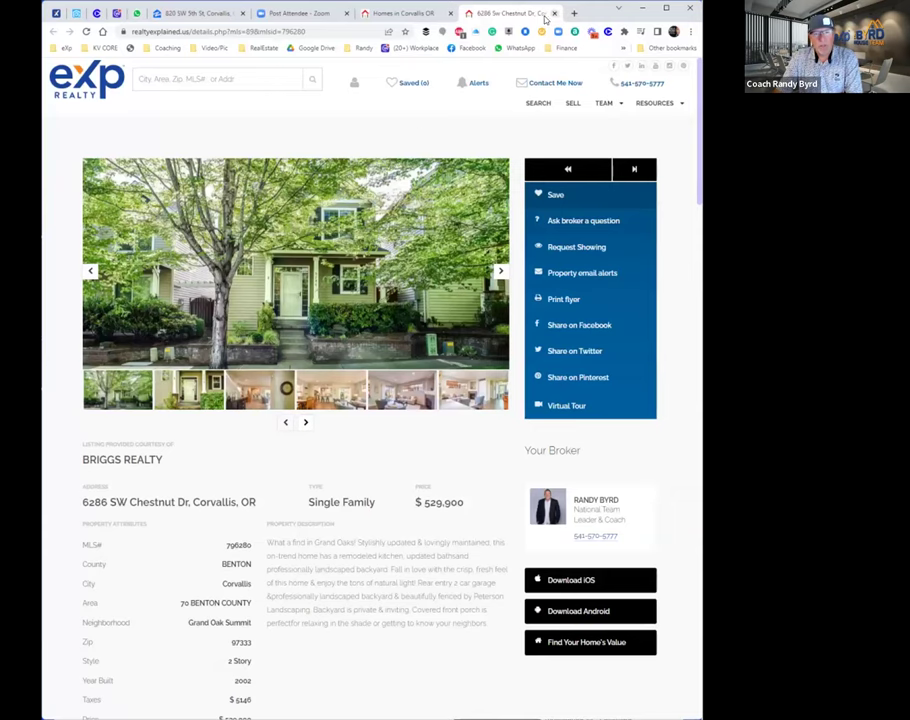
# - Go to the Homes in Corvallis OR tab, then back to the kvCORE squeeze page builder
pyautogui.click(400, 13)
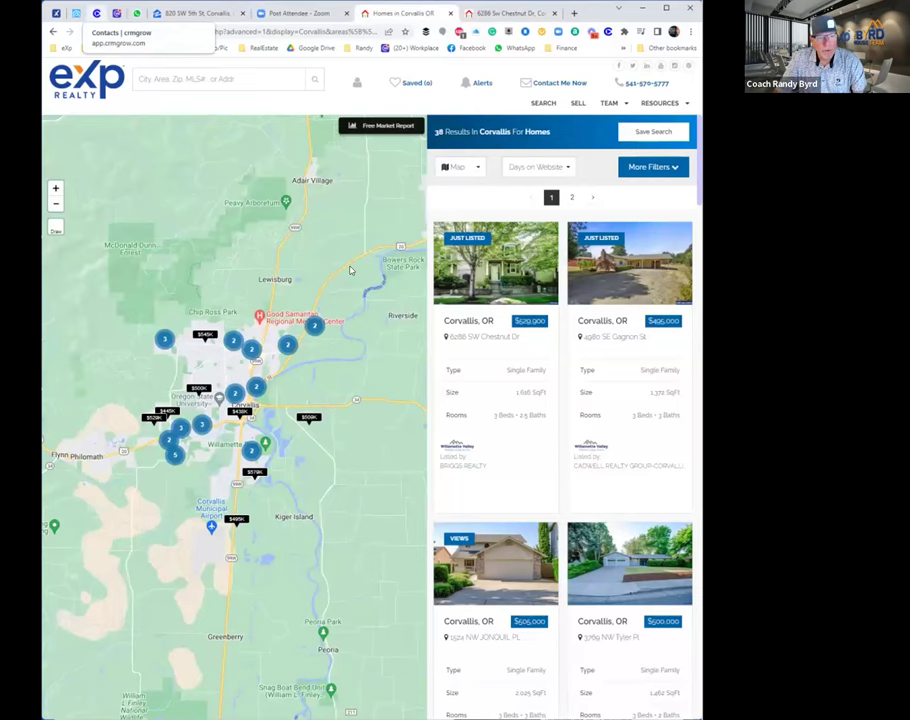
pyautogui.hotkey('ctrl', '2')
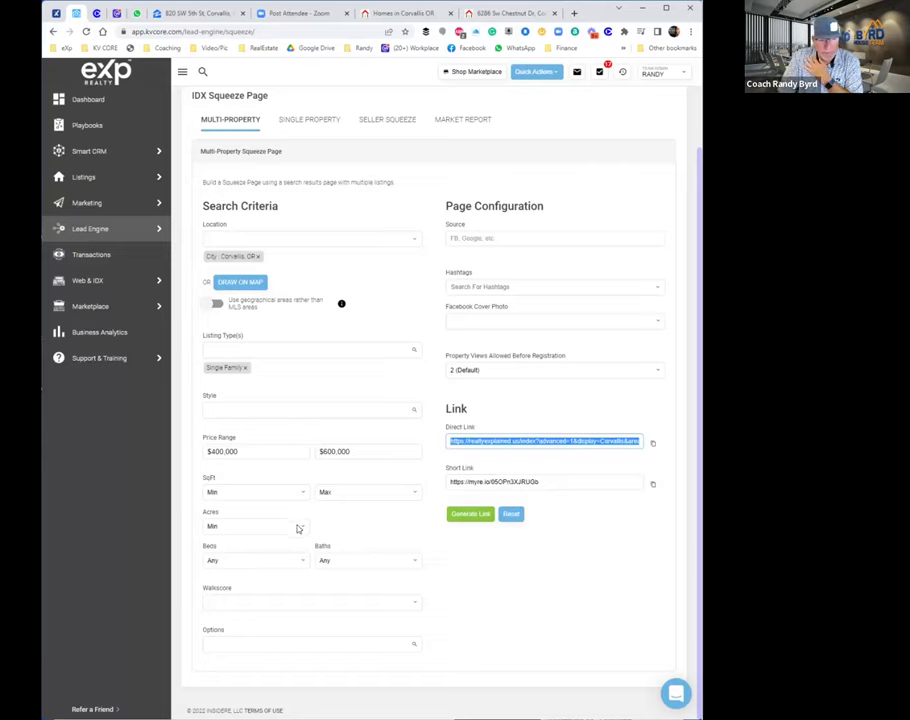
# - Set Acres to 2, then reset the form, clearing location, listing type and links
pyautogui.click(255, 526)
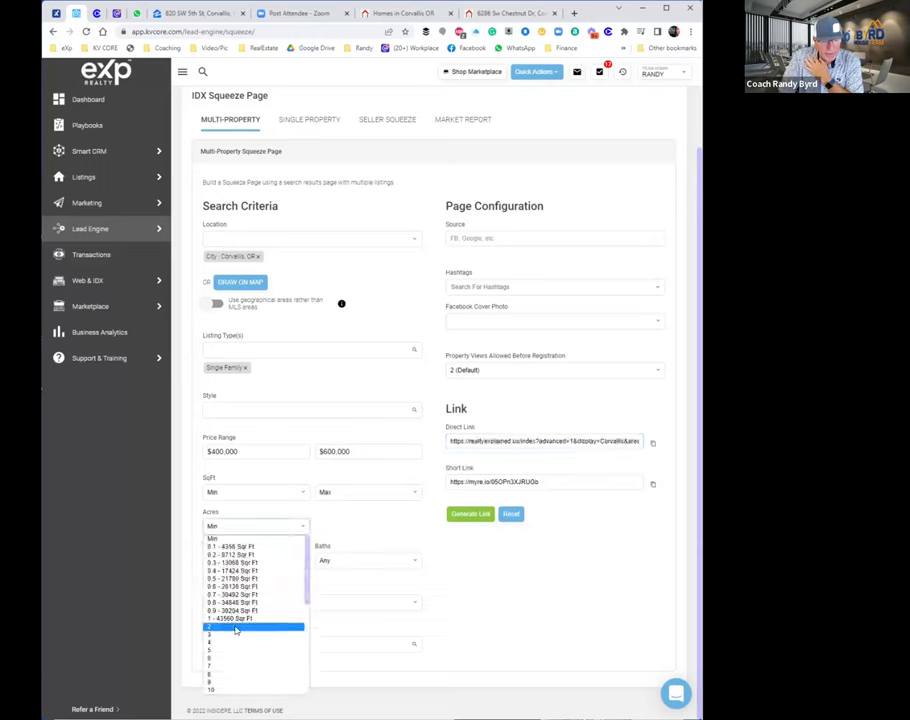
pyautogui.click(226, 626)
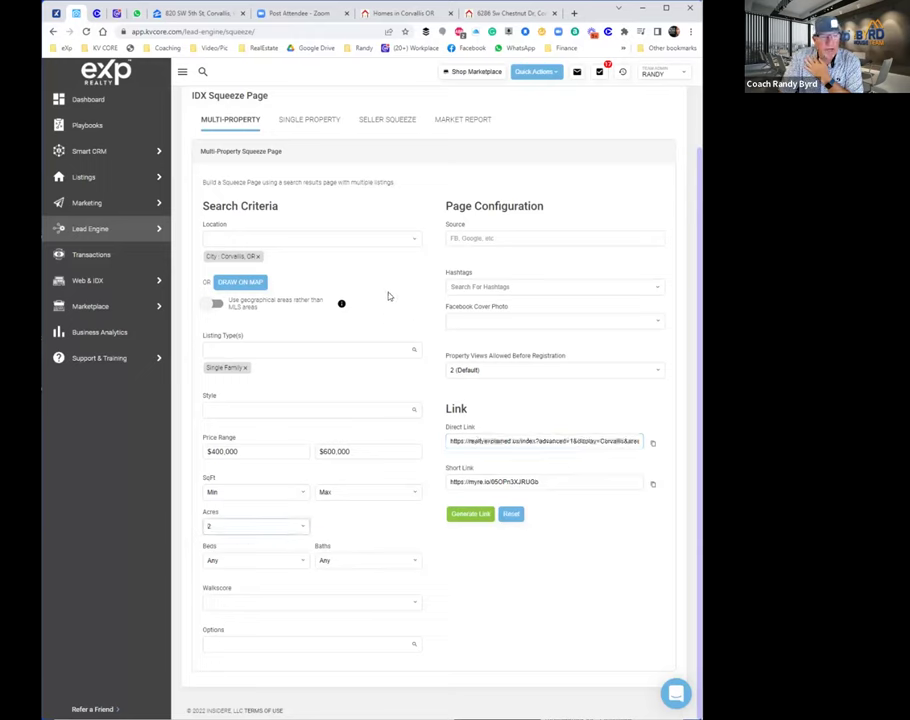
pyautogui.click(510, 514)
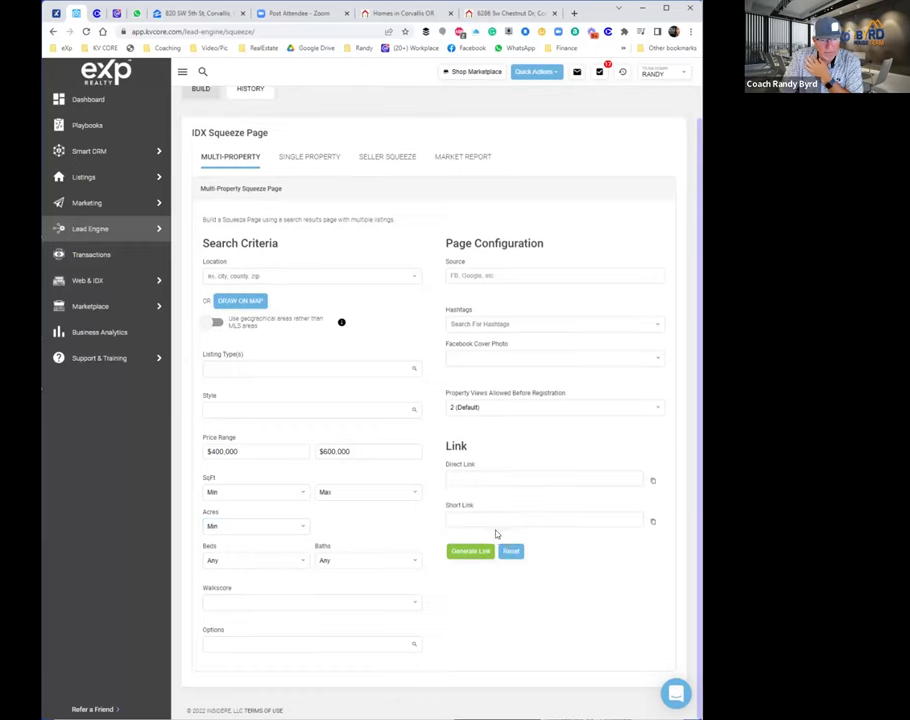
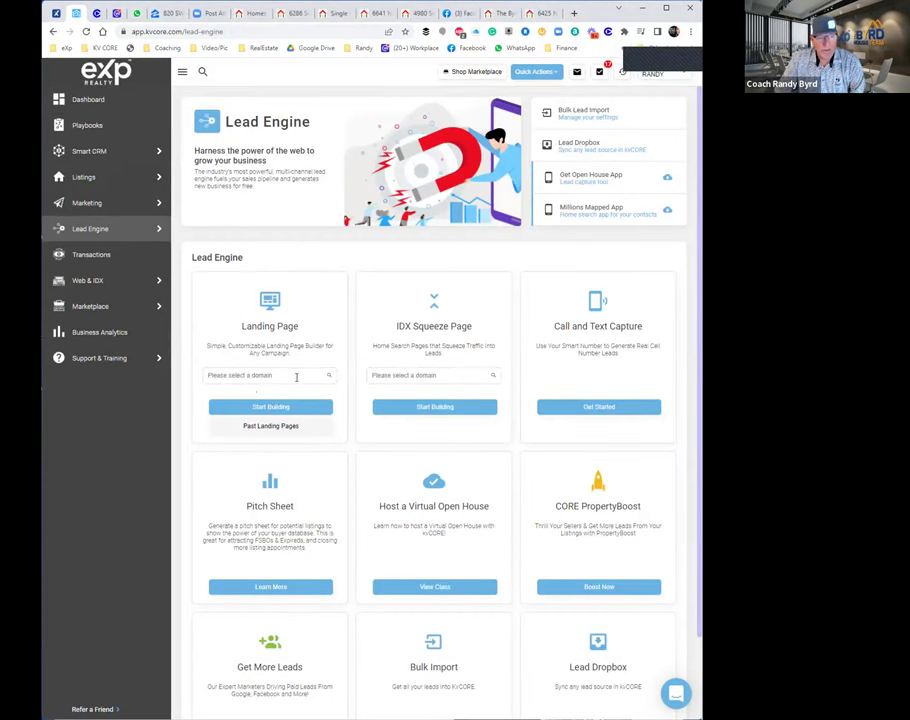
# - Choose the realtyexplained.us domain and start building an IDX squeeze page
pyautogui.click(278, 407)
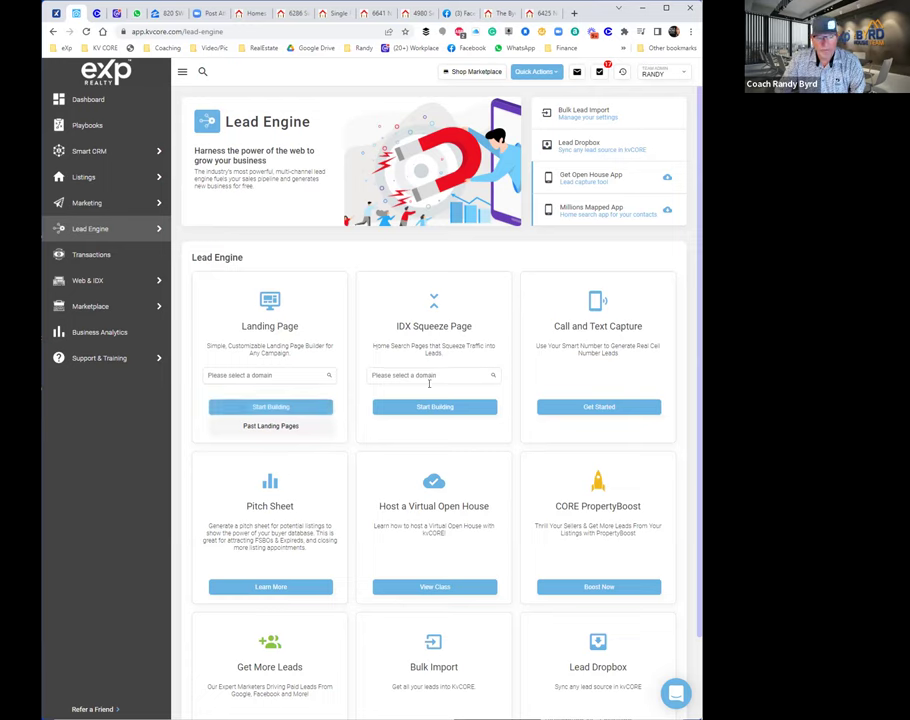
pyautogui.click(436, 406)
pyautogui.click(420, 376)
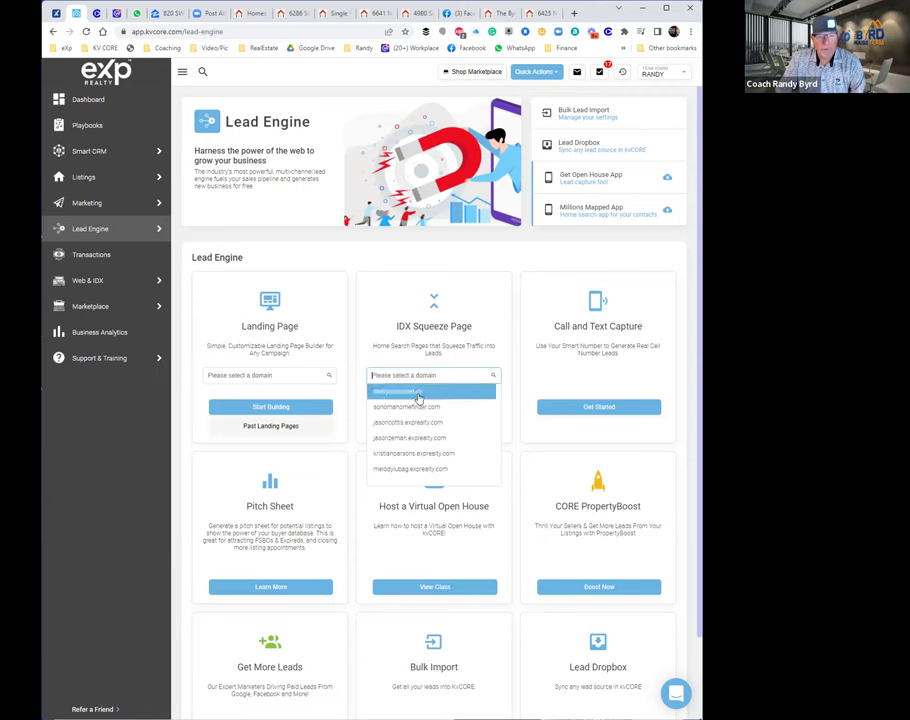
pyautogui.click(424, 392)
pyautogui.click(436, 406)
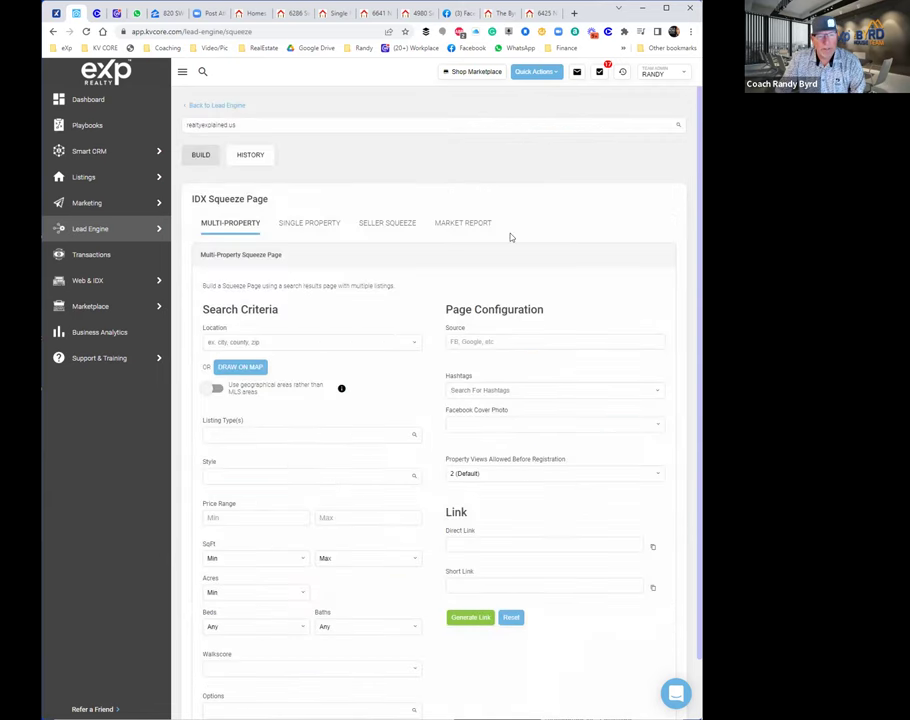
# - Generate a seller squeeze page link with source FB and location Redding
pyautogui.click(389, 223)
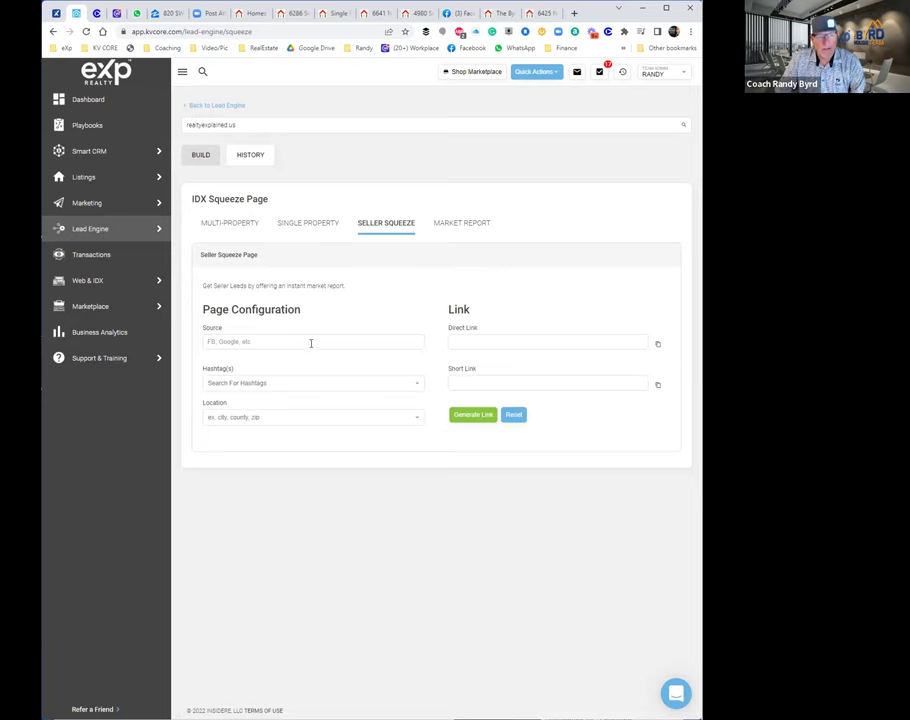
pyautogui.click(311, 343)
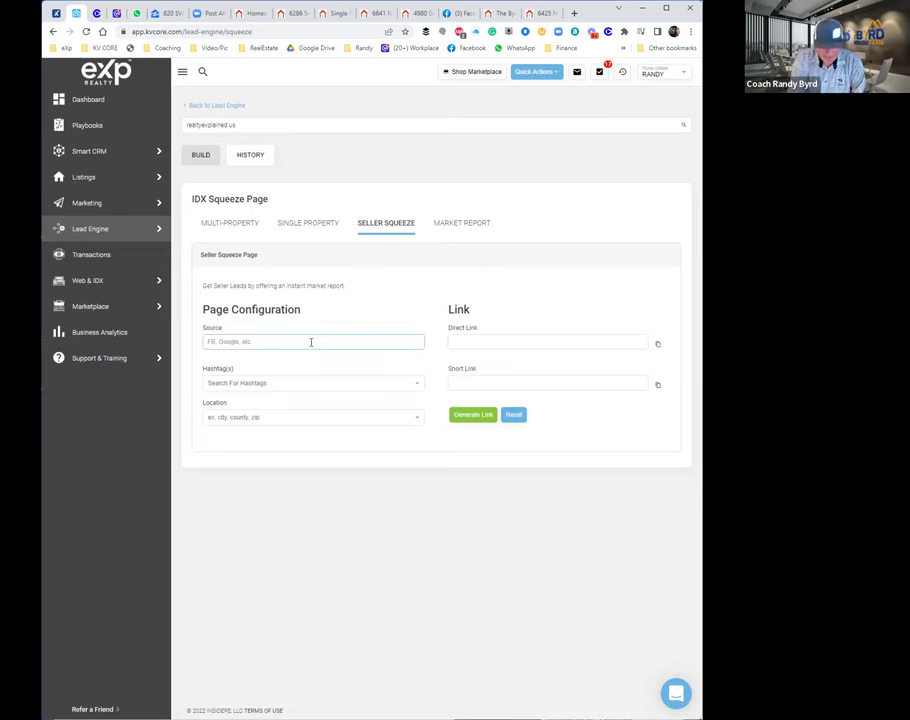
pyautogui.write('FB')
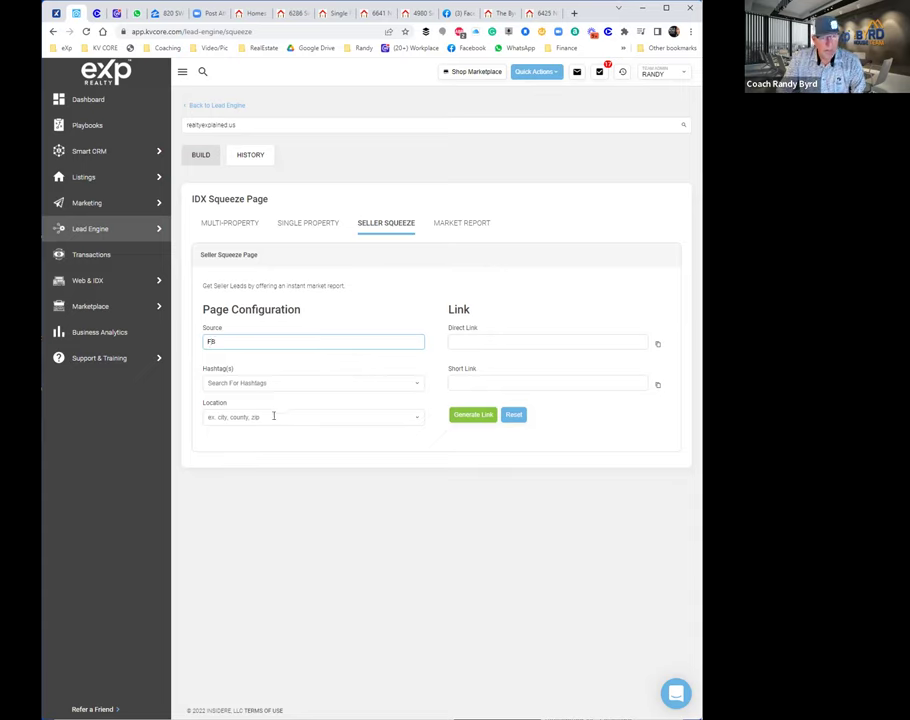
pyautogui.click(273, 416)
pyautogui.write('Redding California')
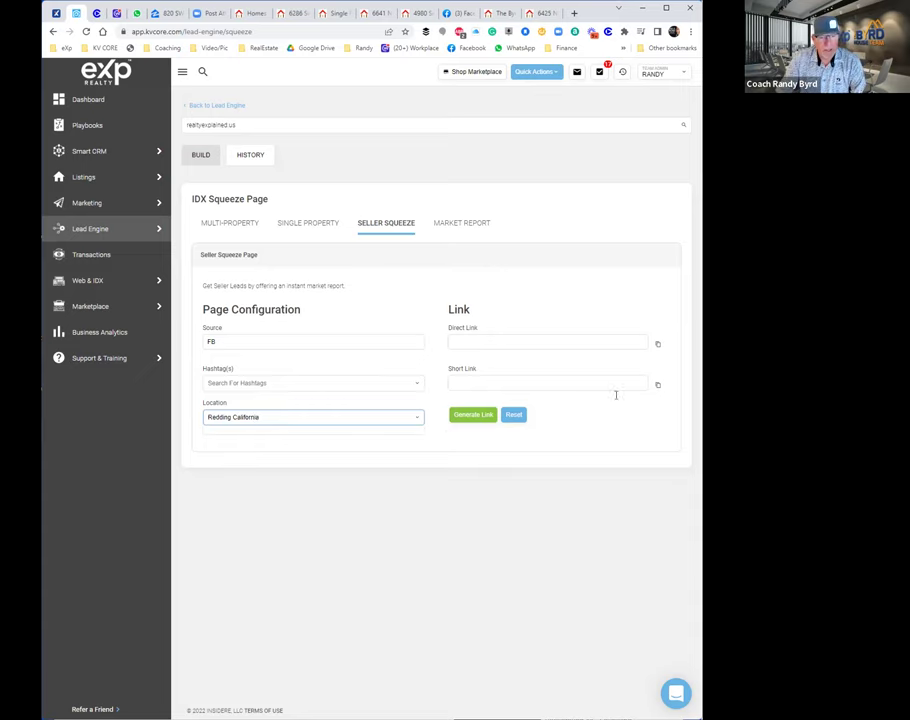
pyautogui.click(475, 416)
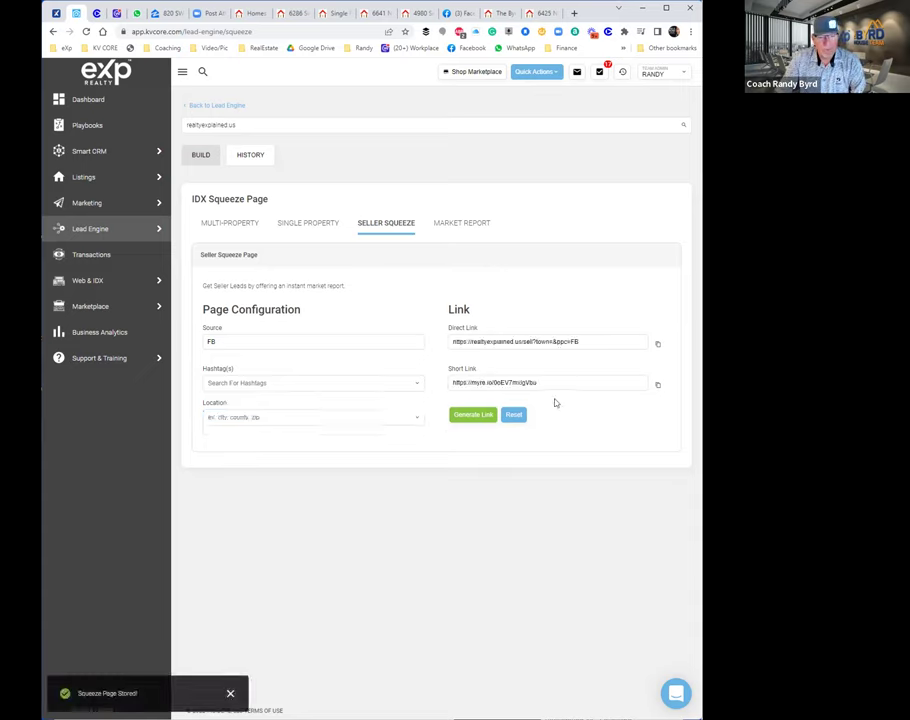
# - Copy the generated short link for the seller squeeze page
pyautogui.moveTo(538, 382); pyautogui.dragTo(450, 382)
pyautogui.rightClick(490, 386)
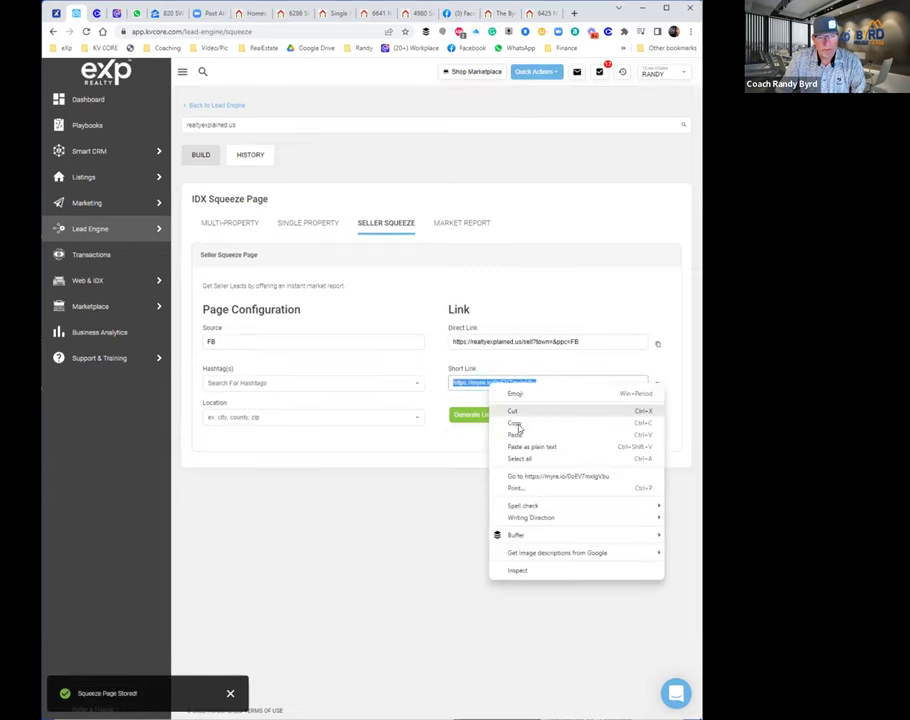
pyautogui.click(514, 423)
pyautogui.click(573, 13)
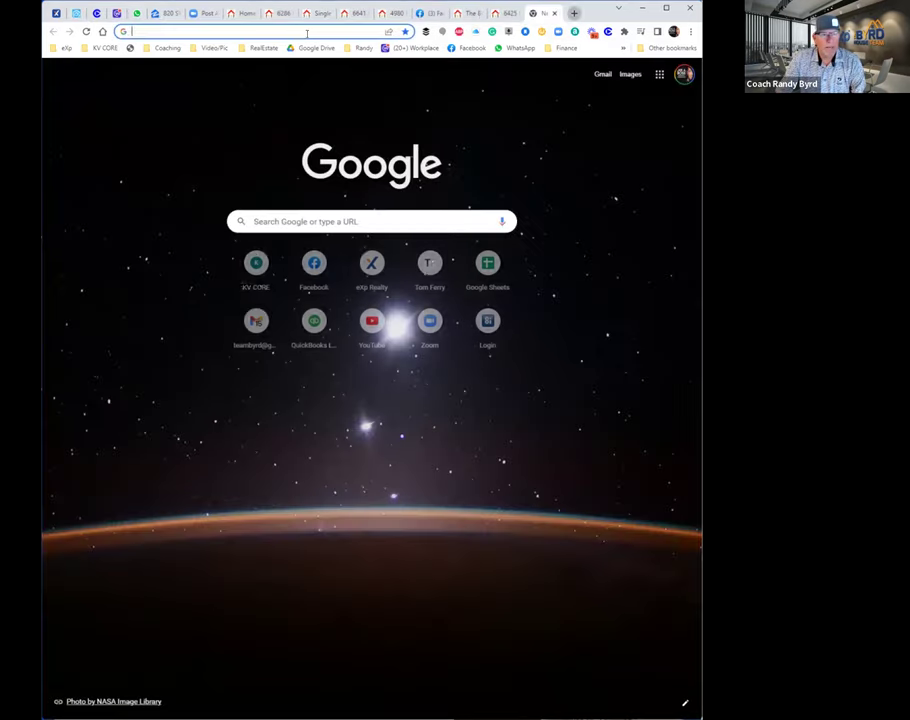
# - Load the copied short link to reach the 'See what your home is worth' page
pyautogui.rightClick(298, 32)
pyautogui.click(325, 98)
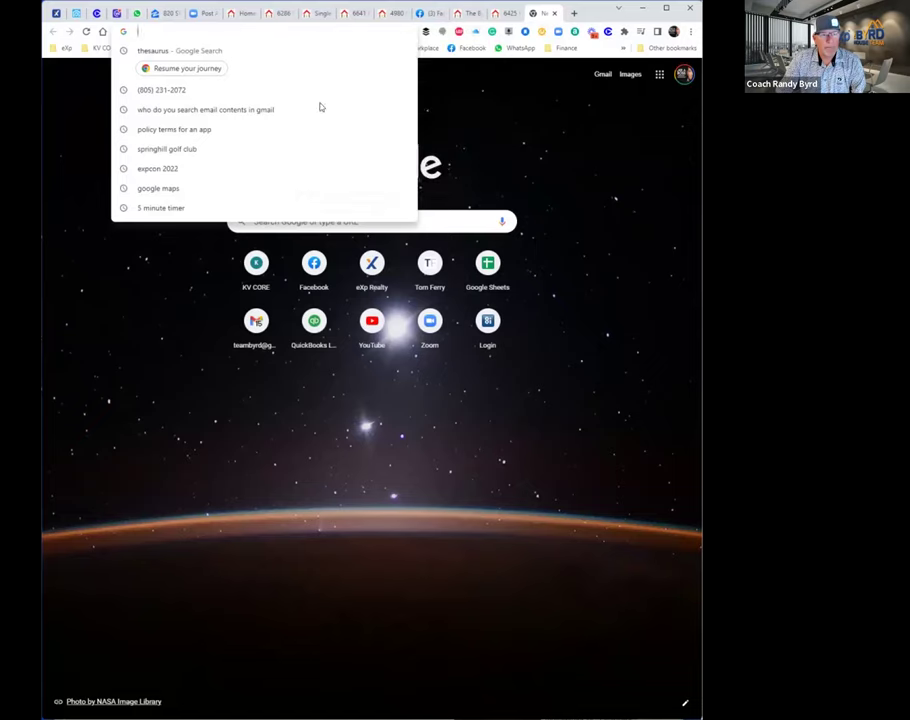
pyautogui.press('Return')
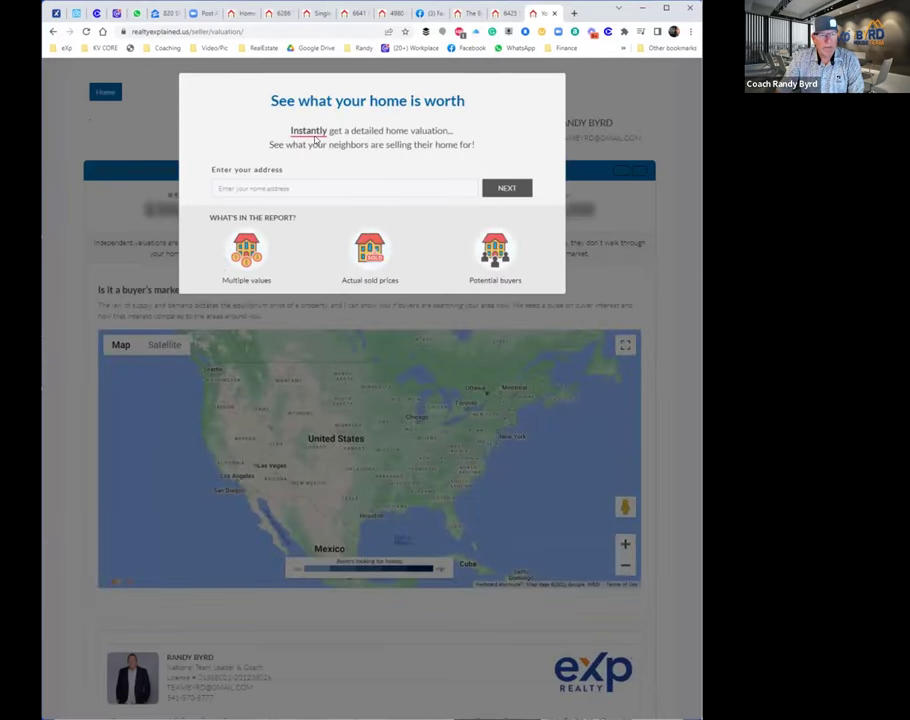
pyautogui.click(323, 185)
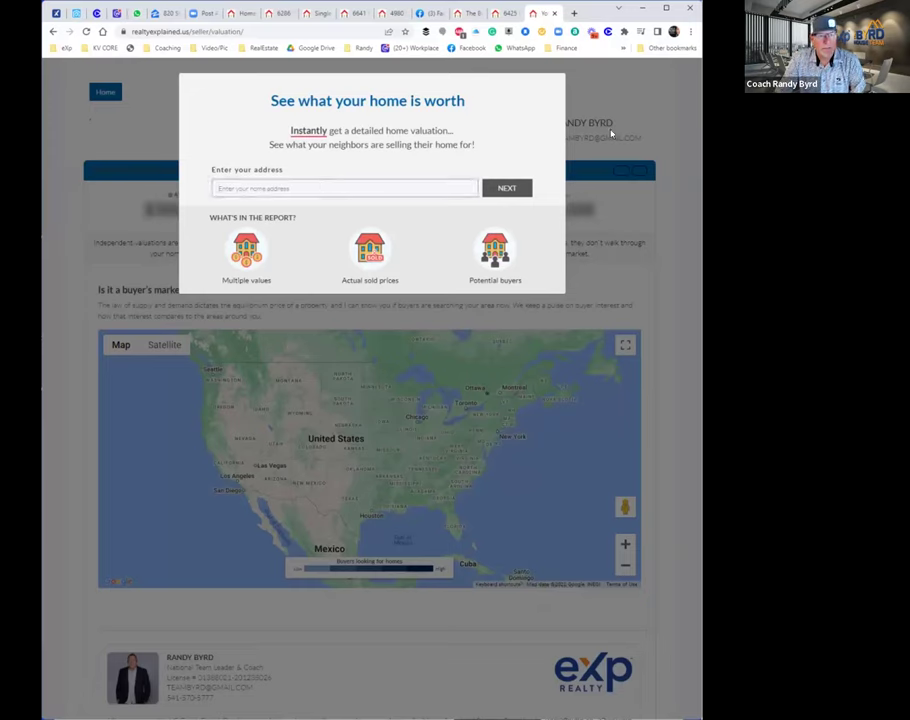
pyautogui.click(290, 188)
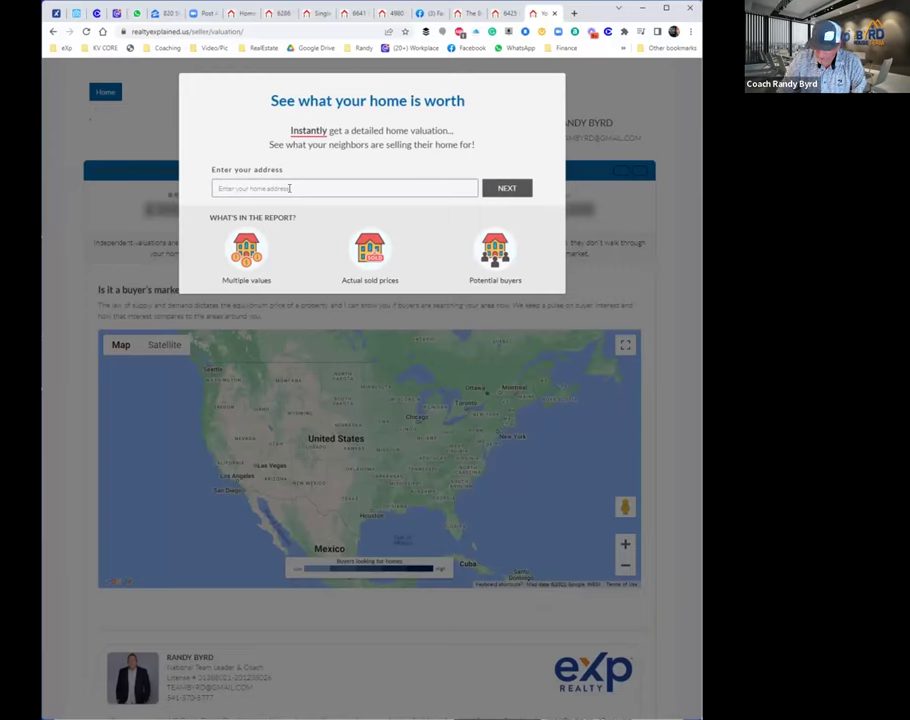
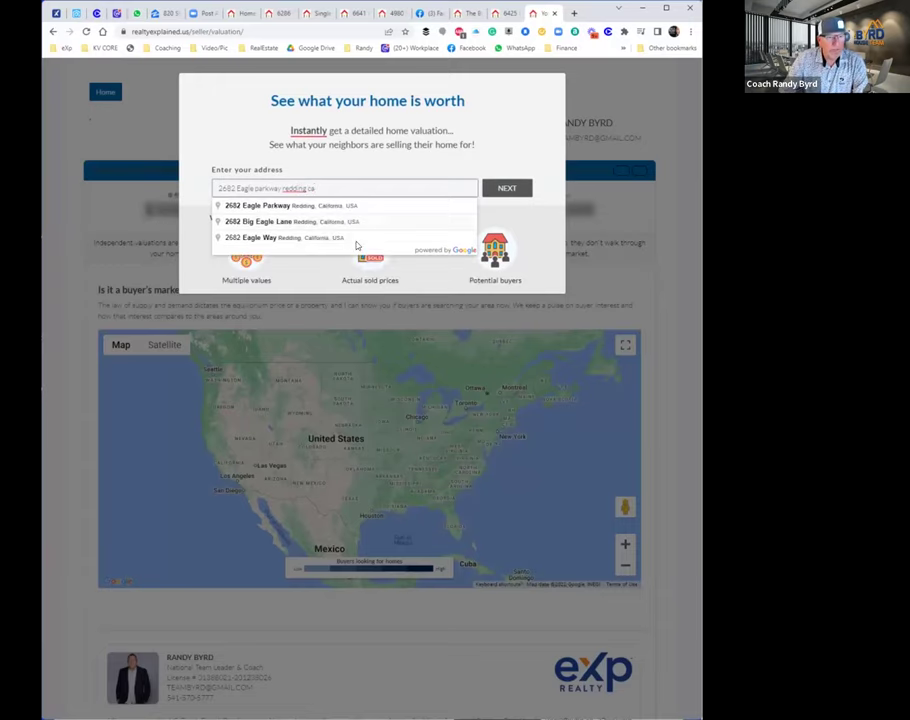
pyautogui.click(277, 207)
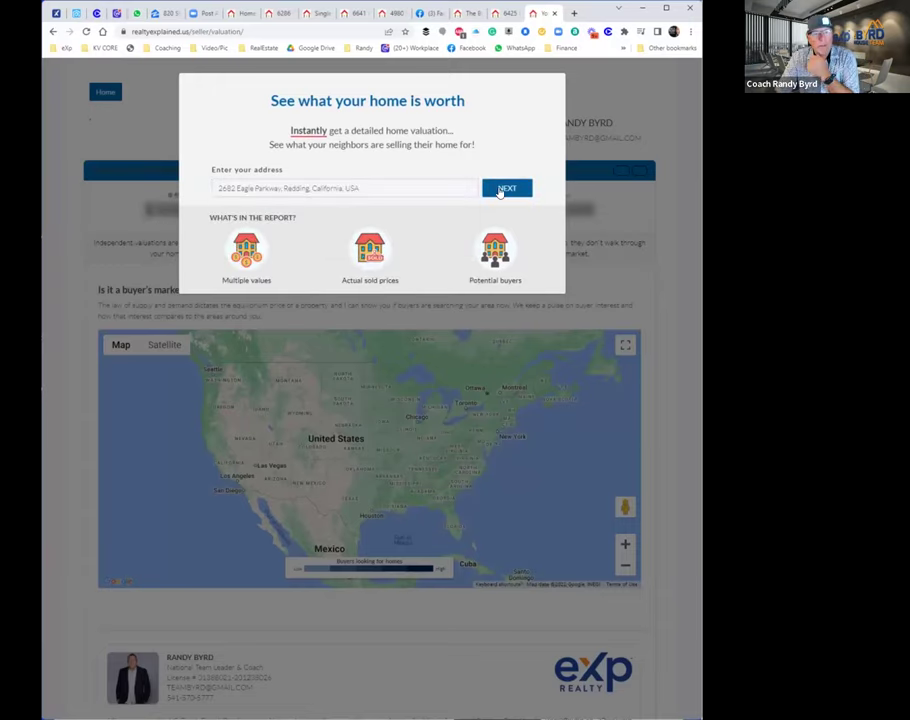
pyautogui.click(501, 189)
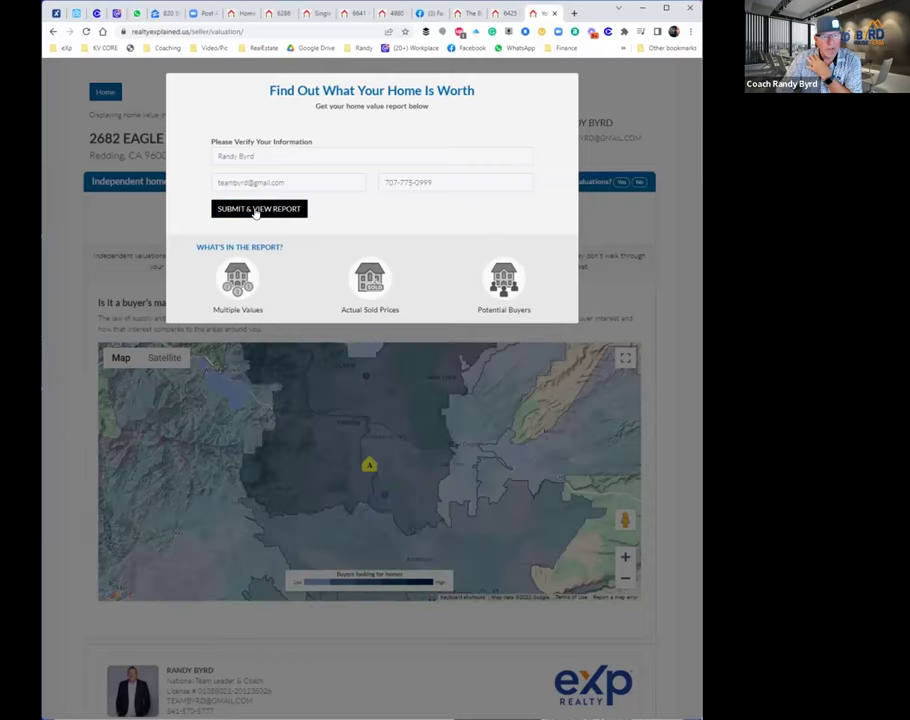
pyautogui.click(256, 211)
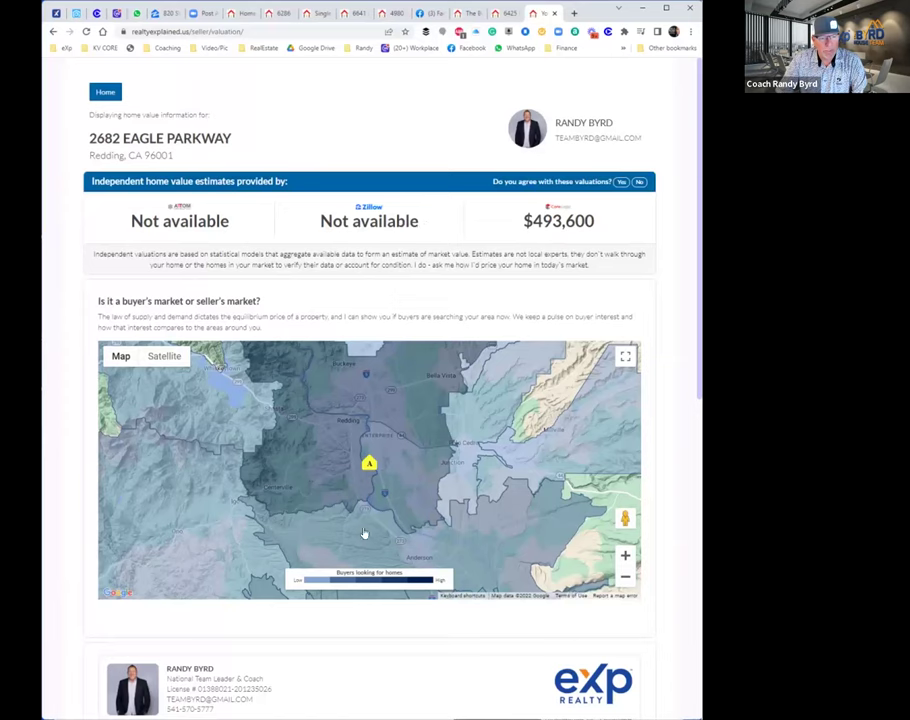
# - Review the $493,600 estimate report, then return to the kvCORE Lead Engine tab
pyautogui.moveTo(386, 443); pyautogui.dragTo(390, 502)
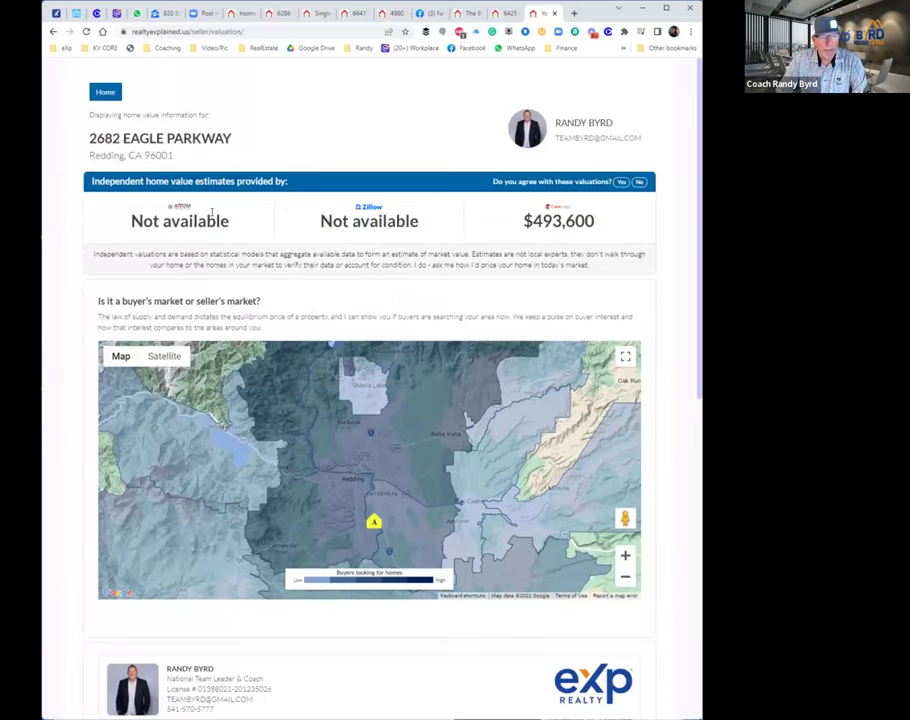
pyautogui.tripleClick(499, 236)
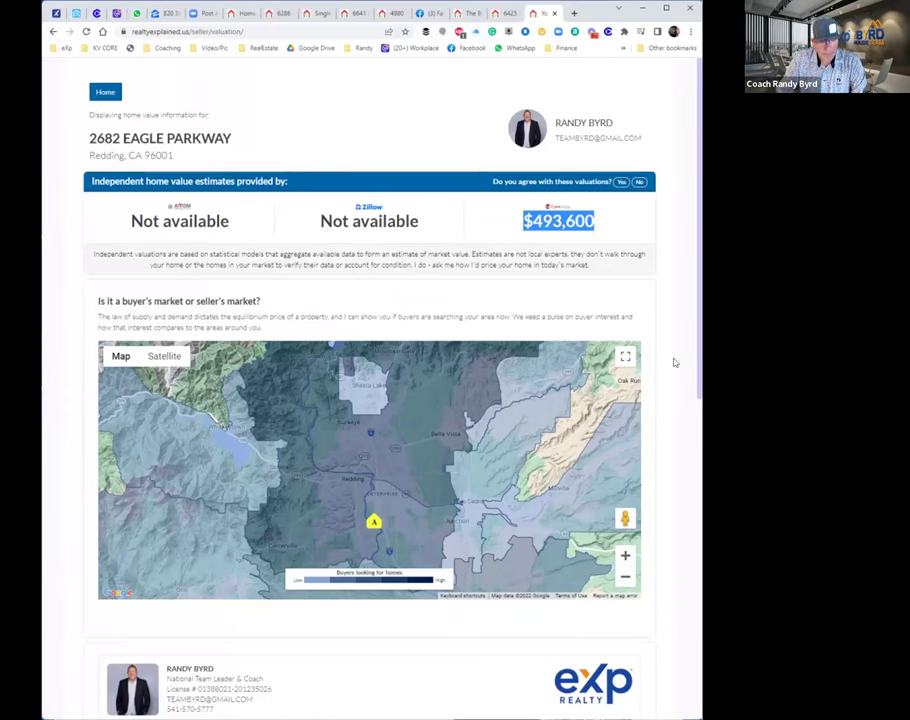
pyautogui.scroll(-3, 687, 470)
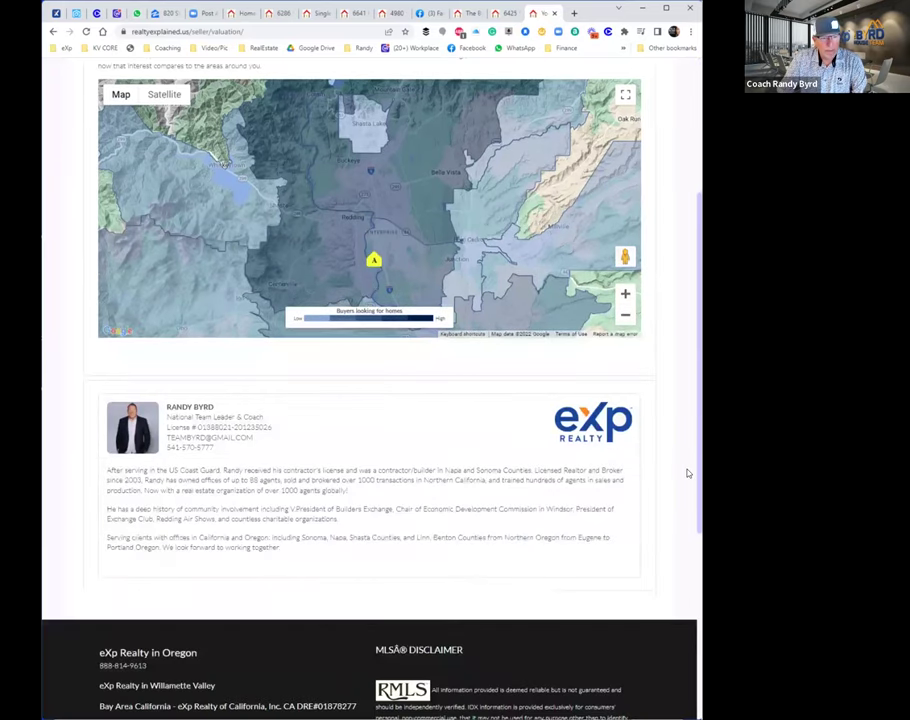
pyautogui.scroll(-2, 600, 400)
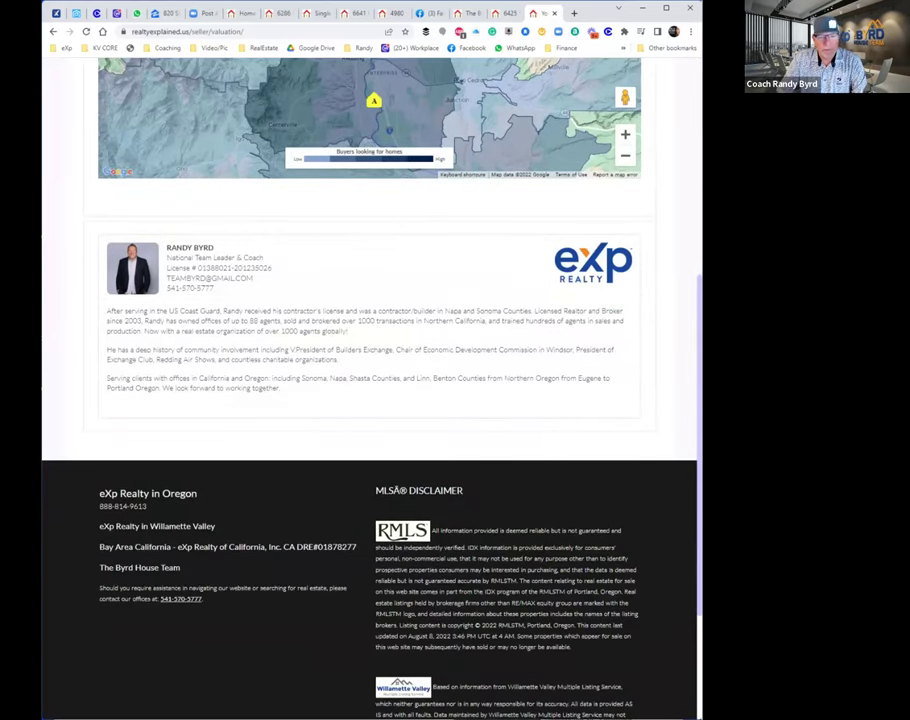
pyautogui.scroll(5, 701, 380)
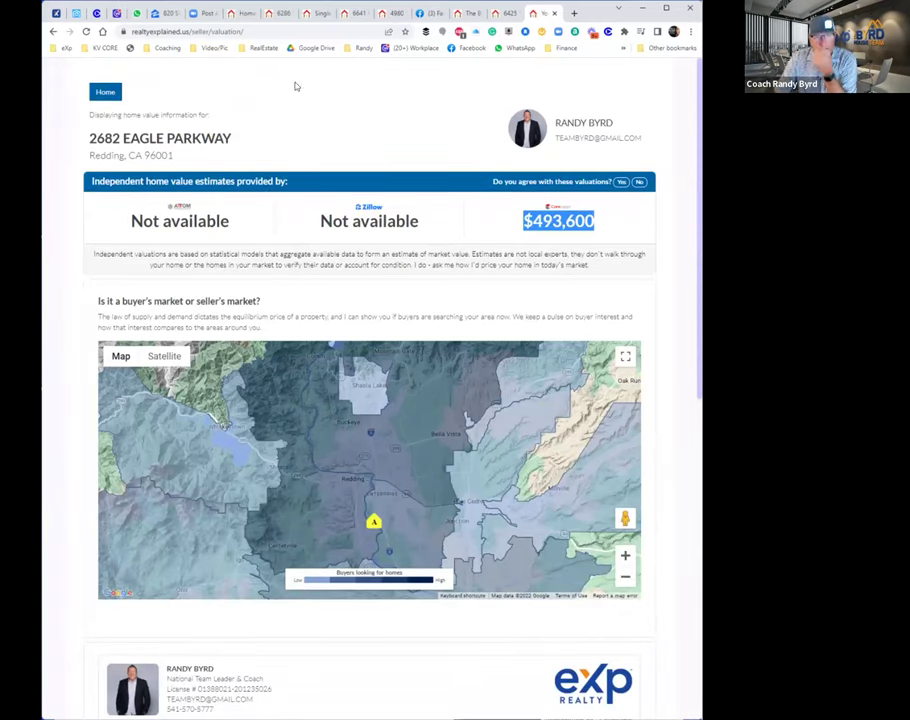
pyautogui.click(106, 92)
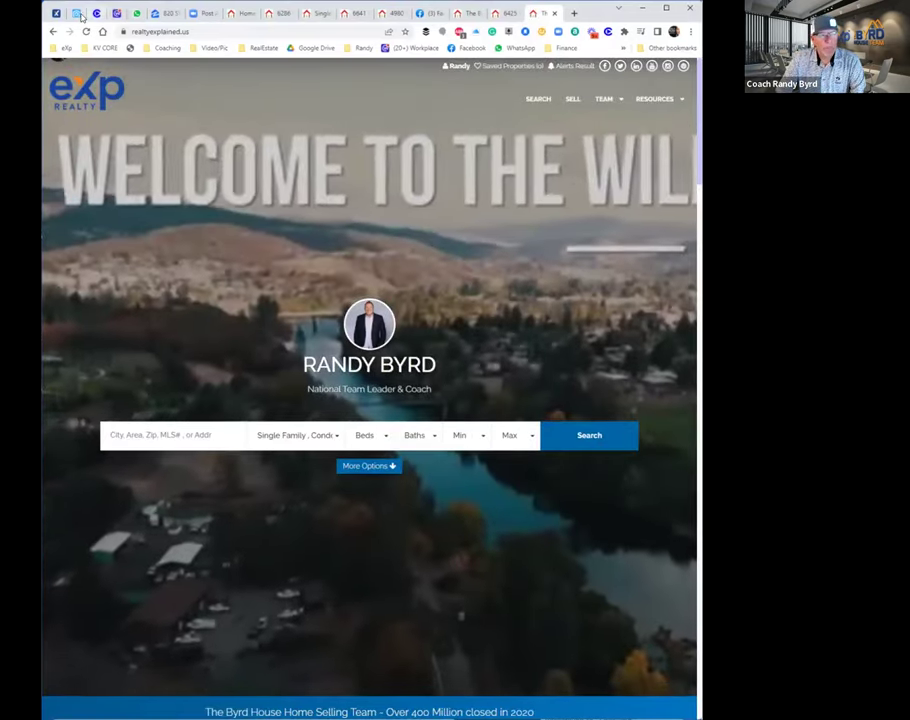
pyautogui.click(76, 13)
# - Generate a market report link for City: Corvallis, OR with source FB
pyautogui.click(462, 225)
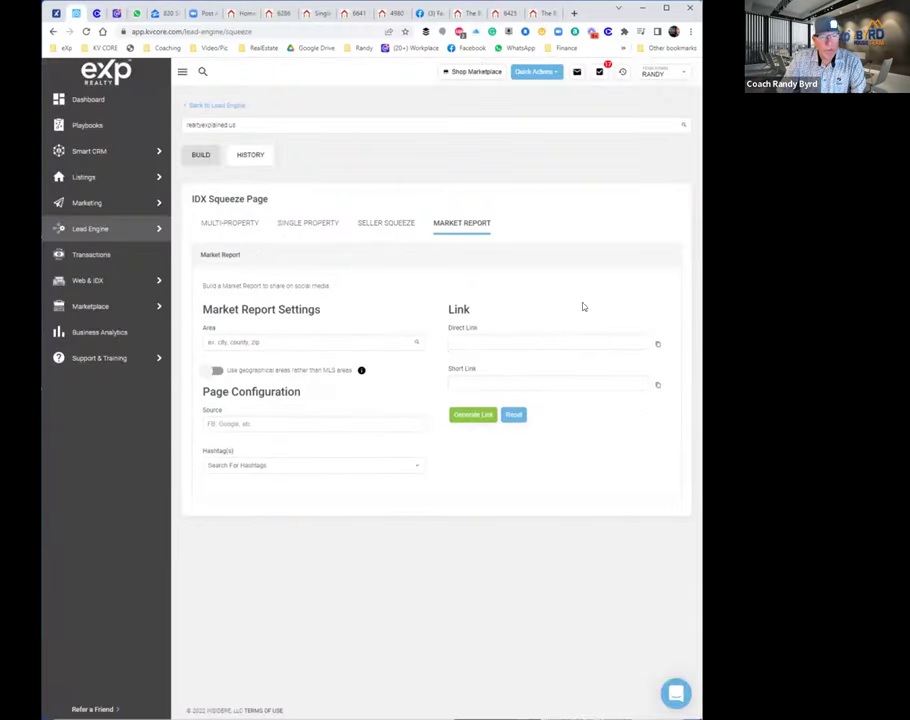
pyautogui.click(285, 341)
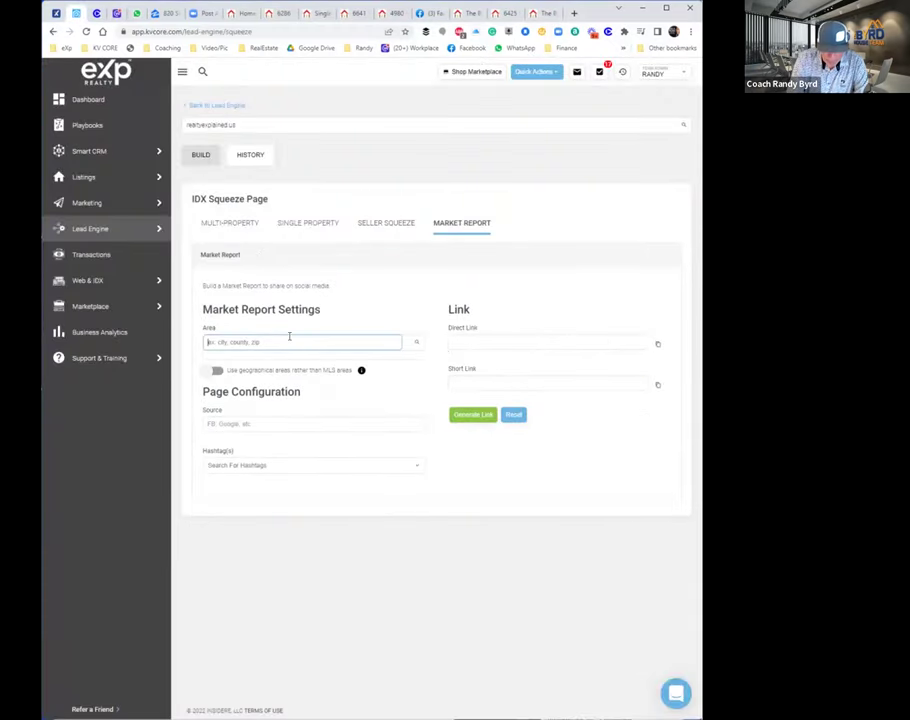
pyautogui.write('corvallis')
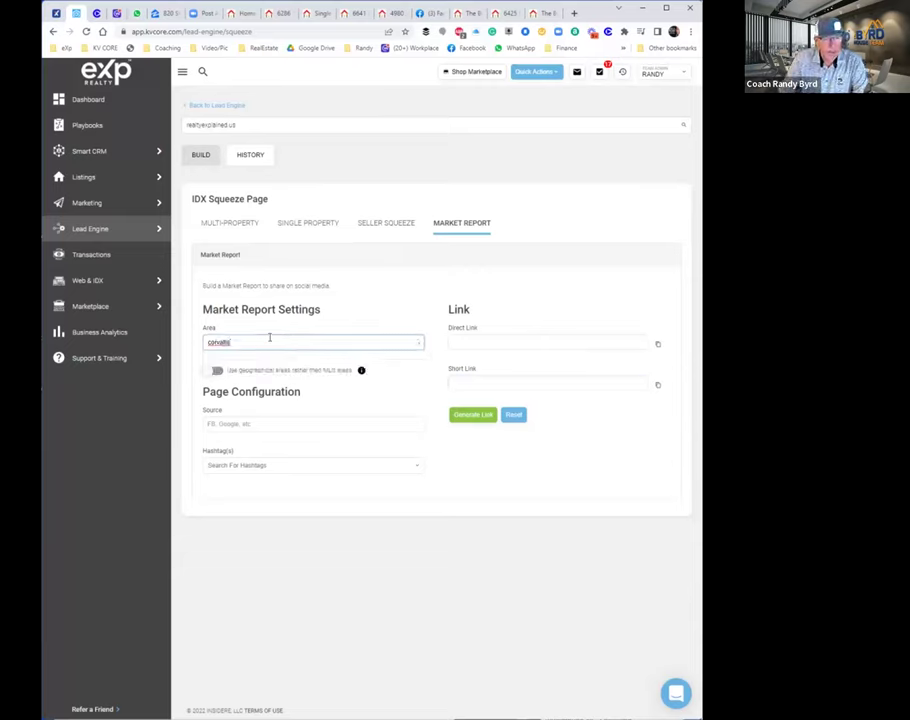
pyautogui.click(240, 374)
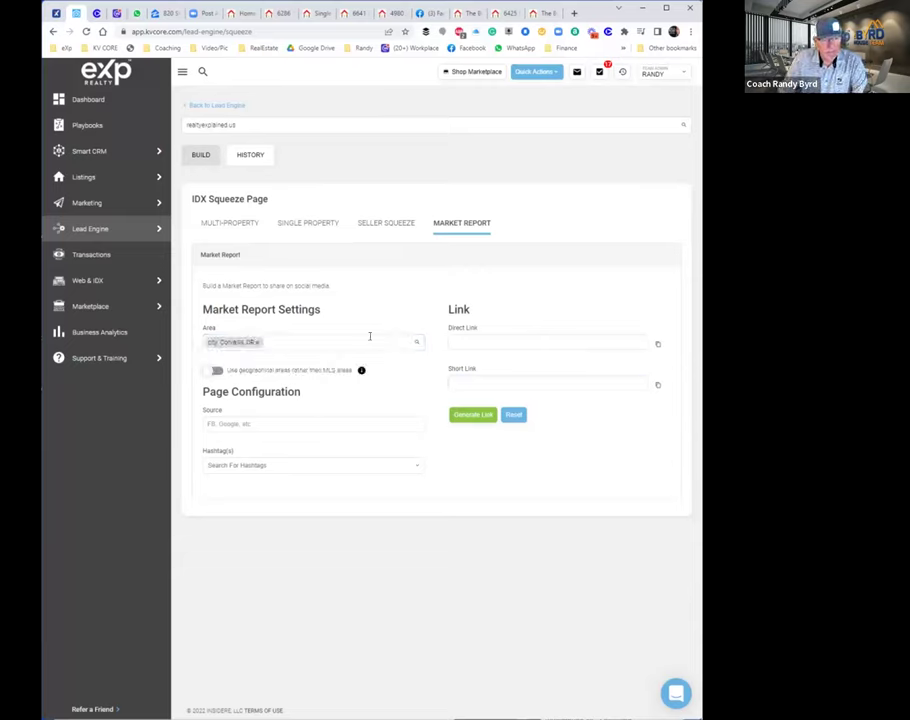
pyautogui.click(281, 422)
pyautogui.write('FB')
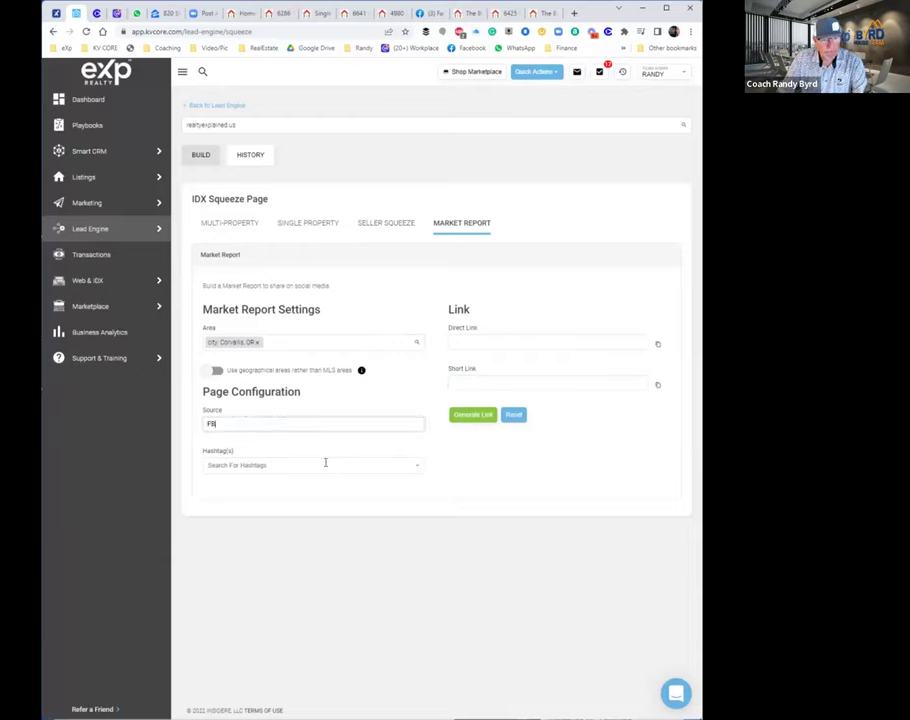
pyautogui.click(481, 418)
# - Copy the market report short link and load it in a new tab
pyautogui.moveTo(540, 383); pyautogui.dragTo(452, 384)
pyautogui.rightClick(487, 383)
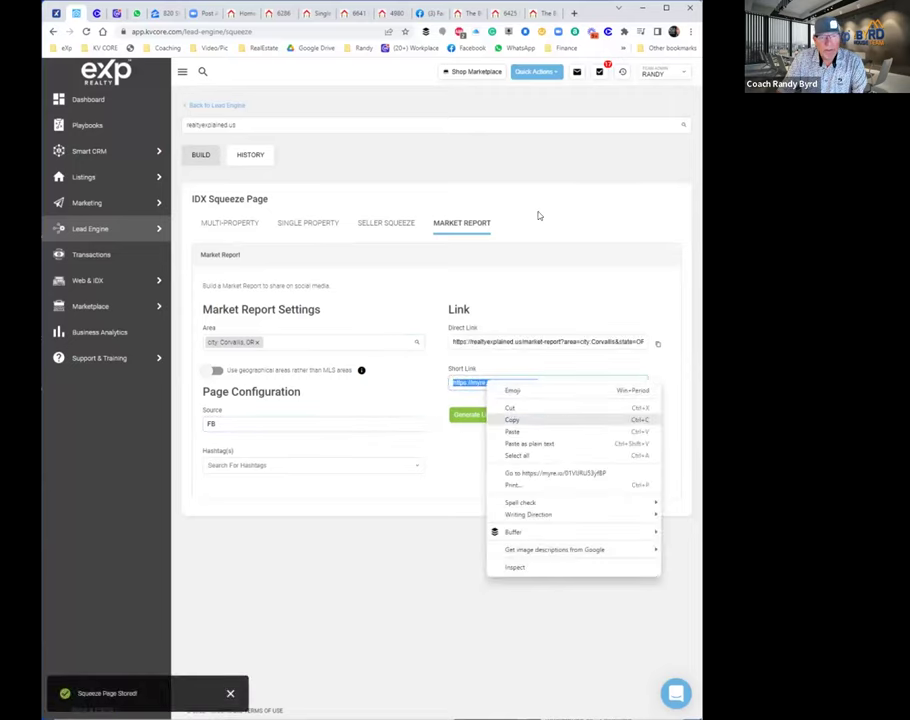
pyautogui.click(524, 416)
pyautogui.hotkey('ctrl', 't')
pyautogui.rightClick(256, 31)
pyautogui.click(278, 99)
pyautogui.press('Return')
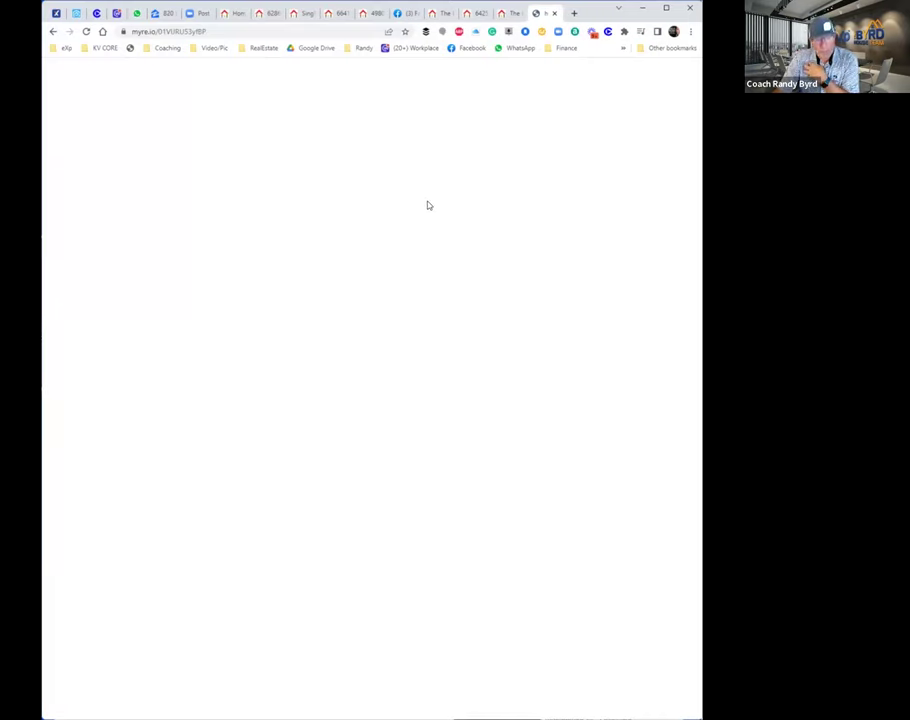
# - Close the blank short-link tab and copy the Corvallis report's direct link
pyautogui.click(86, 31)
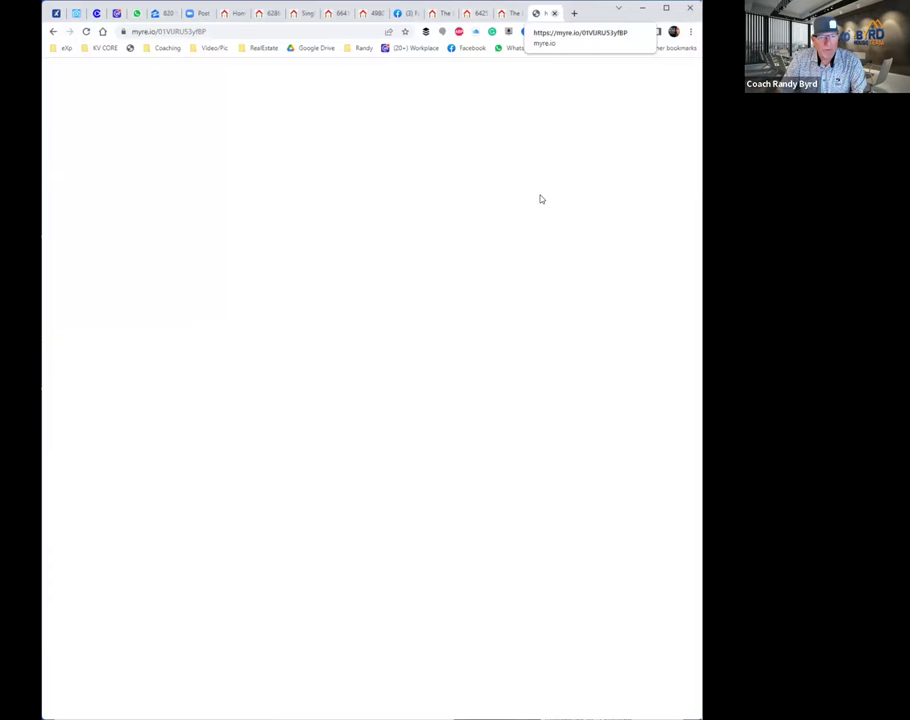
pyautogui.hotkey('ctrl', 'w')
pyautogui.click(625, 342)
pyautogui.moveTo(451, 340); pyautogui.dragTo(600, 336)
pyautogui.rightClick(580, 341)
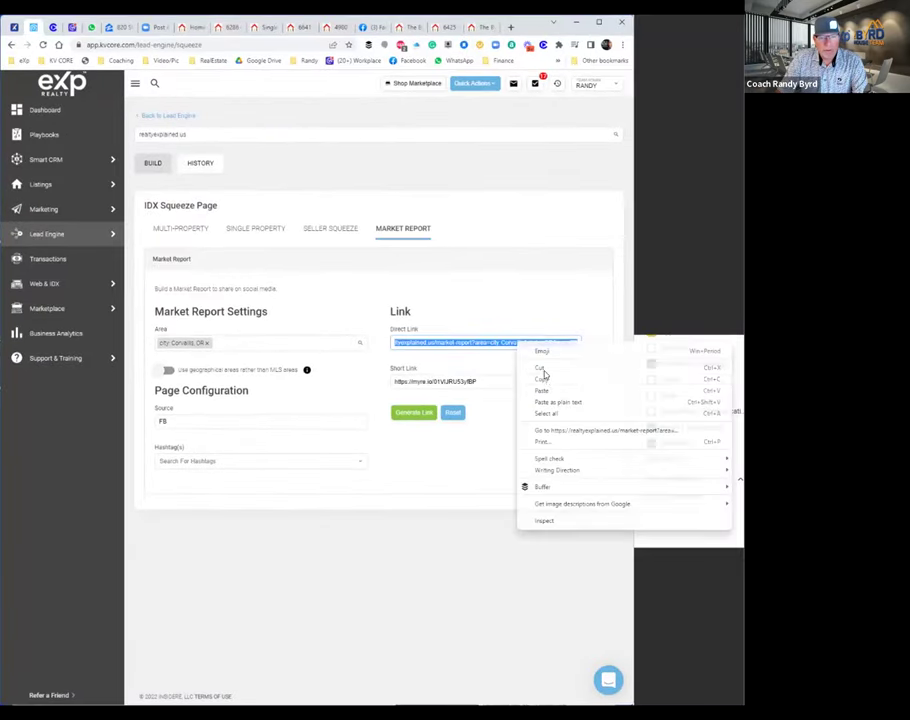
pyautogui.click(602, 379)
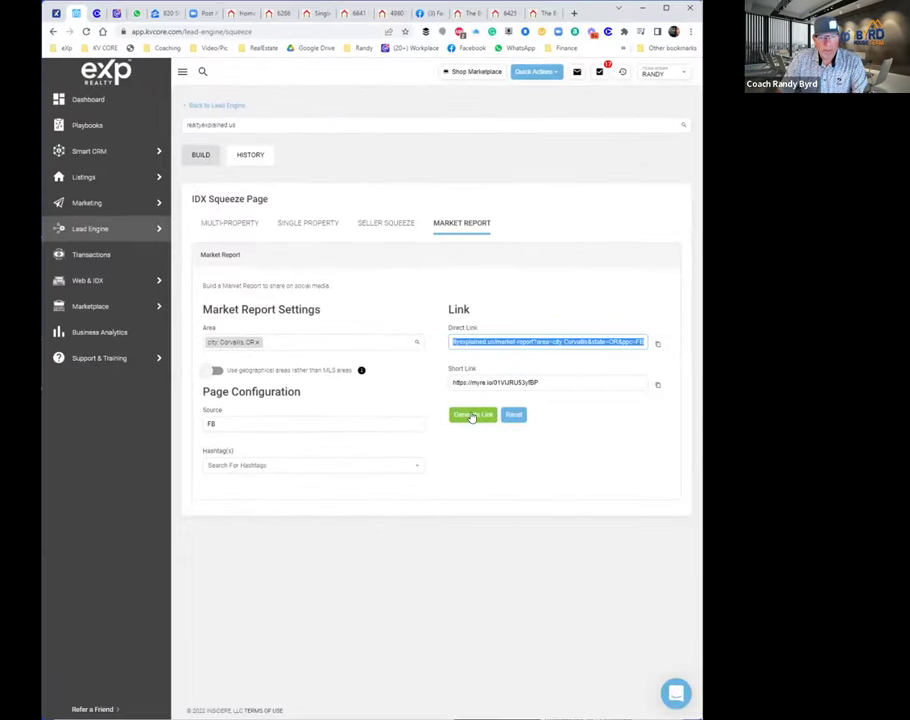
# - Load the direct link in the website tab to show the Corvallis market report
pyautogui.click(544, 13)
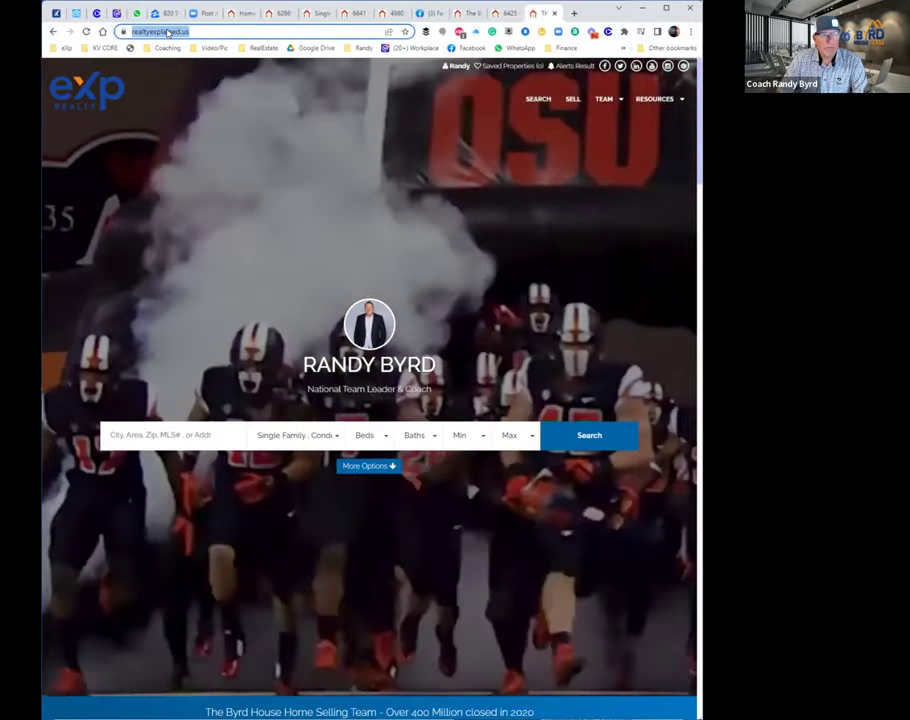
pyautogui.rightClick(166, 31)
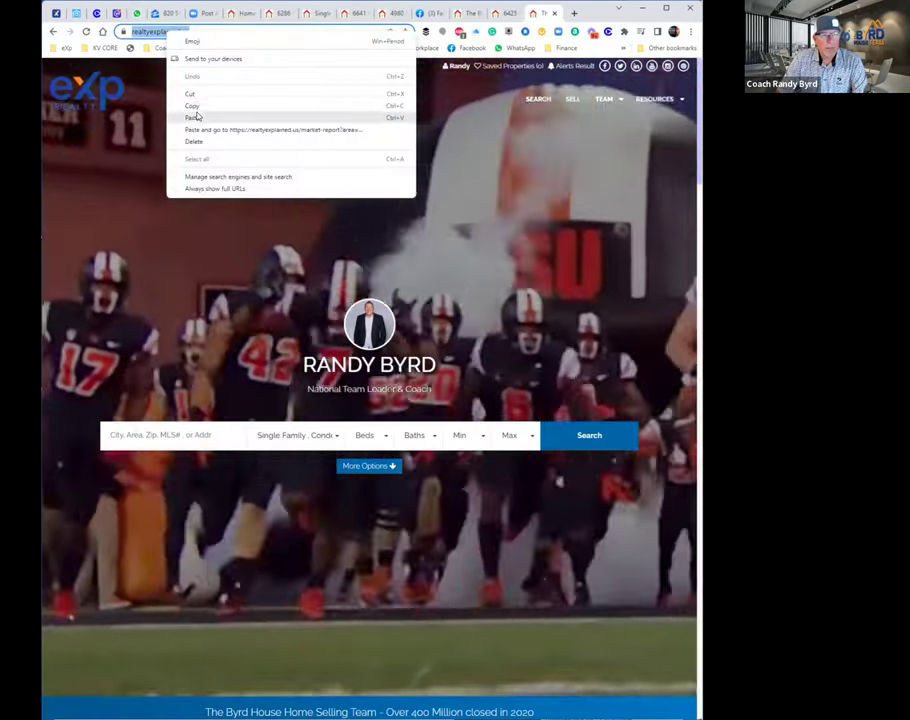
pyautogui.click(191, 117)
pyautogui.press('Return')
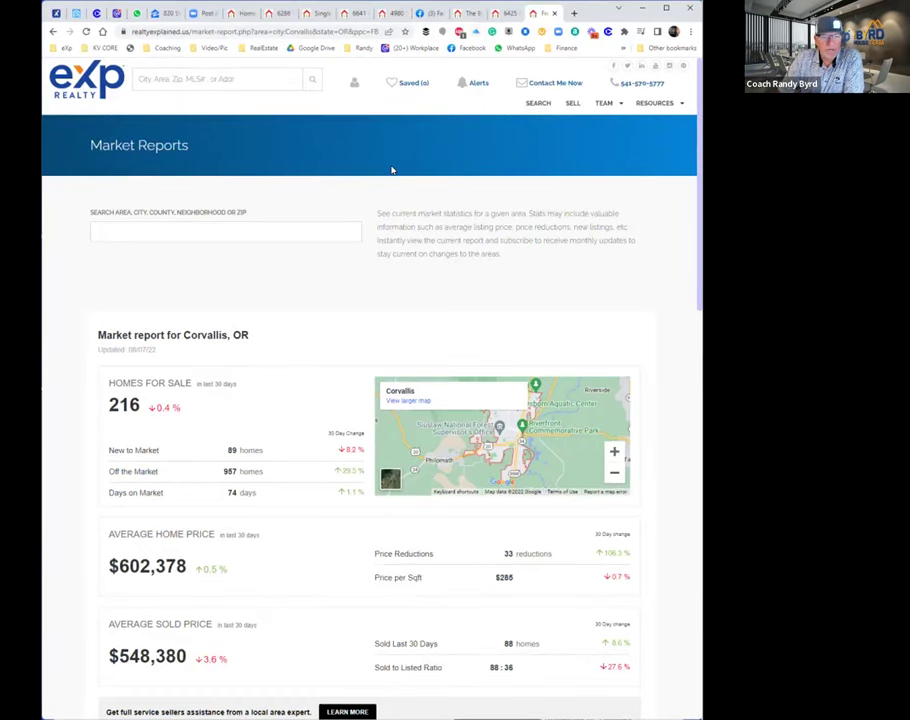
# - Browse the Corvallis, OR market report and subscribe to its monthly updates
pyautogui.scroll(-2, 392, 170)
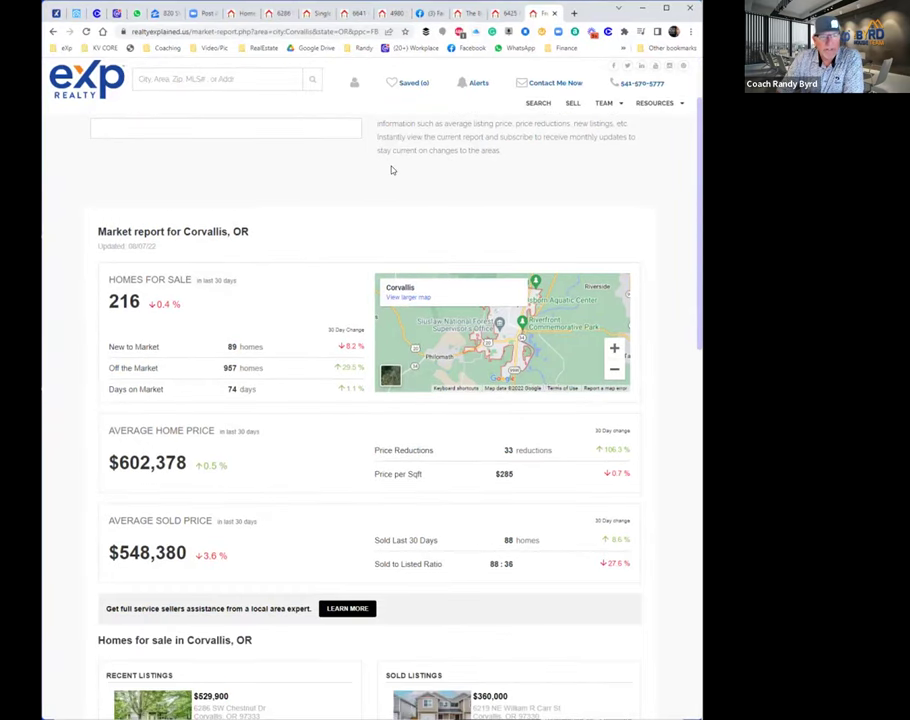
pyautogui.scroll(1, 380, 183)
pyautogui.scroll(2, 376, 142)
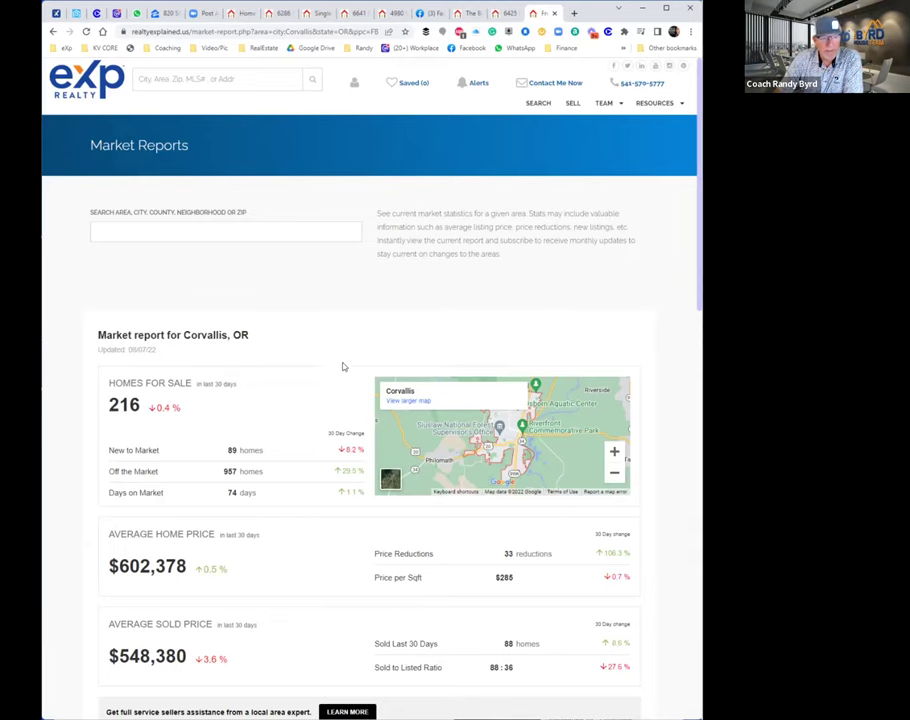
pyautogui.scroll(-2, 347, 319)
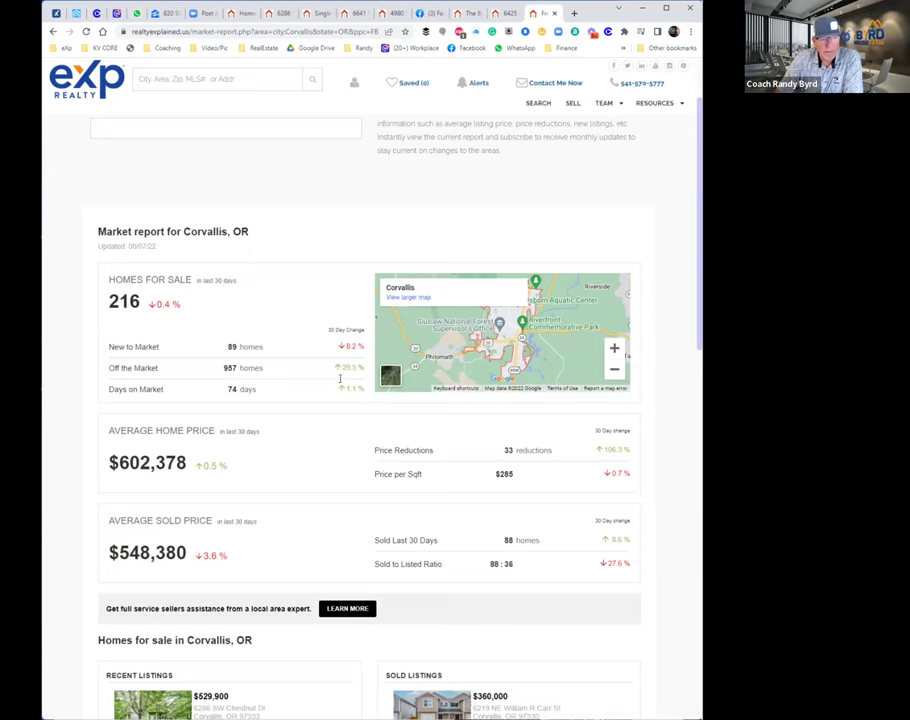
pyautogui.scroll(-1, 340, 378)
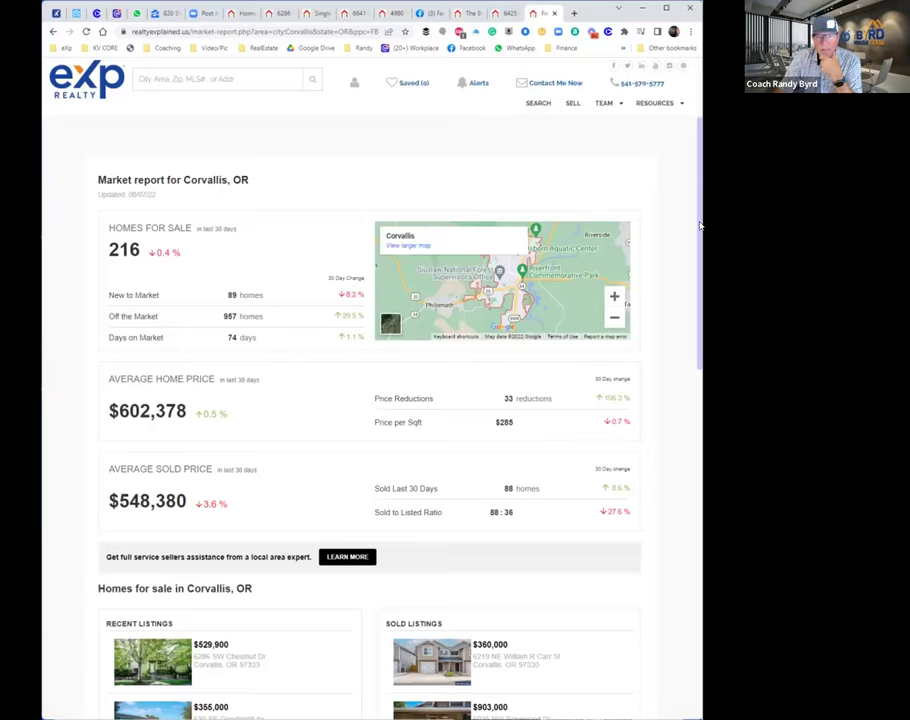
pyautogui.scroll(-3, 701, 296)
pyautogui.scroll(1, 701, 266)
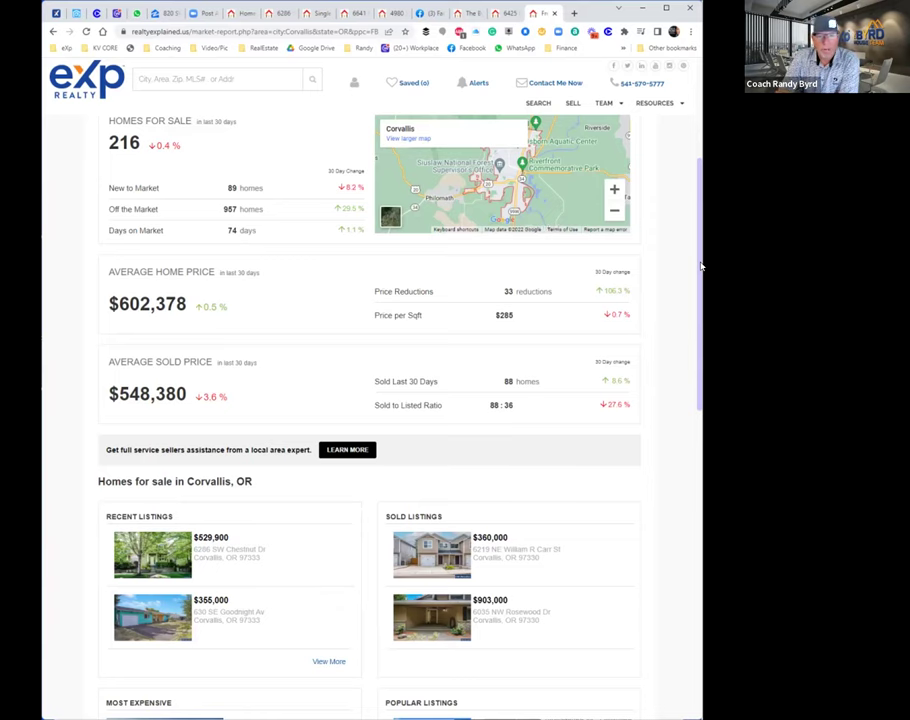
pyautogui.scroll(-4, 701, 266)
pyautogui.scroll(-1, 370, 400)
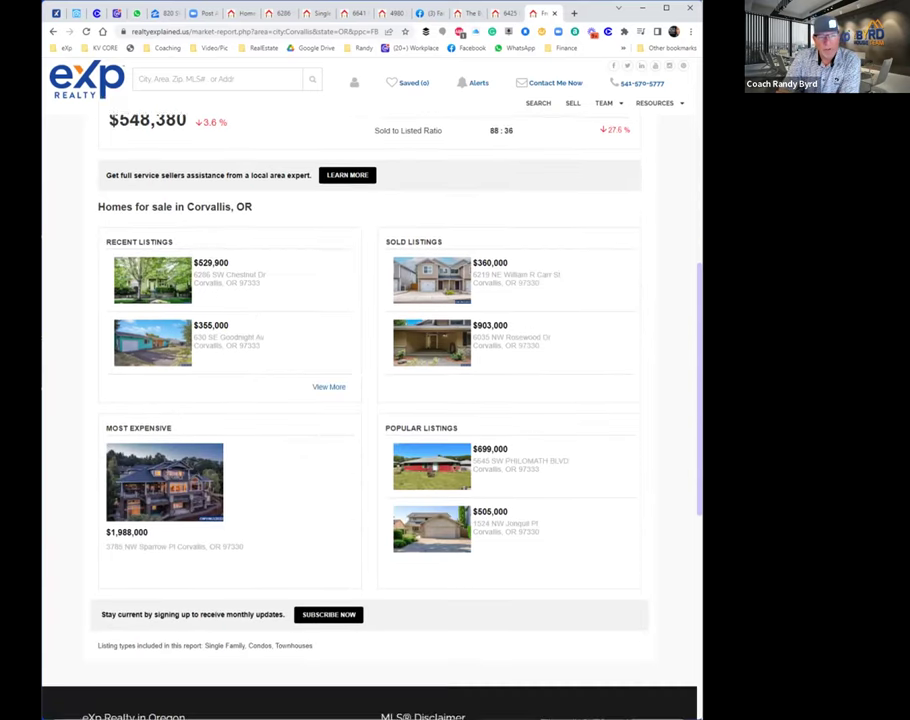
pyautogui.scroll(-5, 664, 300)
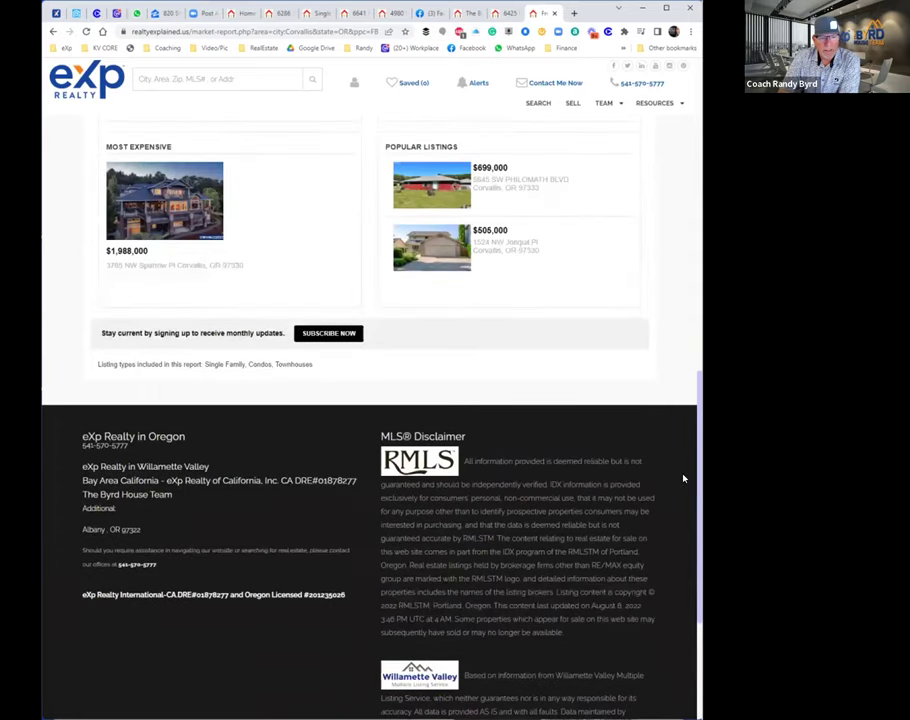
pyautogui.click(321, 340)
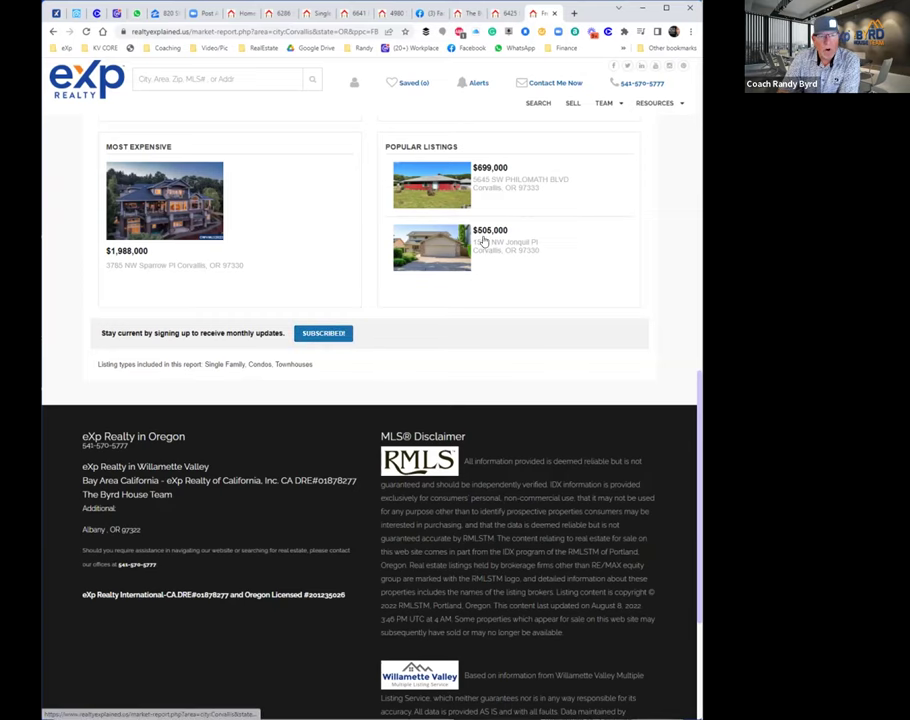
pyautogui.scroll(10, 695, 489)
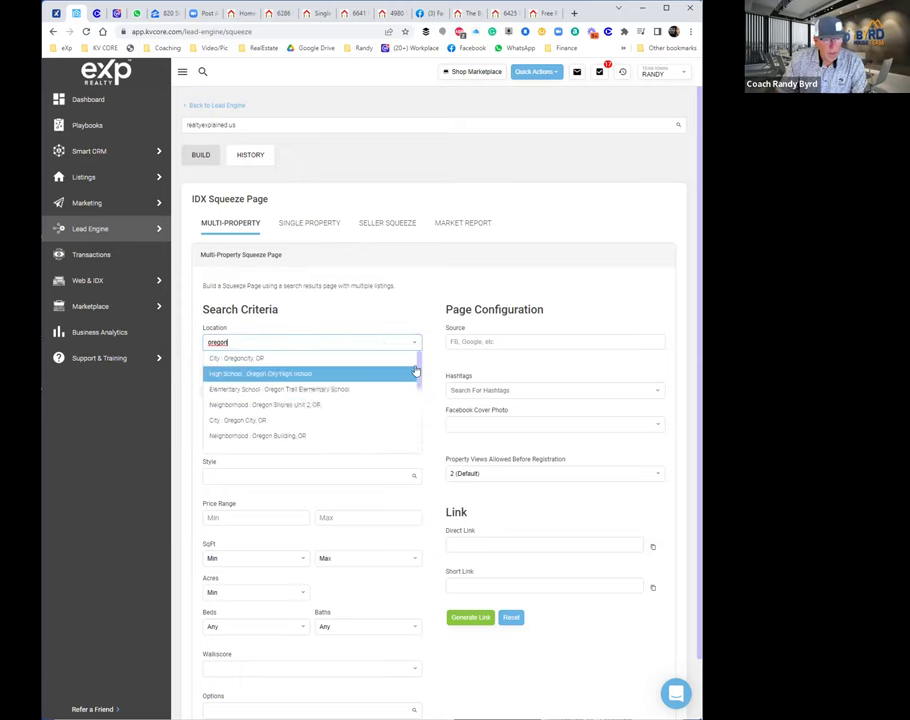
# - Set the multi-property search location to Portland, OR
pyautogui.moveTo(418, 360); pyautogui.dragTo(421, 437)
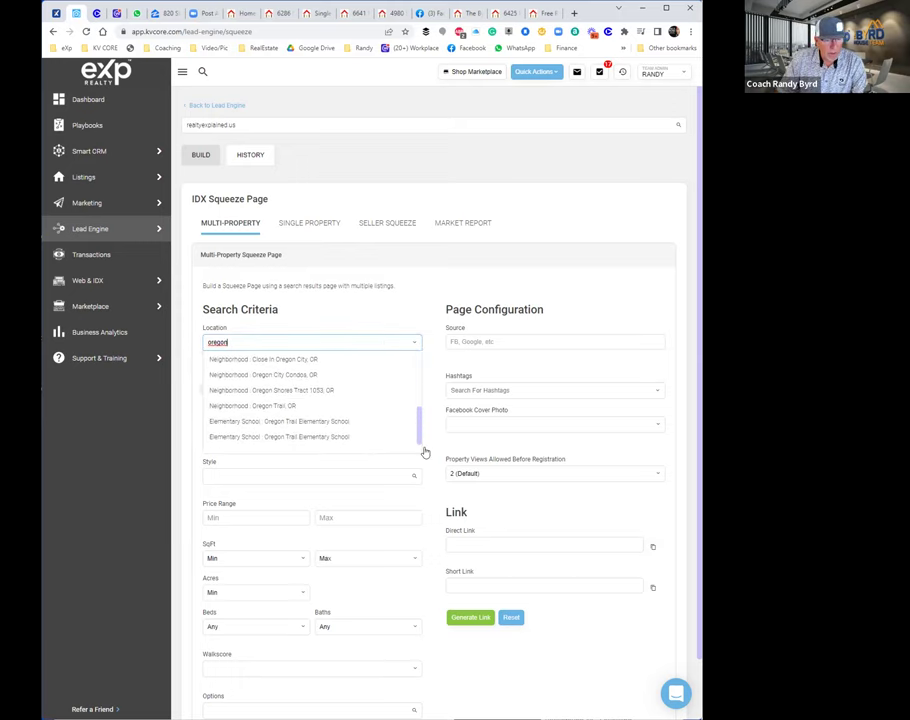
pyautogui.scroll(3, 423, 400)
pyautogui.moveTo(423, 398); pyautogui.dragTo(419, 357)
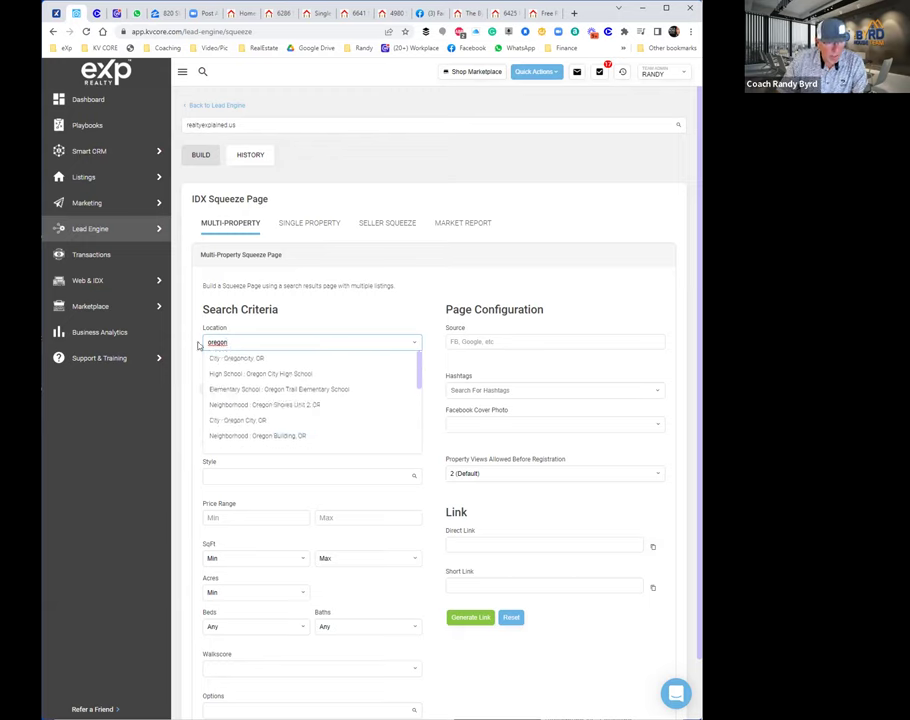
pyautogui.hotkey('ctrl', 'a')
pyautogui.write('po')
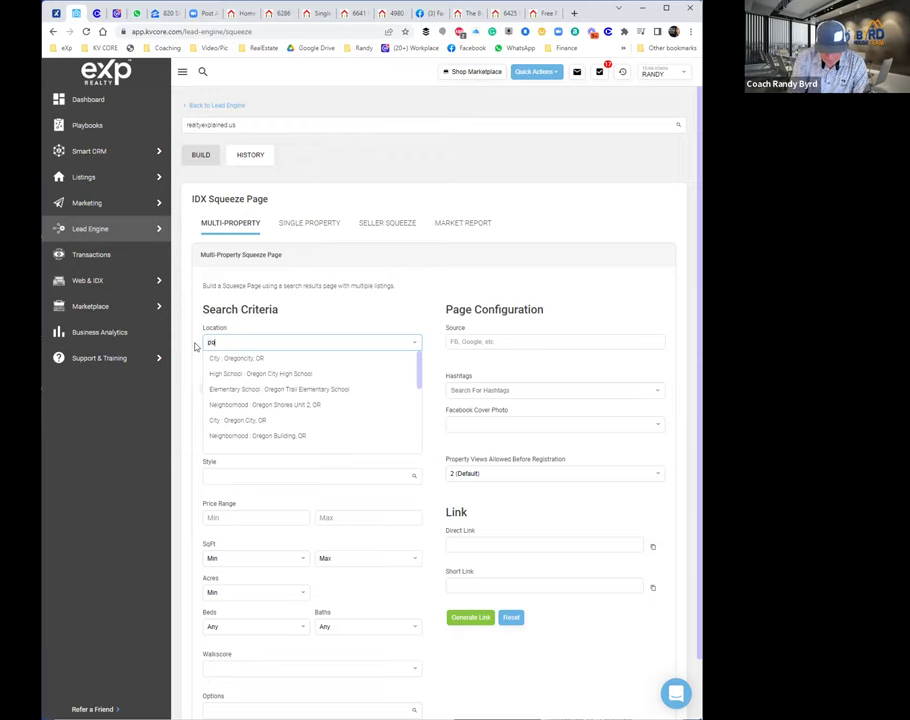
pyautogui.write('rtland')
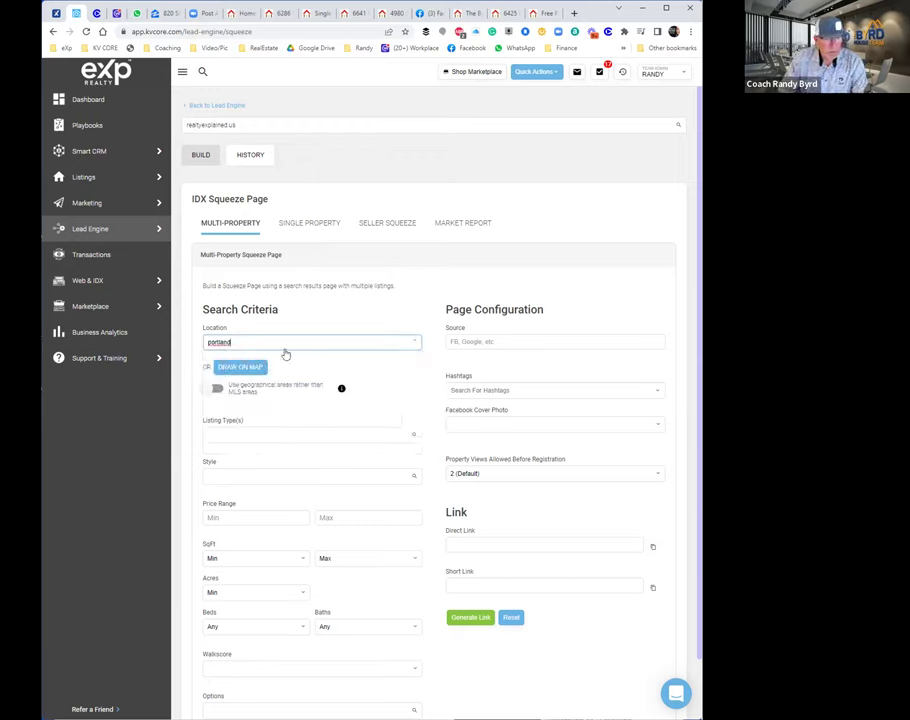
pyautogui.click(248, 360)
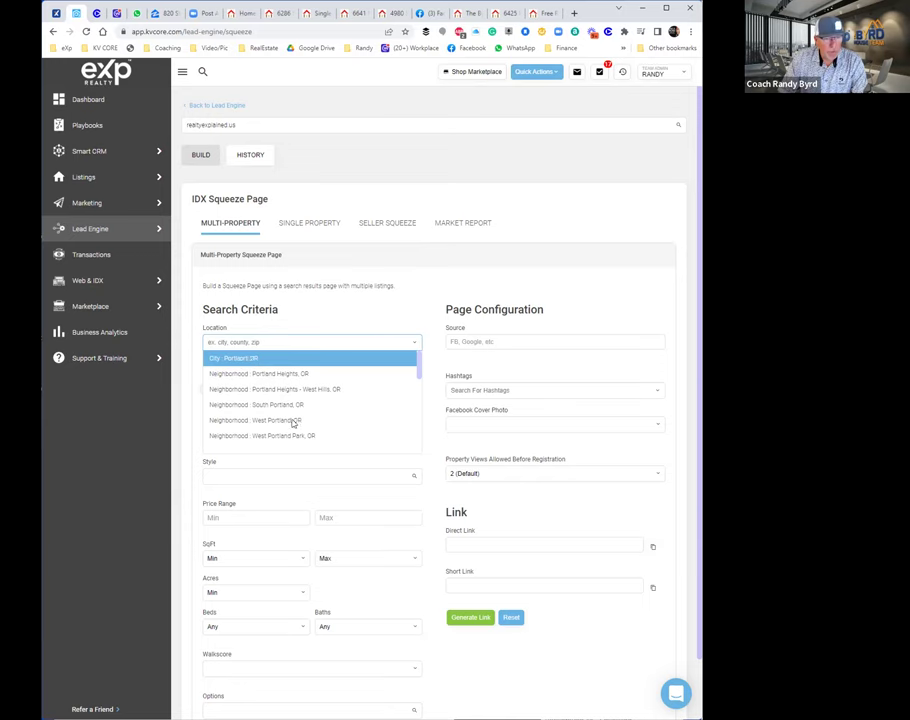
# - Set the minimum price to $2,000,000
pyautogui.scroll(-1, 268, 530)
pyautogui.click(237, 503)
pyautogui.write('20000')
pyautogui.press('Tab')
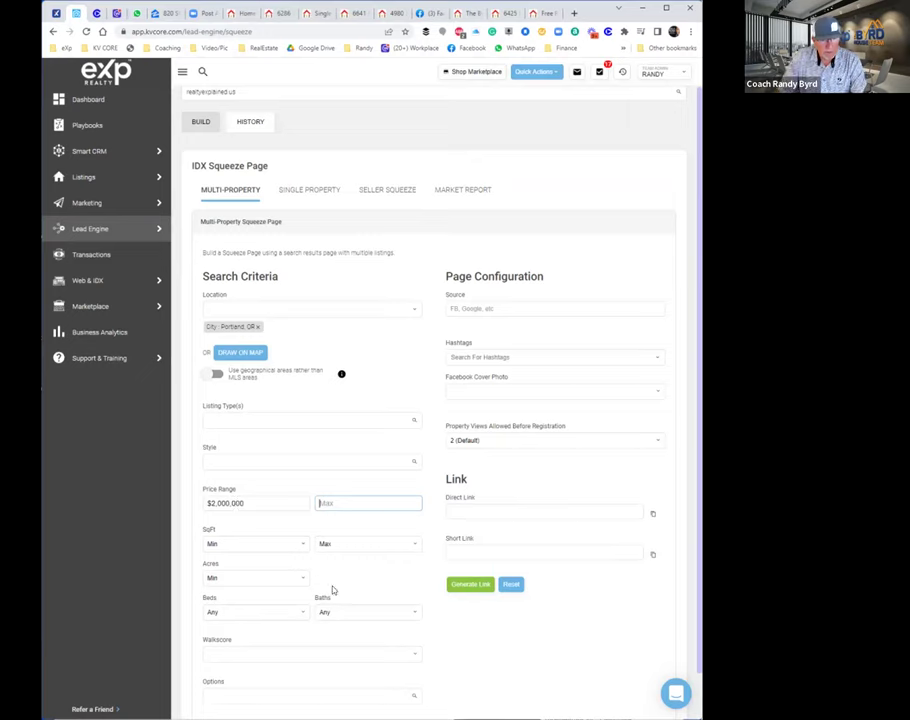
# - Limit the listing type to Single Family only
pyautogui.click(370, 423)
pyautogui.scroll(-2, 260, 510)
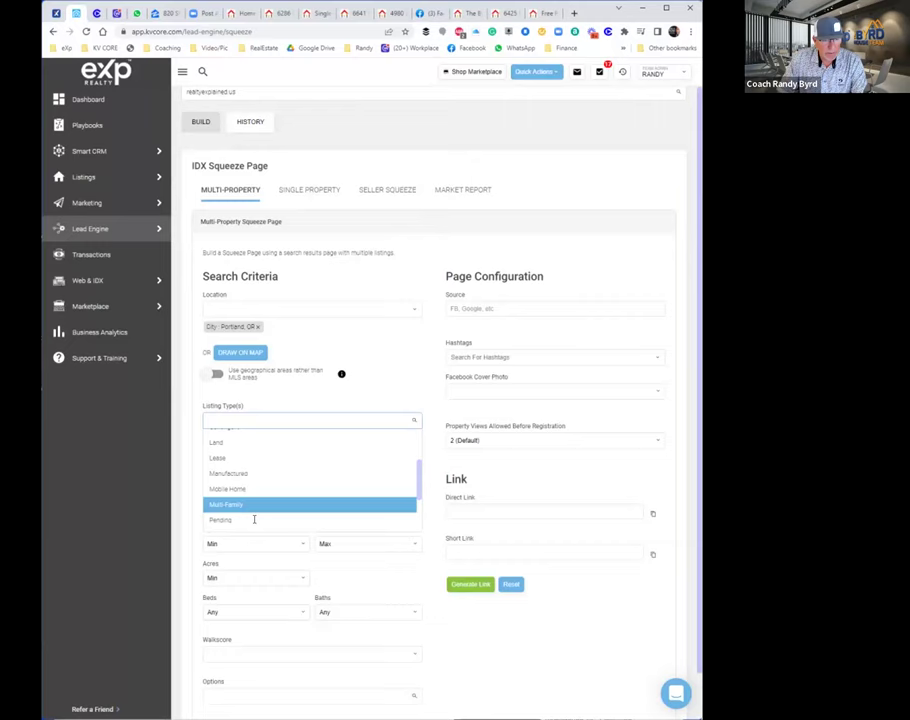
pyautogui.click(254, 519)
pyautogui.click(270, 425)
pyautogui.scroll(-3, 272, 496)
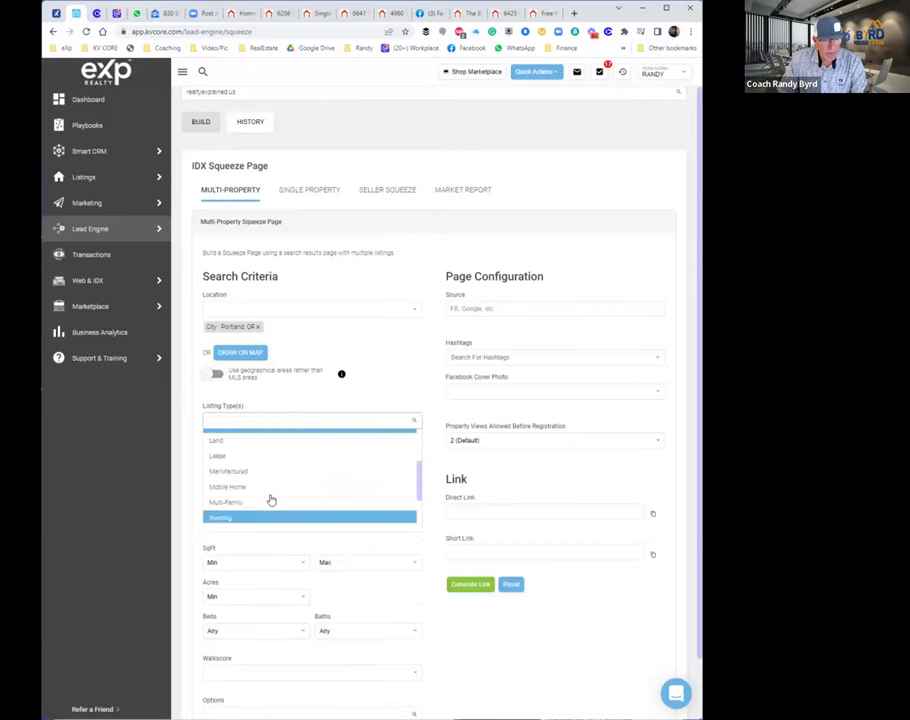
pyautogui.scroll(-1, 260, 505)
pyautogui.click(296, 466)
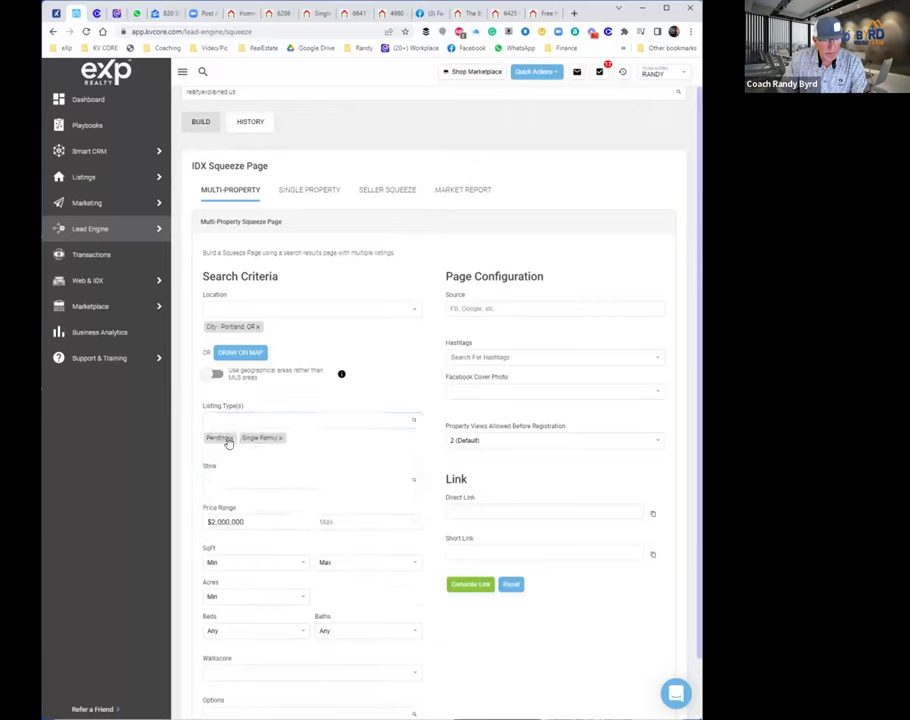
pyautogui.click(229, 440)
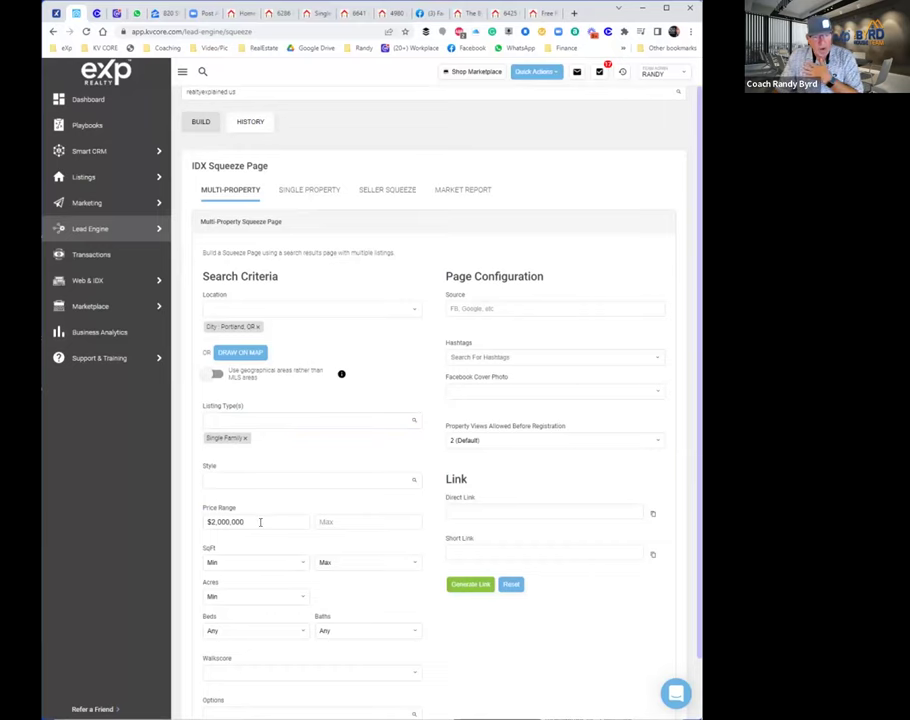
pyautogui.scroll(-1, 467, 632)
pyautogui.scroll(-1, 489, 611)
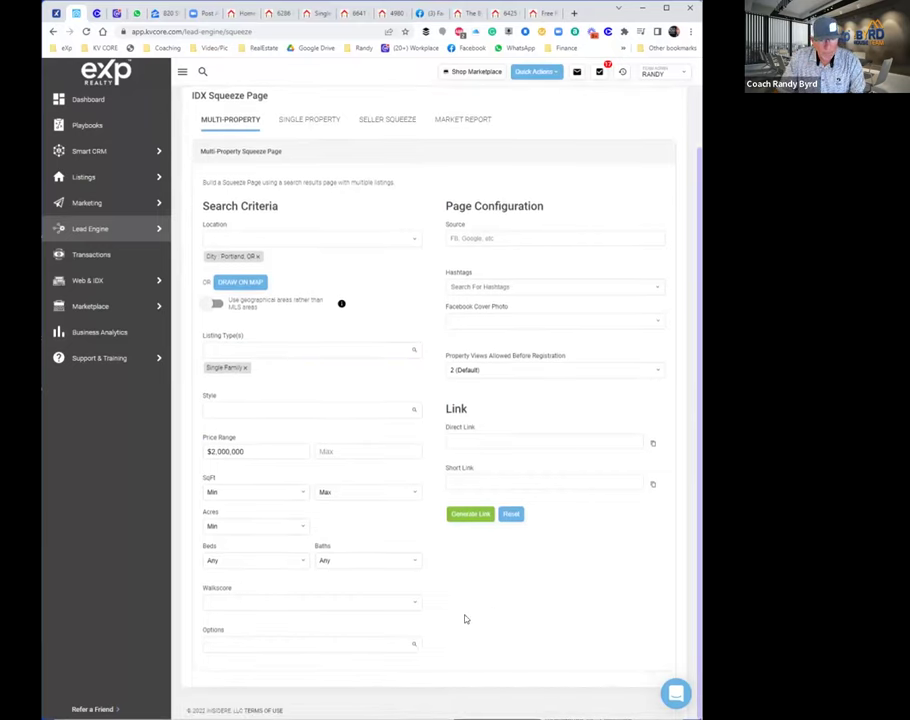
pyautogui.scroll(2, 471, 614)
pyautogui.scroll(-1, 348, 426)
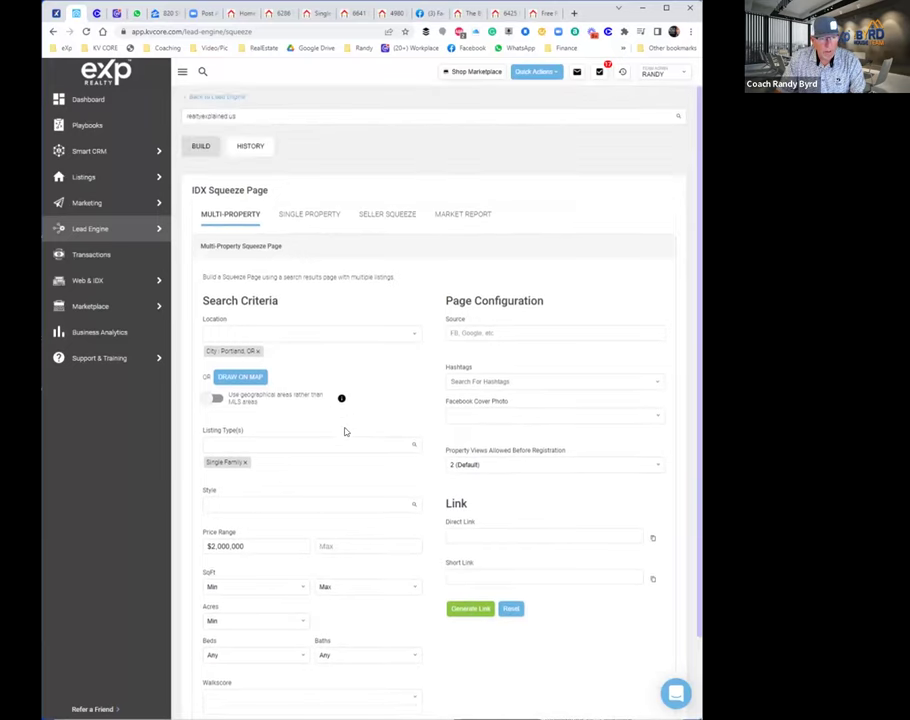
# - Generate the links and open the direct link in a new tab
pyautogui.click(478, 566)
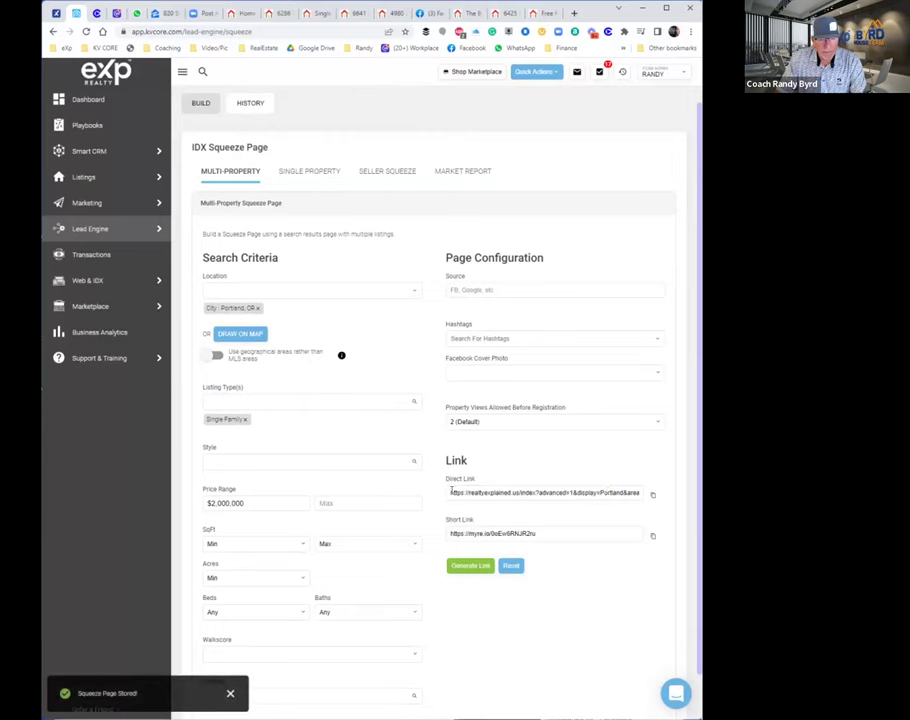
pyautogui.moveTo(544, 492); pyautogui.dragTo(697, 492)
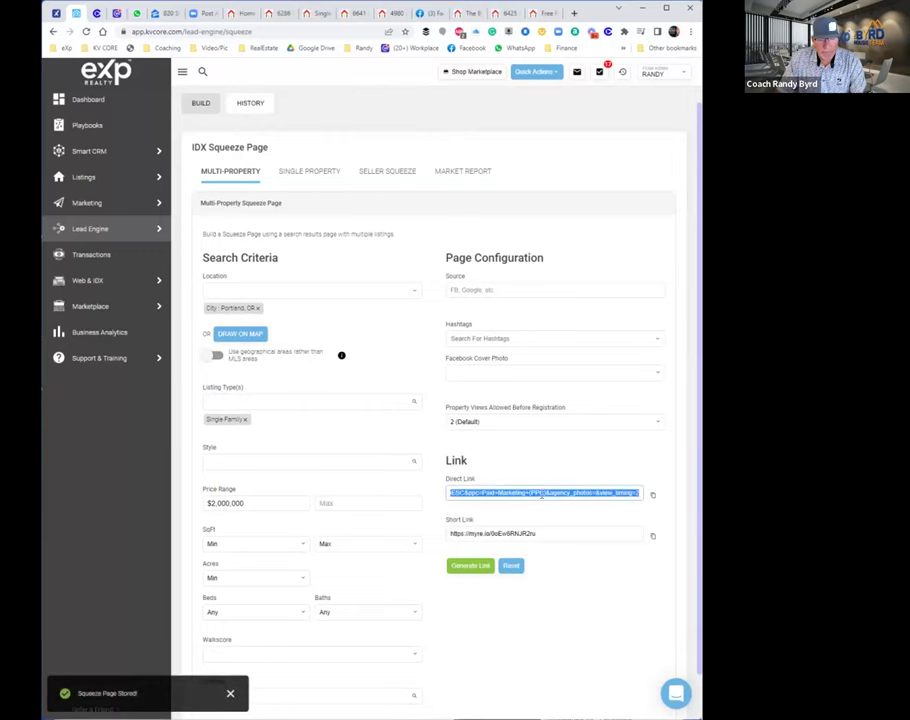
pyautogui.rightClick(542, 493)
pyautogui.click(572, 538)
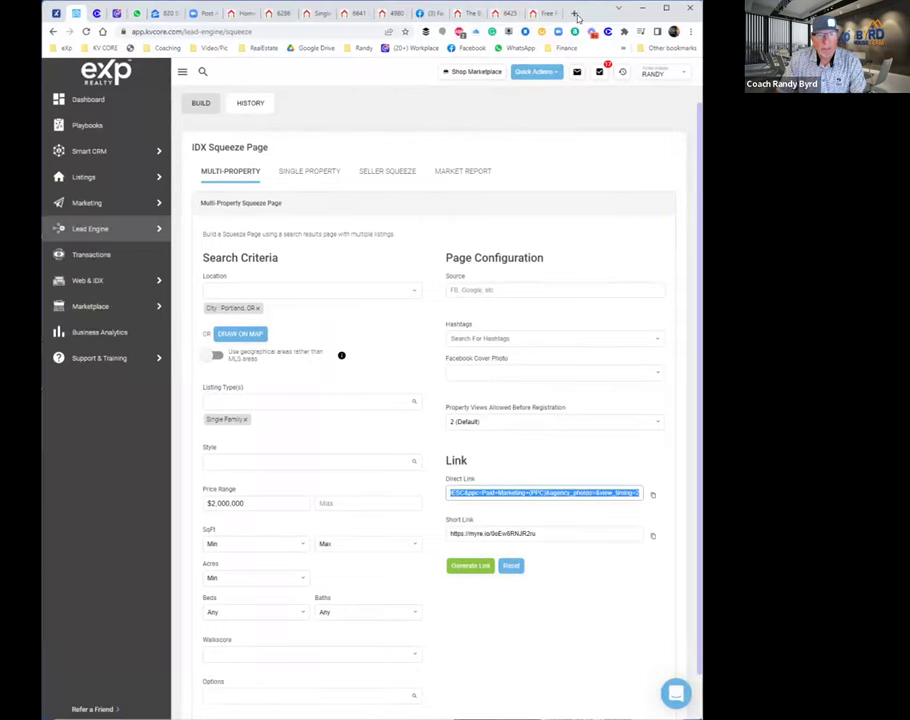
pyautogui.click(575, 14)
pyautogui.rightClick(263, 32)
pyautogui.click(305, 105)
pyautogui.press('Return')
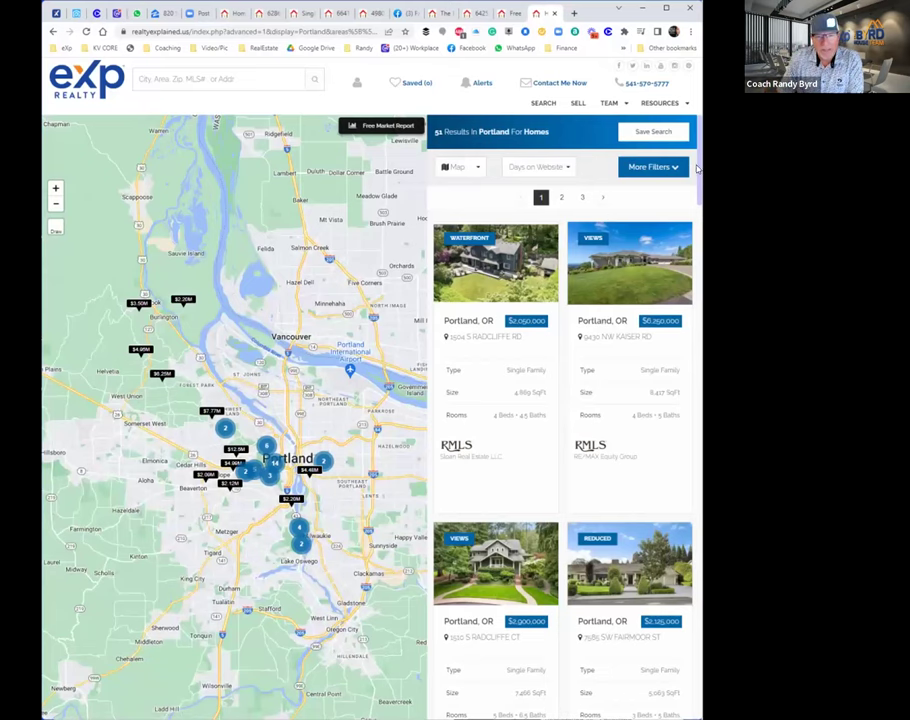
# - Zoom the map into Northwest Portland and open the first listing's details
pyautogui.scroll(-5, 700, 203)
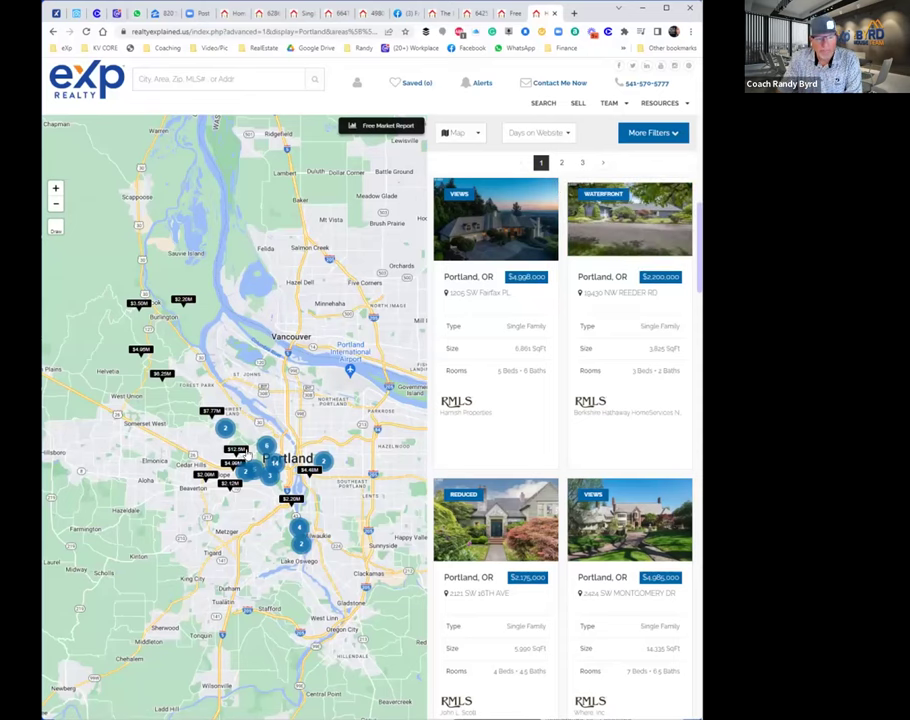
pyautogui.click(225, 428)
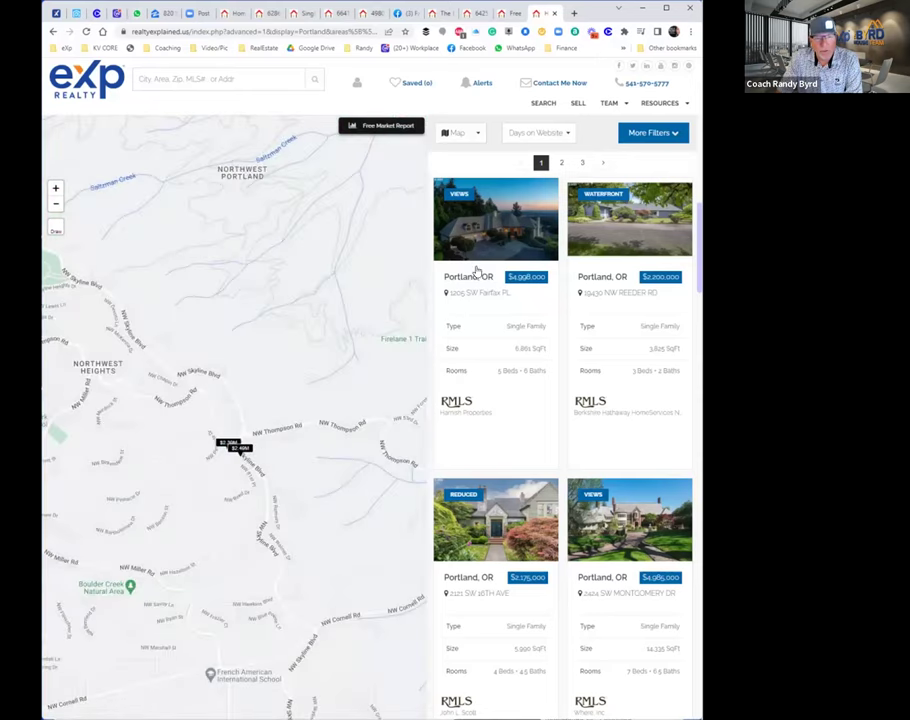
pyautogui.moveTo(497, 227)
pyautogui.click(500, 198)
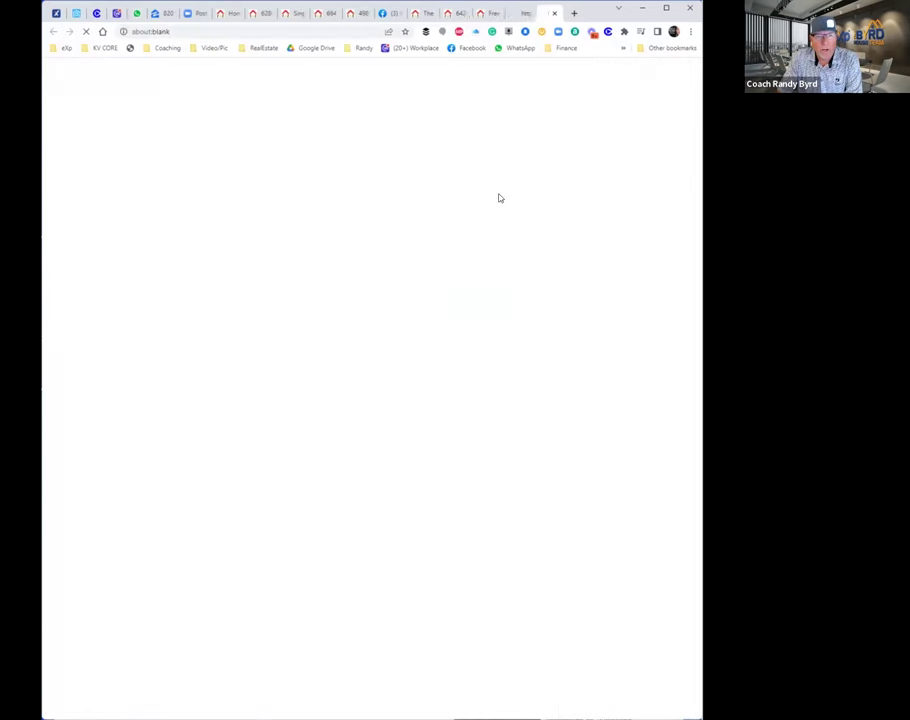